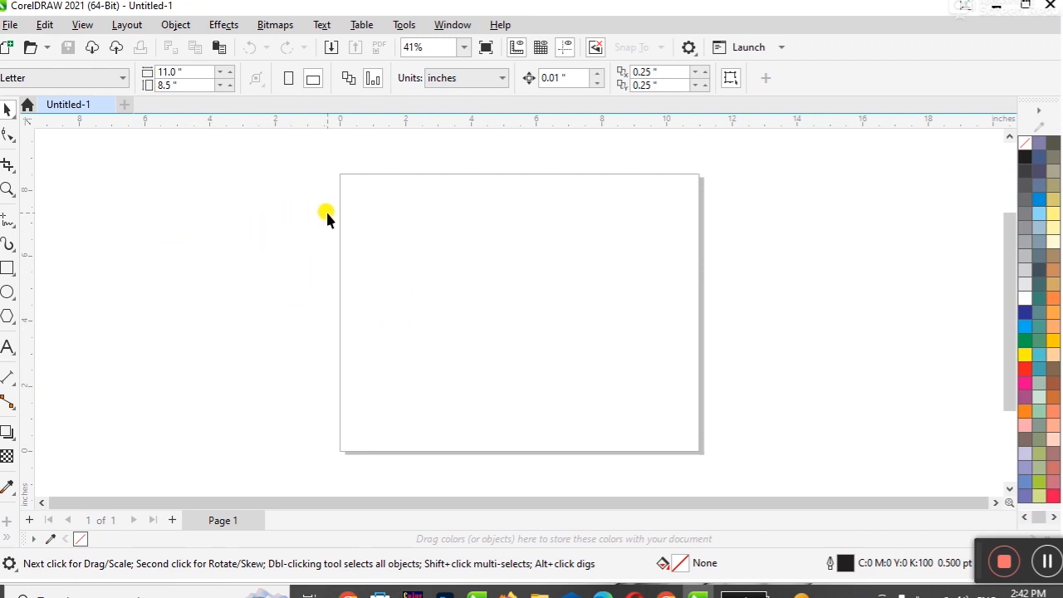
Step: Open the Shape docker from the object shaping commands and look through its list of shaping operations
left_click(191, 28)
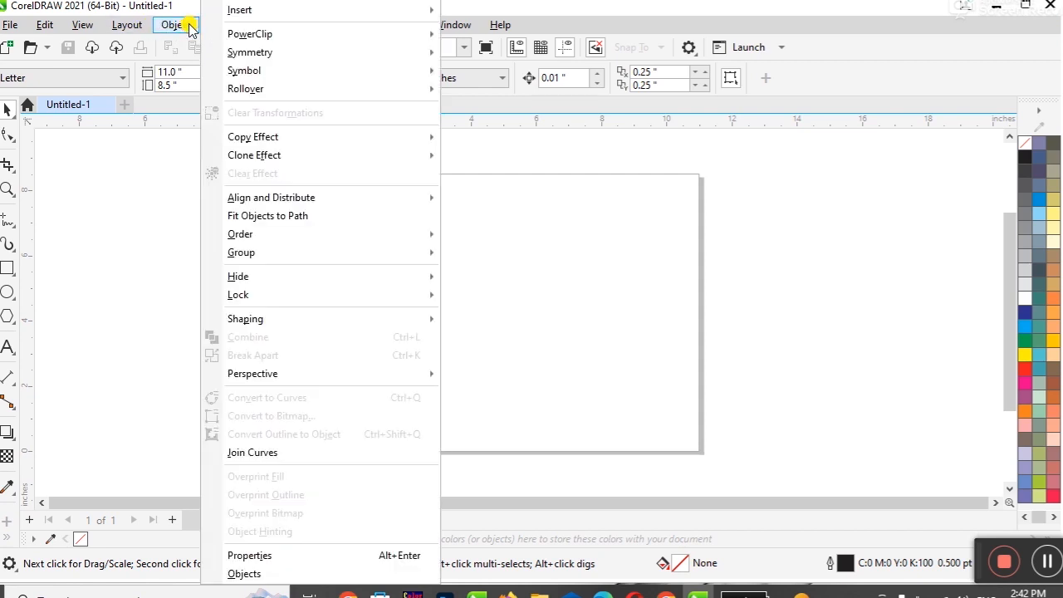
mouse_move(268, 320)
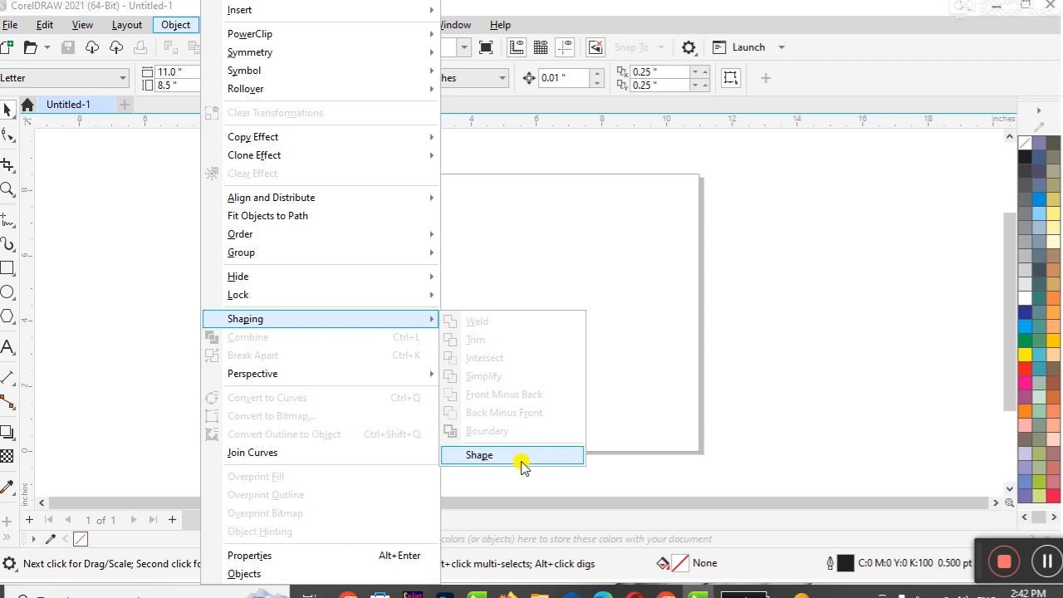
left_click(177, 25)
left_click(177, 28)
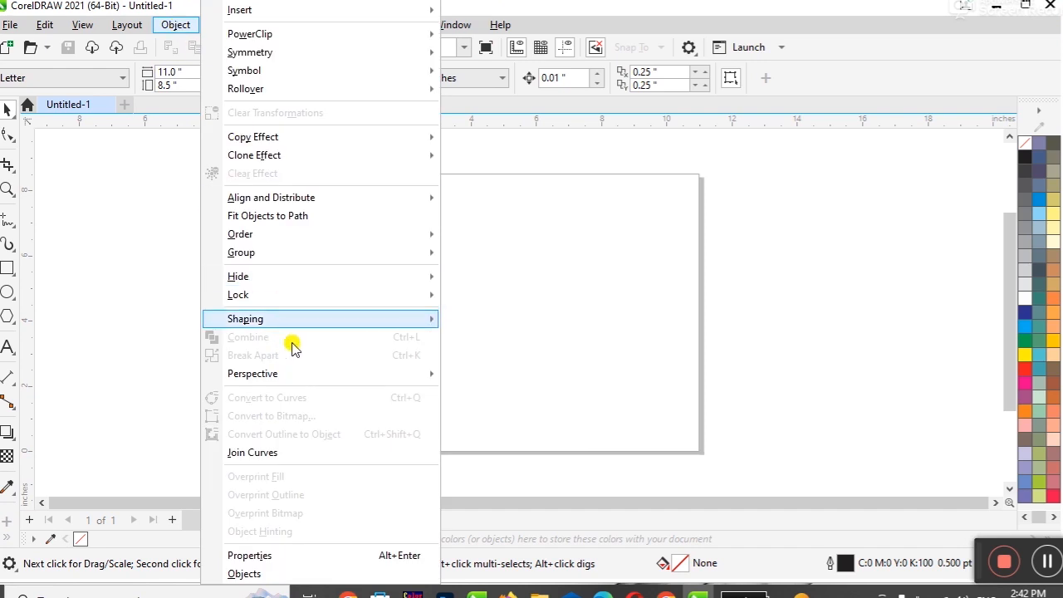
mouse_move(301, 319)
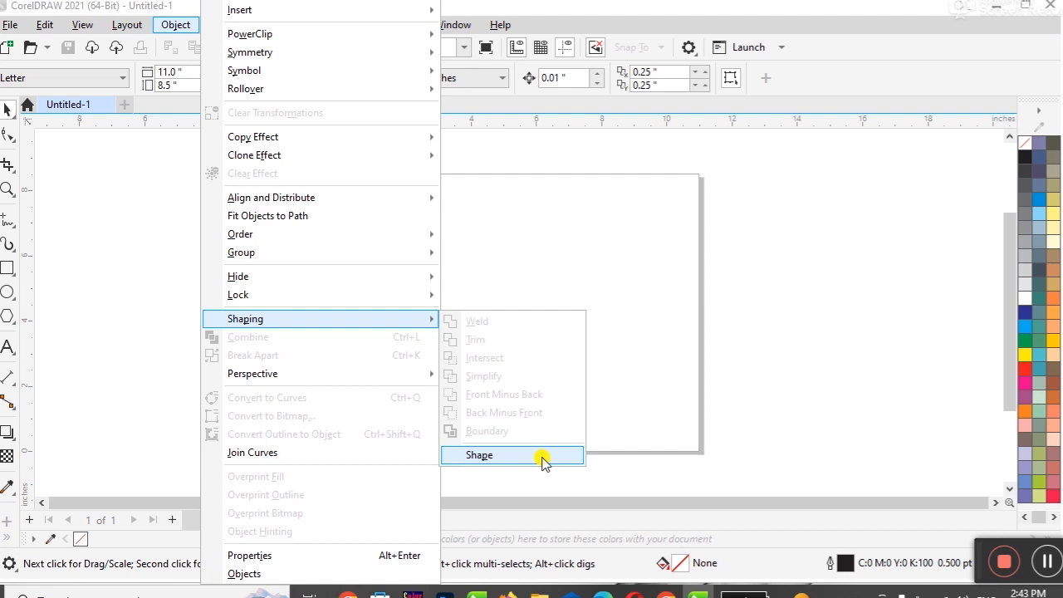
left_click(517, 458)
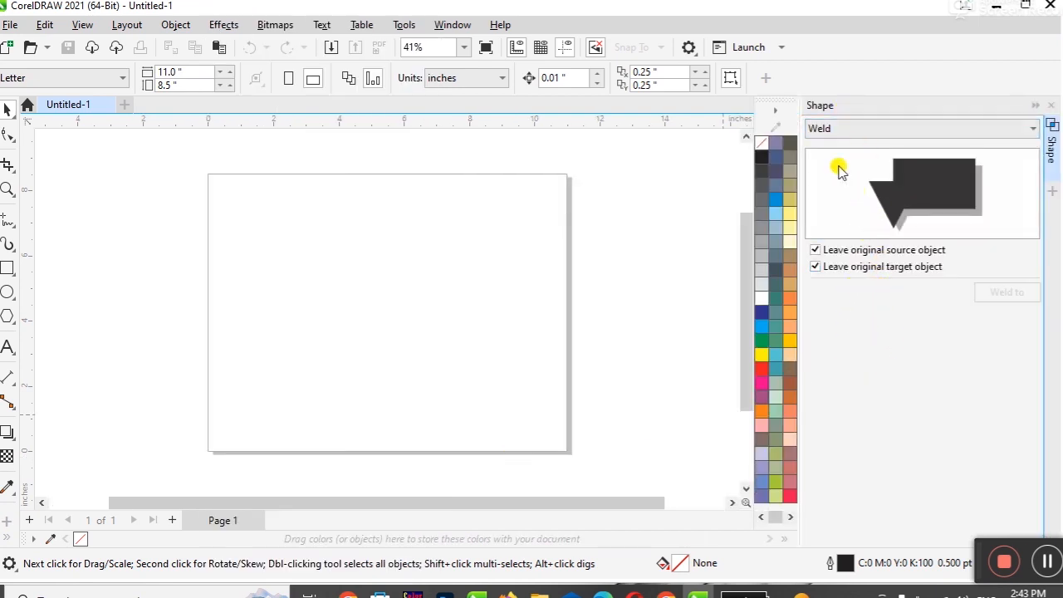
left_click(1030, 128)
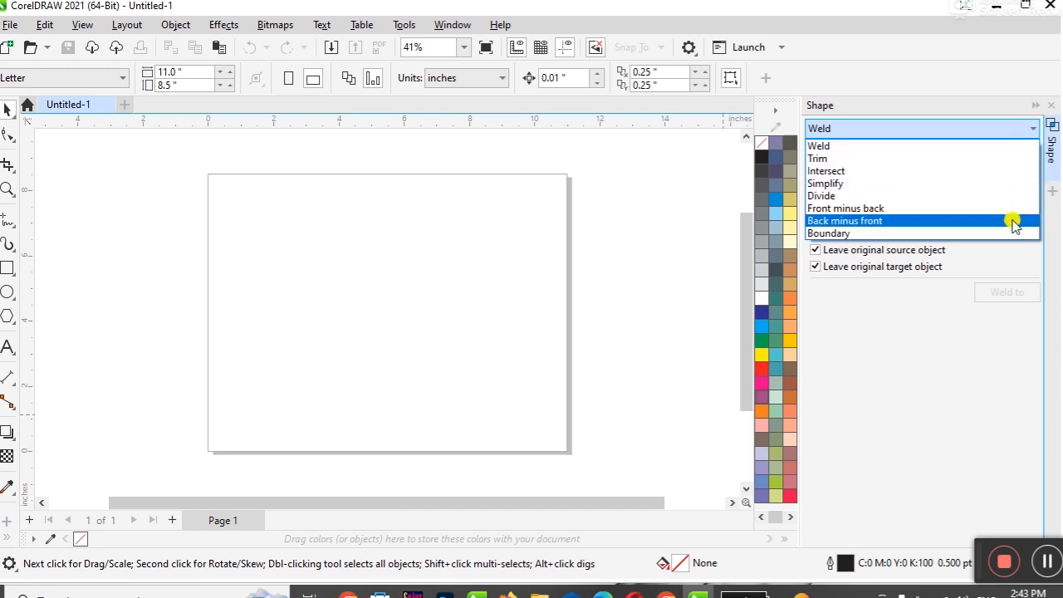
left_click(658, 245)
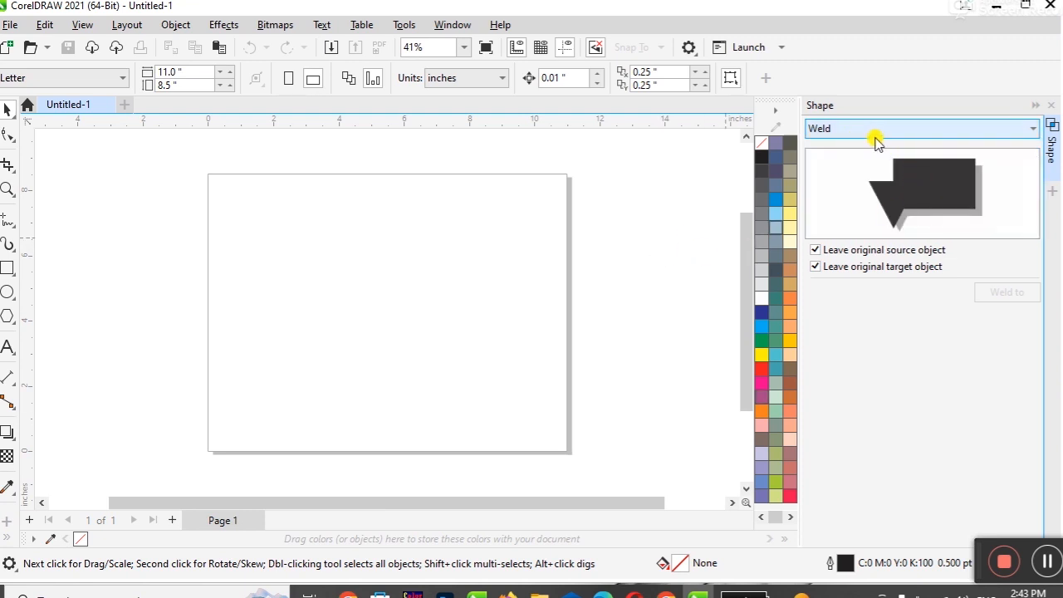
Step: Draw a circle about 3.67 inches across on the page and fill it with muted green (C20 M0 Y40 K40)
left_click(6, 294)
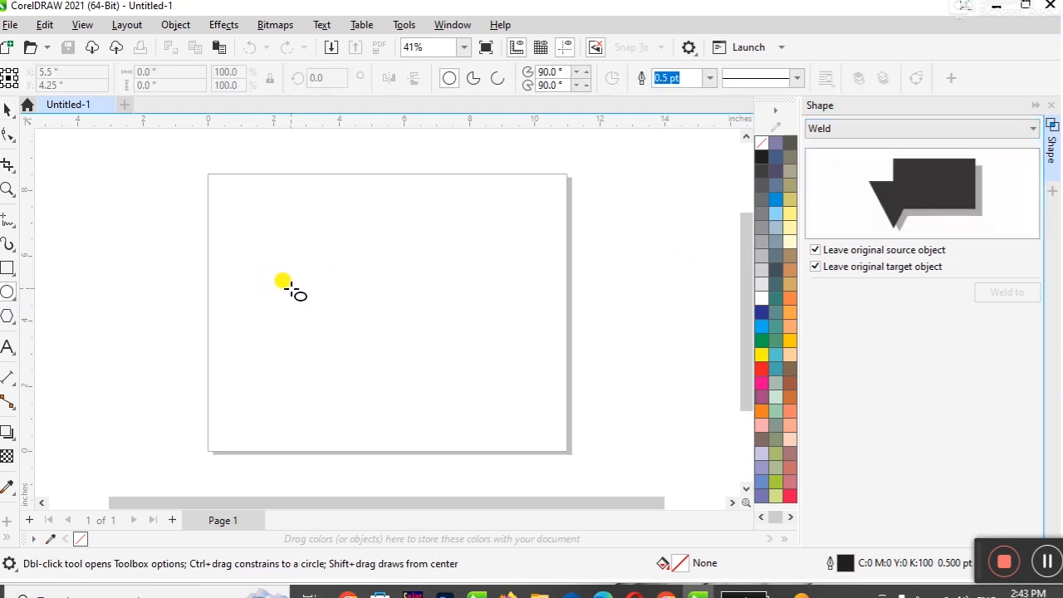
left_click_drag(291, 288, 329, 348)
left_click(8, 109)
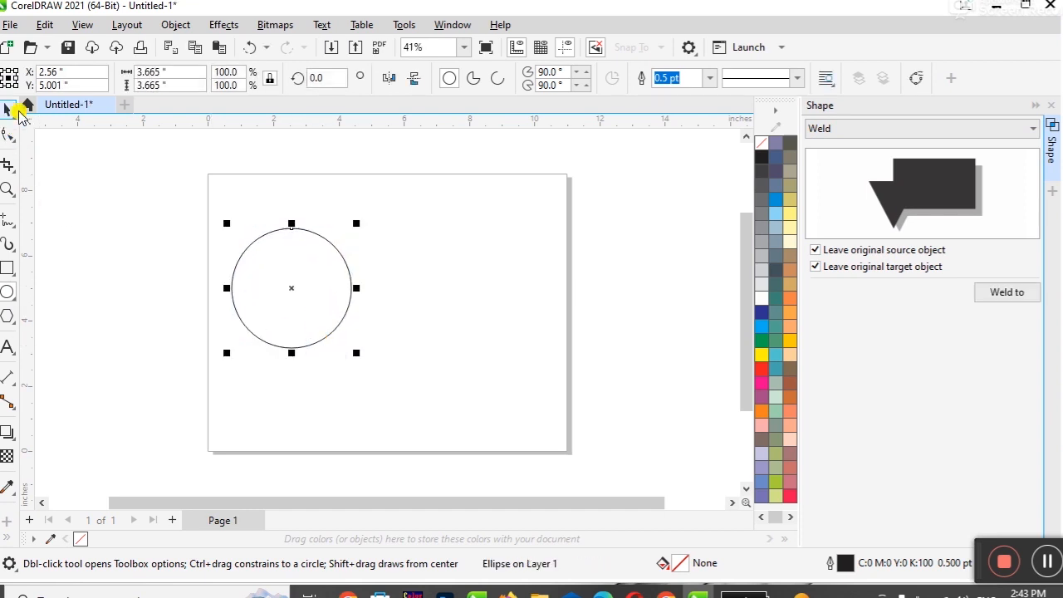
left_click(773, 446)
Step: Duplicate the green circle, scale the copy to about 3.26 inches and place it overlapping the original's right side
left_click_drag(289, 283, 312, 288)
left_click_drag(378, 355, 375, 357)
left_click_drag(320, 294, 370, 291)
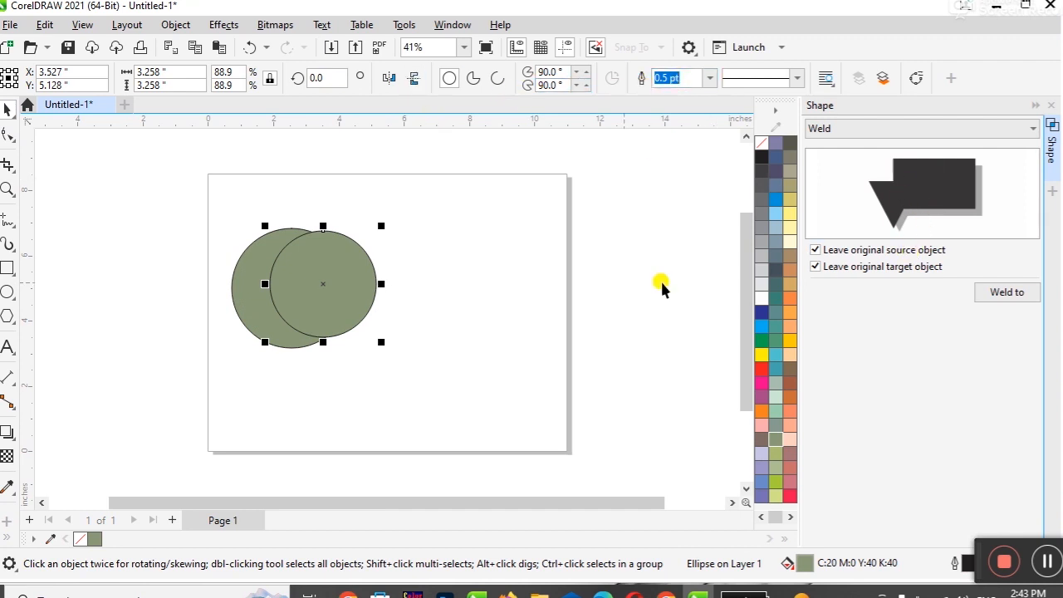
Step: Create a boundary around the two overlapping green circles
left_click(205, 200)
left_click_drag(205, 200, 401, 365)
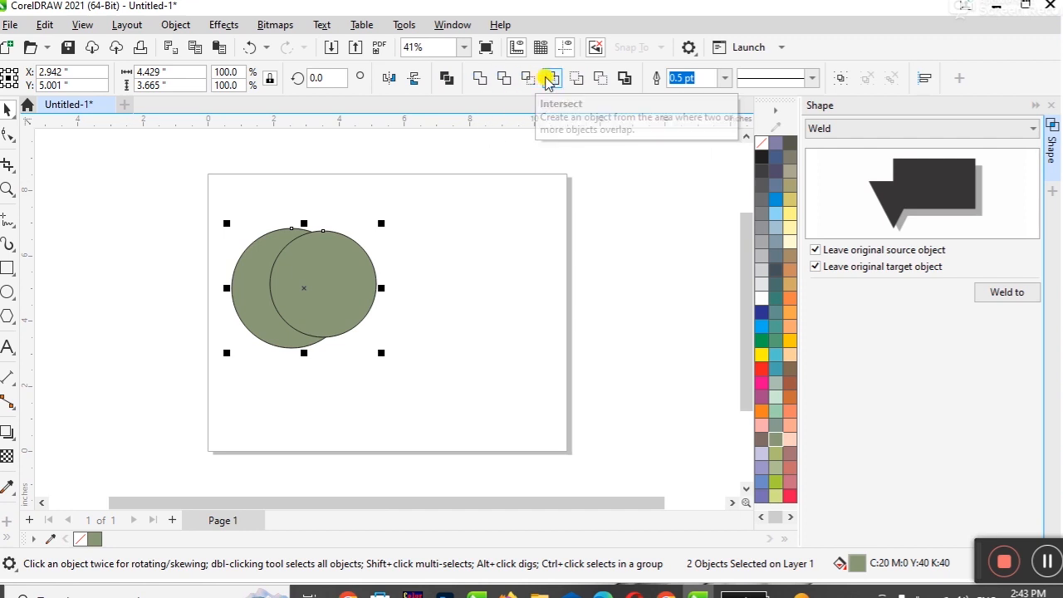
left_click(625, 78)
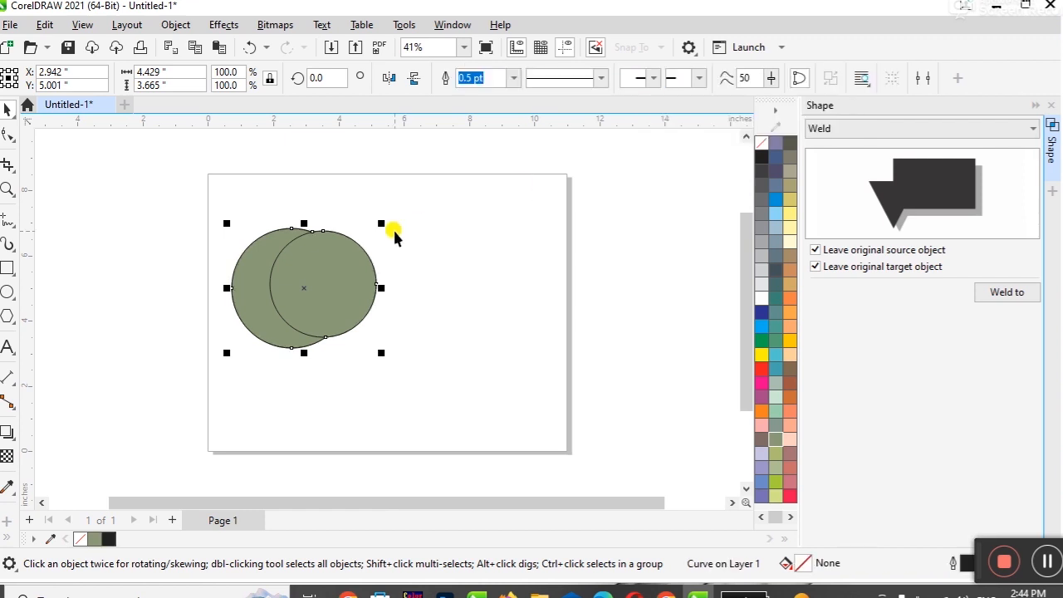
left_click(308, 266)
left_click(456, 248)
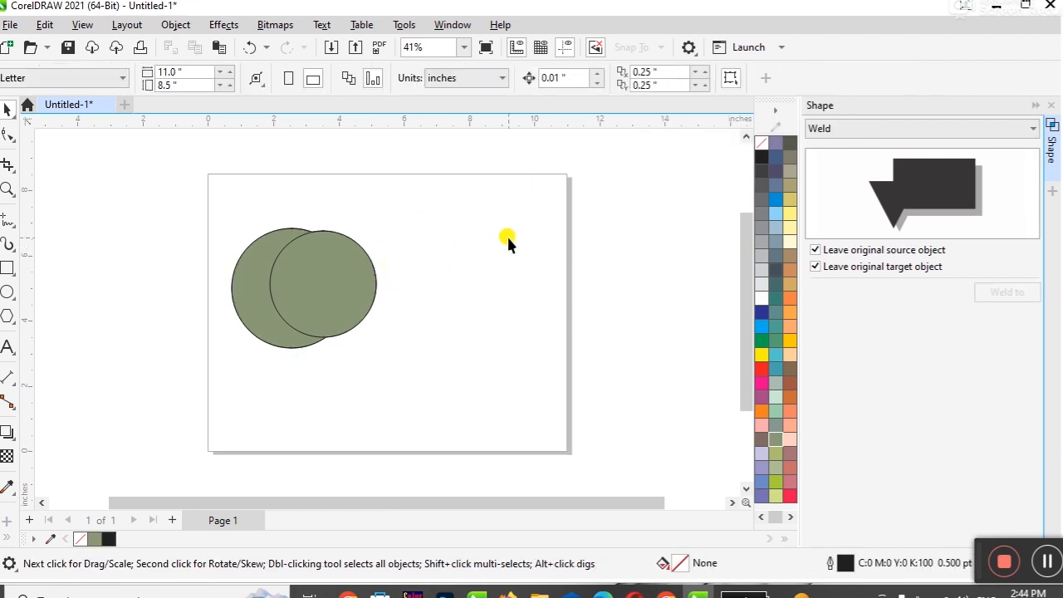
Step: Try dragging the front circle aside, and undo the moves together with the boundary
left_click_drag(337, 280, 402, 290)
key("ctrl+z")
key("ctrl+z")
left_click(436, 297)
left_click_drag(337, 291, 390, 292)
key("ctrl+z")
left_click(453, 306)
Step: Fill the smaller front circle with orange and shift it slightly left over the green circle
left_click(319, 282)
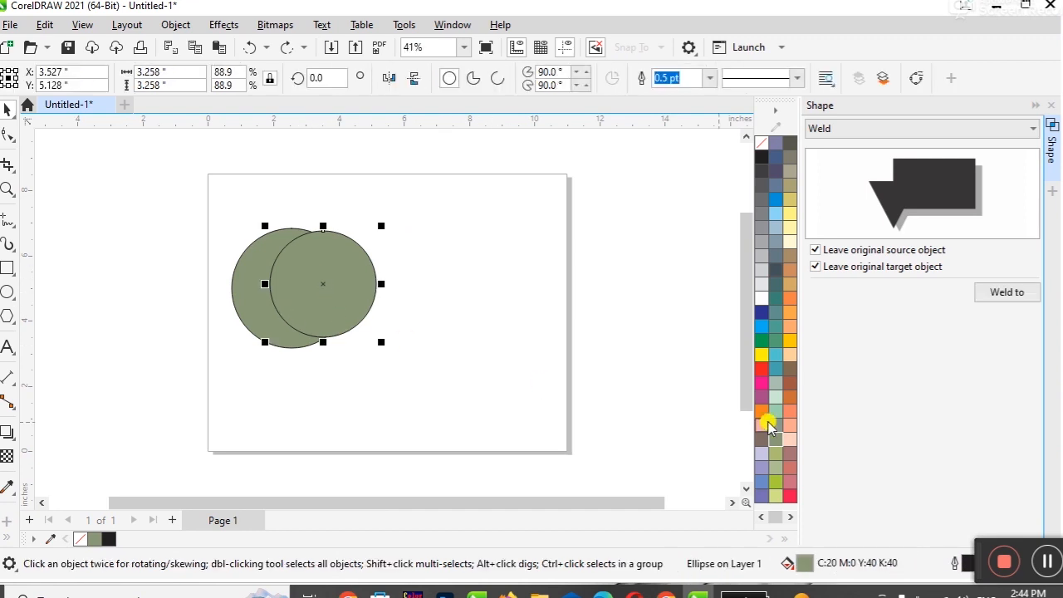
left_click(762, 411)
left_click(367, 379)
left_click_drag(324, 280, 314, 281)
Step: Duplicate the green and orange circle pair onto the empty area left of the page
left_click_drag(194, 196, 449, 437)
left_click_drag(338, 332, 152, 442)
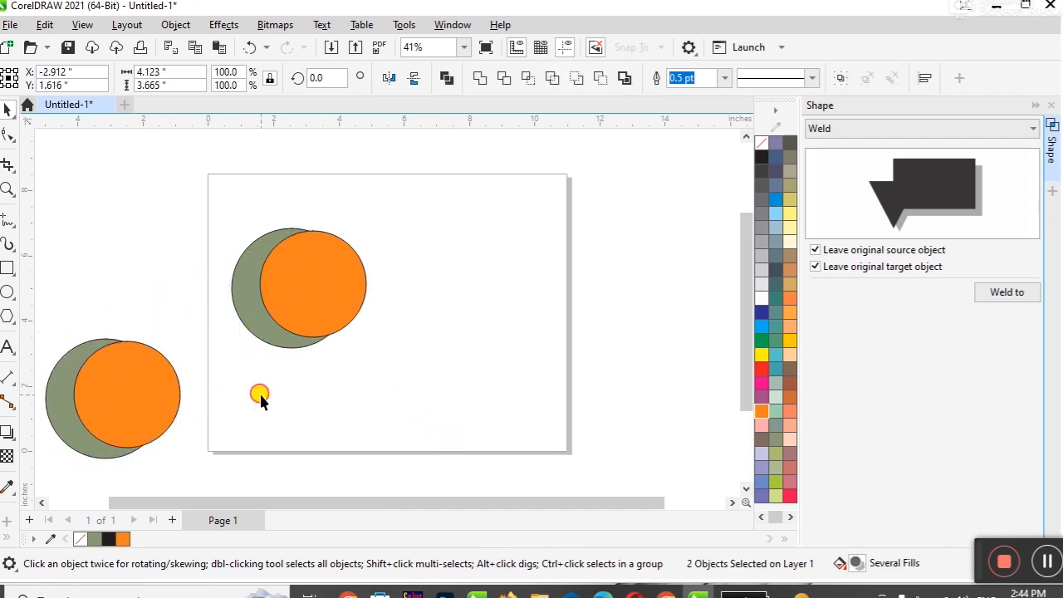
left_click(260, 397)
left_click_drag(197, 203, 434, 431)
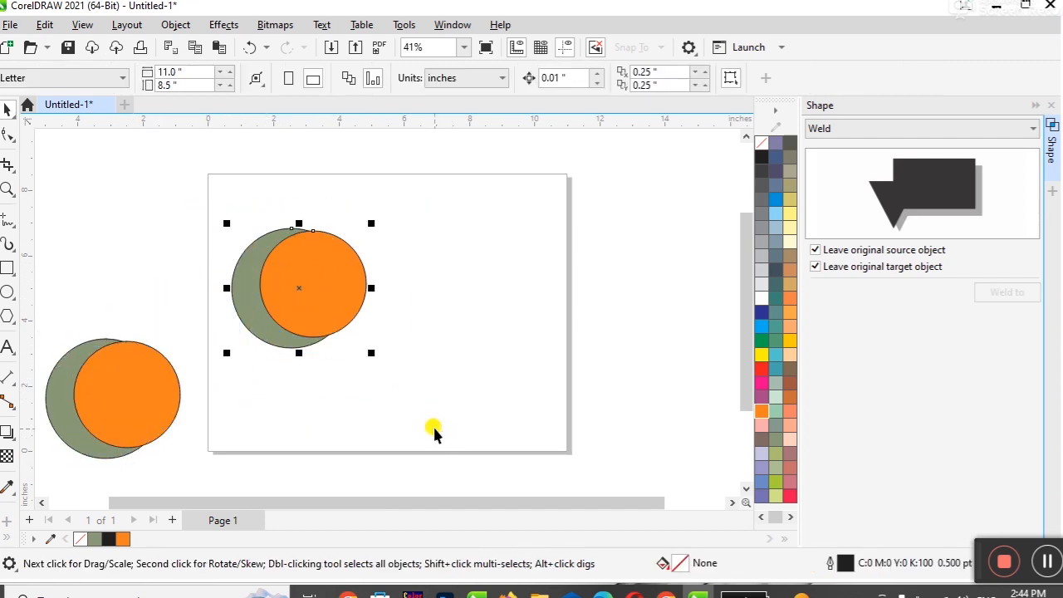
left_click(397, 303)
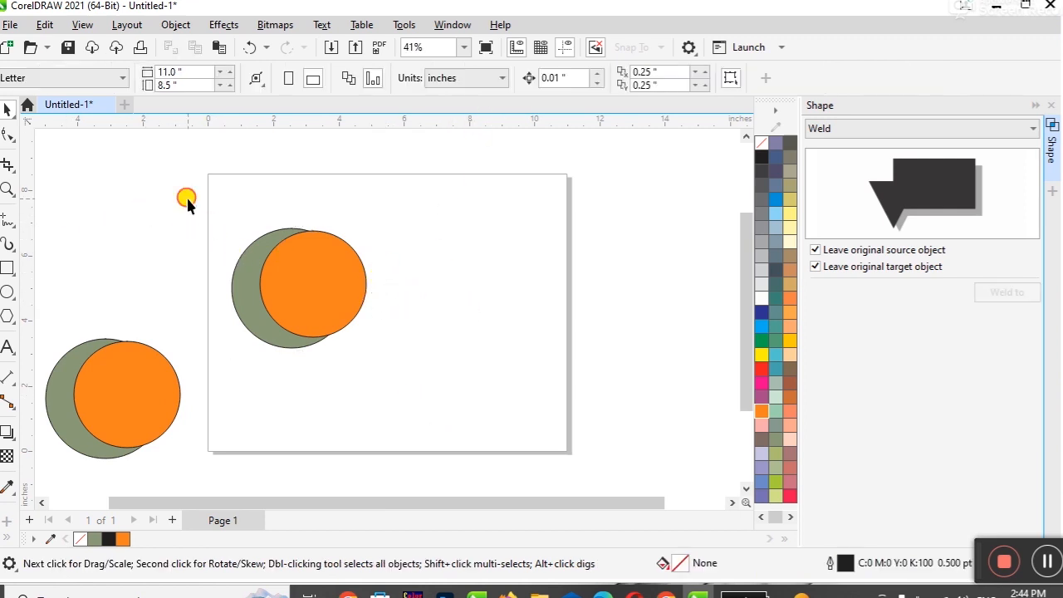
left_click_drag(202, 172, 297, 290)
Step: Draw a rectangle about 4.3 by 1.45 inches in the lower right part of the page
left_click(6, 267)
left_click_drag(406, 361, 547, 408)
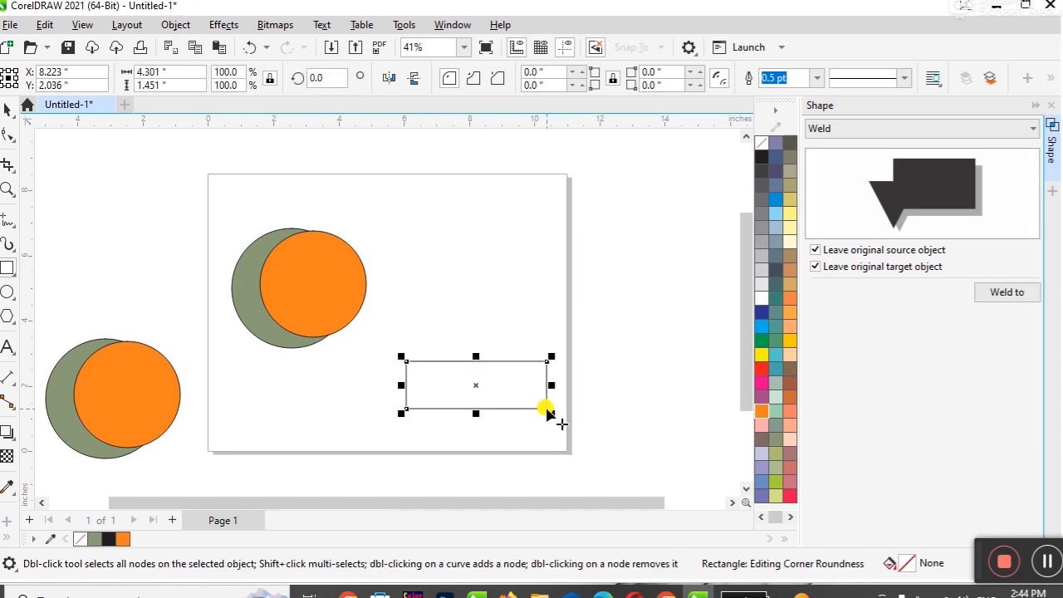
left_click(7, 110)
Step: Draw a circle about 2.95 inches across over the rectangle's right end, centred vertically on the rectangle
left_click(9, 289)
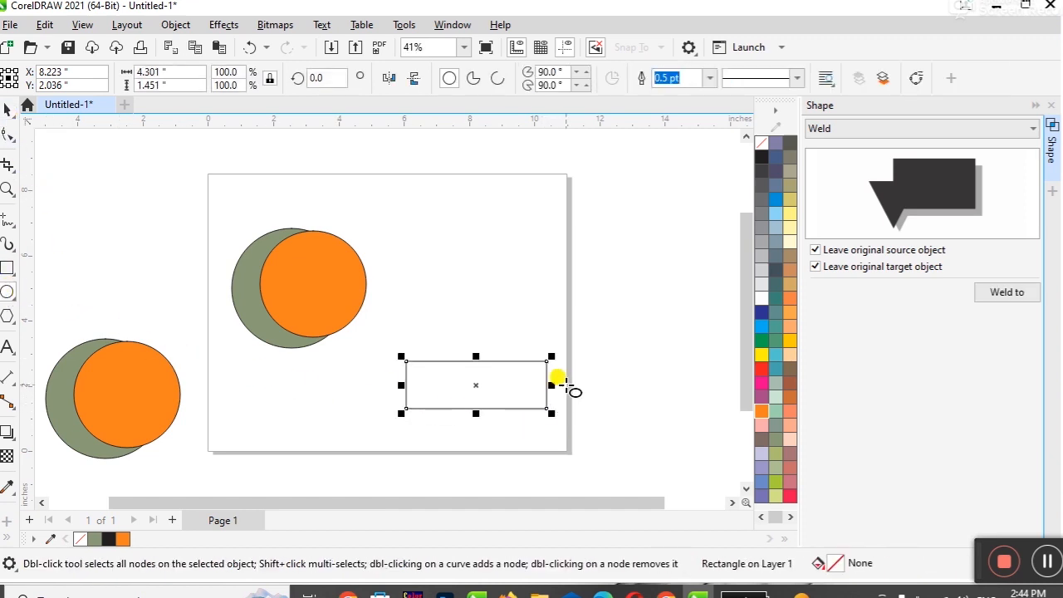
left_click_drag(567, 382, 607, 421)
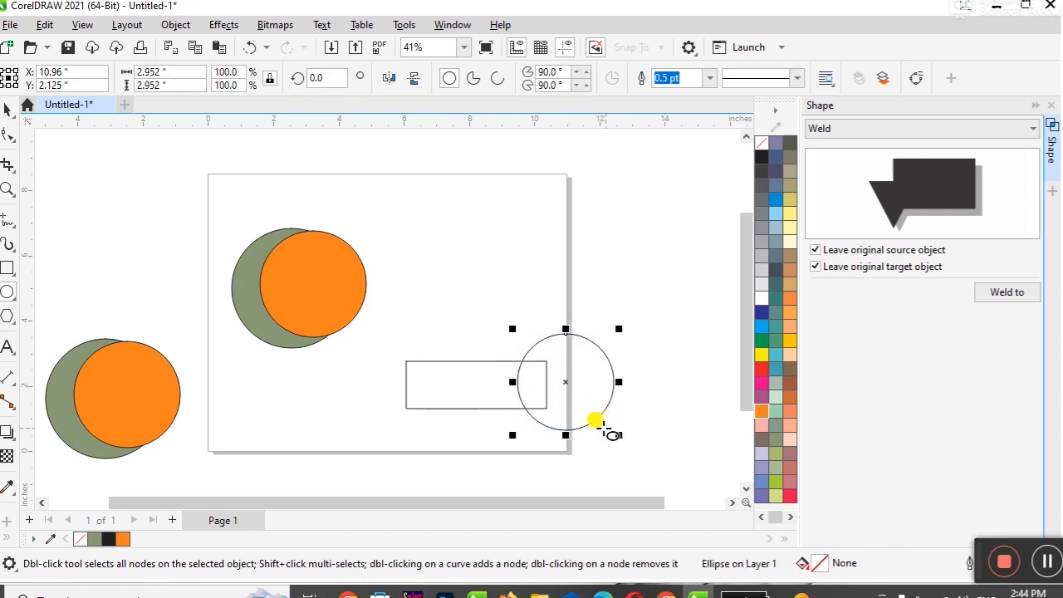
left_click(8, 108)
left_click_drag(389, 339, 650, 446)
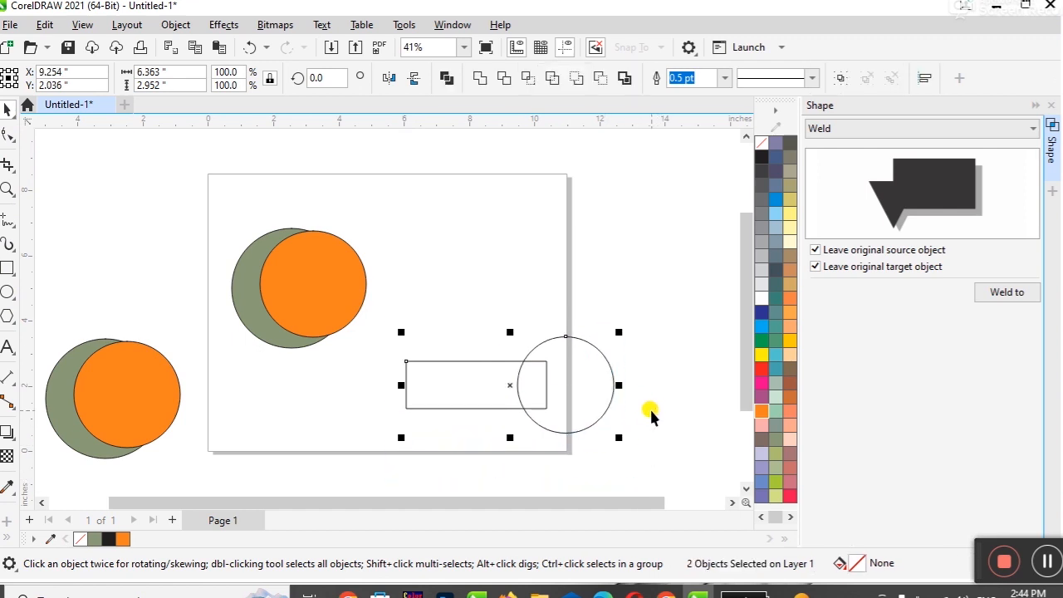
Step: Fill the rectangle with pale green (C20 M0 Y20 K20) and the circle with dark teal (C60 M0 Y40 K40)
left_click(765, 369)
left_click(593, 391)
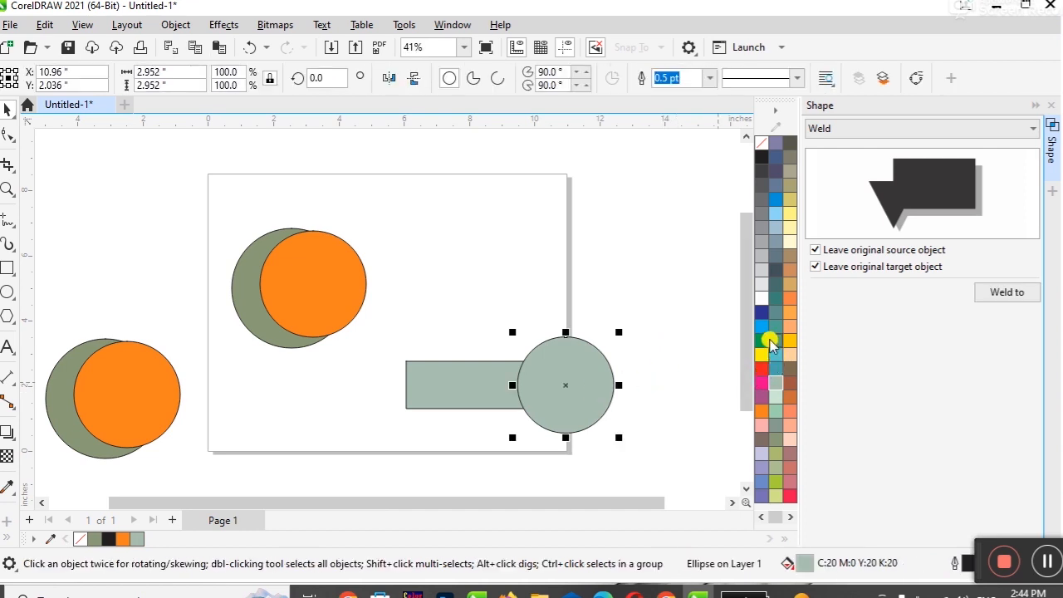
left_click(775, 297)
left_click(676, 322)
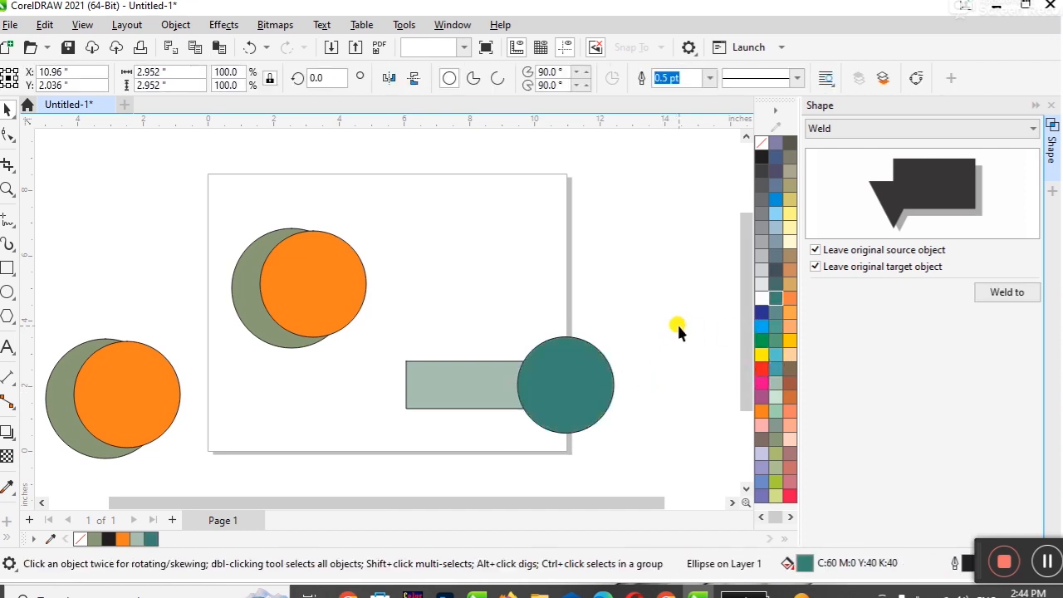
Step: Weld the pale green rectangle and the teal circle into one shape, and undo the weld
left_click_drag(399, 334, 636, 449)
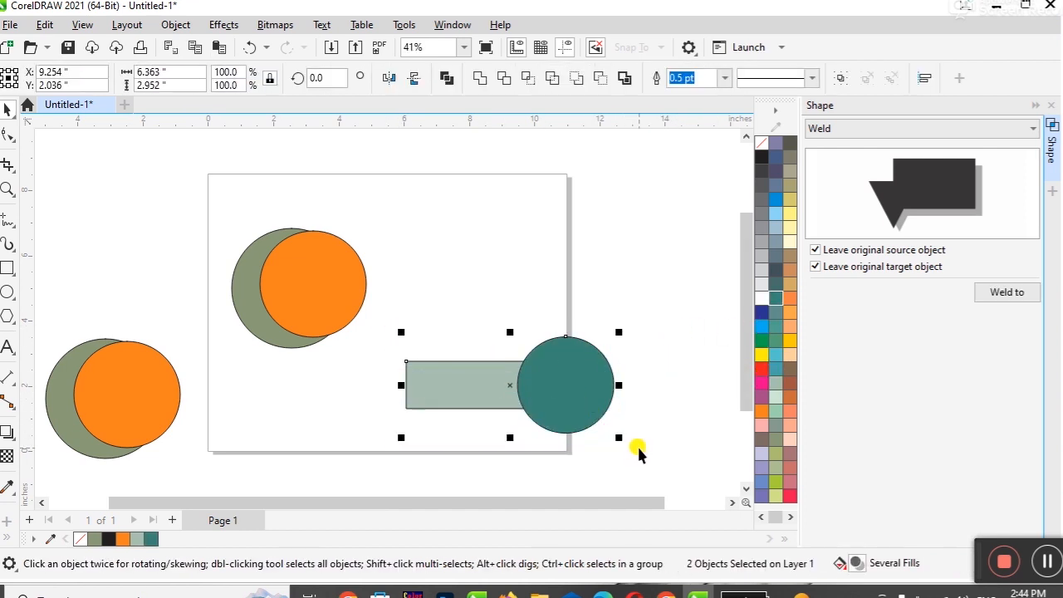
left_click(481, 79)
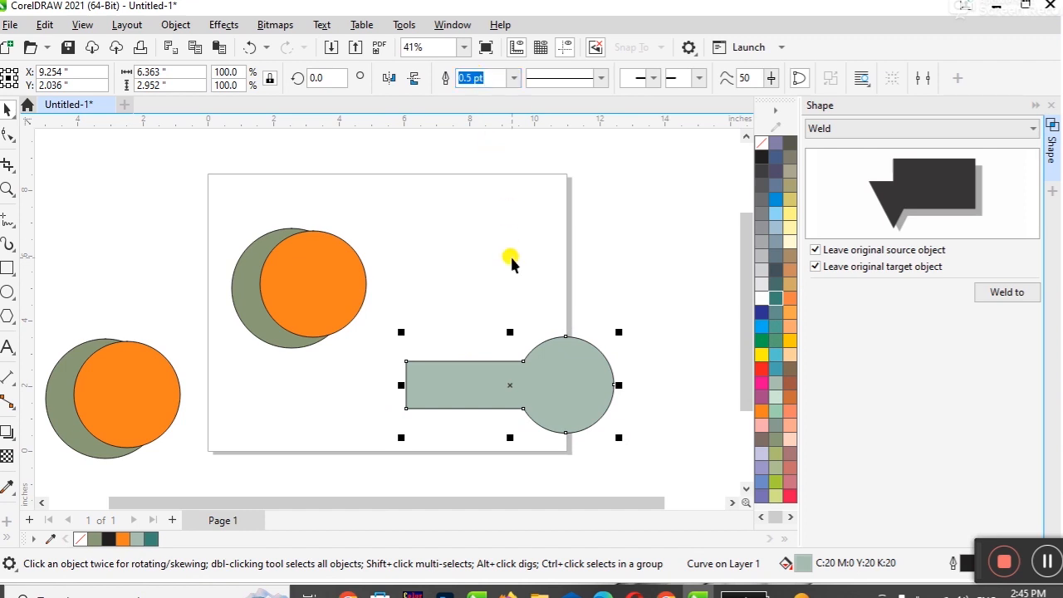
key("ctrl+z")
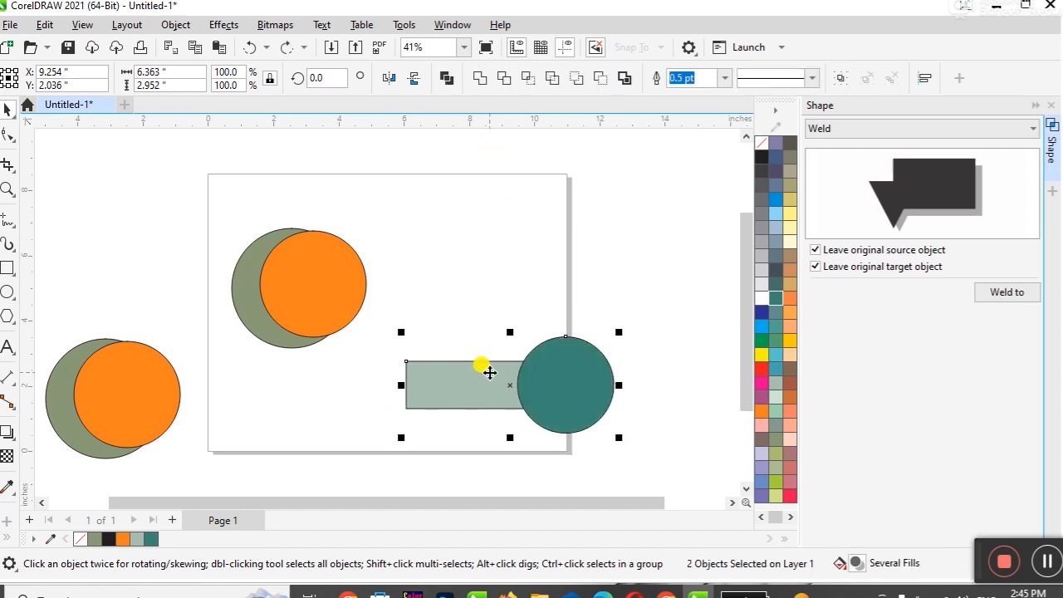
Step: Send the rectangle to the back and toggle the teal circle's stacking order, leaving the circle behind the rectangle
left_click(471, 383)
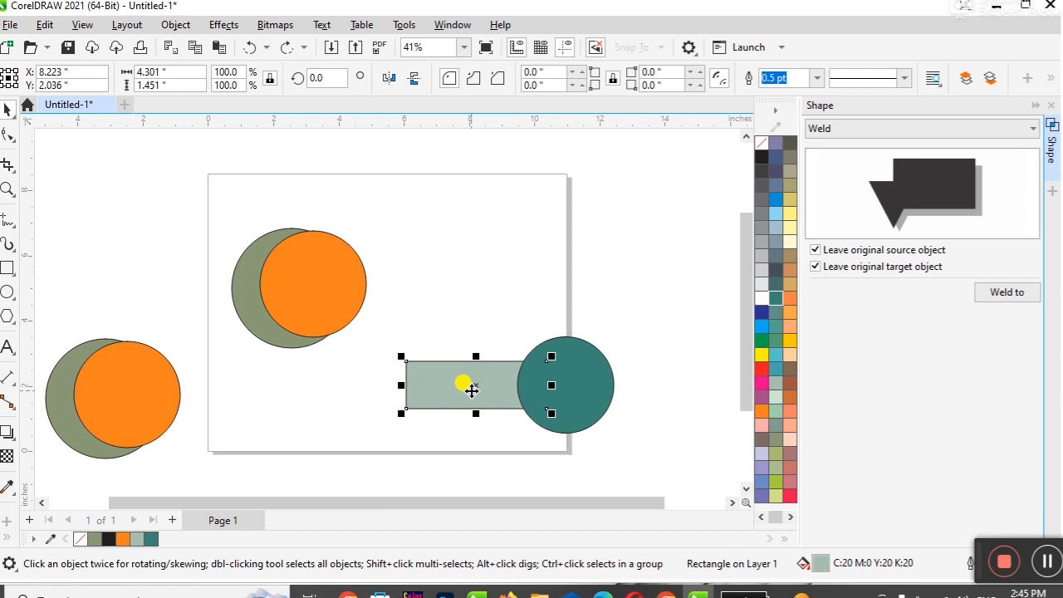
key("shift+Page_Down")
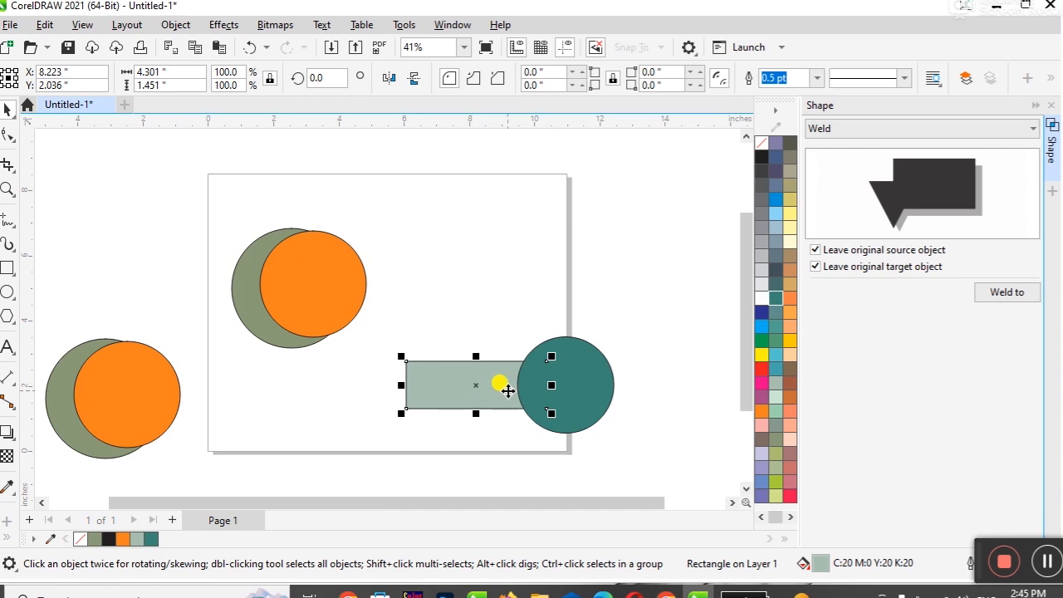
left_click(593, 399)
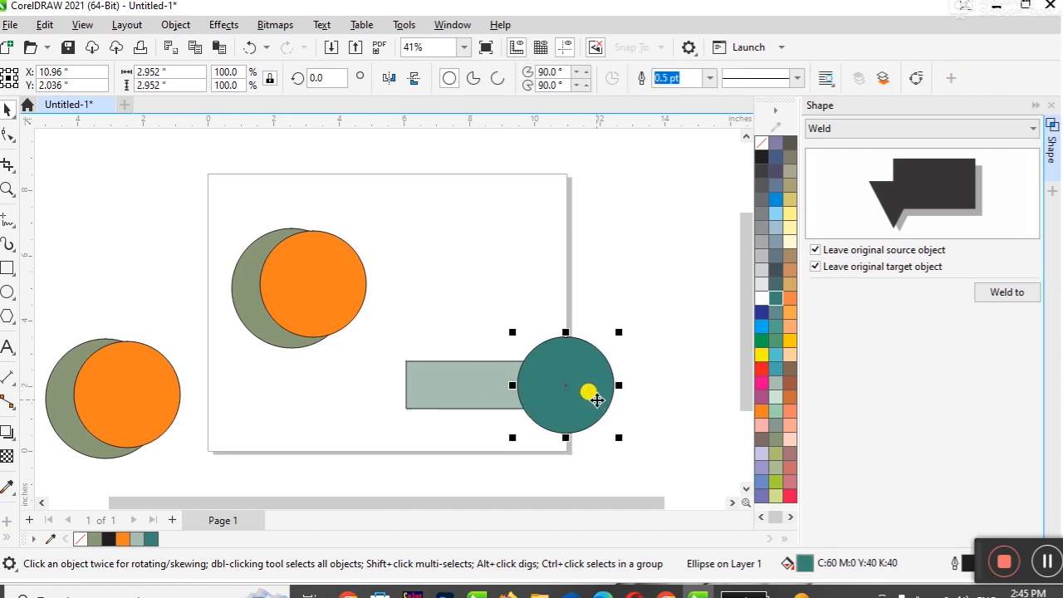
key("ctrl+Page_Down")
key("ctrl+Page_Down")
key("ctrl+Page_Up")
key("ctrl+Page_Down")
key("ctrl+Page_Up")
key("ctrl+Page_Down")
key("ctrl+Page_Up")
key("ctrl+Page_Down")
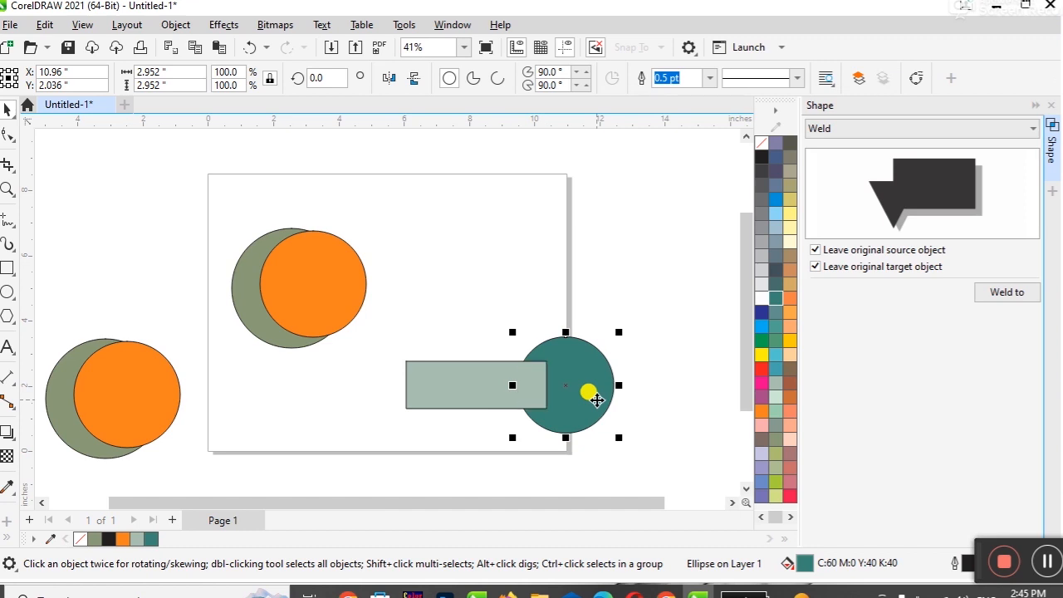
key("ctrl+Page_Up")
key("ctrl+Page_Down")
key("ctrl+Page_Up")
key("ctrl+Page_Down")
key("ctrl+Page_Up")
key("ctrl+Page_Down")
key("ctrl+Page_Up")
key("ctrl+Page_Down")
Step: Weld the rectangle with the teal circle stacked behind it, and undo that weld
left_click_drag(395, 319, 634, 467)
left_click(478, 78)
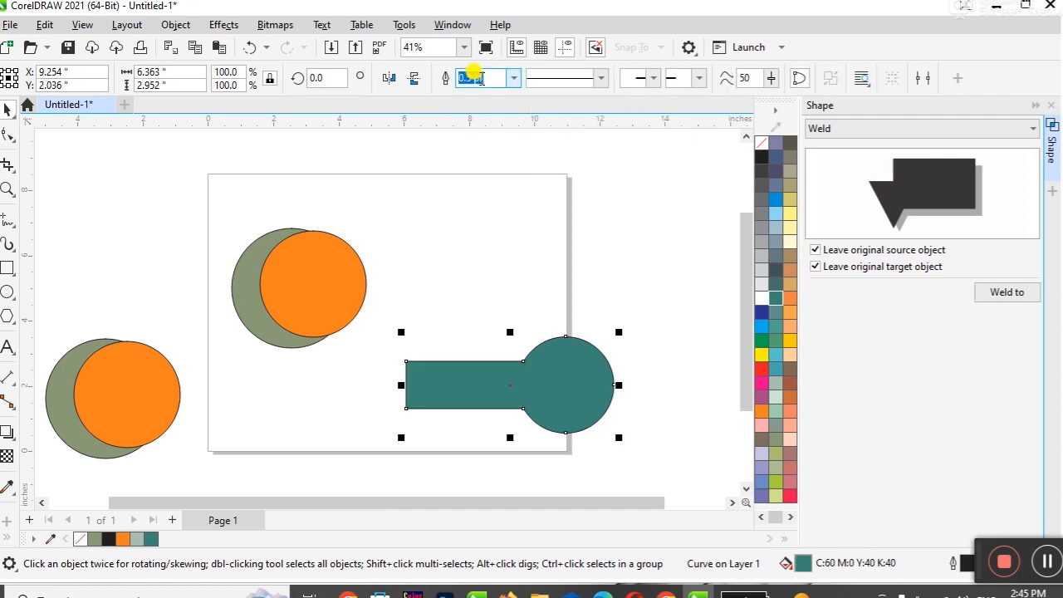
key("ctrl+z")
Step: Send the pale green rectangle behind the teal circle and weld the two into one shape
left_click(496, 375)
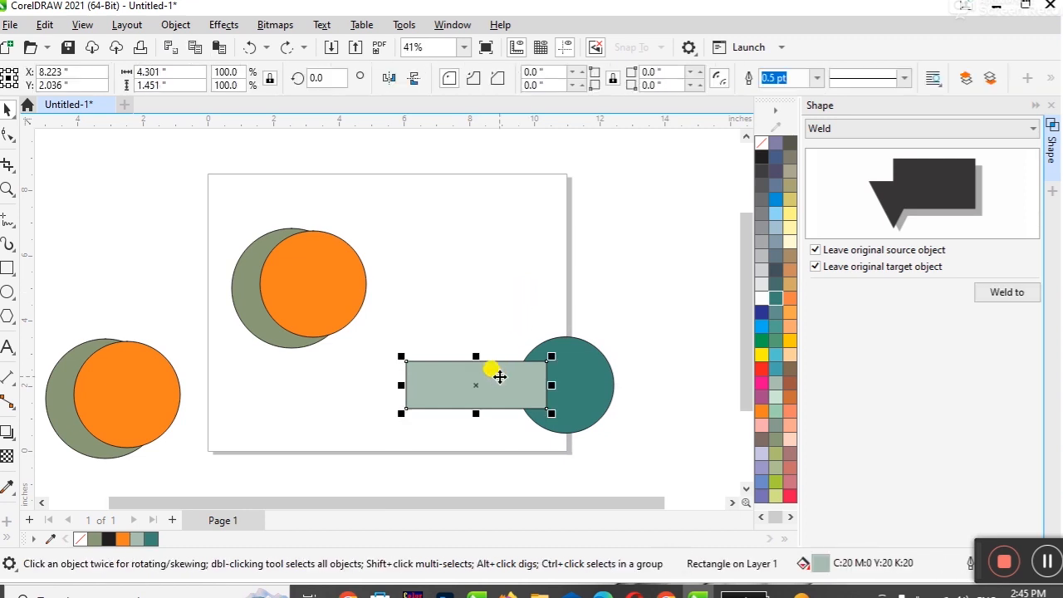
key("shift+Page_Down")
left_click_drag(379, 319, 610, 425)
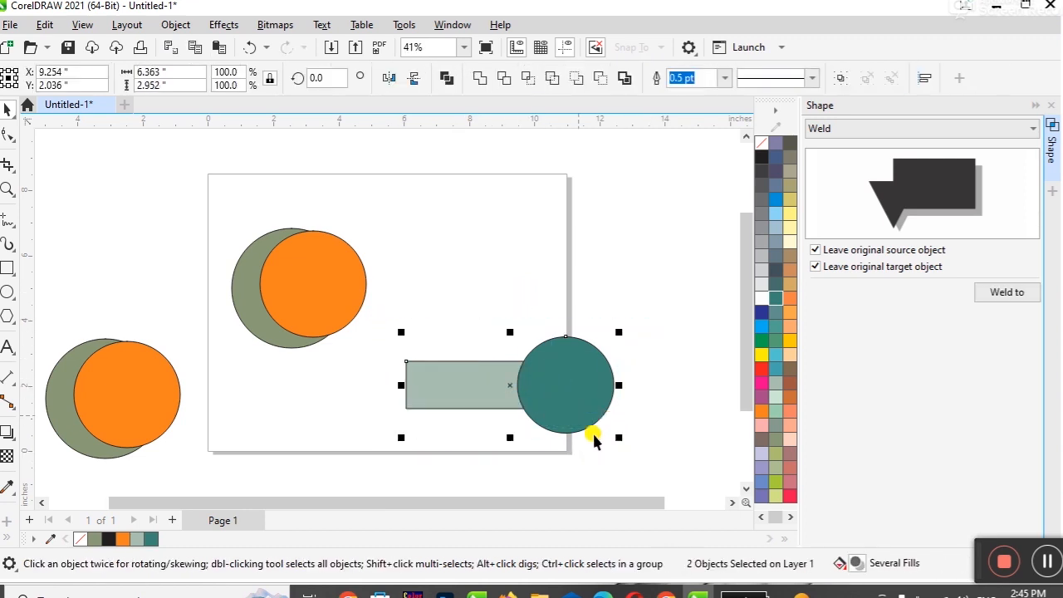
left_click(480, 79)
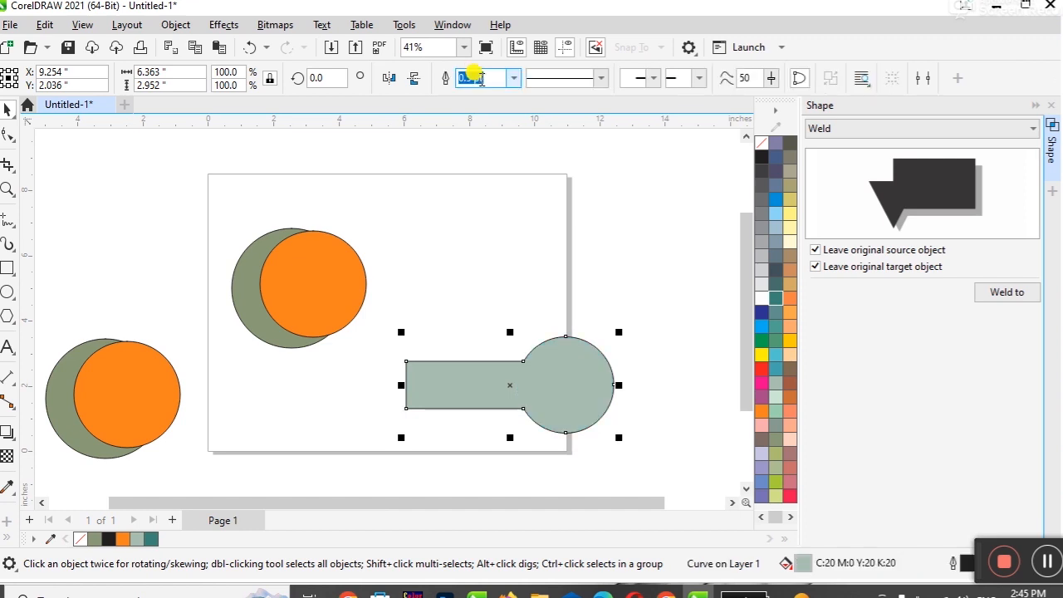
left_click(468, 213)
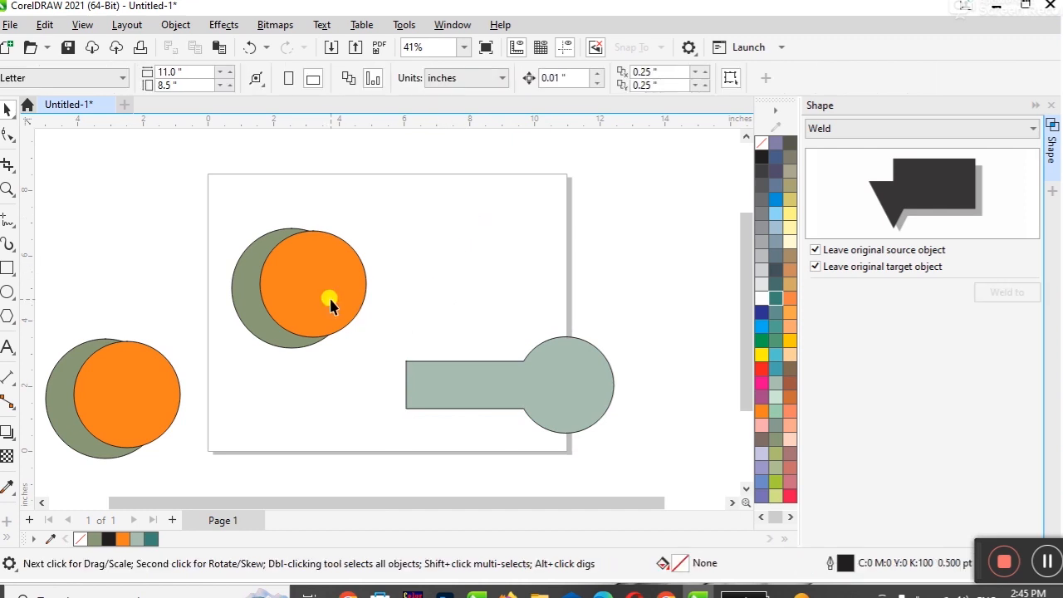
Step: Trim the overlap out of the olive green circle on the page and move the orange circle clear of the crescent
left_click(529, 386)
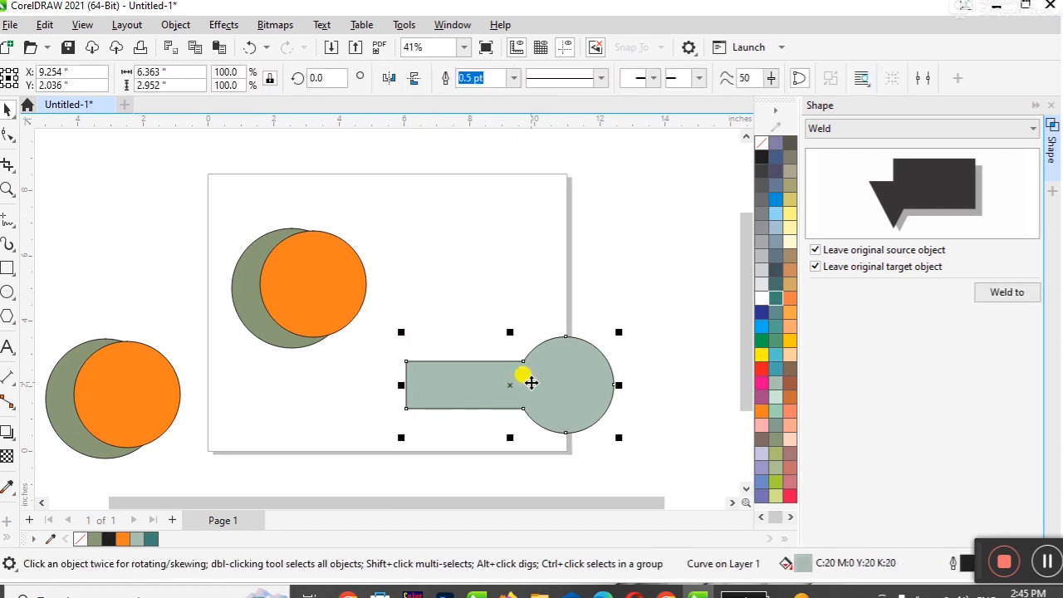
left_click(520, 240)
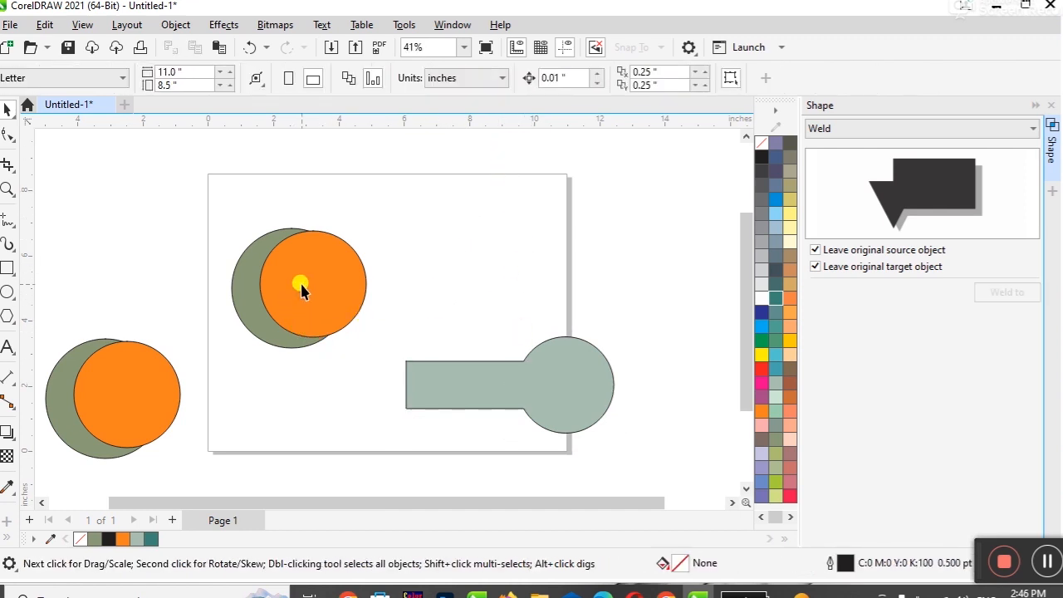
left_click(237, 254)
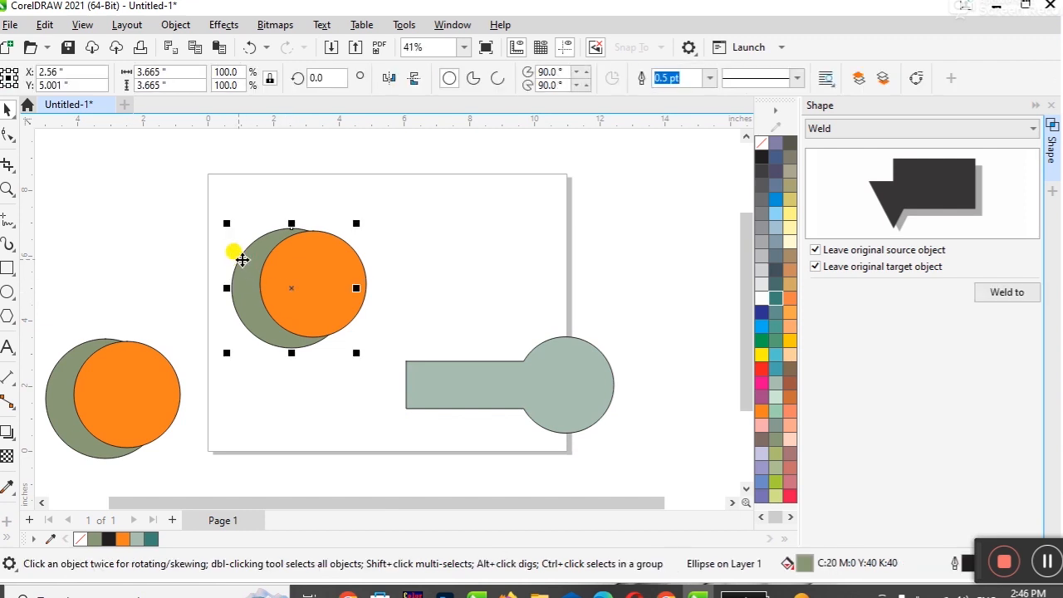
left_click_drag(186, 207, 387, 375)
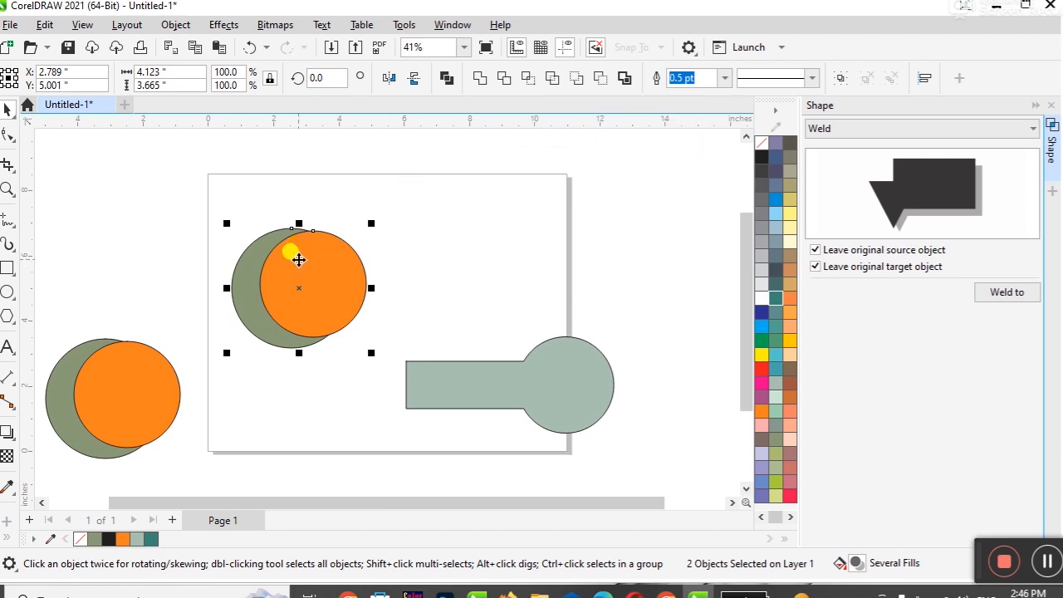
left_click(506, 79)
left_click(439, 274)
left_click_drag(325, 294, 424, 289)
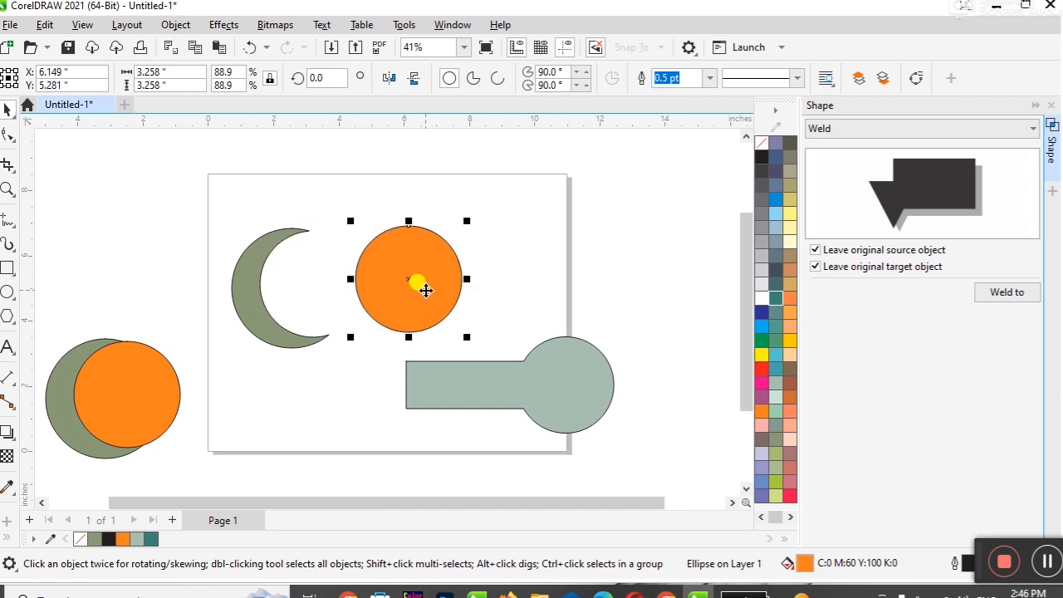
left_click(280, 332)
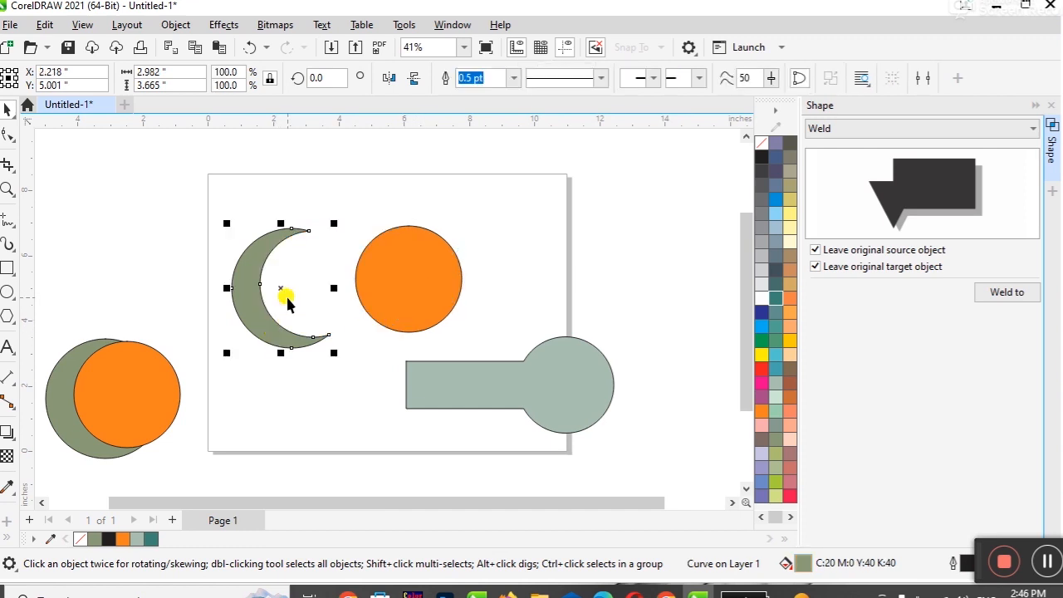
Step: Rotate the crescent about 26.4 degrees and move the orange circle and the crescent off opposite sides of the page
left_click(278, 290)
left_click_drag(345, 359, 383, 375)
left_click_drag(284, 327, 318, 347)
left_click_drag(437, 299, 701, 307)
left_click_drag(355, 348, 106, 254)
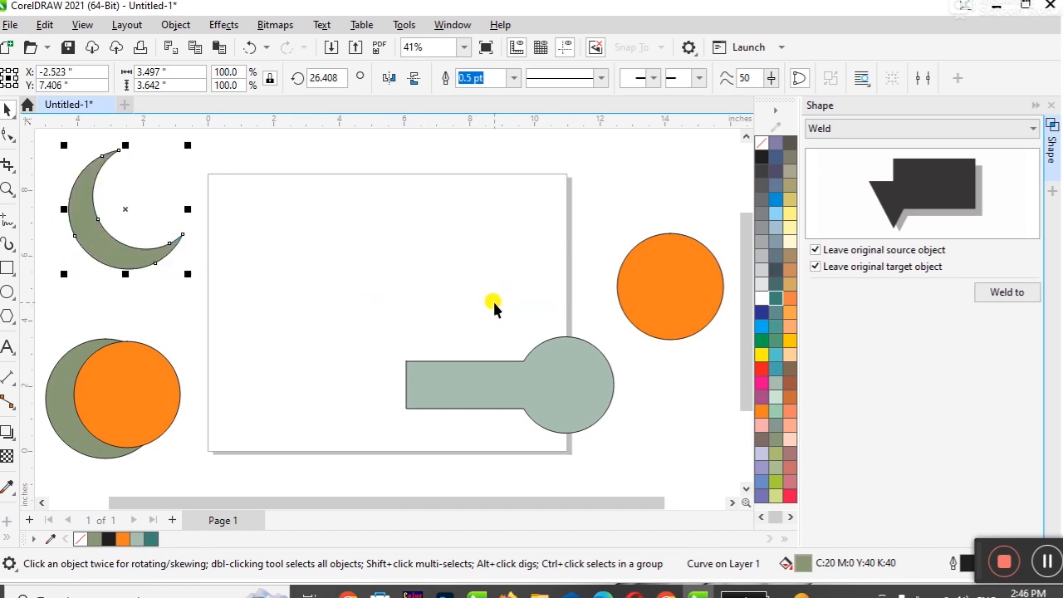
Step: Undo the moves, the rotation and the trim back to the two overlapping circles
left_click(481, 296)
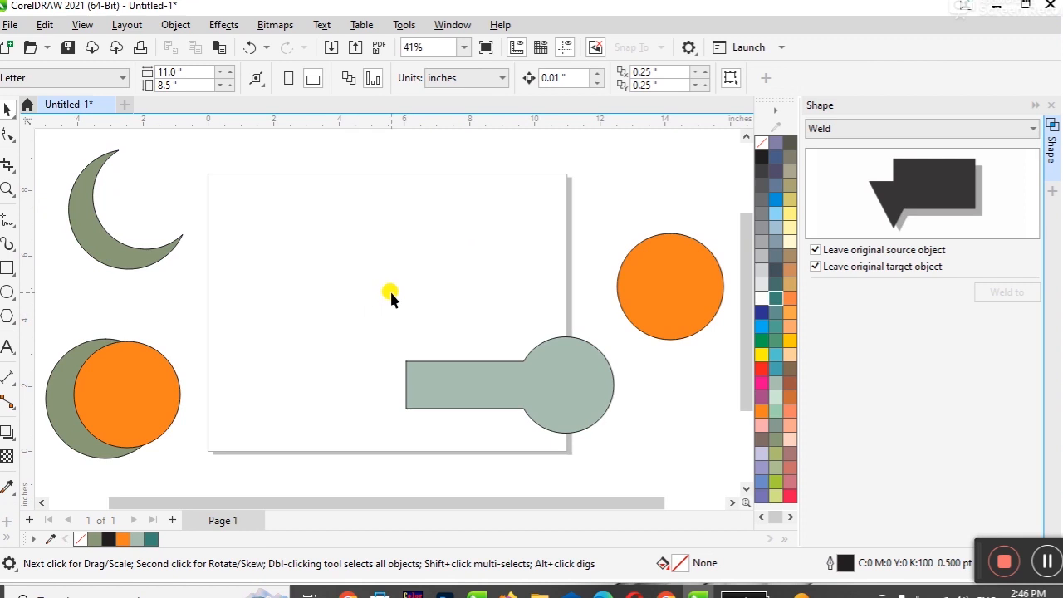
left_click_drag(98, 360, 80, 358)
key("ctrl+z")
key("ctrl+z")
key("ctrl+z")
key("ctrl+z")
key("ctrl+z")
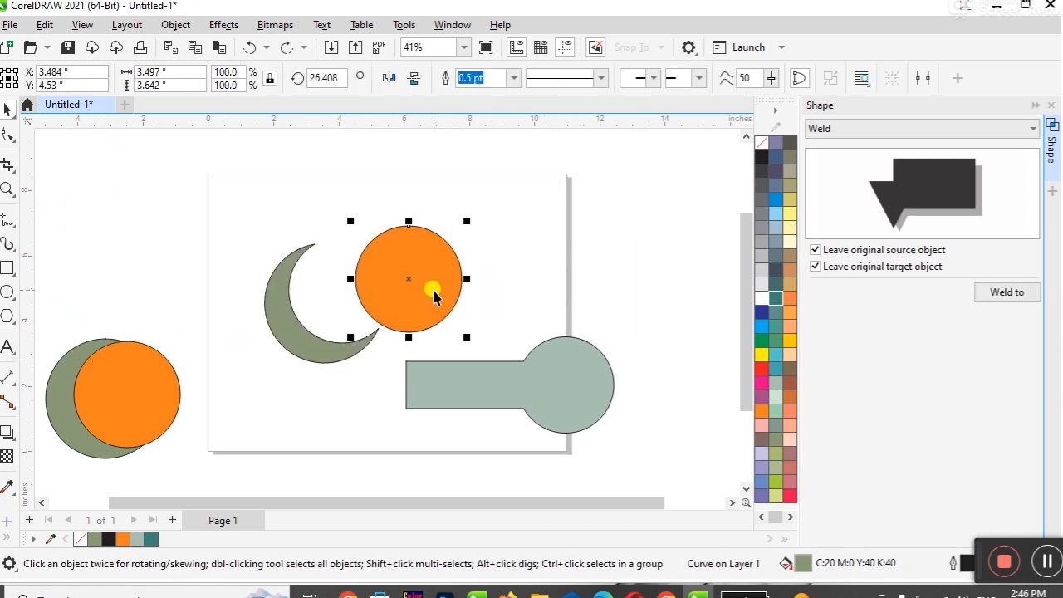
key("ctrl+z")
Step: Move the orange and olive green circles toward the middle of the page, keeping them overlapped, and select both
left_click(506, 266)
left_click_drag(339, 284, 428, 272)
left_click_drag(273, 290, 337, 285)
left_click_drag(327, 287, 344, 286)
left_click_drag(442, 265, 424, 268)
left_click_drag(261, 194, 470, 360)
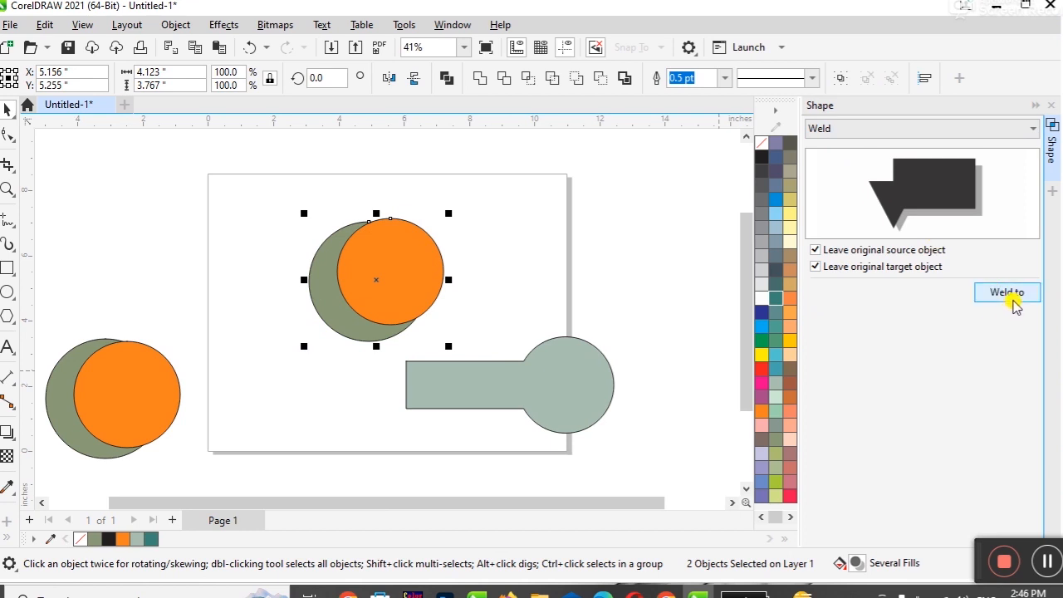
Step: Try to weld the orange circle to the pale green welded shape with both originals kept
left_click(545, 290)
left_click(406, 269)
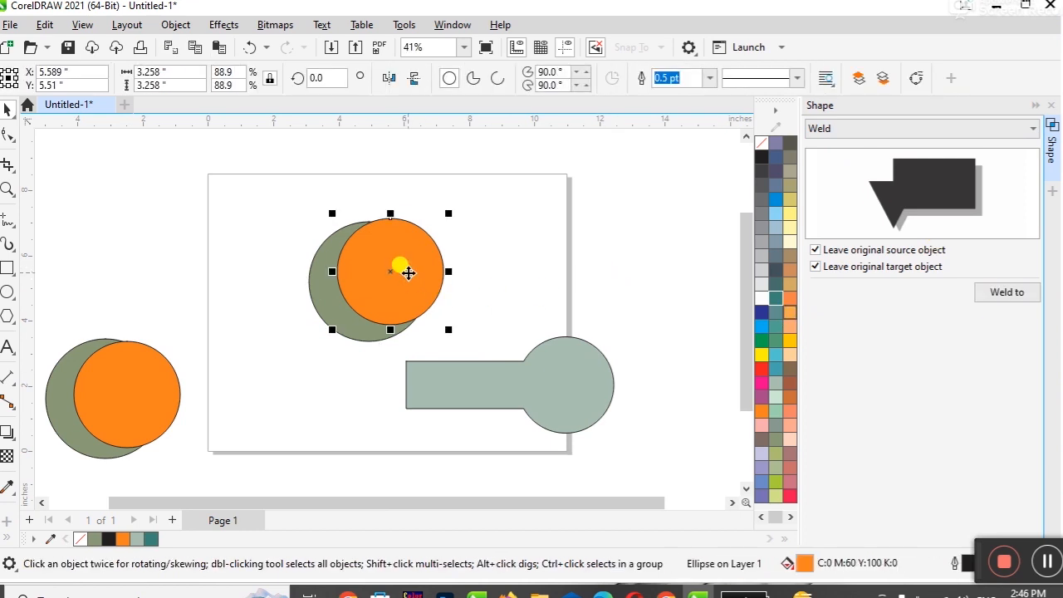
left_click(984, 297)
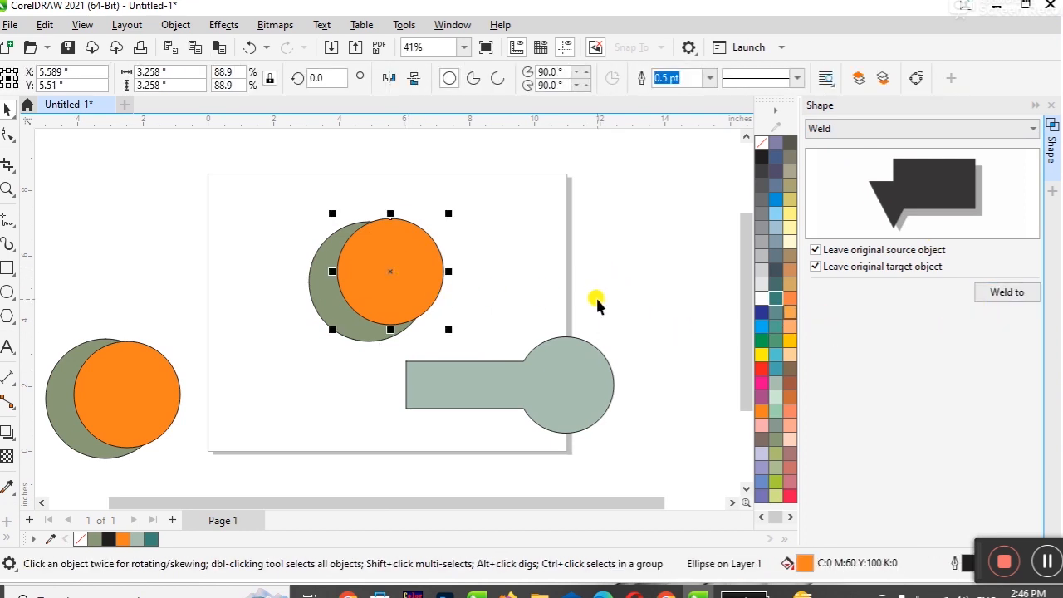
left_click(573, 359)
Step: Undo the circle edits and the earlier weld back to the pale green rectangle in front of the teal circle
key("ctrl+z")
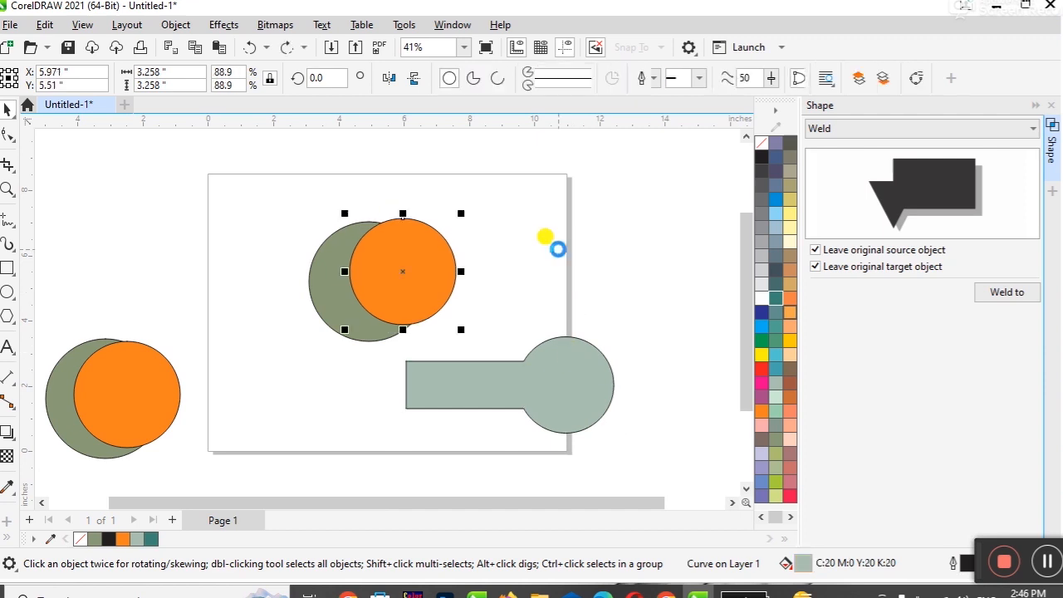
key("ctrl+z")
key("ctrl+z")
Step: Weld the teal circle to the pale green rectangle as the target, and undo the weld
left_click(579, 385)
left_click(988, 294)
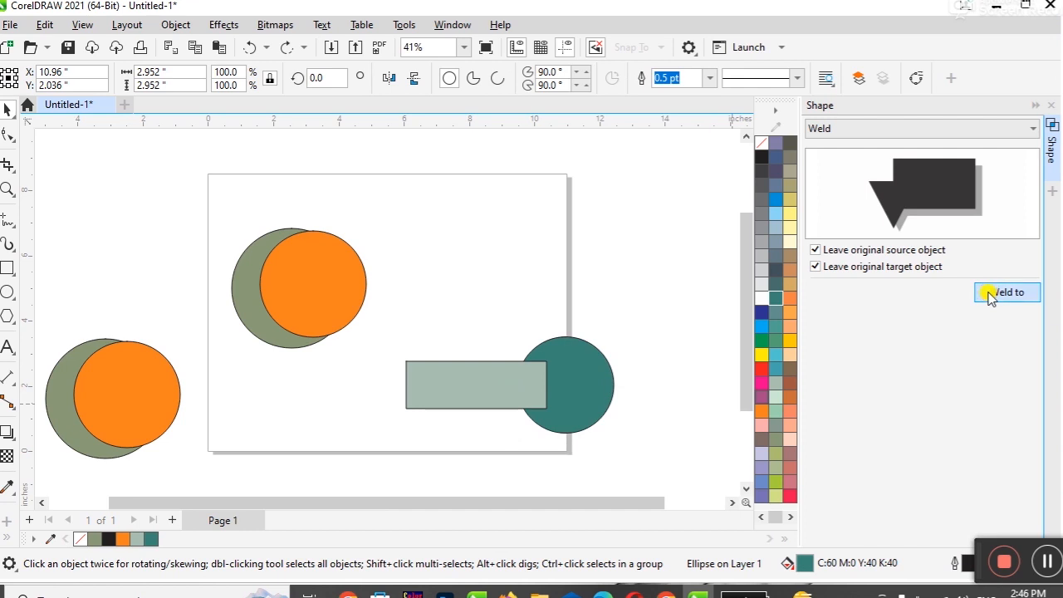
left_click(467, 385)
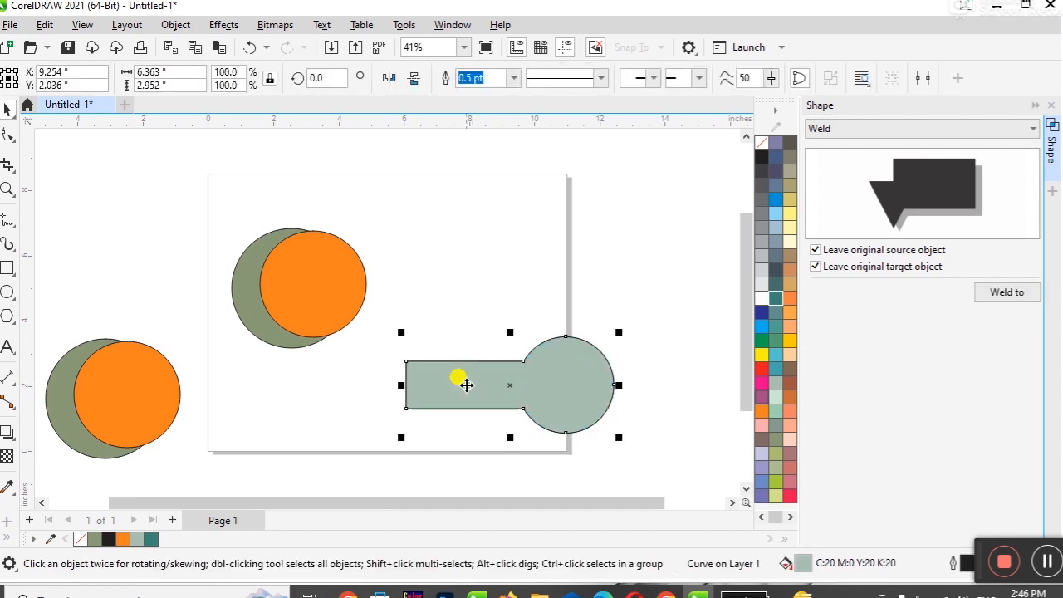
key("ctrl+z")
left_click(481, 357)
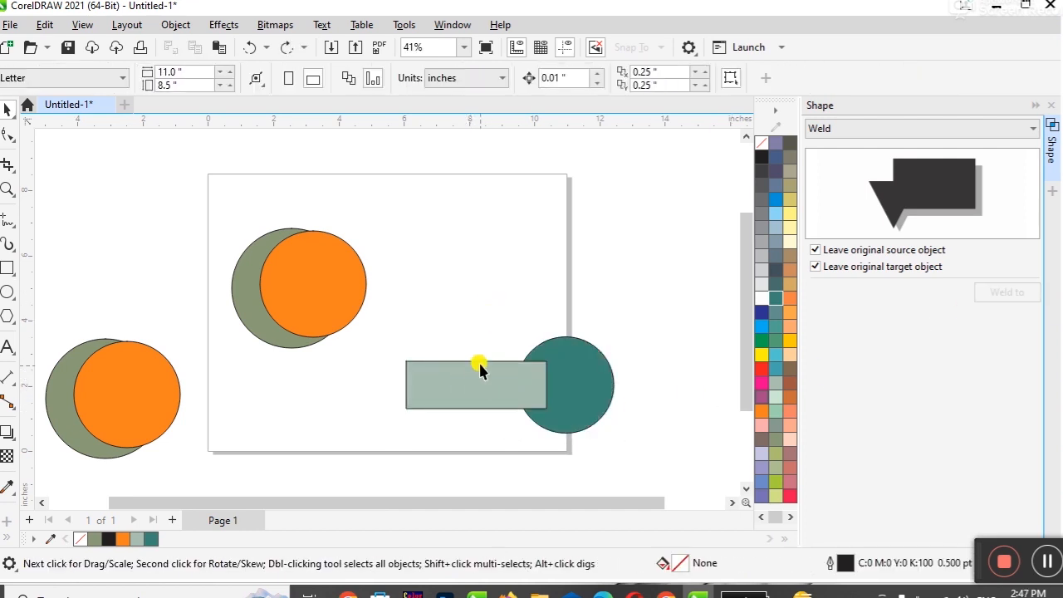
Step: Weld the pale green rectangle to the teal circle as the target, and undo the weld
left_click(474, 375)
left_click(1012, 300)
left_click(581, 386)
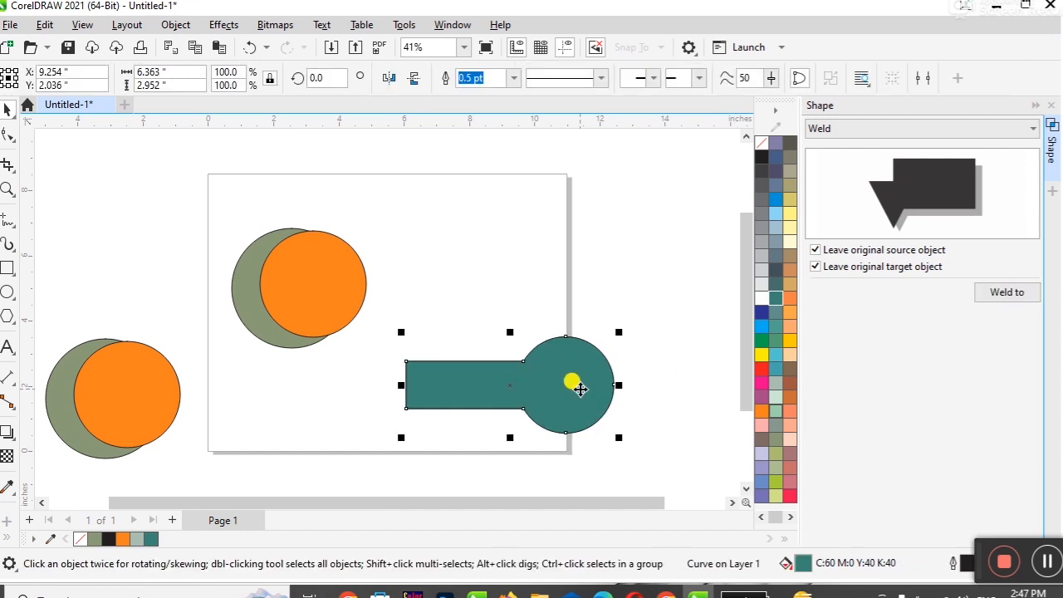
key("ctrl+z")
left_click(534, 316)
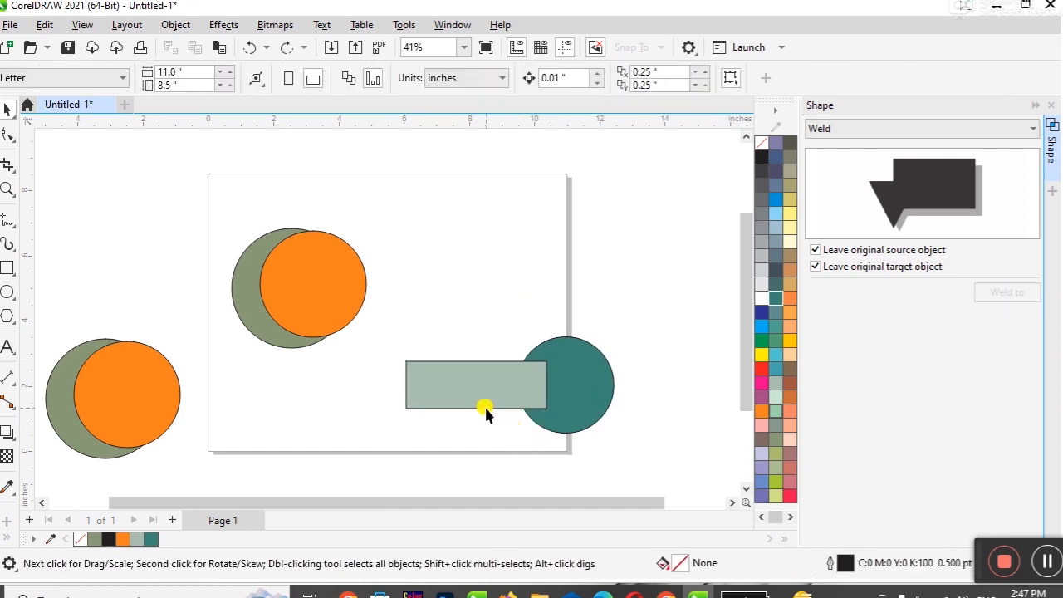
Step: Turn off the weld options for leaving the original source and target objects
left_click(510, 394)
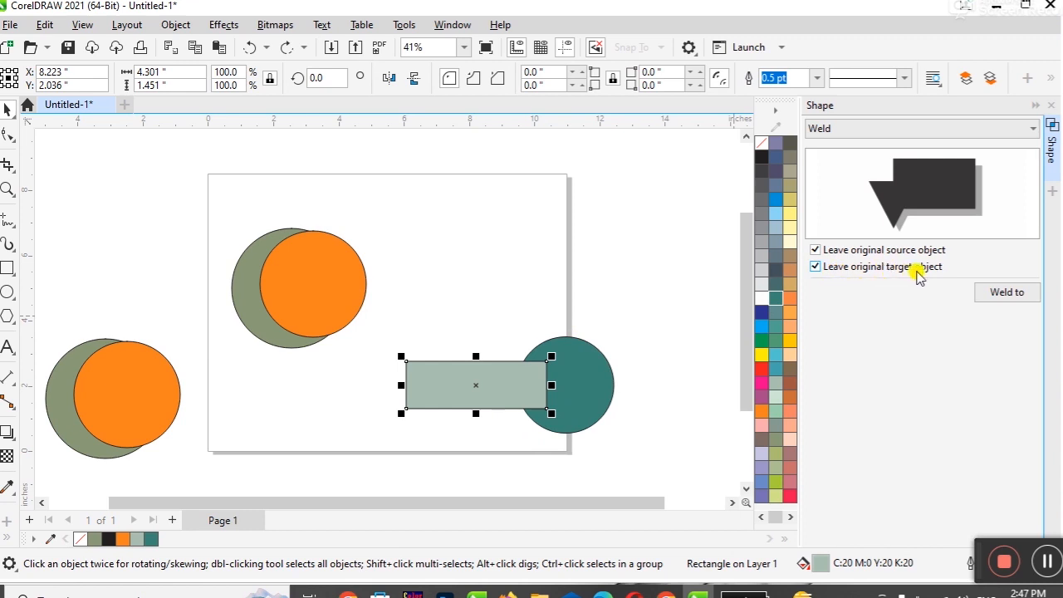
left_click(815, 250)
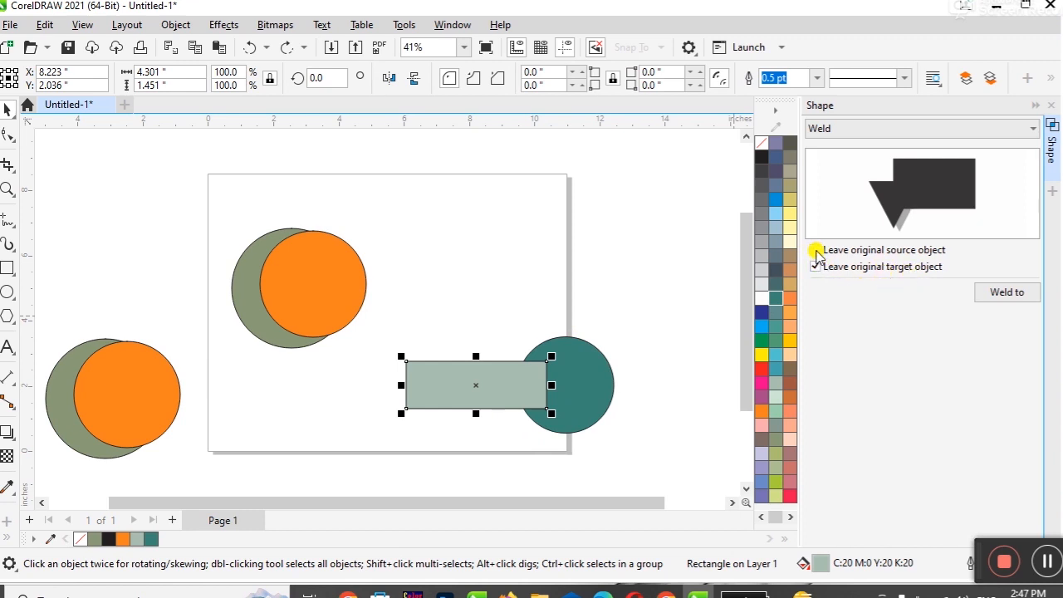
left_click(816, 251)
left_click(816, 251)
left_click(579, 437)
Step: Weld the rectangle to the teal circle without keeping originals, move the result up the page, and undo both changes
left_click(481, 391)
left_click(1002, 294)
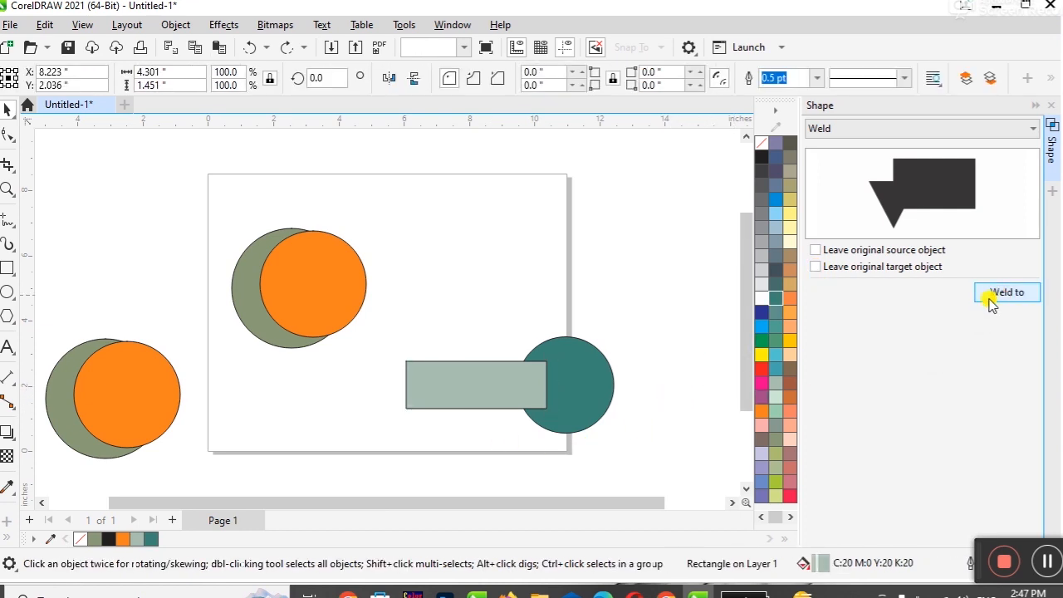
left_click(574, 405)
left_click_drag(565, 387, 585, 244)
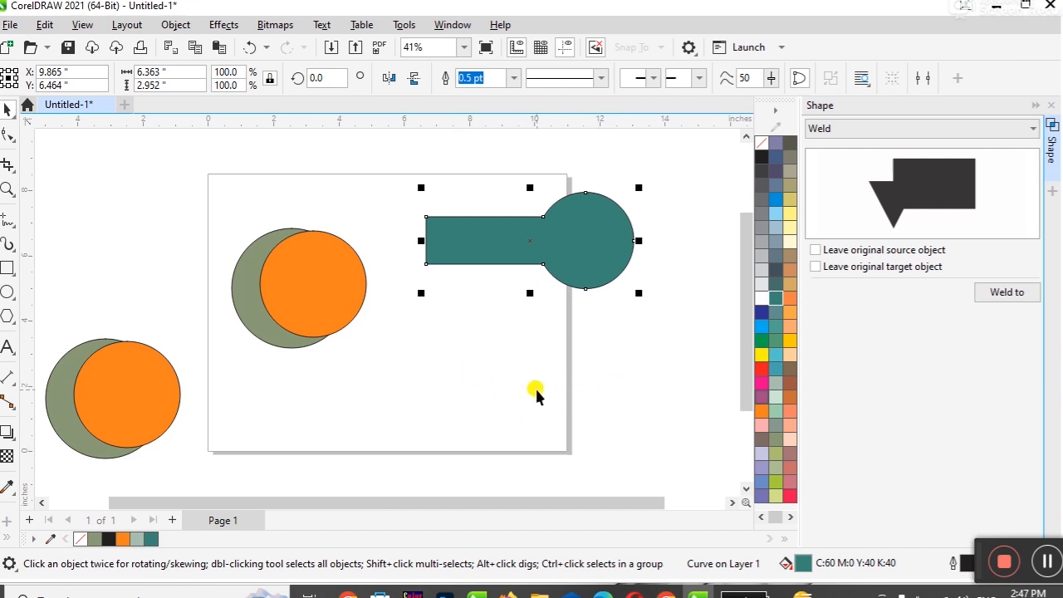
key("ctrl+z")
key("ctrl+z")
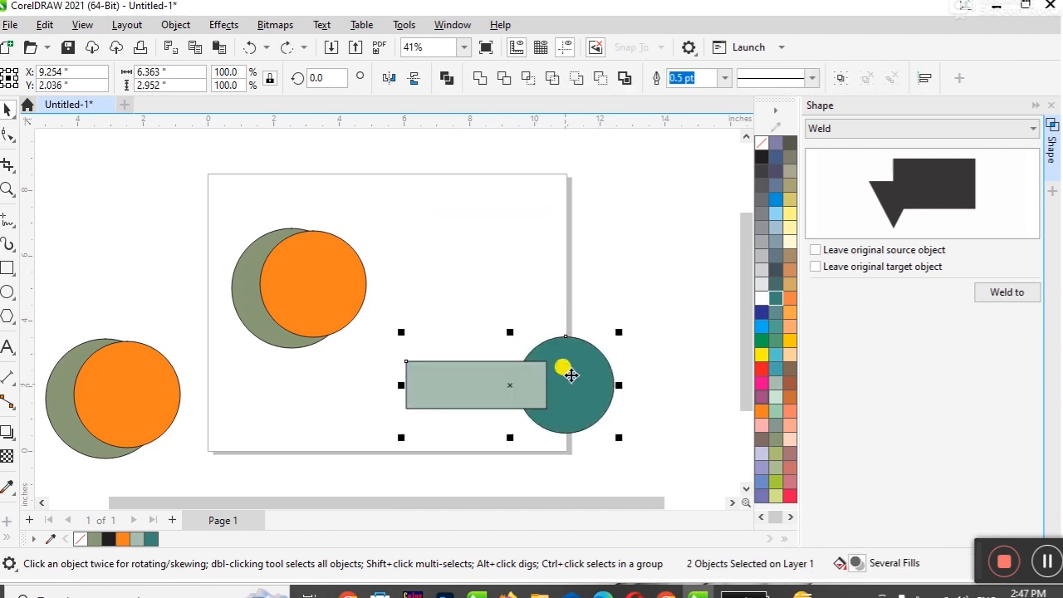
left_click(599, 314)
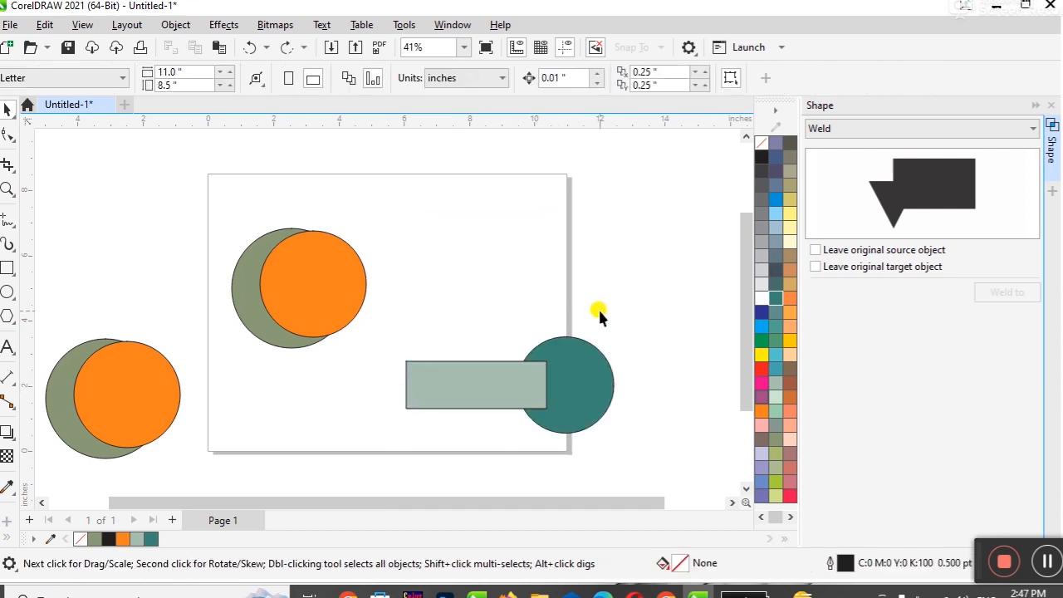
Step: With both original objects set to be left, weld the rectangle to the teal circle and move the welded copy above them
left_click(816, 249)
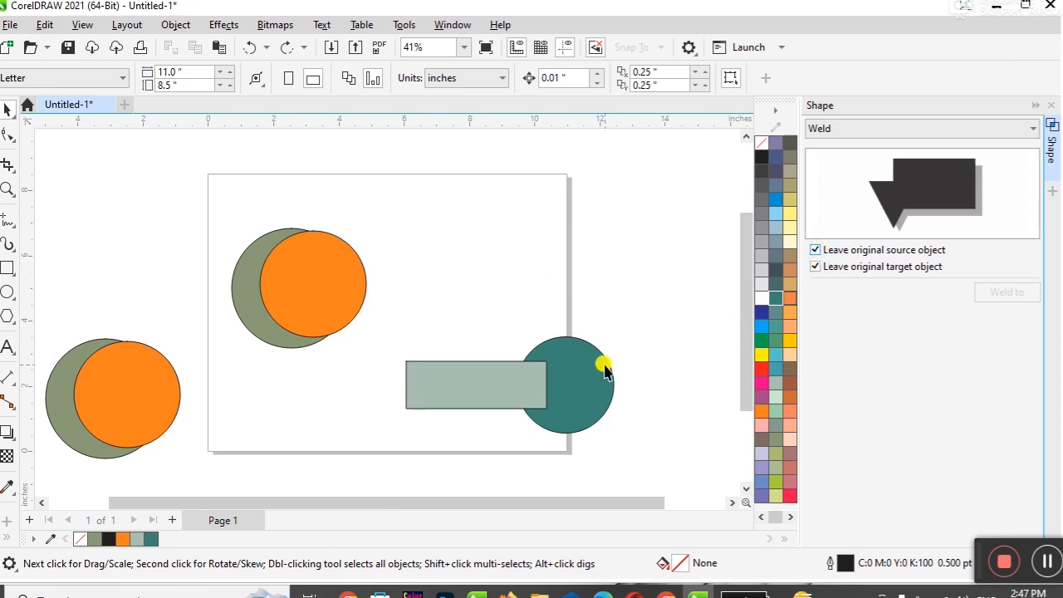
left_click(452, 380)
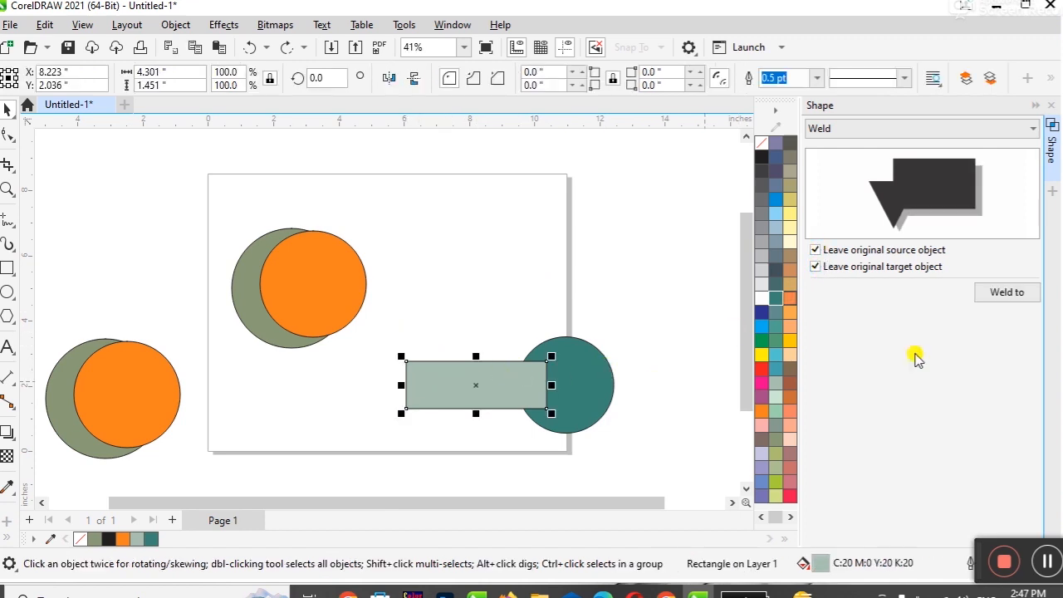
left_click(1006, 293)
left_click(593, 382)
left_click_drag(561, 383, 566, 252)
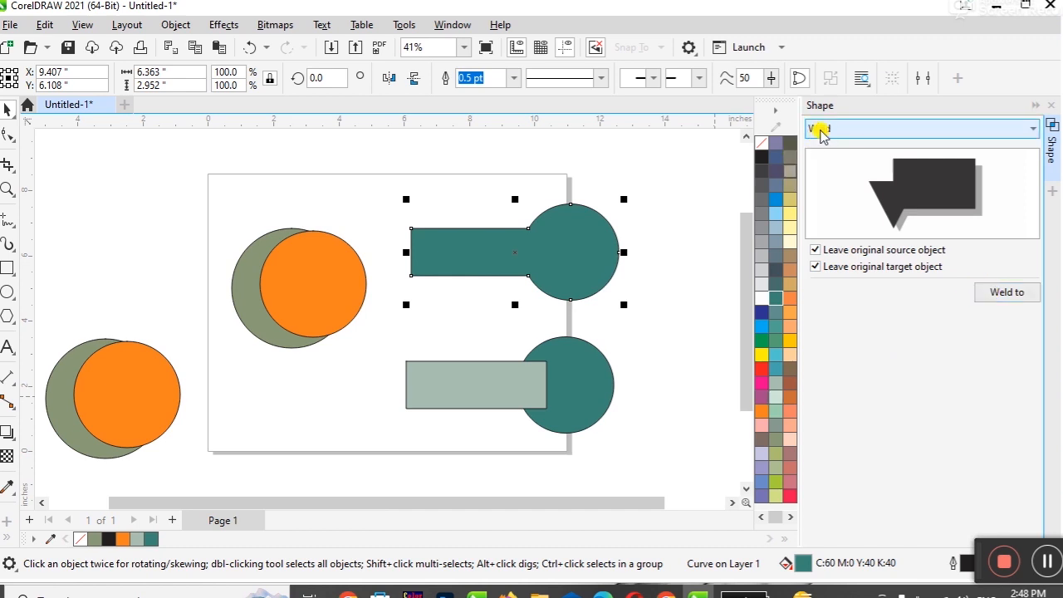
Step: Undo the move of the welded copy and the weld itself
key("ctrl+z")
key("ctrl+z")
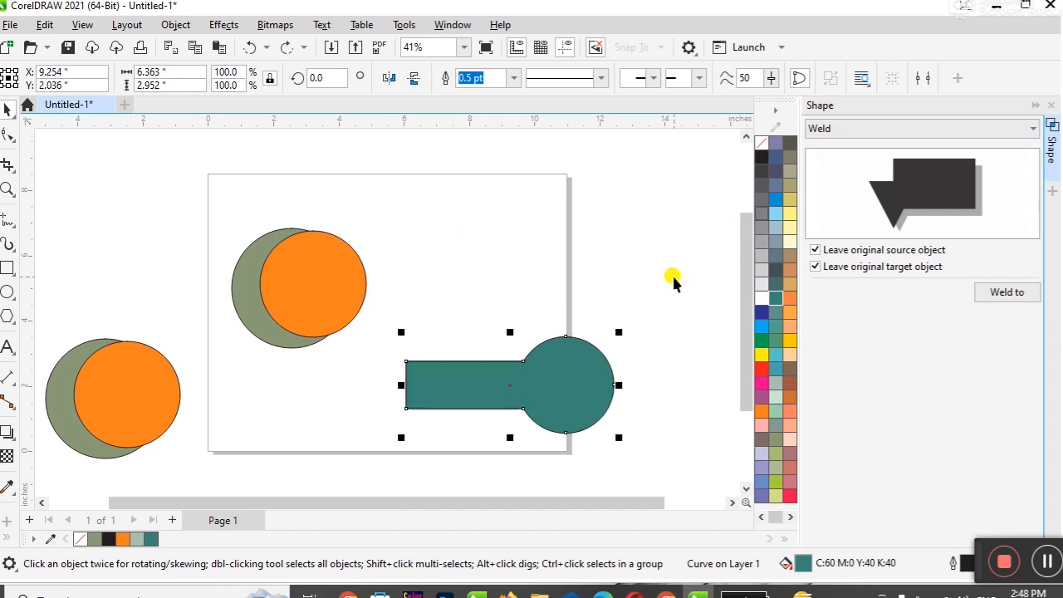
left_click(641, 380)
Step: Trim the pale green rectangle with the teal circle, leaving only the original target, and move the original and trimmed pieces apart
left_click(855, 130)
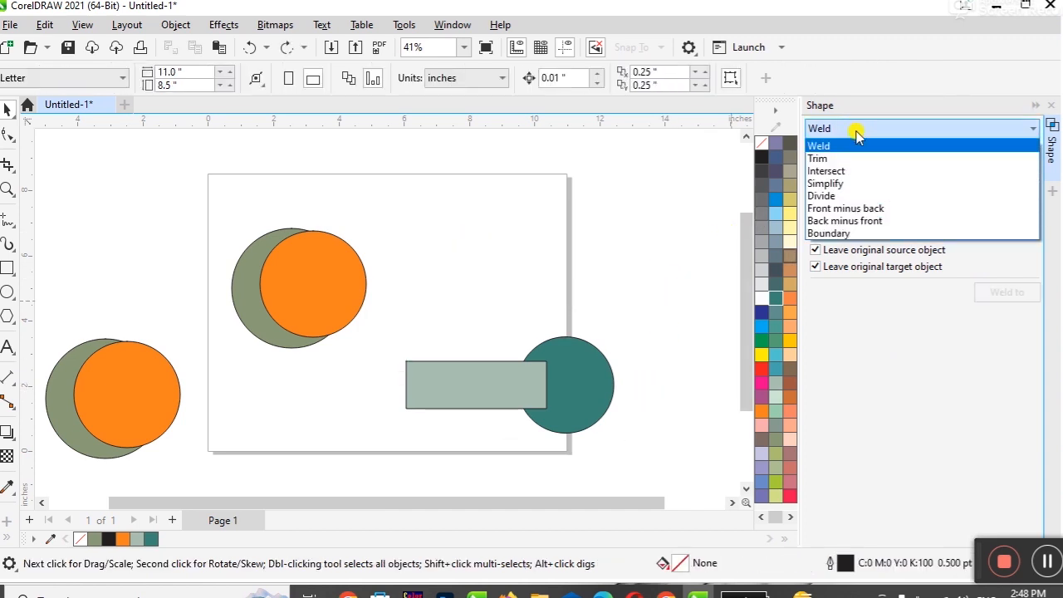
left_click(856, 157)
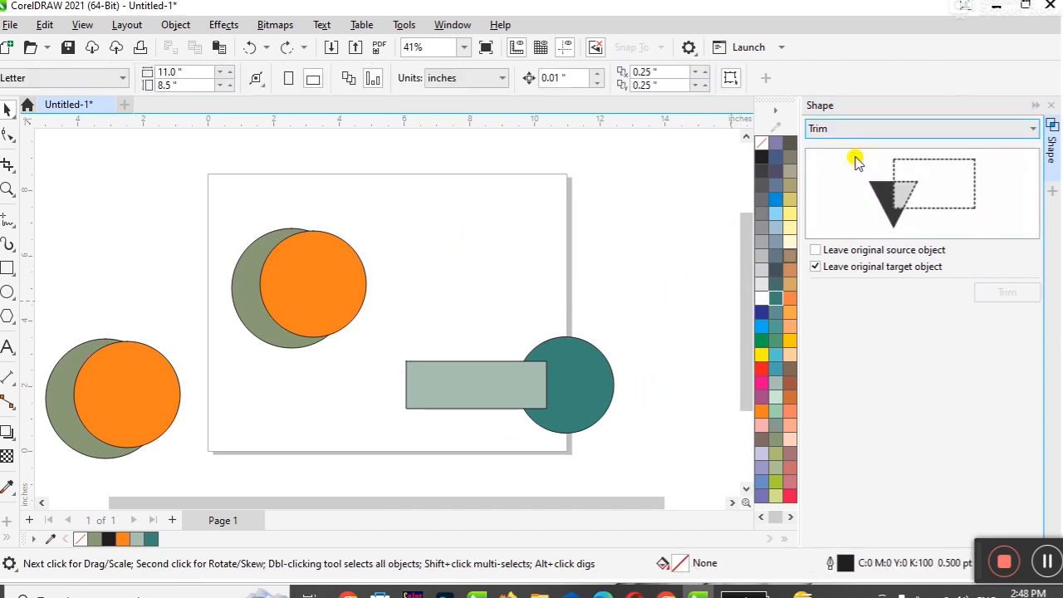
left_click(576, 390)
left_click(979, 304)
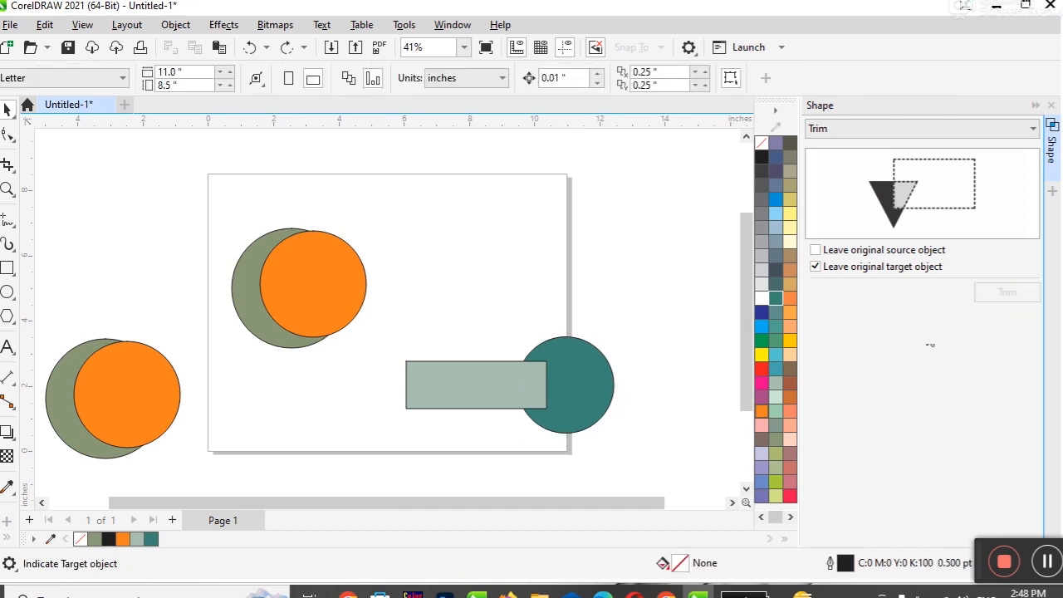
left_click(469, 379)
left_click(527, 419)
left_click_drag(540, 391, 558, 299)
left_click_drag(528, 371, 551, 386)
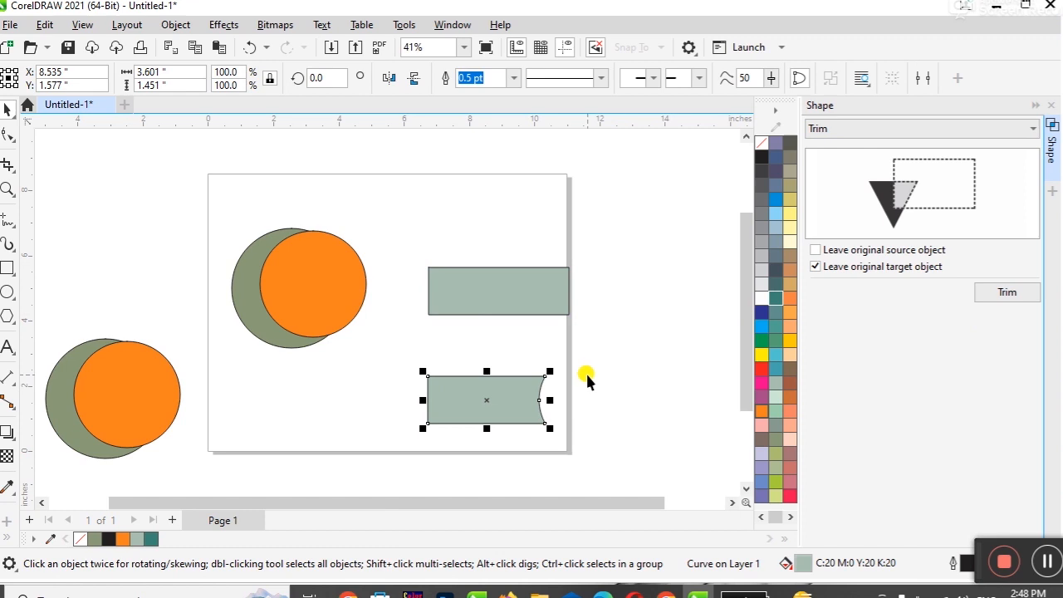
Step: Undo the piece moves and the trim, and select the teal circle again
key("ctrl+z")
key("ctrl+z")
key("ctrl+z")
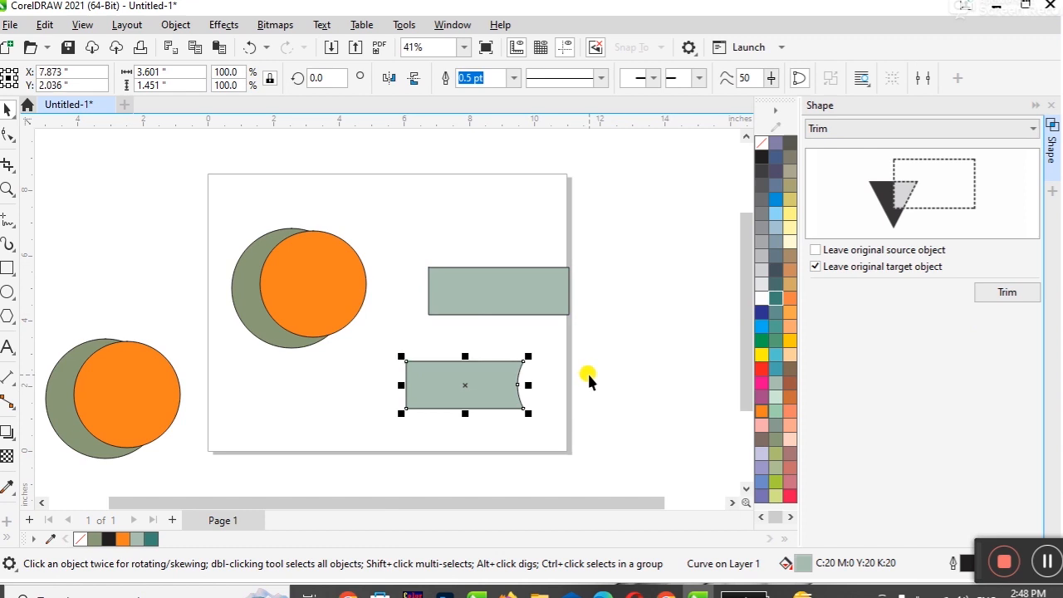
key("Escape")
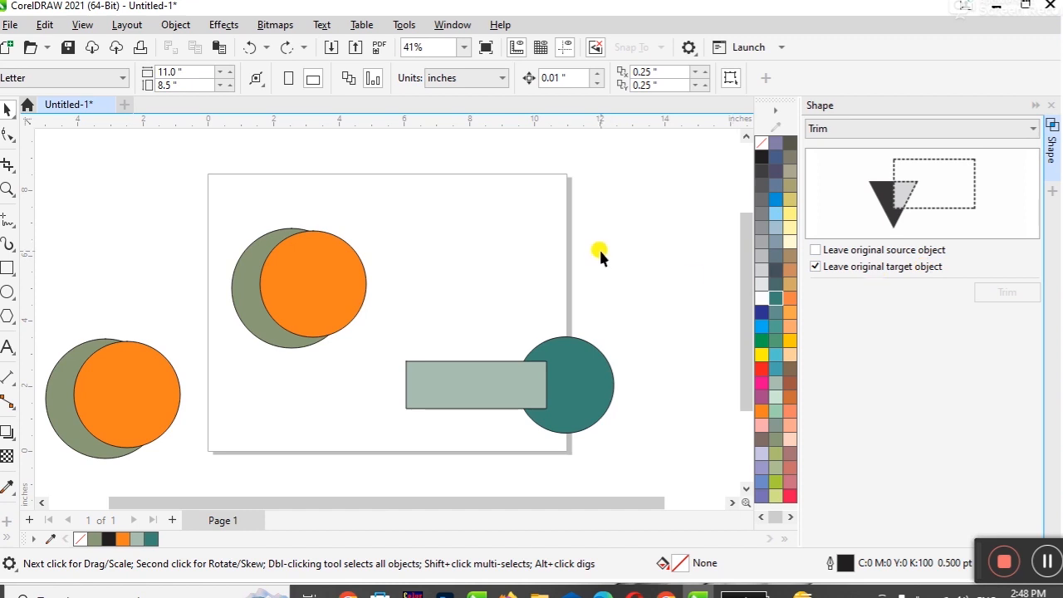
left_click(581, 376)
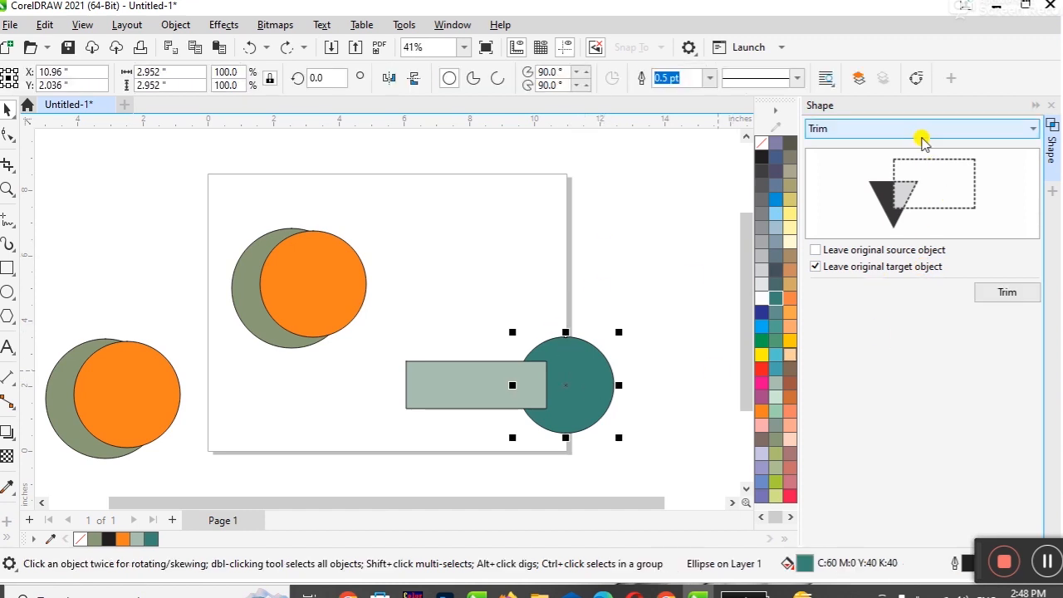
Step: Intersect the teal circle with the pale green rectangle, keeping neither the original source nor the original target
left_click(923, 138)
left_click(913, 171)
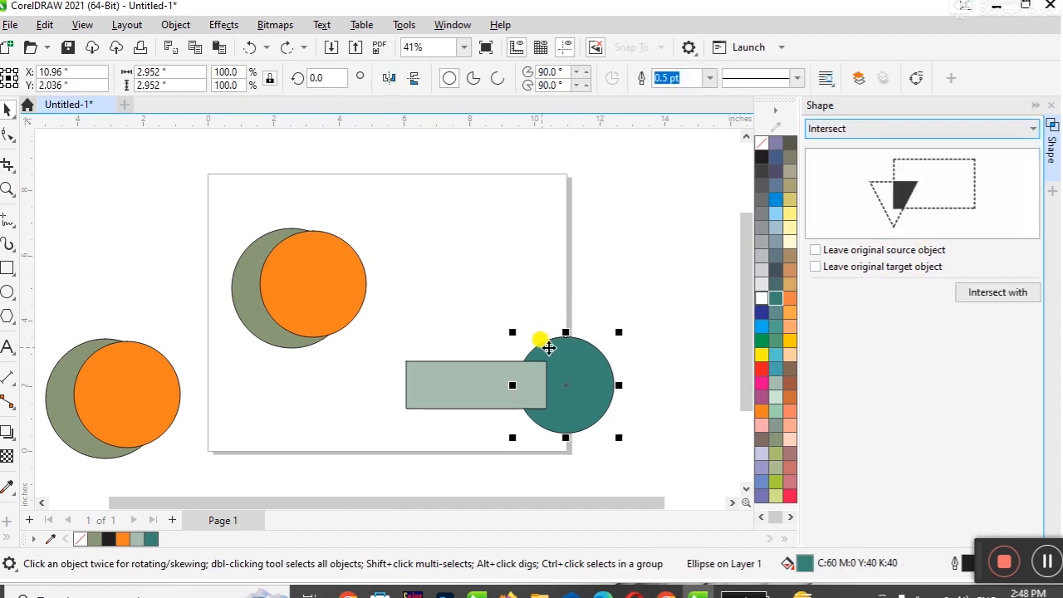
left_click_drag(408, 322, 631, 451)
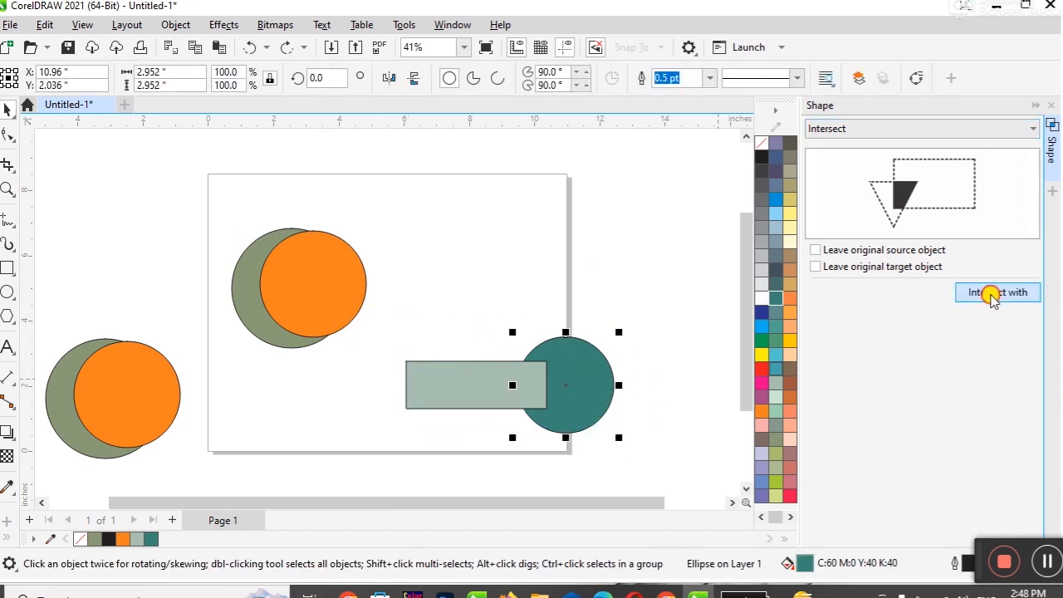
left_click(992, 295)
left_click(427, 384)
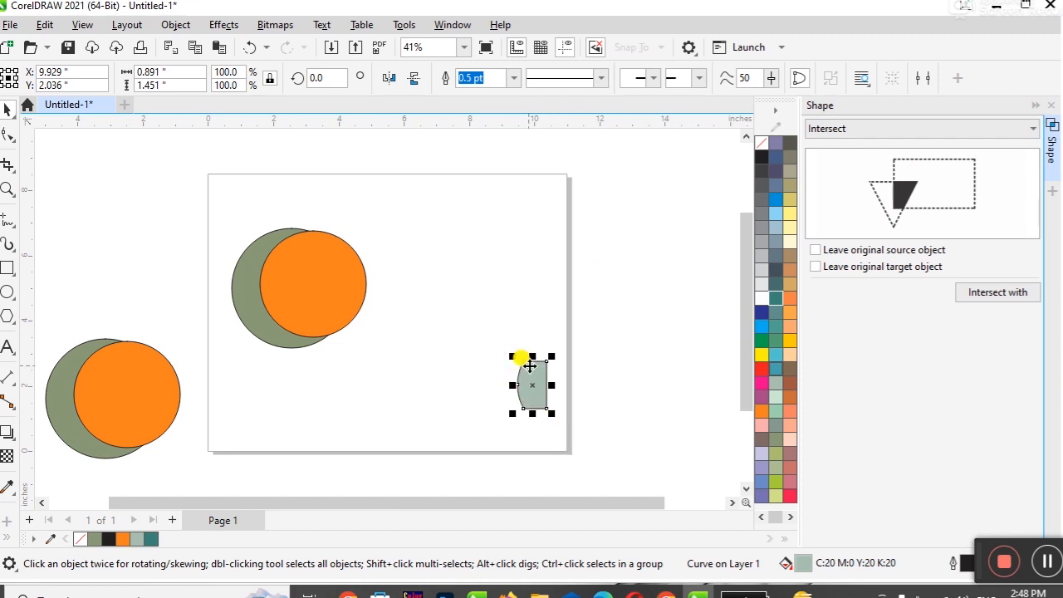
Step: Intersect the orange circle on the page with the olive circle behind it and move the overlap piece above the pale green piece
left_click(294, 270)
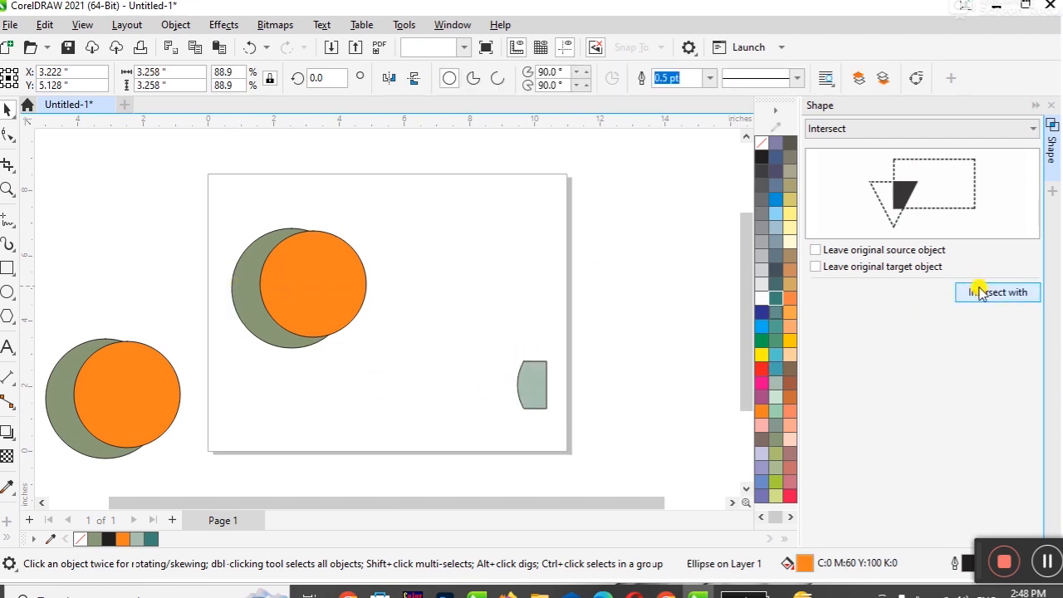
left_click(992, 292)
left_click(285, 316)
left_click_drag(284, 315, 504, 283)
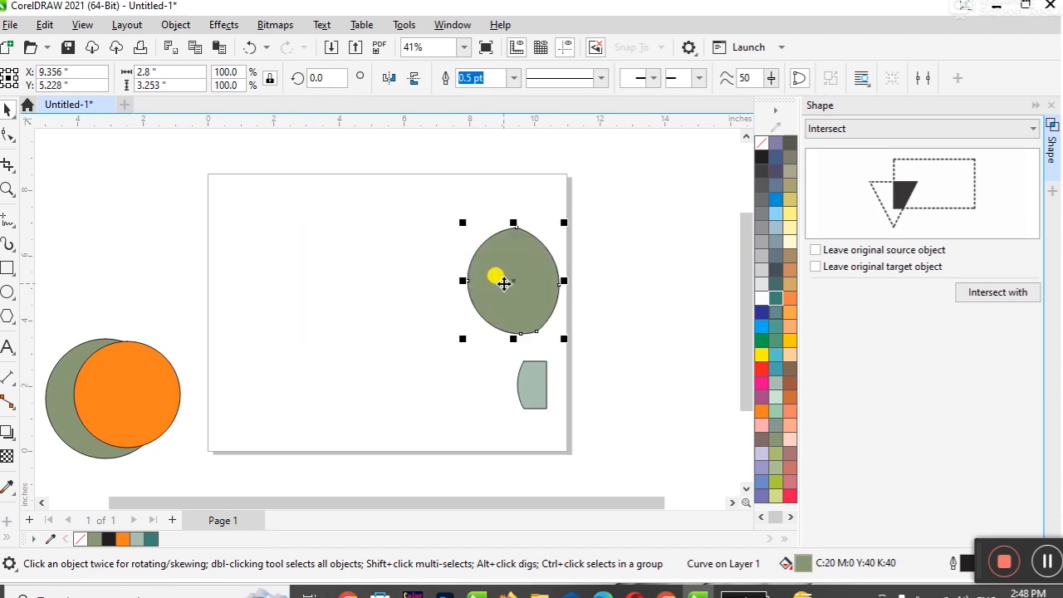
Step: Undo the overlap piece's move and both intersections, and clear the selection
key("ctrl+z")
key("ctrl+z")
key("ctrl+z")
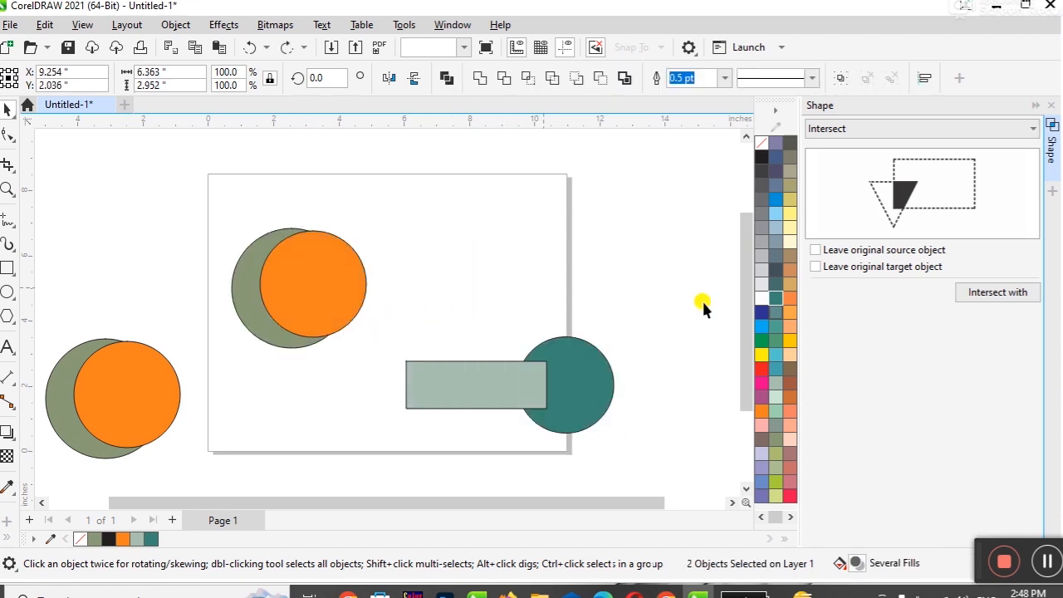
left_click(703, 306)
Step: Intersect the teal circle with the pale green rectangle, leaving both the original source and target objects
left_click(814, 250)
left_click(815, 267)
left_click(585, 385)
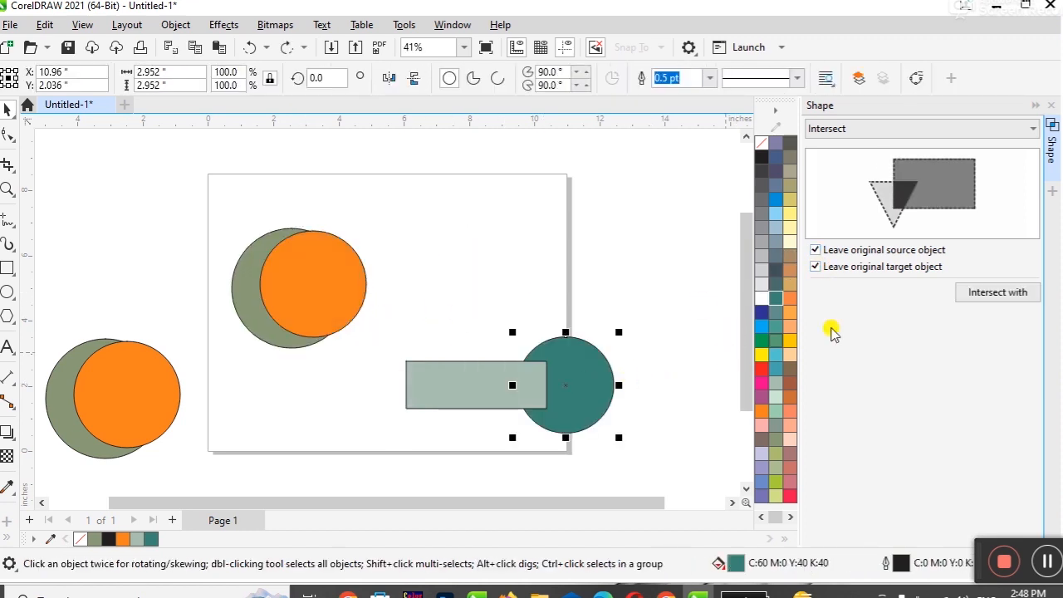
left_click(996, 293)
left_click(506, 379)
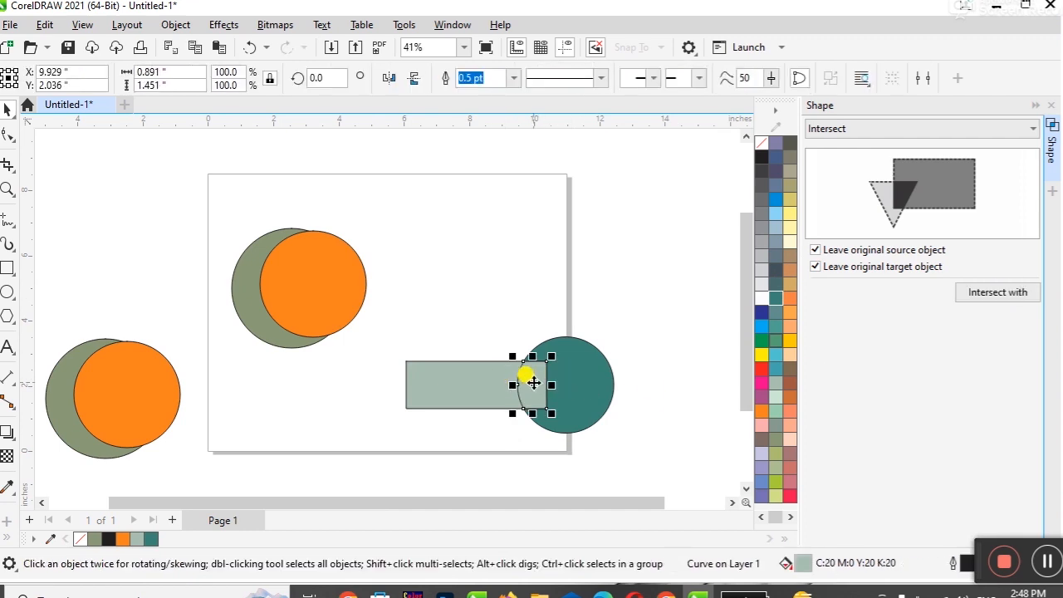
Step: Fill the overlap piece of the rectangle and circle with red and move it above the teal circle
left_click(774, 413)
left_click(601, 314)
left_click(524, 394)
left_click(760, 368)
left_click(635, 293)
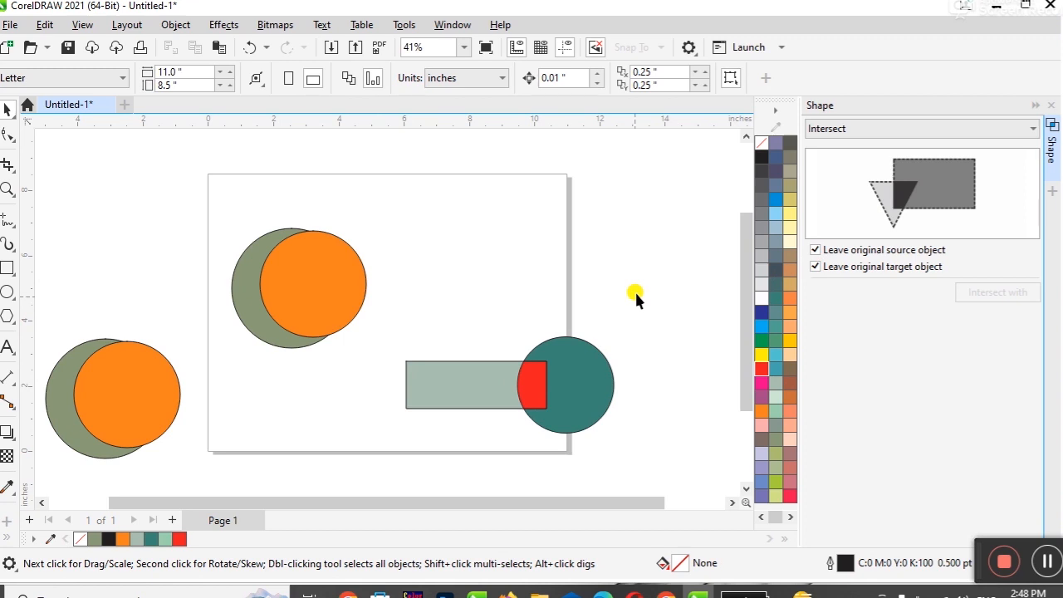
left_click_drag(532, 402, 575, 286)
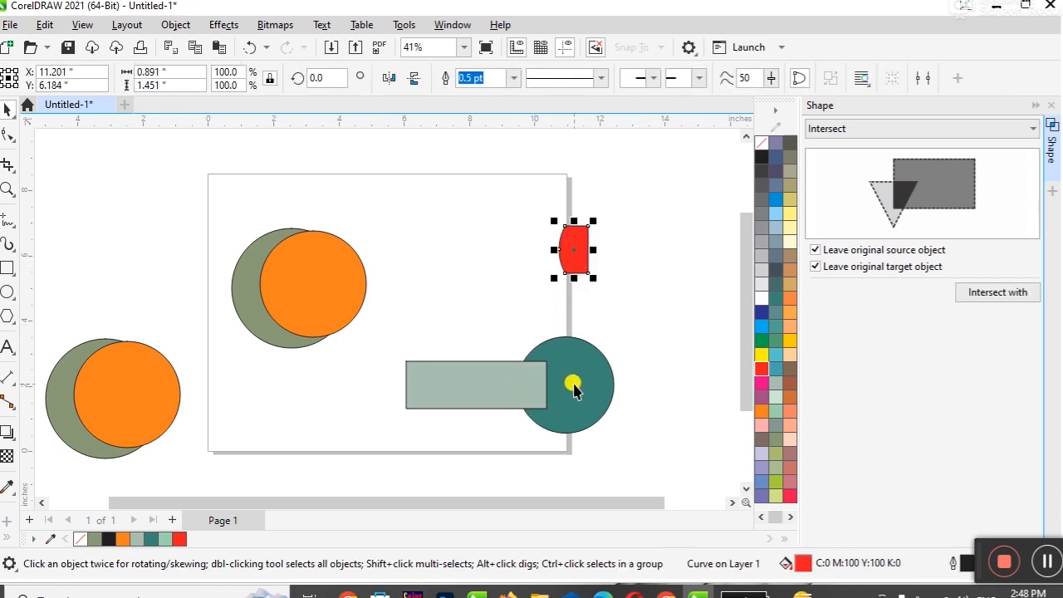
Step: Apply Simplify to the overlapping rectangle and teal circle, and move the notched circle away from the rectangle
left_click(575, 390)
left_click(892, 129)
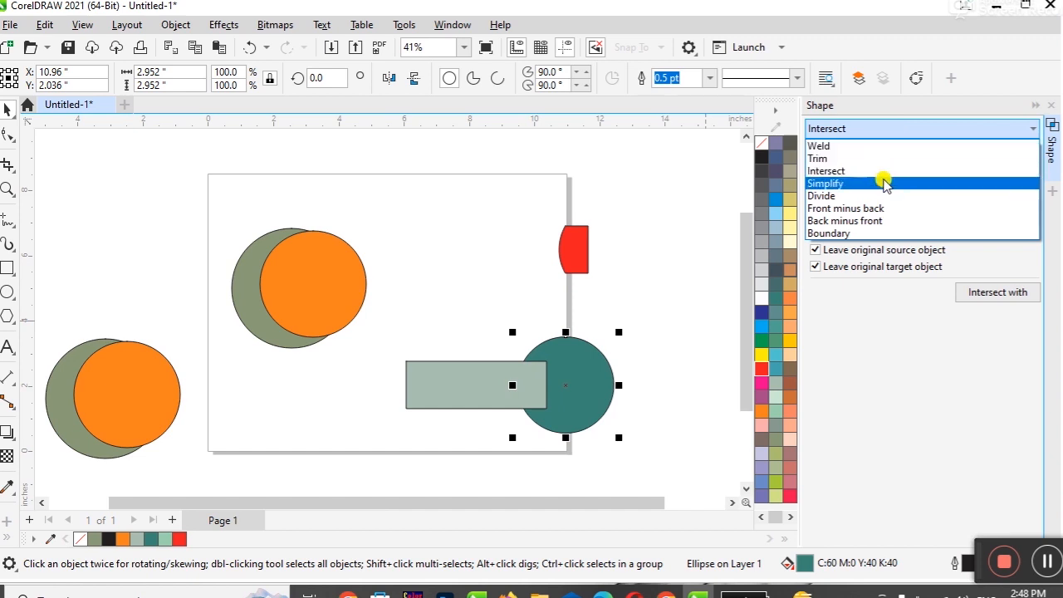
left_click(885, 184)
left_click(639, 336)
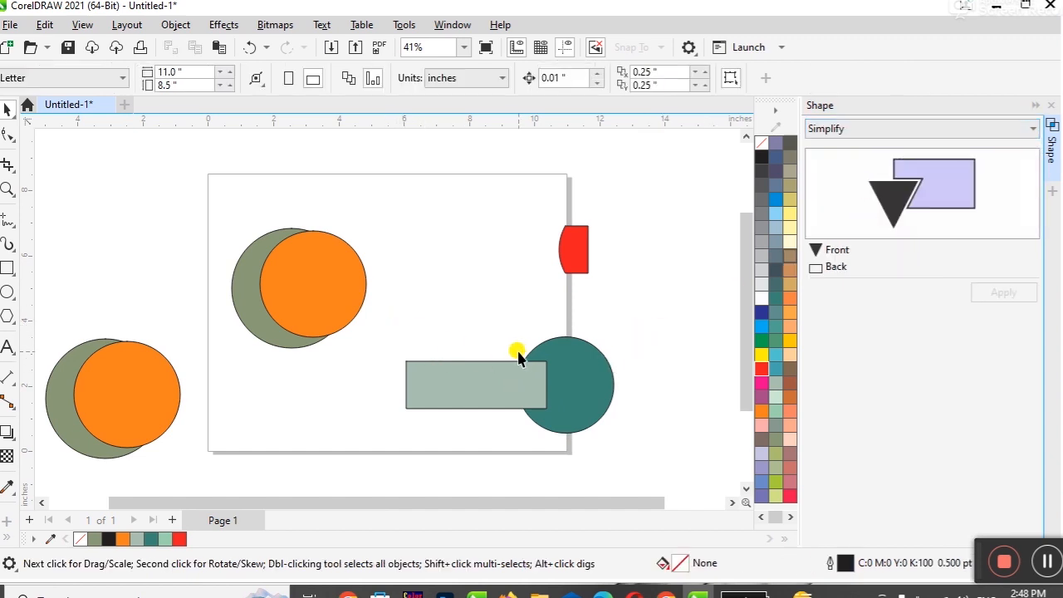
left_click(569, 362)
left_click_drag(381, 319, 622, 442)
left_click(1003, 294)
left_click(653, 355)
left_click_drag(598, 383, 657, 344)
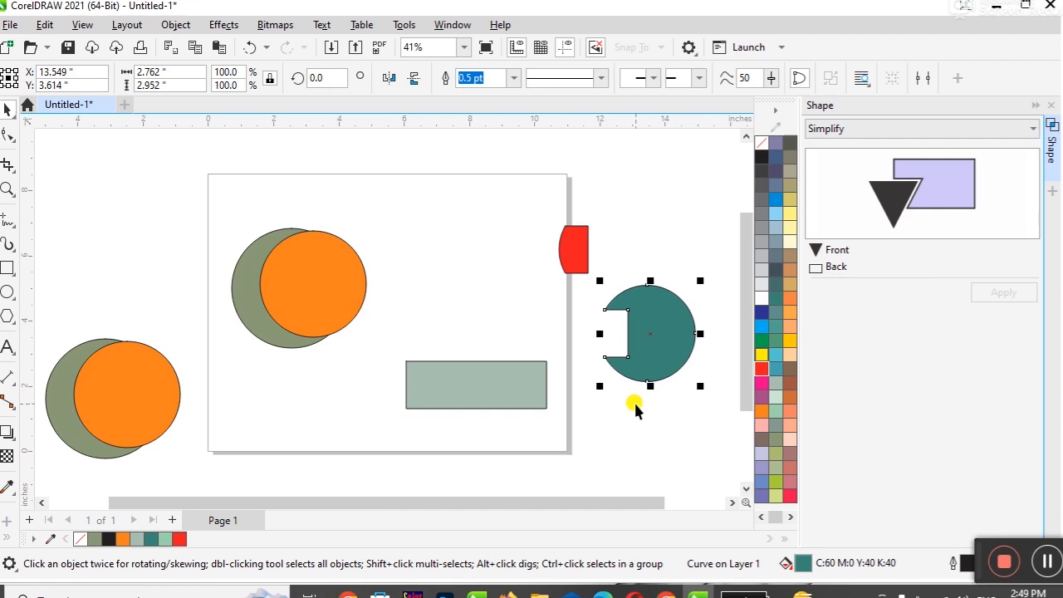
Step: Undo the Simplify result and the trial moves of the circle and rectangle, and clear the selection
key("ctrl+z")
key("ctrl+z")
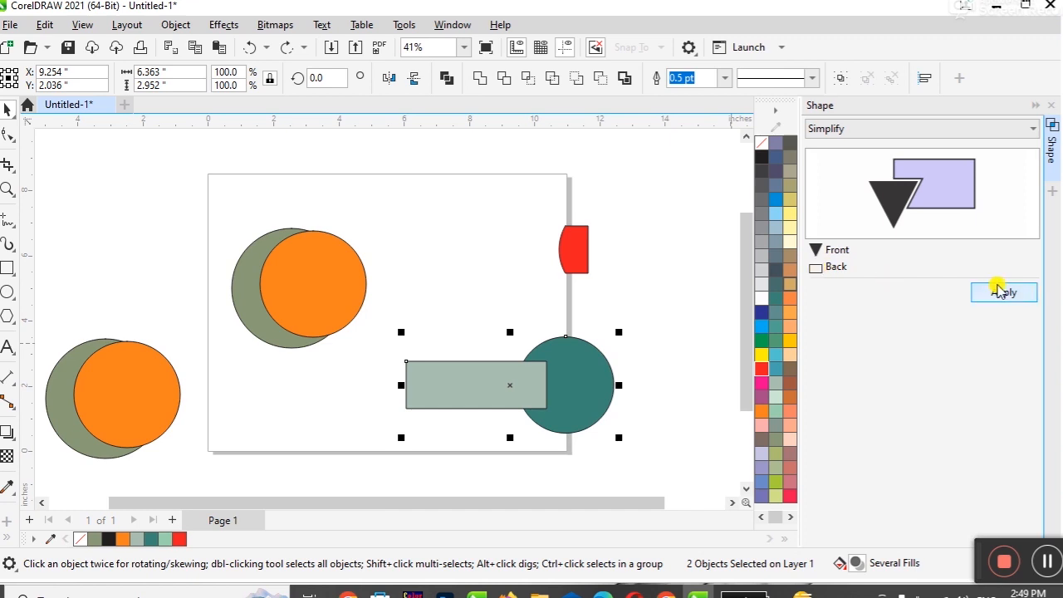
left_click(476, 382)
mouse_move(477, 382)
left_mouse_down()
mouse_move(448, 386)
mouse_move(514, 371)
mouse_move(469, 388)
left_mouse_up()
key("ctrl+z")
key("ctrl+z")
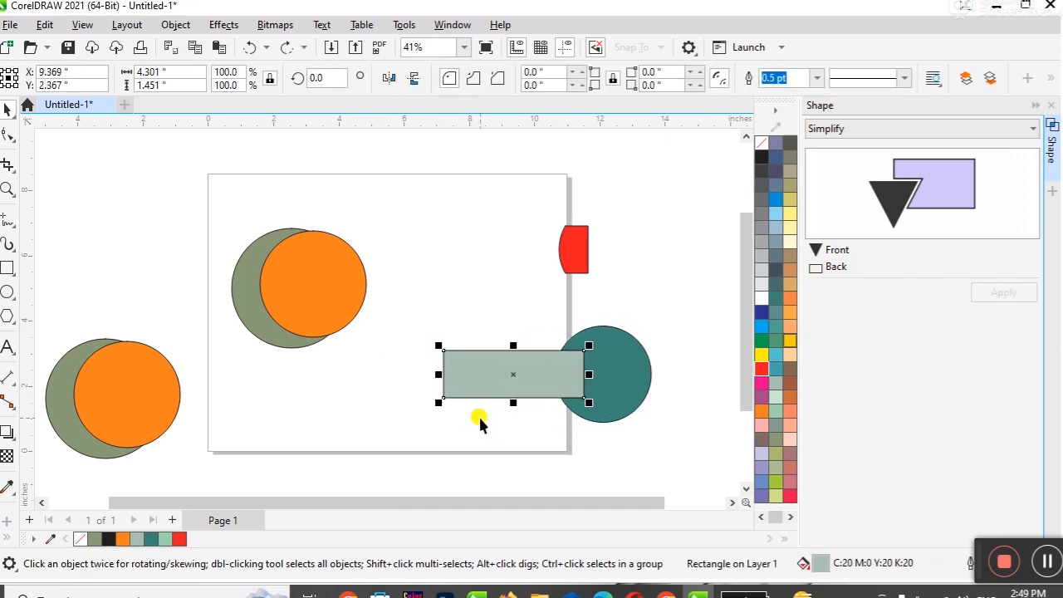
left_click(645, 365)
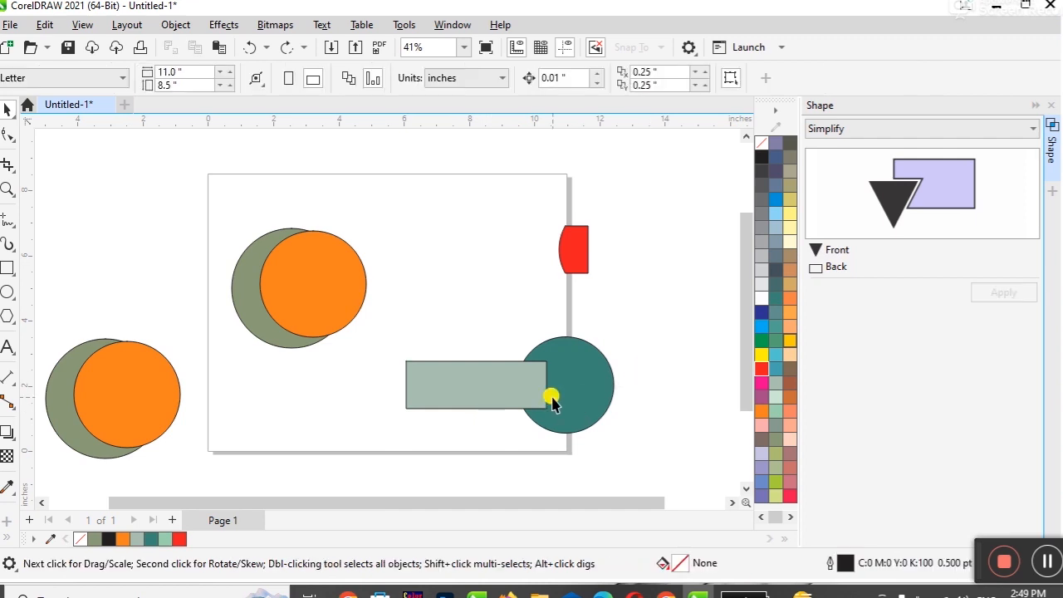
Step: Divide the rectangle and teal circle with 2 divisions and a 0.1 in gap, and move the two resulting outlines apart
left_click(593, 388)
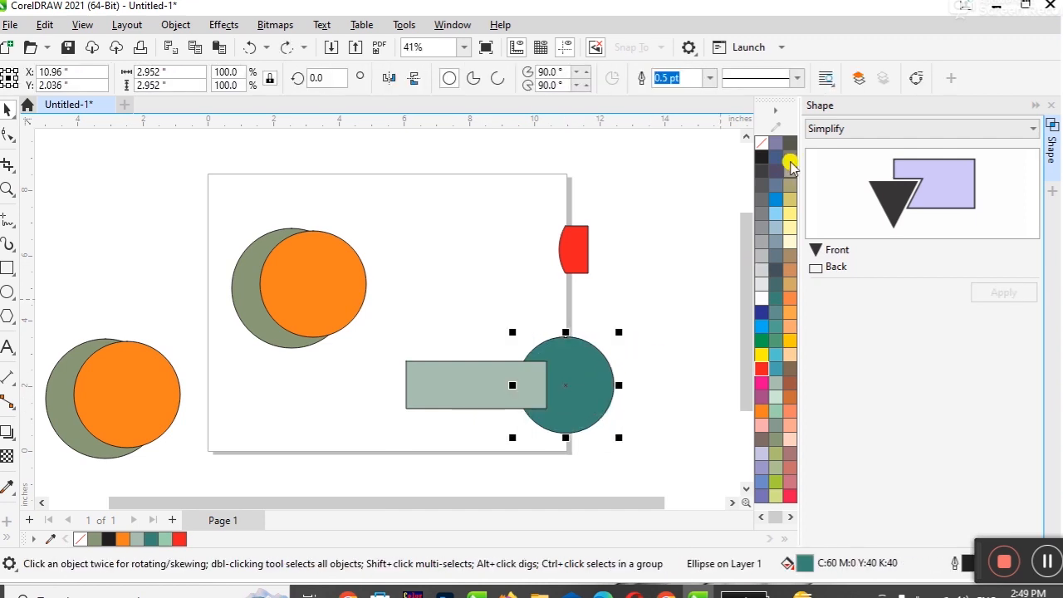
left_click(831, 128)
left_click(833, 196)
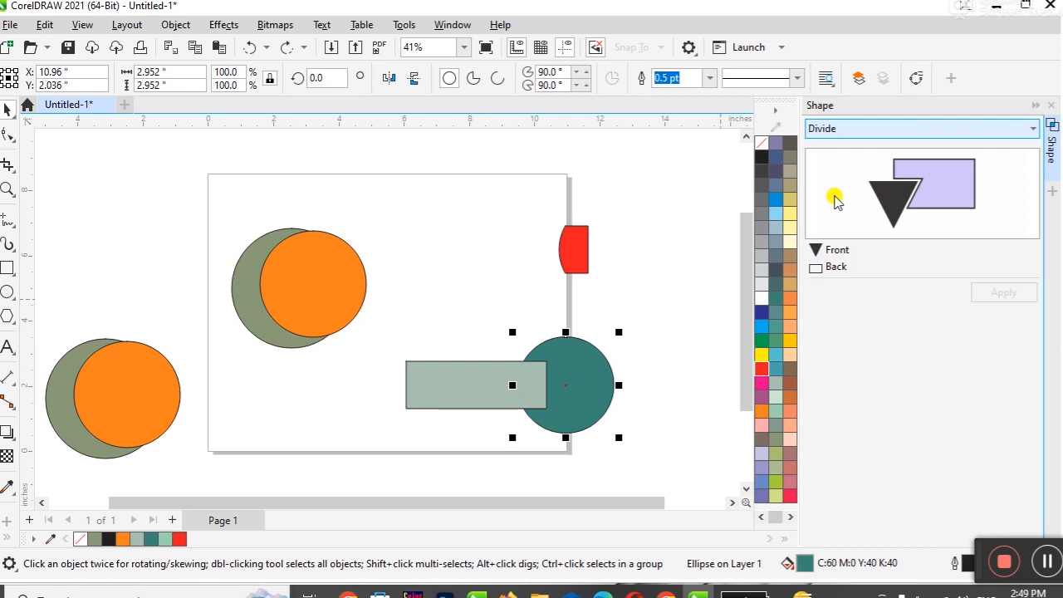
left_click(408, 317)
left_click_drag(378, 324, 635, 431)
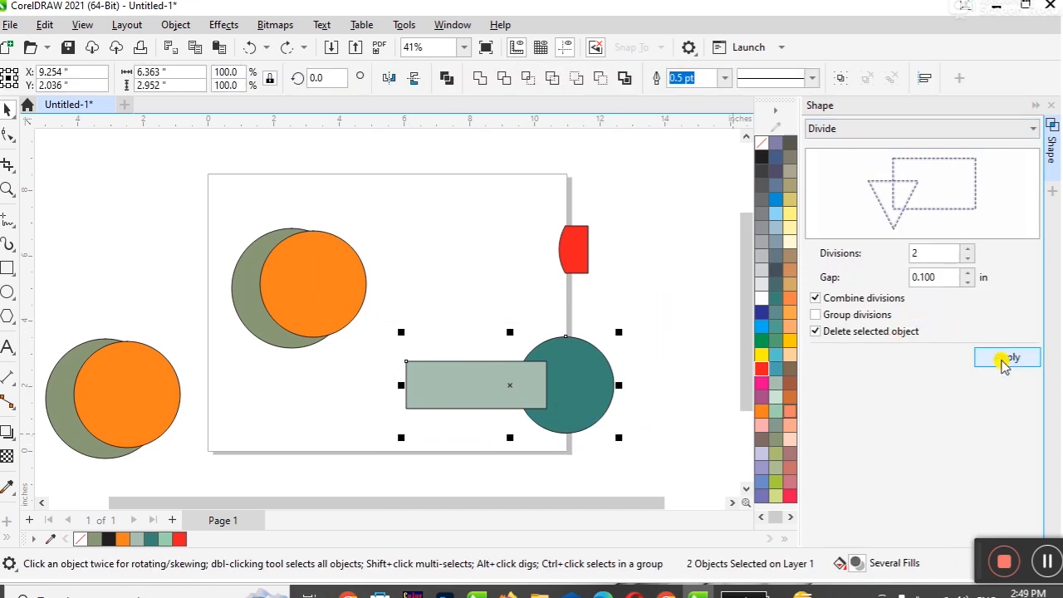
left_click(1004, 359)
left_click(589, 425)
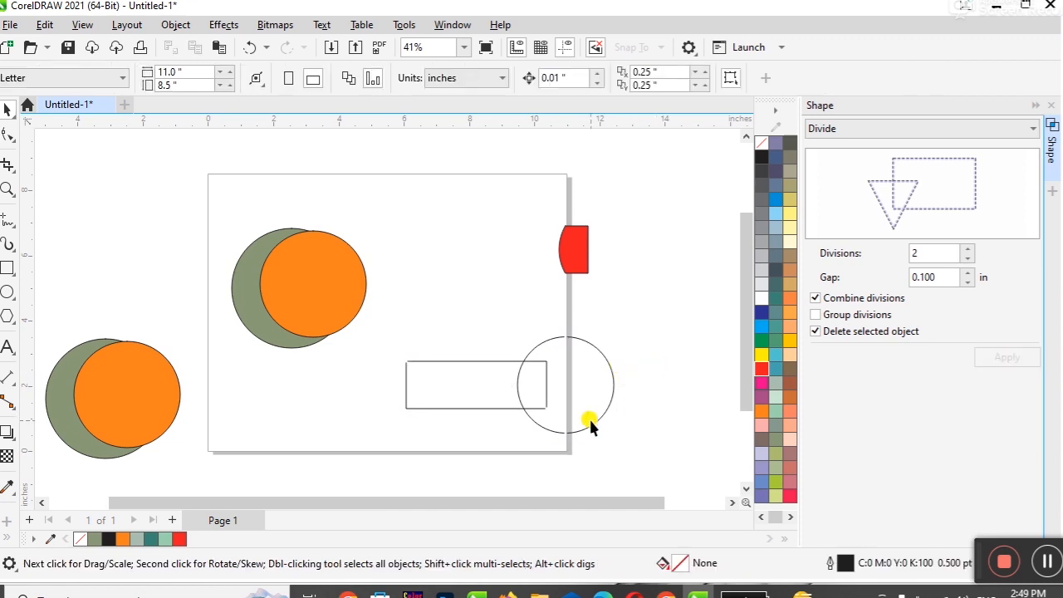
left_click_drag(586, 436, 644, 394)
left_click_drag(533, 412, 506, 436)
Step: Pull the open end nodes of the divided circle and rectangle outlines apart with the Shape tool
left_click(620, 388)
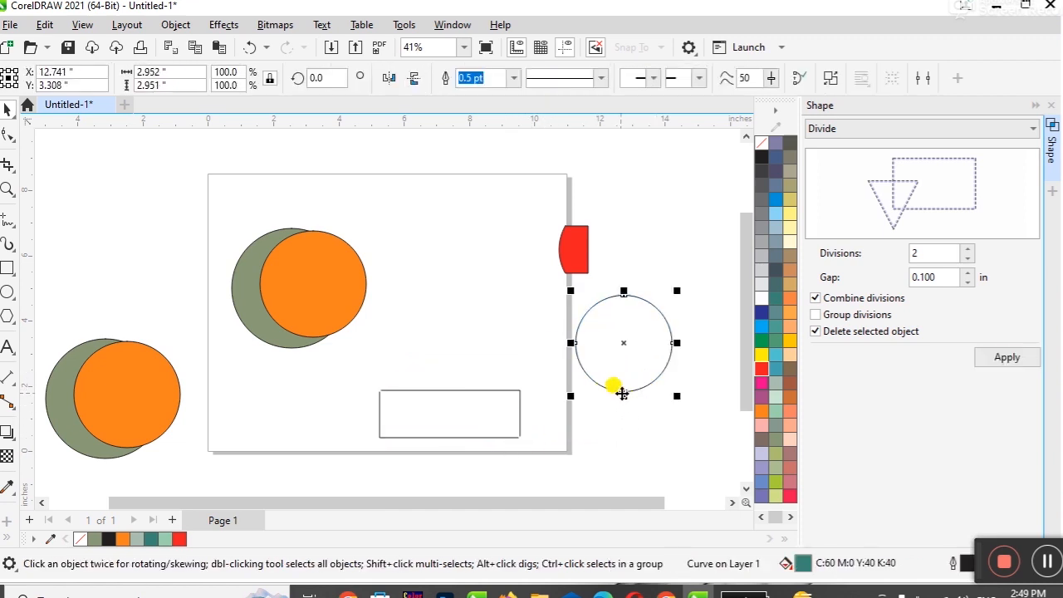
left_click(9, 135)
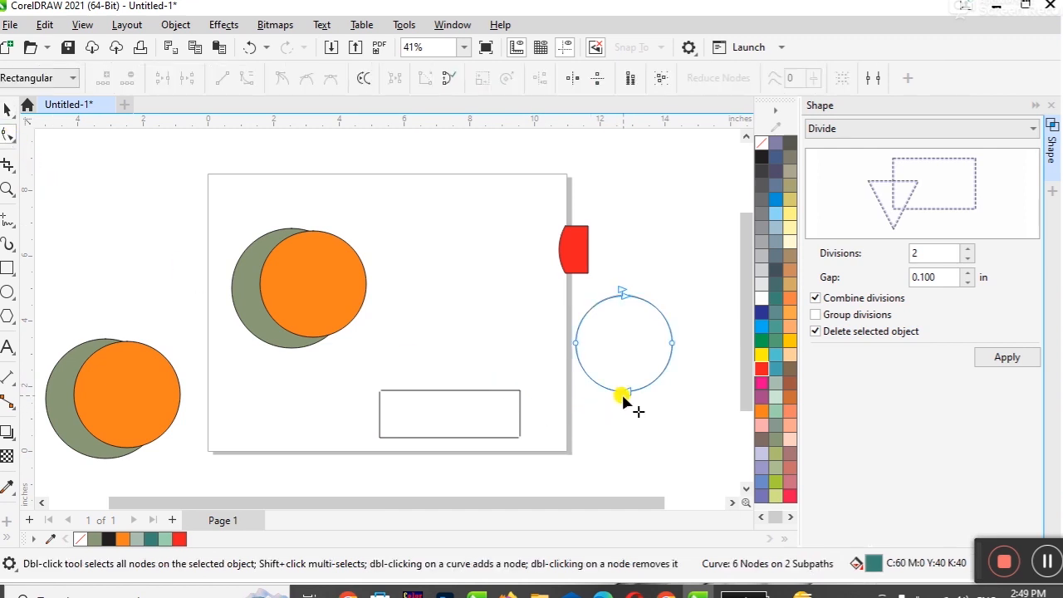
mouse_move(626, 391)
left_mouse_down()
mouse_move(645, 398)
mouse_move(616, 400)
left_mouse_up()
left_click_drag(623, 296, 646, 291)
left_click(501, 436)
mouse_move(520, 437)
left_mouse_down()
mouse_move(541, 423)
mouse_move(515, 450)
left_mouse_up()
left_click_drag(380, 390, 400, 366)
left_click_drag(379, 391, 365, 401)
left_click(8, 109)
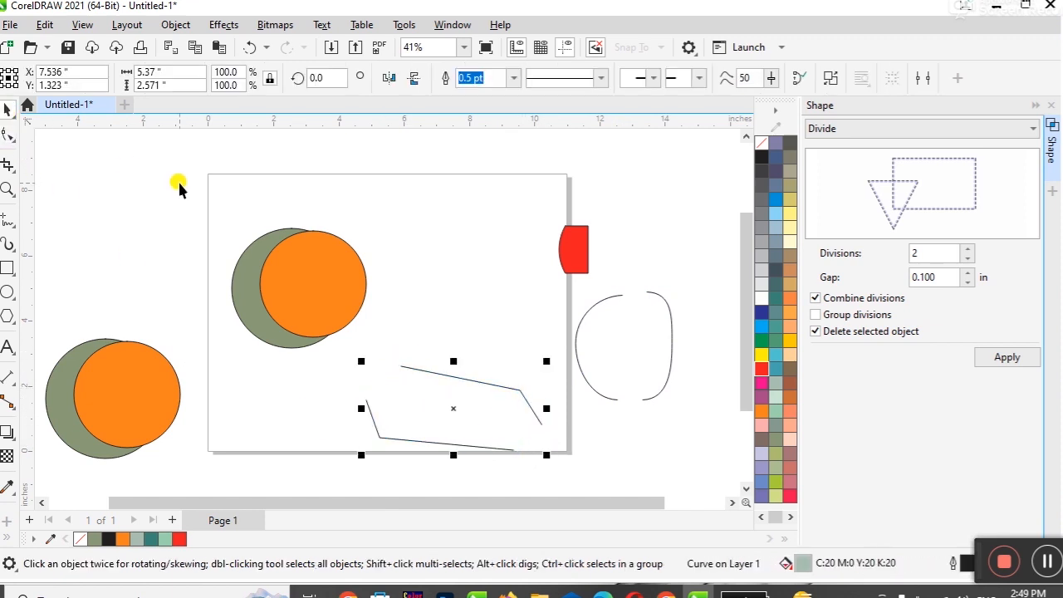
Step: Undo the node edits, the outline moves and the division of the rectangle and circle
key("ctrl+z")
key("ctrl+z")
key("ctrl+z")
key("ctrl+z")
key("ctrl+z")
key("ctrl+z")
key("ctrl+z")
key("ctrl+z")
key("ctrl+z")
key("ctrl+z")
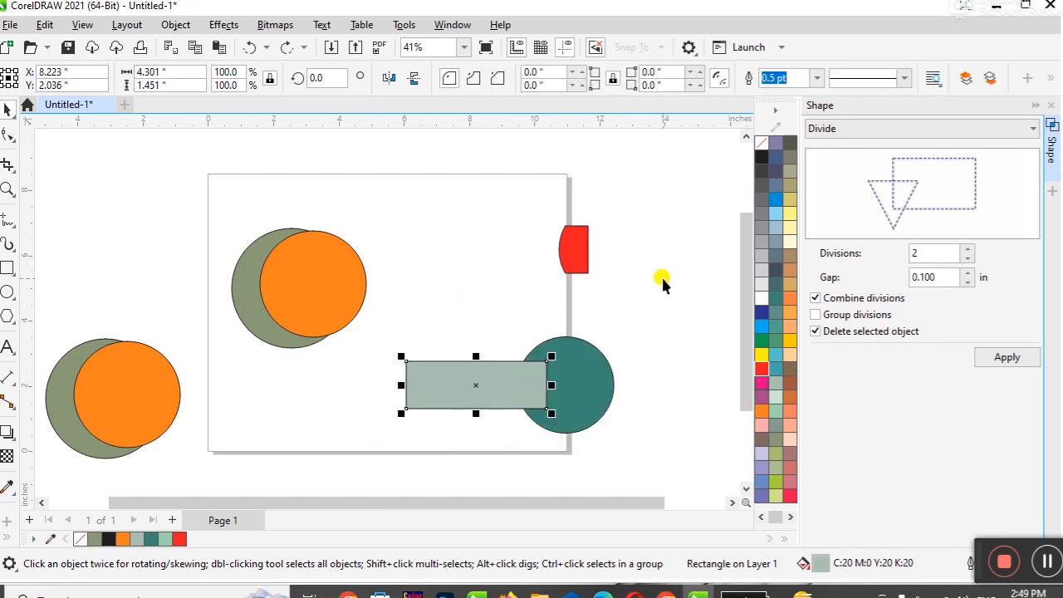
Step: Move the pale green rectangle across the teal circle and centre it horizontally on the circle
left_click(912, 138)
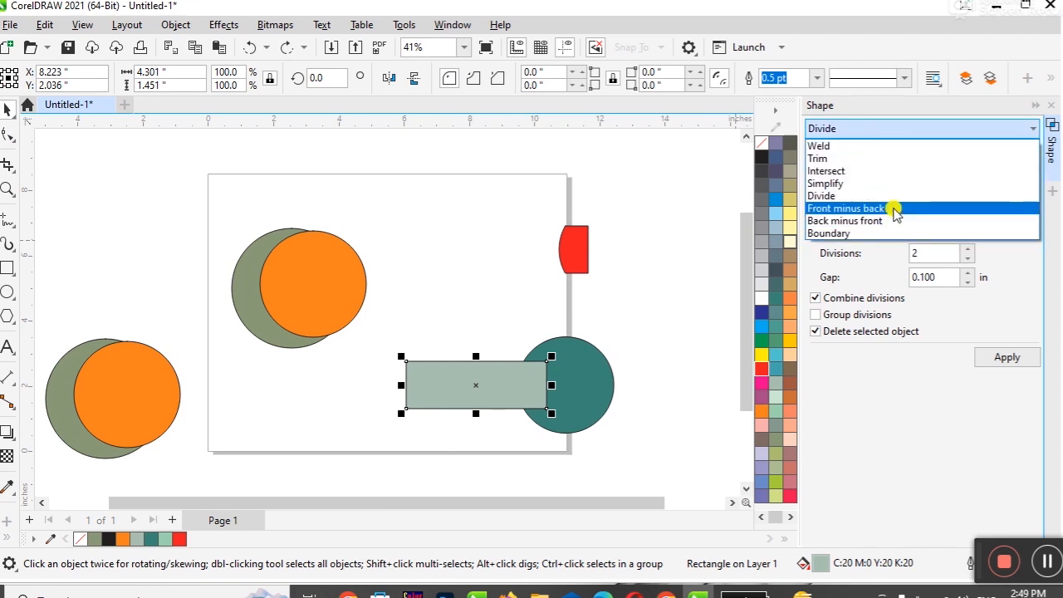
left_click(571, 272)
left_click(515, 324)
left_click_drag(470, 377, 541, 374)
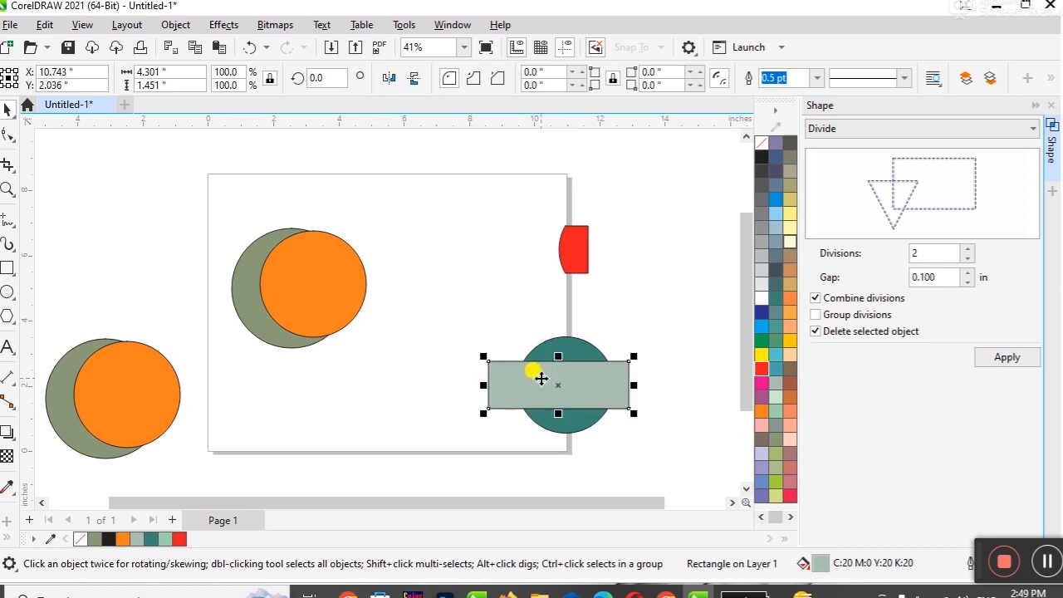
left_click_drag(450, 314, 660, 462)
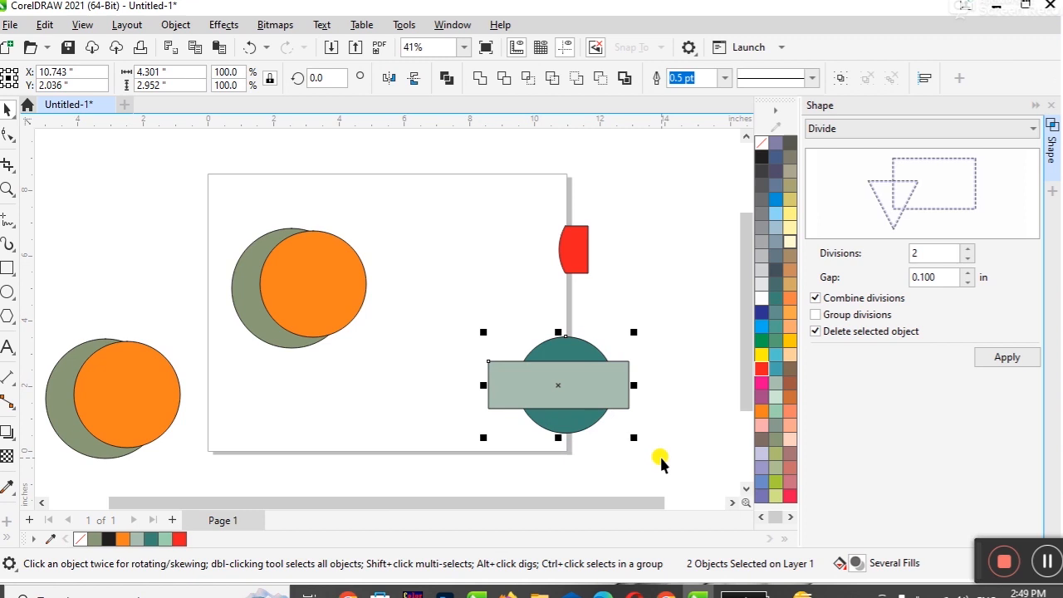
key("Right")
key("Right")
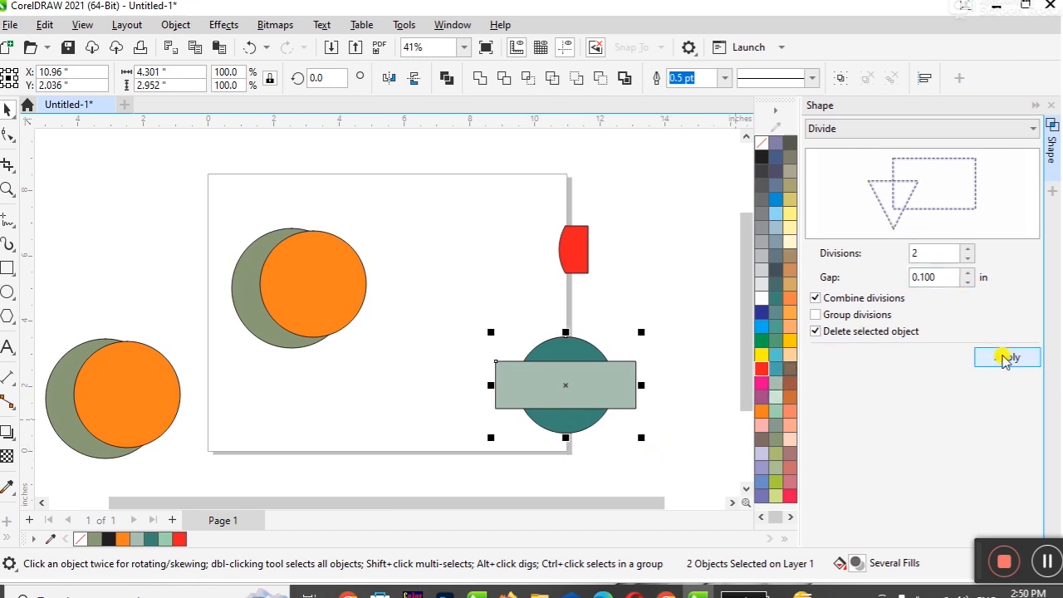
Step: Try dividing the centred rectangle and circle with 2 divisions and a 0.1 in gap, and undo it
left_click(1005, 357)
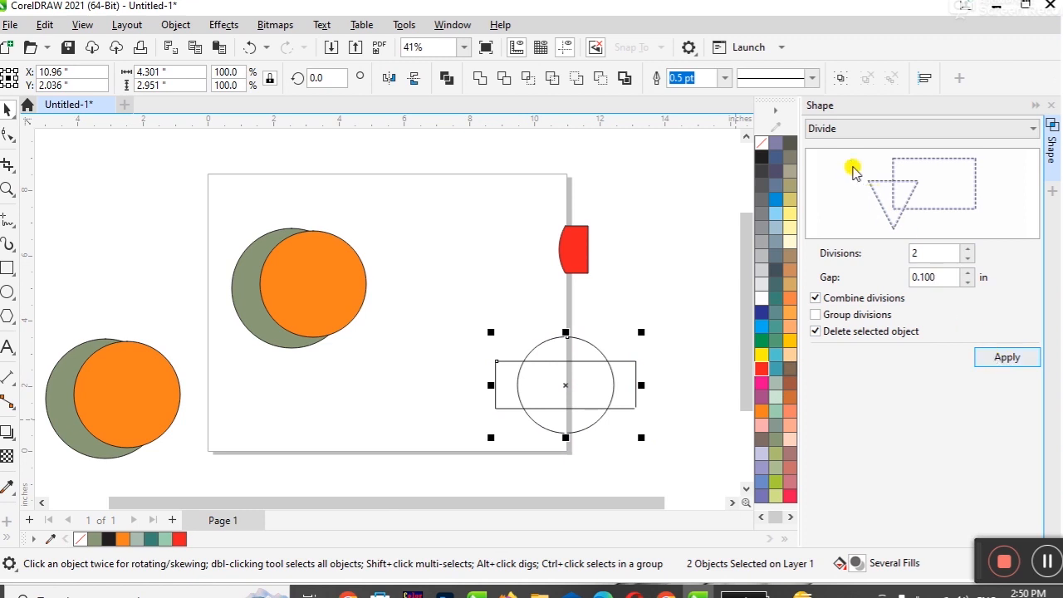
key("ctrl+z")
Step: Apply Front minus back to the rectangle and teal circle, and move the remaining rectangle pieces onto the page
left_click(855, 129)
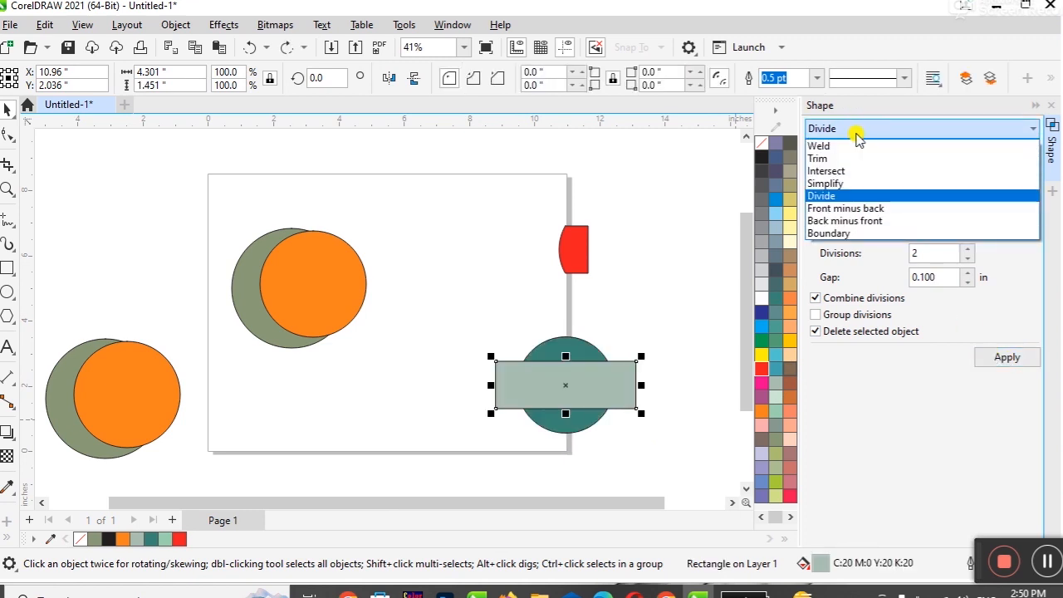
left_click(859, 208)
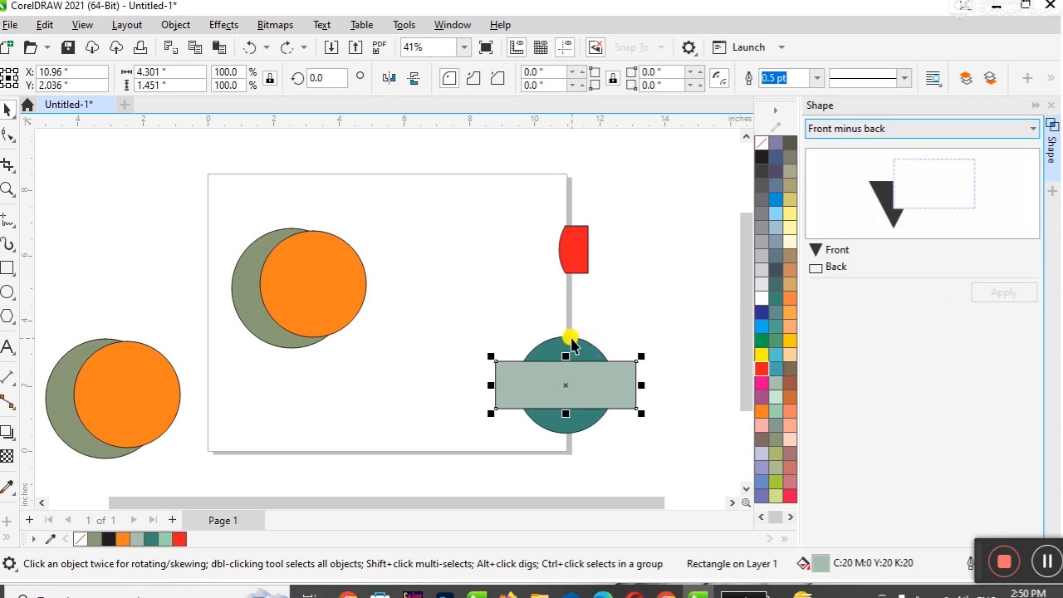
left_click_drag(475, 322, 669, 445)
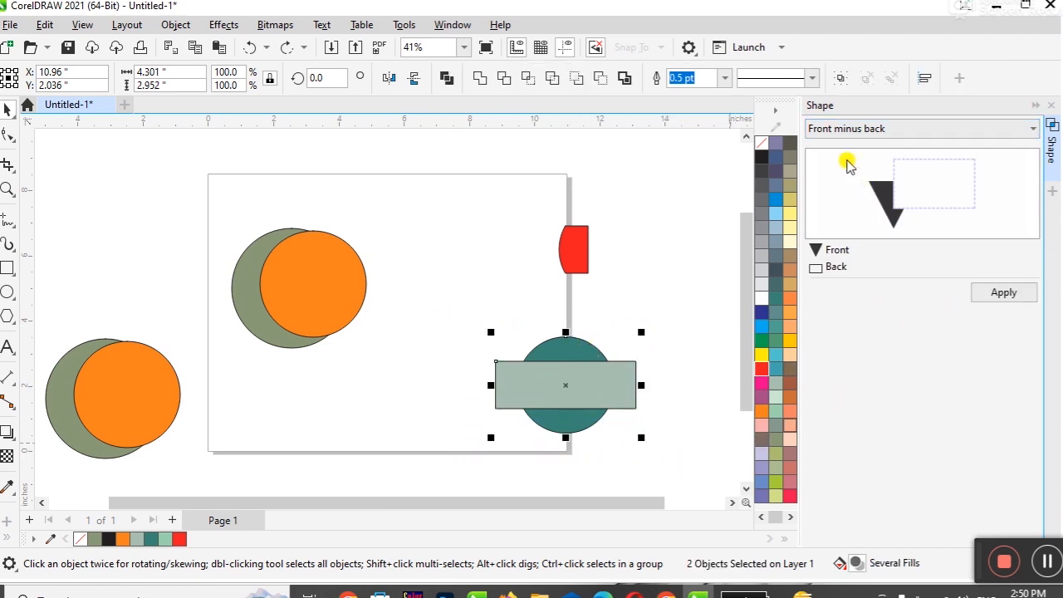
left_click(988, 290)
left_click(669, 325)
left_click_drag(624, 397, 549, 388)
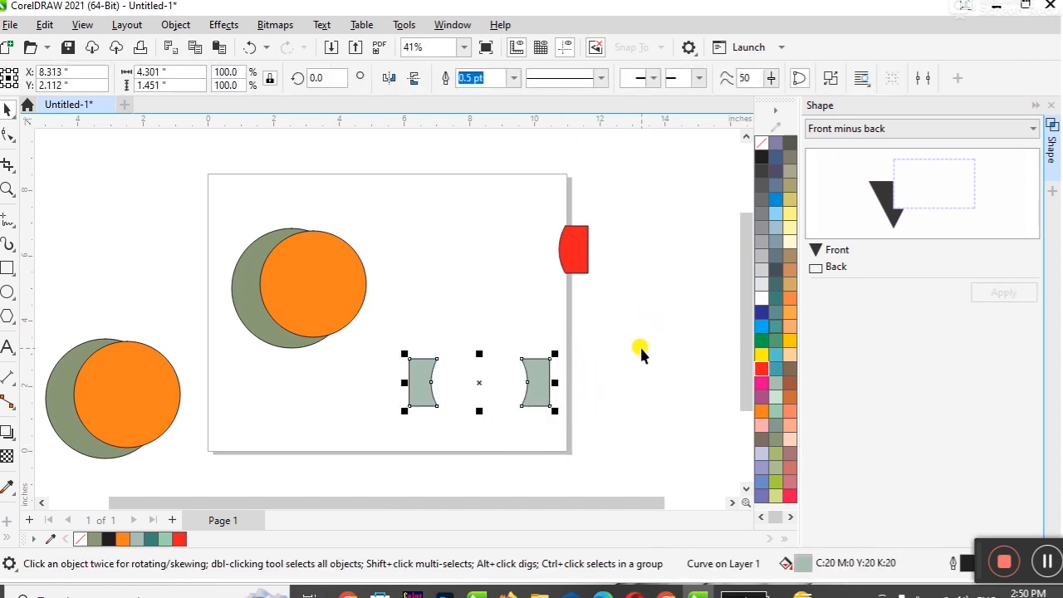
Step: Undo the move of the remaining rectangle pieces and the Front minus back operation
key("ctrl+z")
key("ctrl+z")
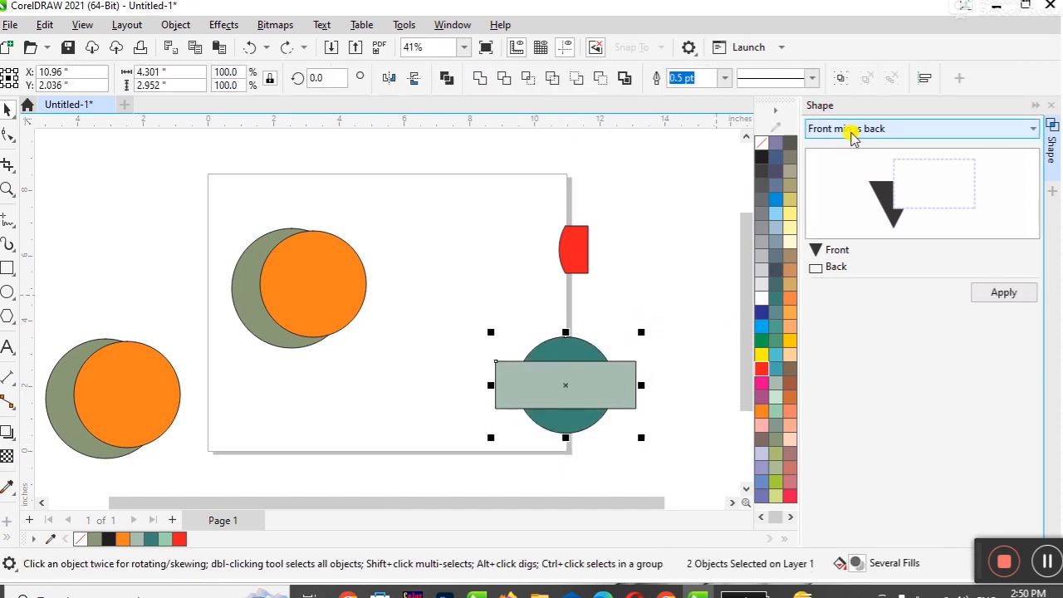
Step: Try Back minus front on the pale green rectangle and teal circle, and undo it
left_click(851, 133)
left_click(904, 218)
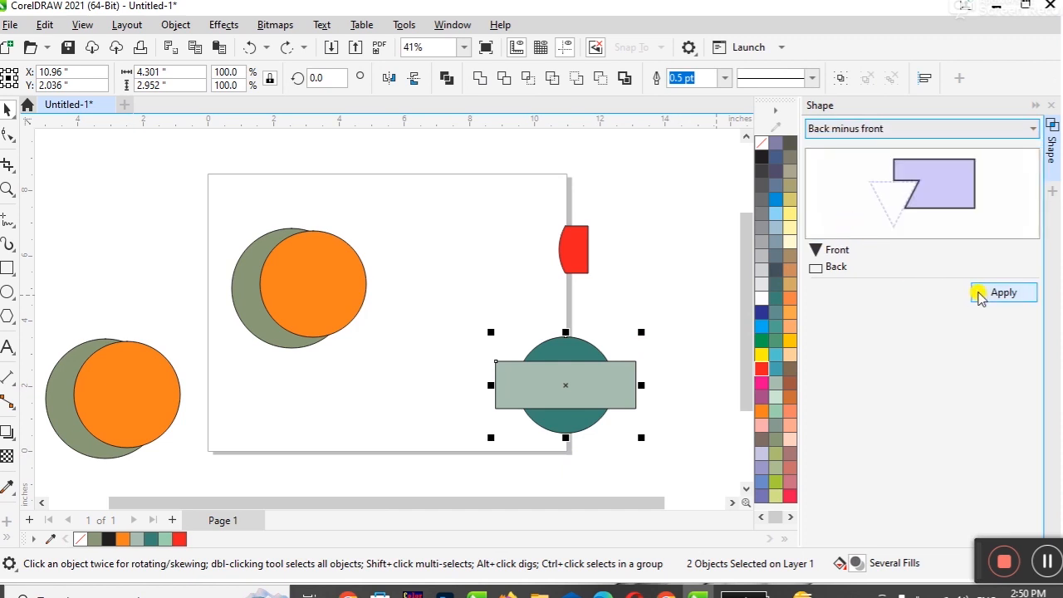
left_click(980, 295)
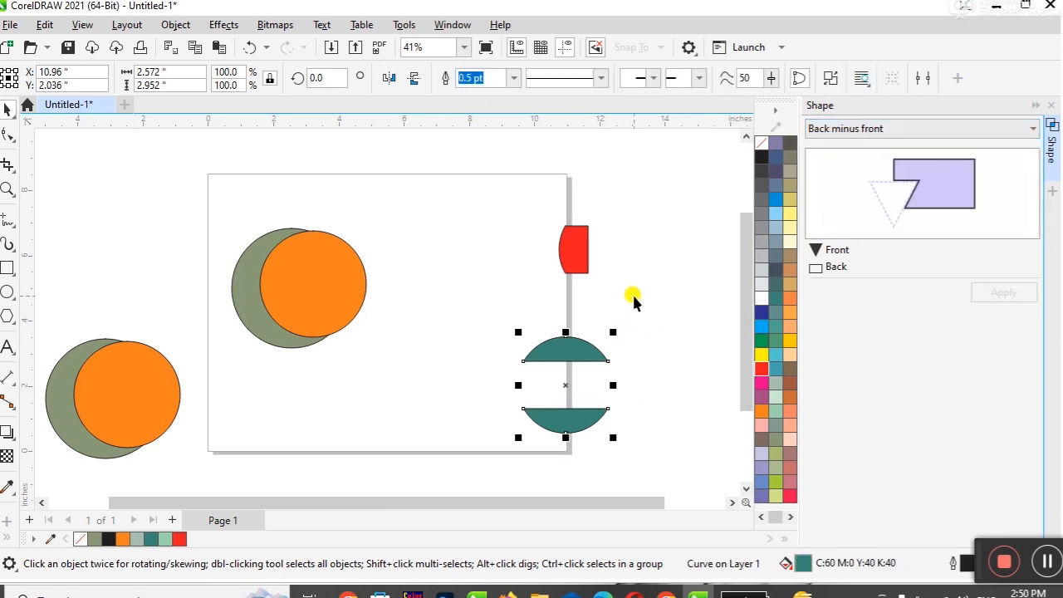
key("ctrl+z")
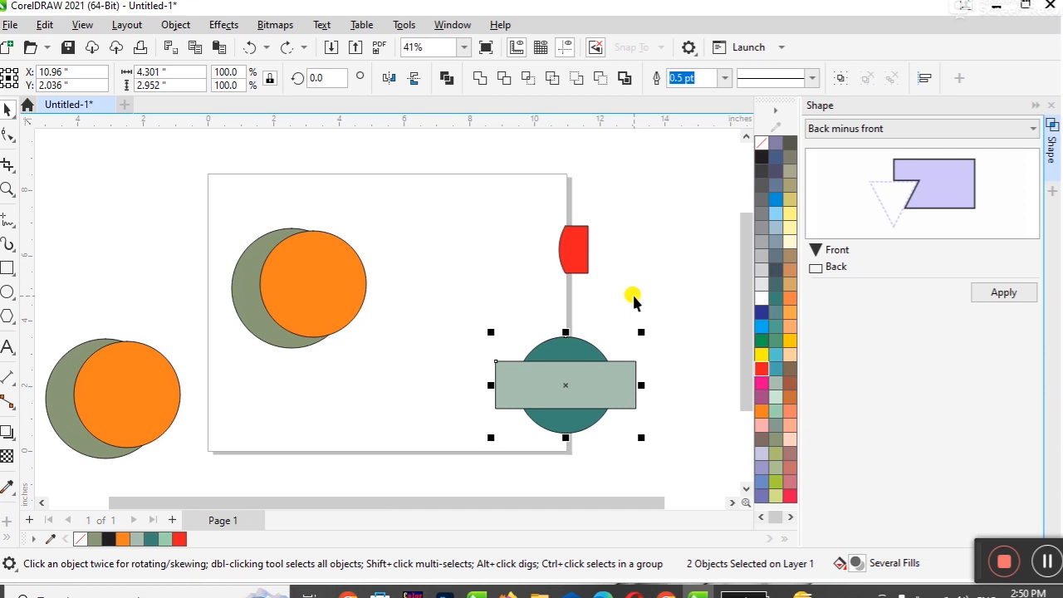
Step: Move the rectangle and circle onto the page and create their boundary, placed behind the selection with the original objects kept
left_click_drag(595, 382, 499, 379)
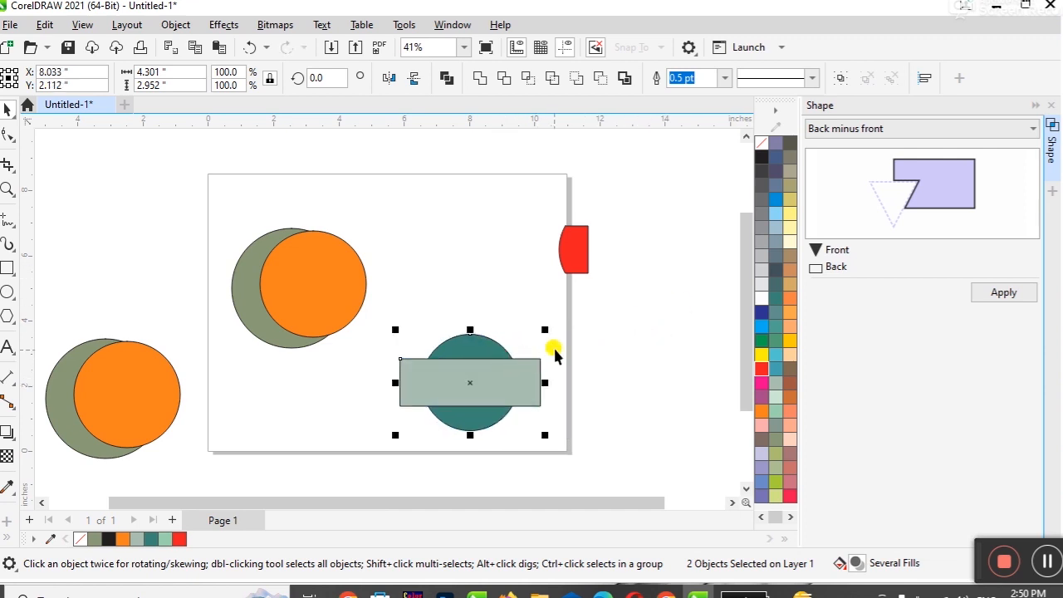
left_click(823, 127)
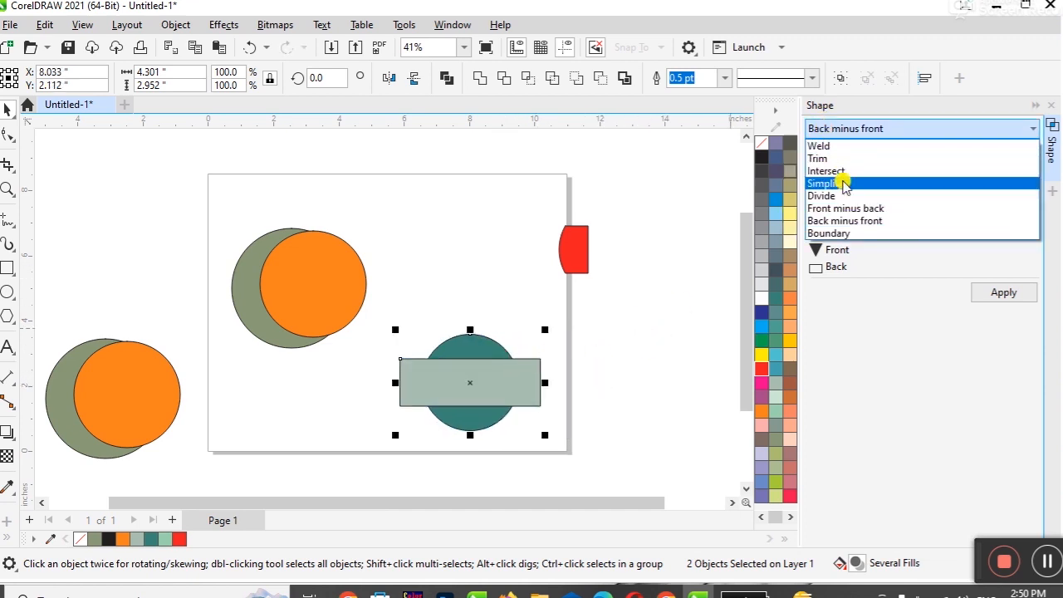
left_click(854, 233)
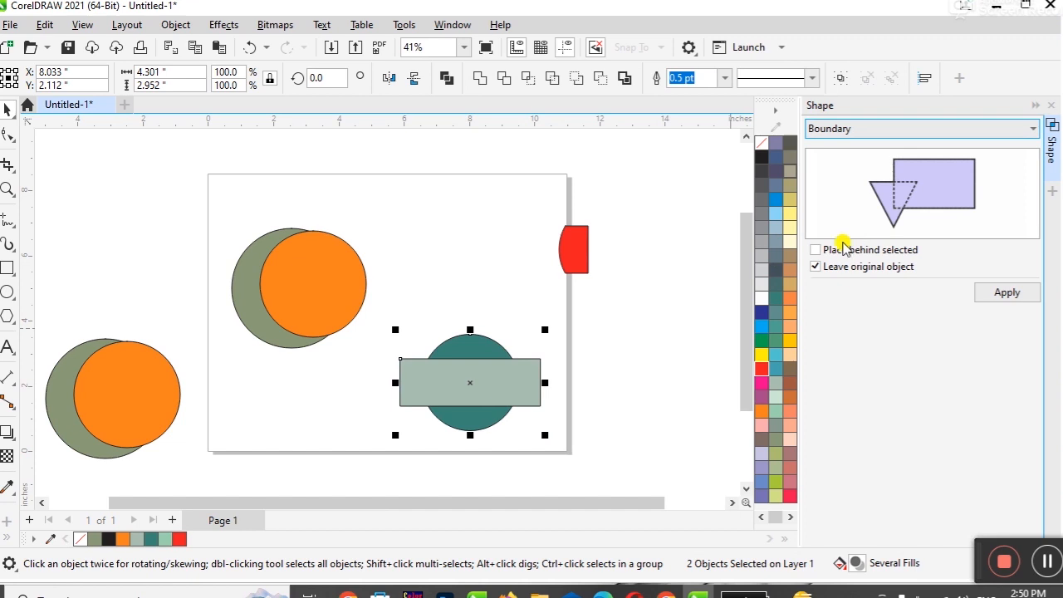
left_click(816, 249)
left_click(992, 291)
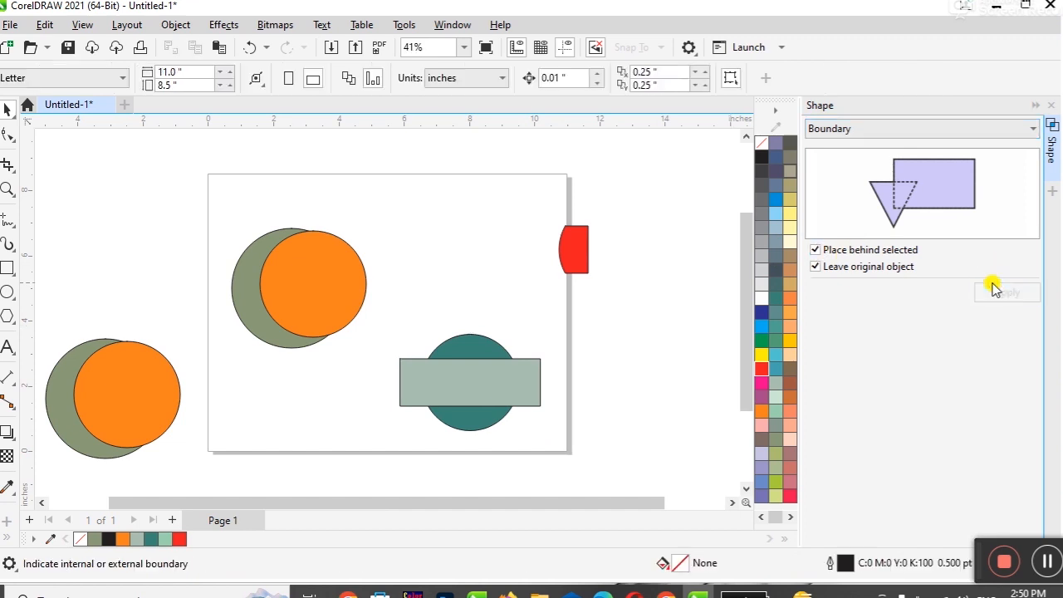
Step: Move the pale green rectangle and the teal circle away from the boundary outline
left_click(533, 406)
left_click_drag(532, 407, 669, 327)
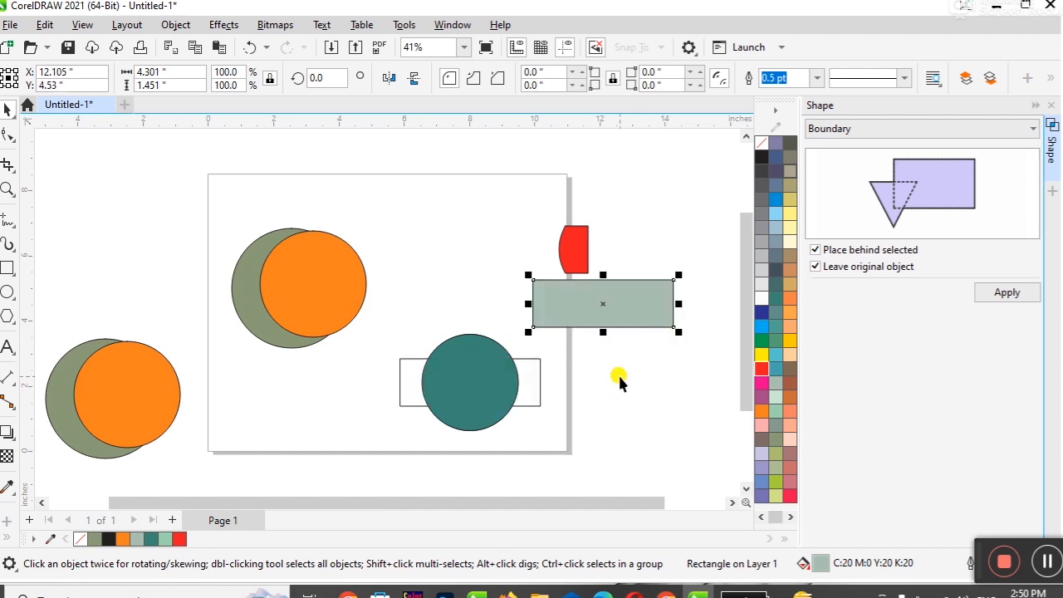
left_click_drag(494, 407, 506, 258)
mouse_move(508, 413)
left_mouse_down()
mouse_move(539, 421)
mouse_move(504, 421)
left_mouse_up()
left_click(645, 403)
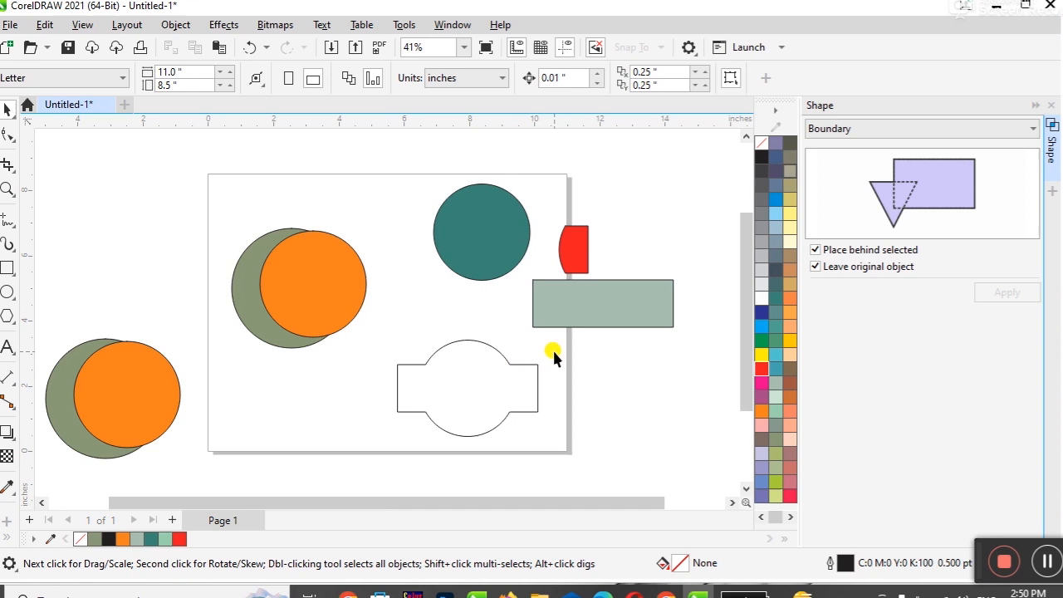
Step: Undo separating the shapes, creating the boundary and moving the pair onto the page
key("ctrl+z")
key("ctrl+z")
key("ctrl+z")
key("ctrl+z")
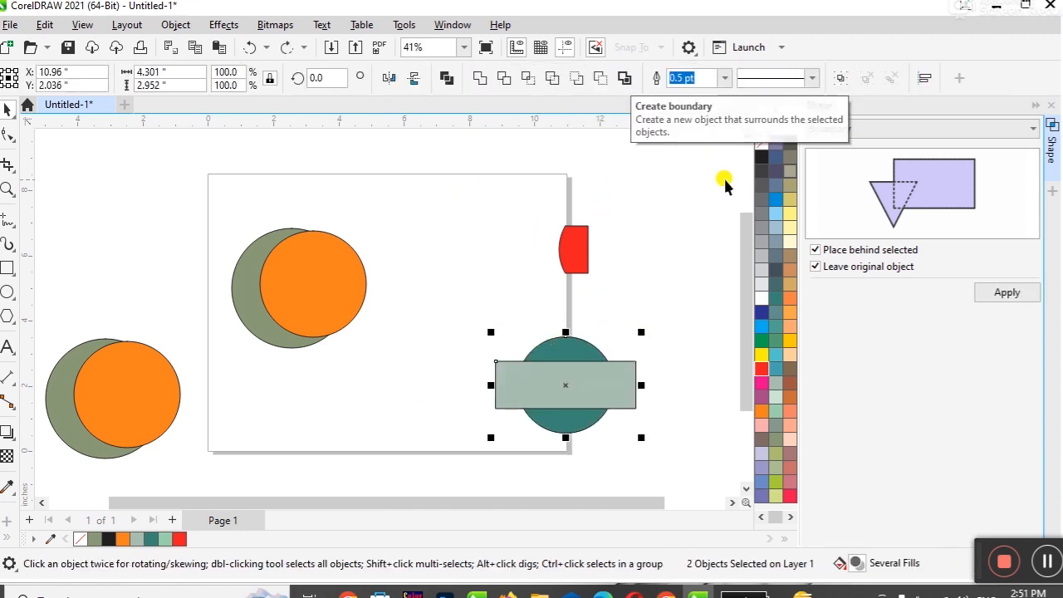
Step: With the Shape docker closed, create a boundary of the rectangle and circle on the page and move the outline outside the page
left_click(1050, 106)
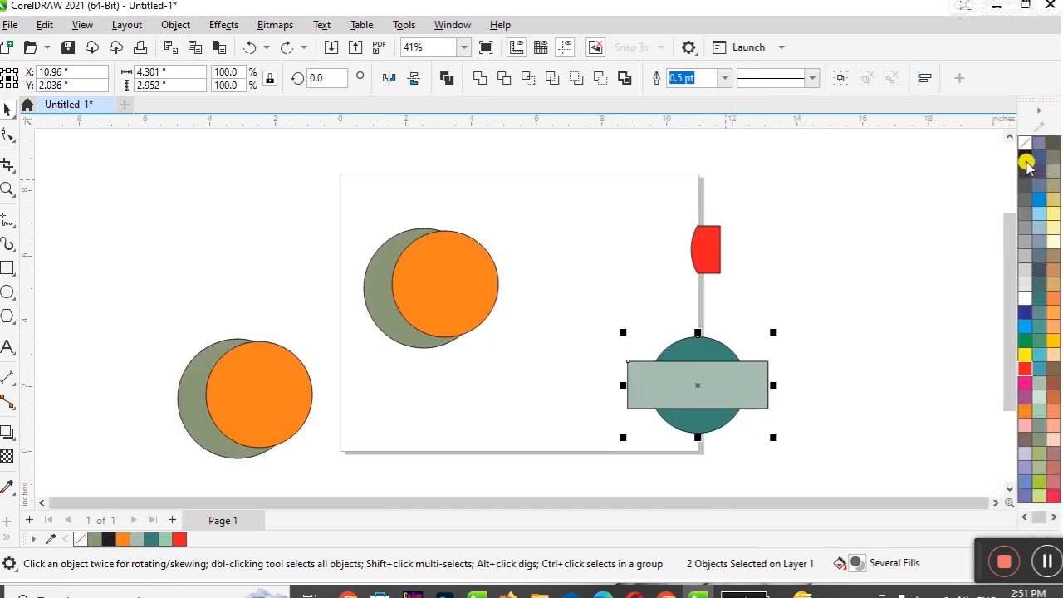
left_click_drag(686, 395, 603, 369)
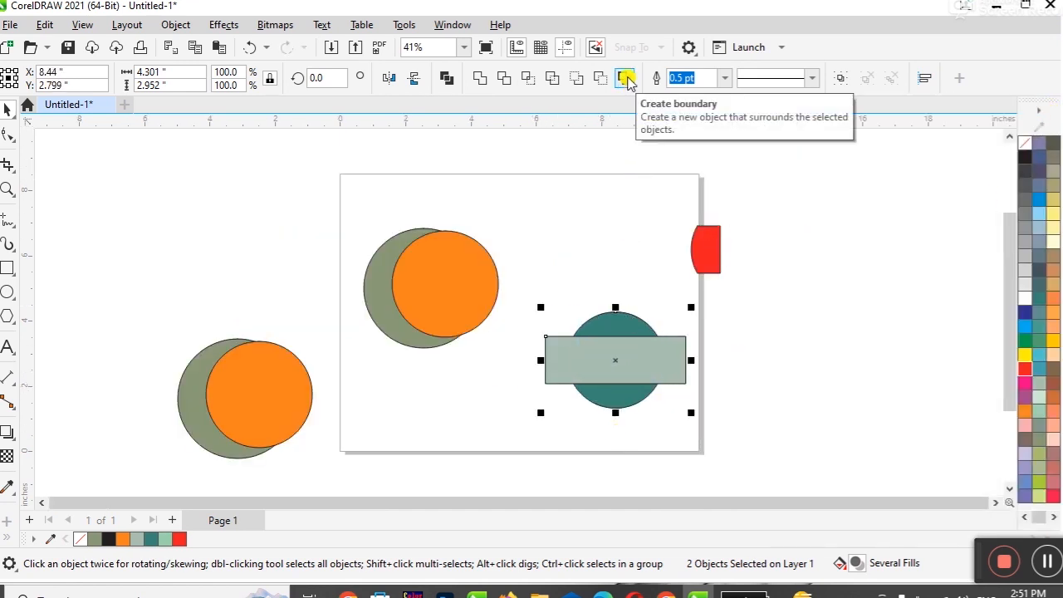
left_click(627, 79)
left_click(660, 387)
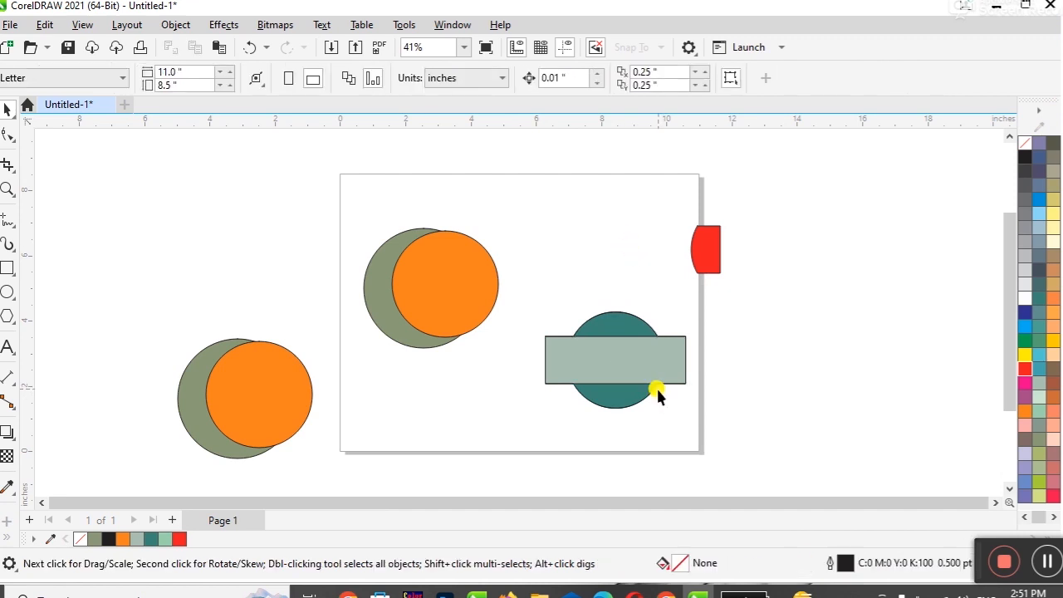
left_click_drag(660, 387, 861, 323)
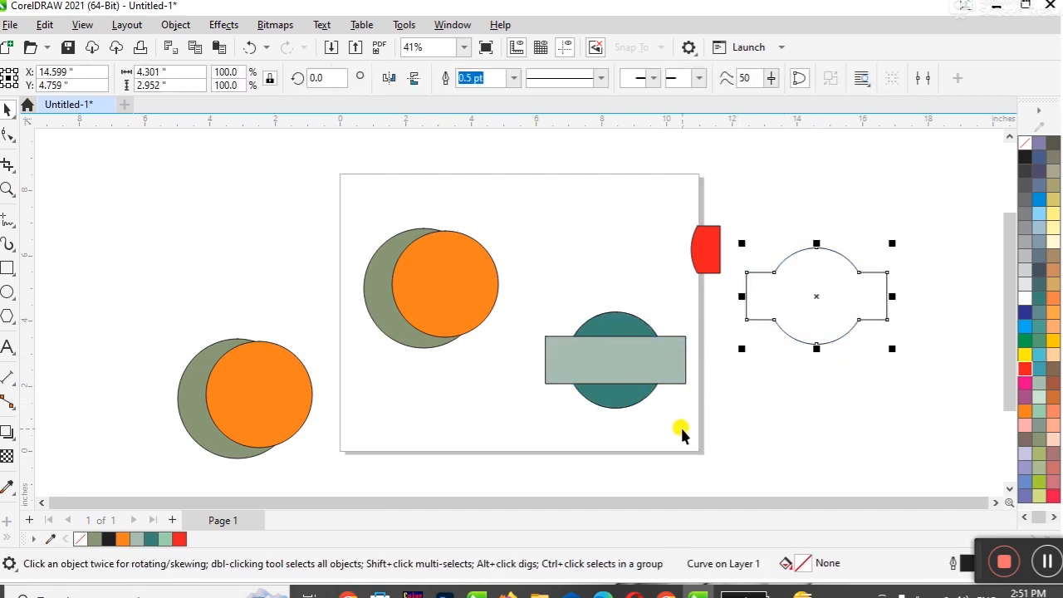
left_click(681, 432)
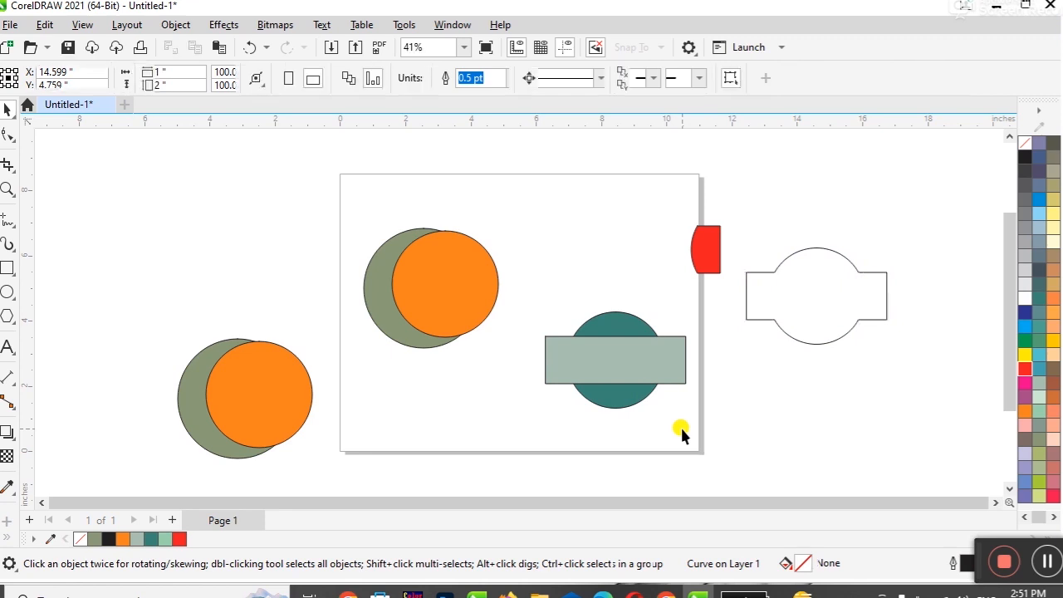
Step: Try Back minus front and Front minus back on the rectangle and teal circle, undoing each
left_click_drag(541, 294, 693, 418)
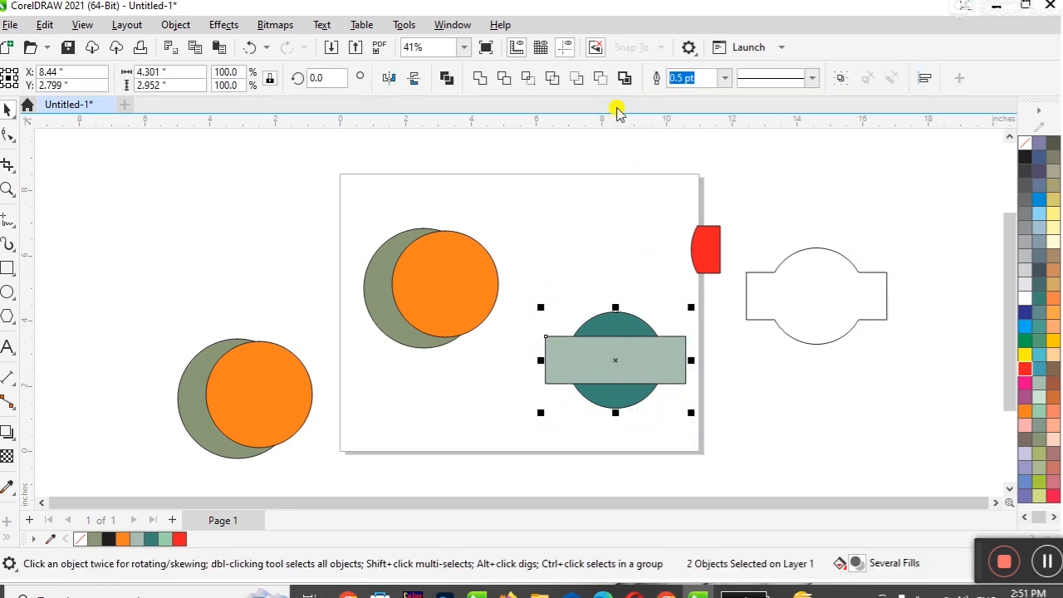
left_click(599, 79)
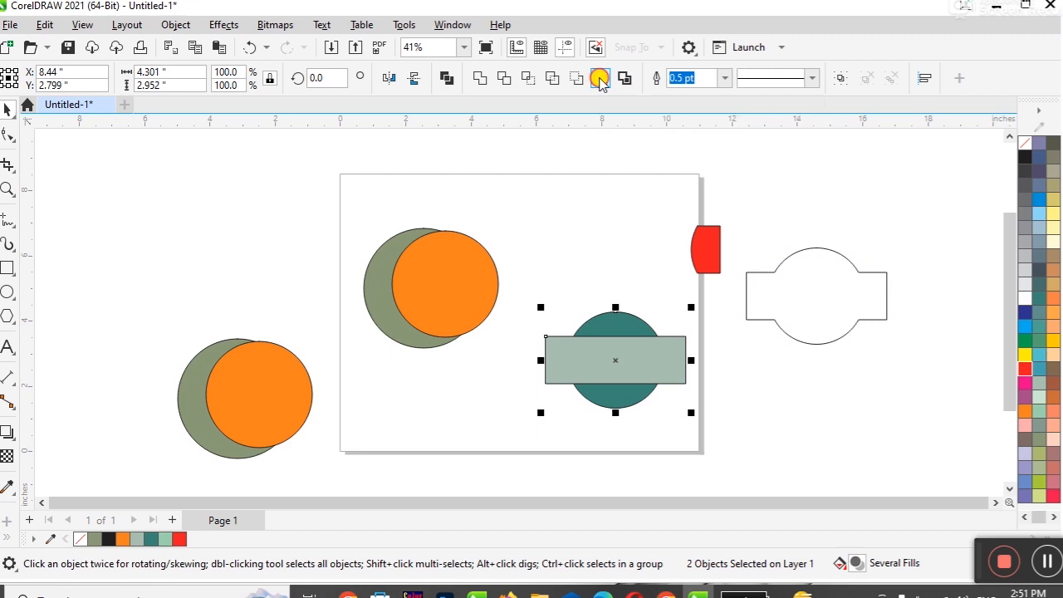
key("ctrl+z")
left_click(576, 79)
key("ctrl+z")
Step: Try Simplify on the rectangle and teal circle, moving the rectangle up to check the cut, and undo both actions
left_click(553, 80)
left_click(569, 182)
left_click_drag(599, 355, 596, 259)
key("ctrl+z")
key("ctrl+z")
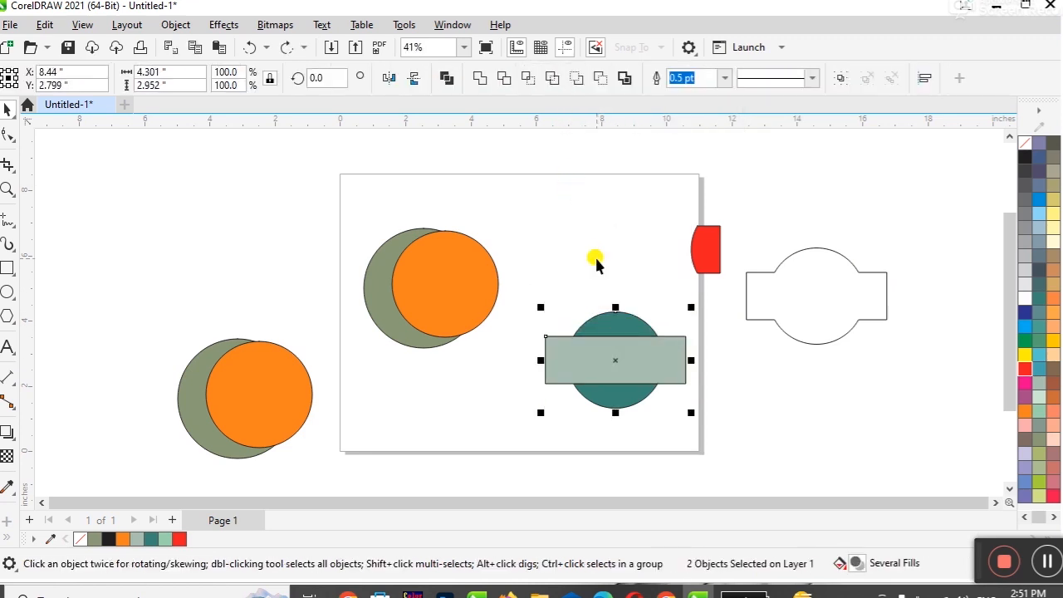
Step: Intersect the rectangle and teal circle, fill the intersection yellow and delete it
left_click(529, 78)
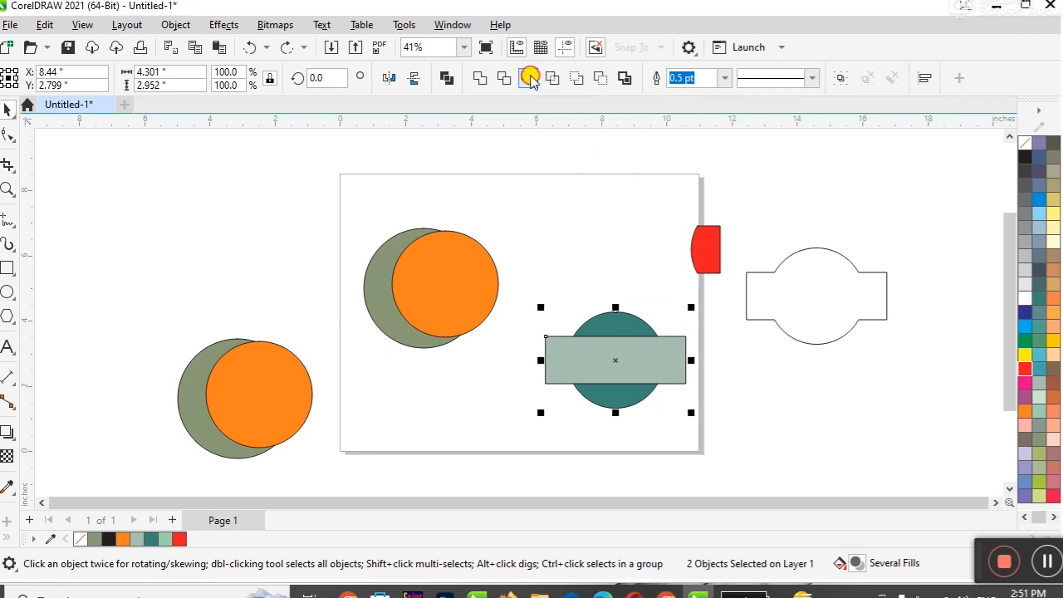
left_click(1023, 355)
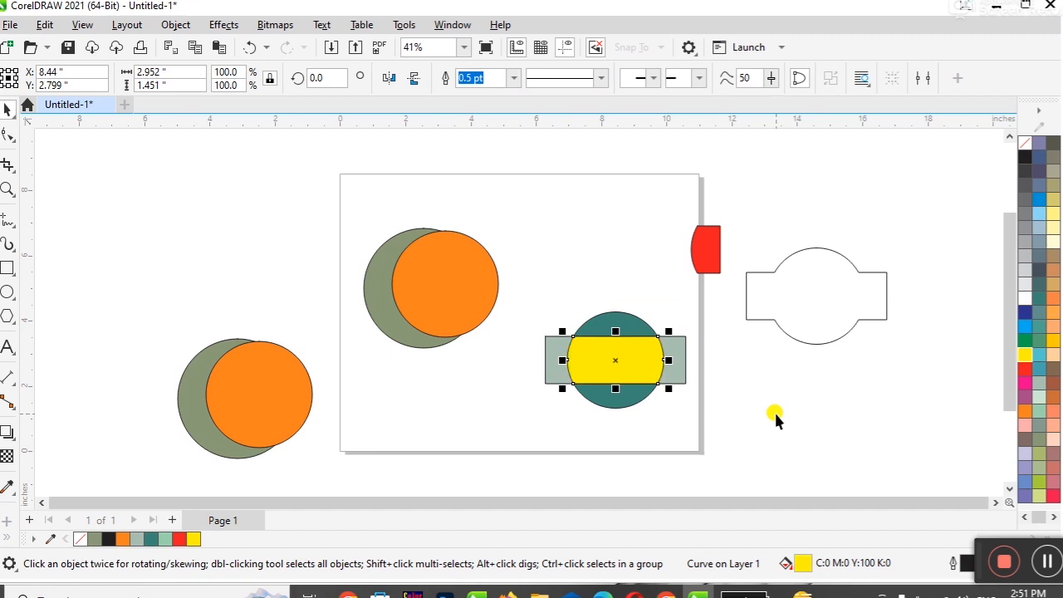
key("Delete")
Step: Intersect the rectangle and circle again, move the yellow-filled intersection above them and delete it
left_click_drag(535, 296, 696, 435)
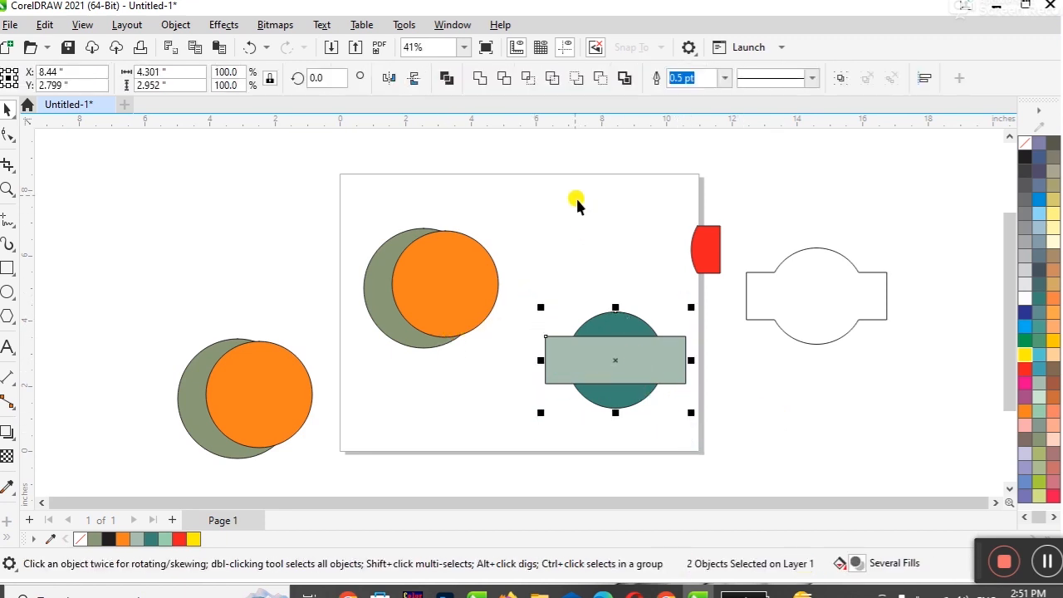
left_click(526, 79)
left_click(1026, 361)
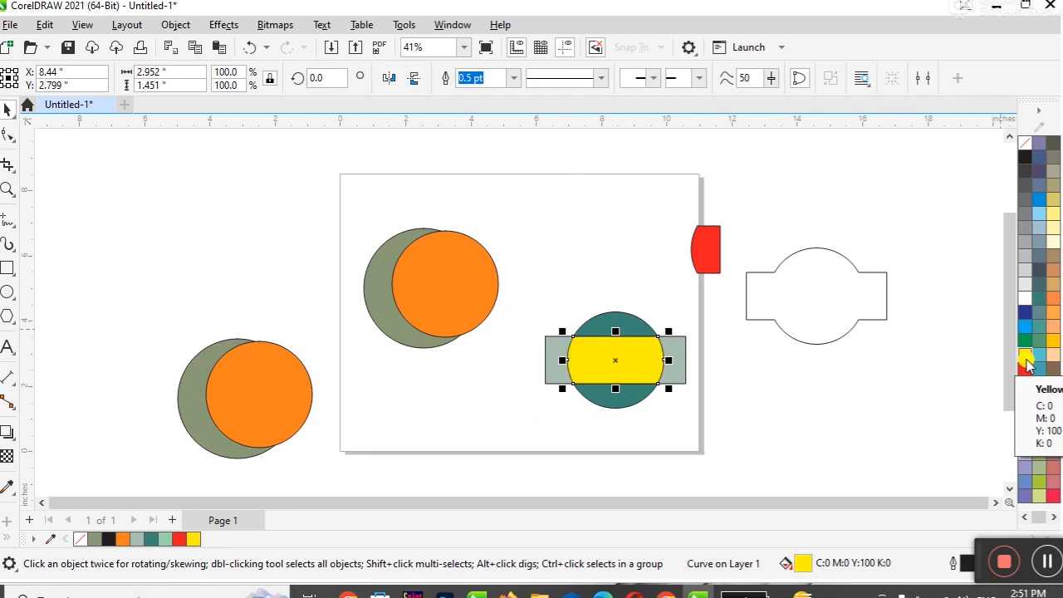
left_click_drag(616, 361, 620, 239)
key("Delete")
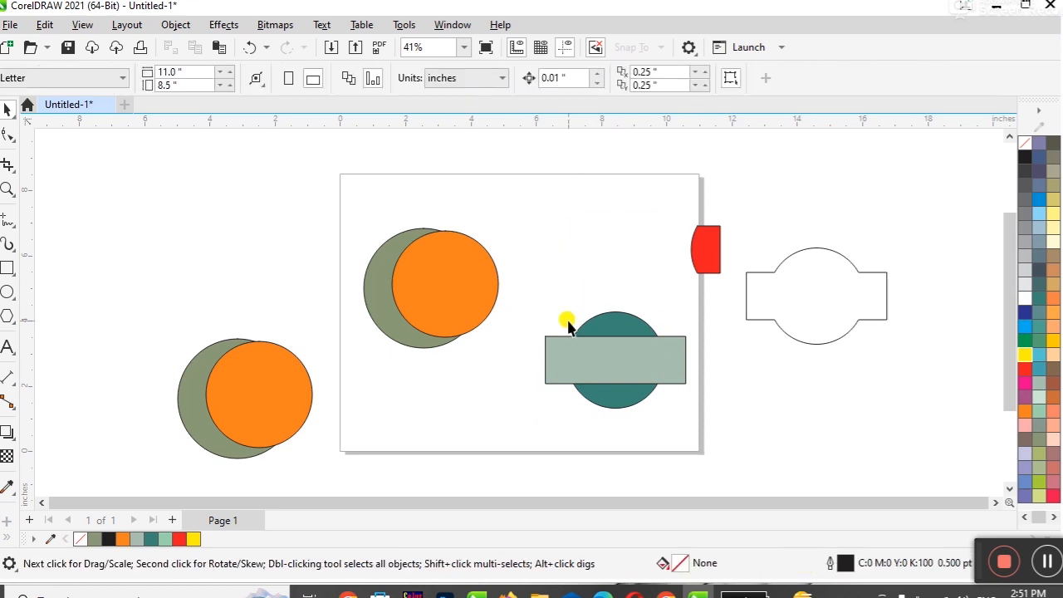
Step: Try Trim and Weld on the rectangle and teal circle, undoing each
left_click_drag(716, 435, 715, 433)
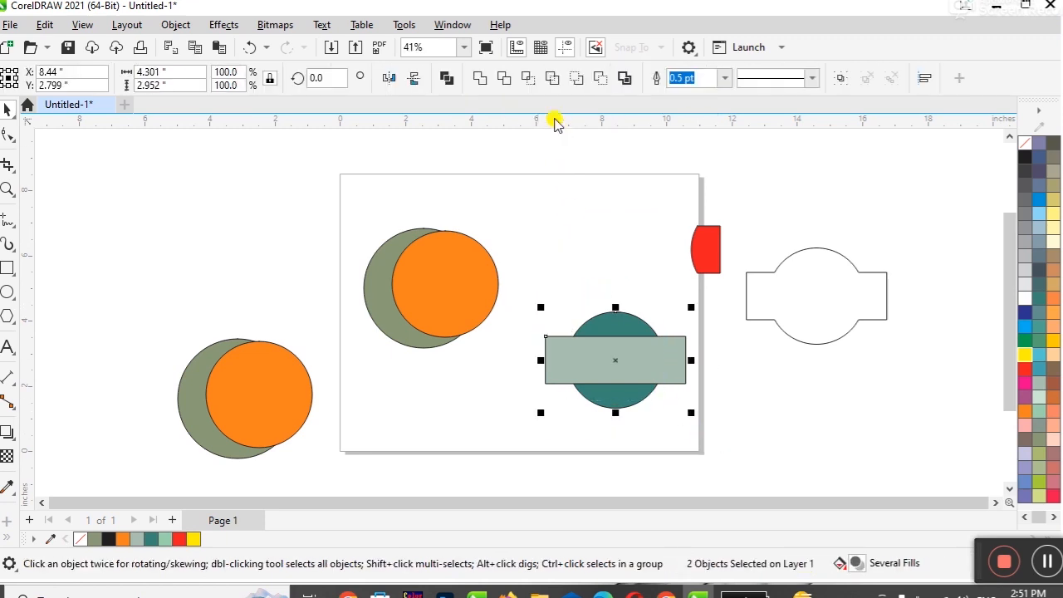
left_click(508, 80)
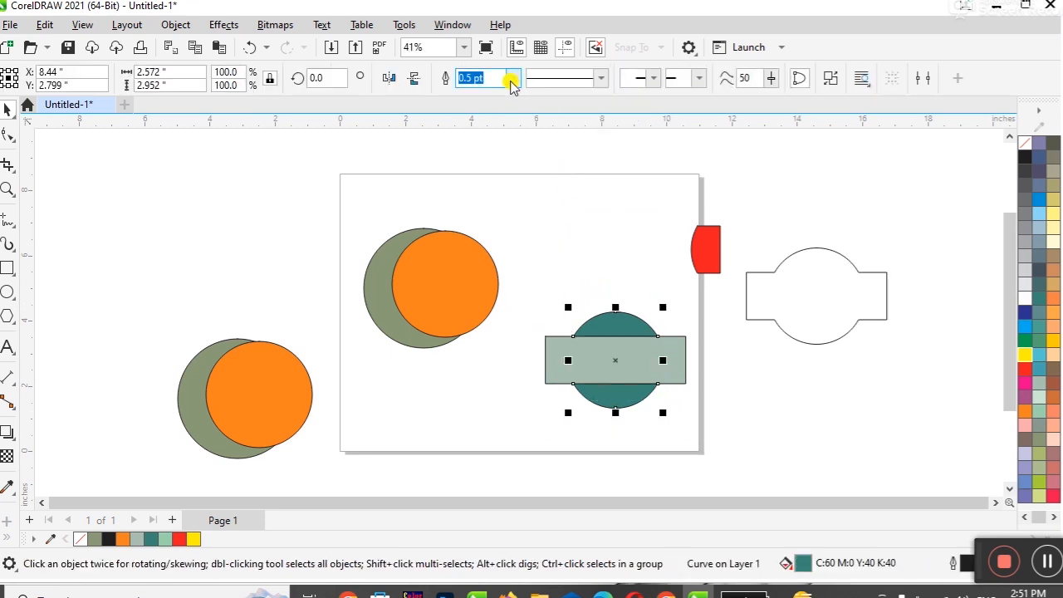
left_click(477, 77)
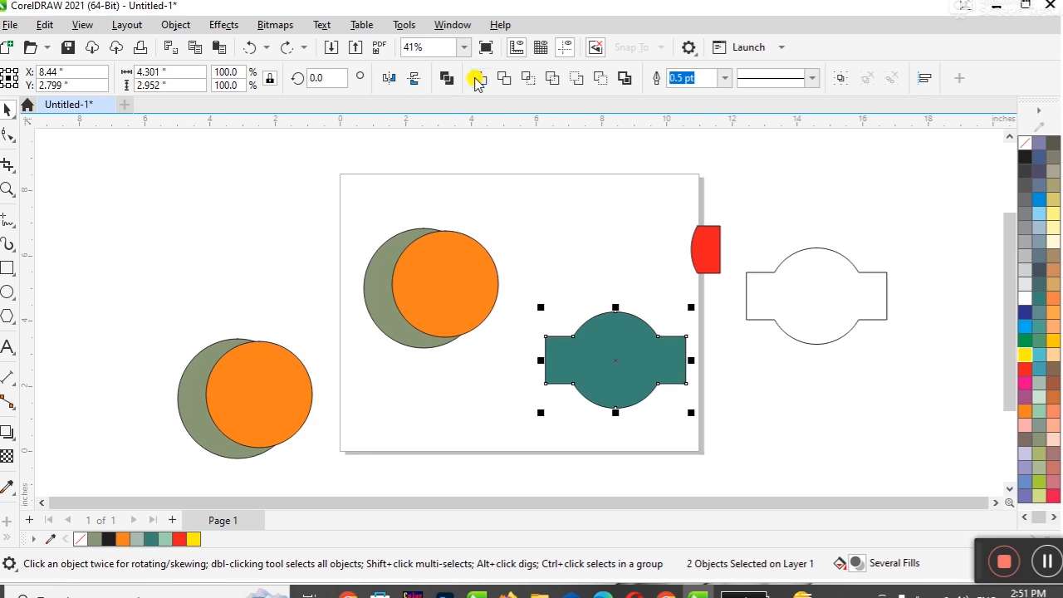
left_click(540, 195)
key("ctrl+z")
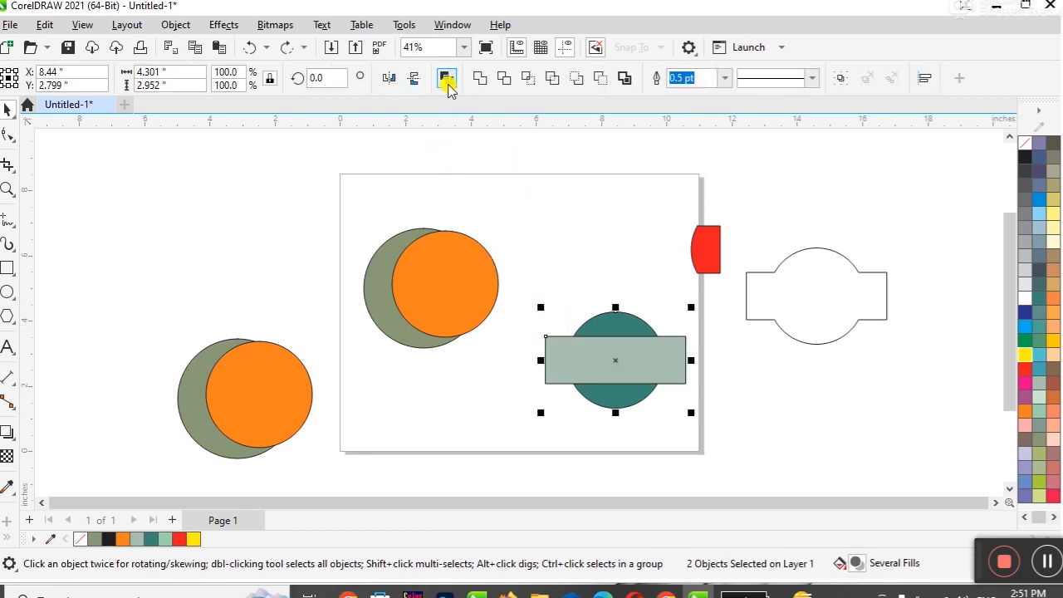
Step: Try combining the rectangle and teal circle into one curve, and undo it
left_click(448, 78)
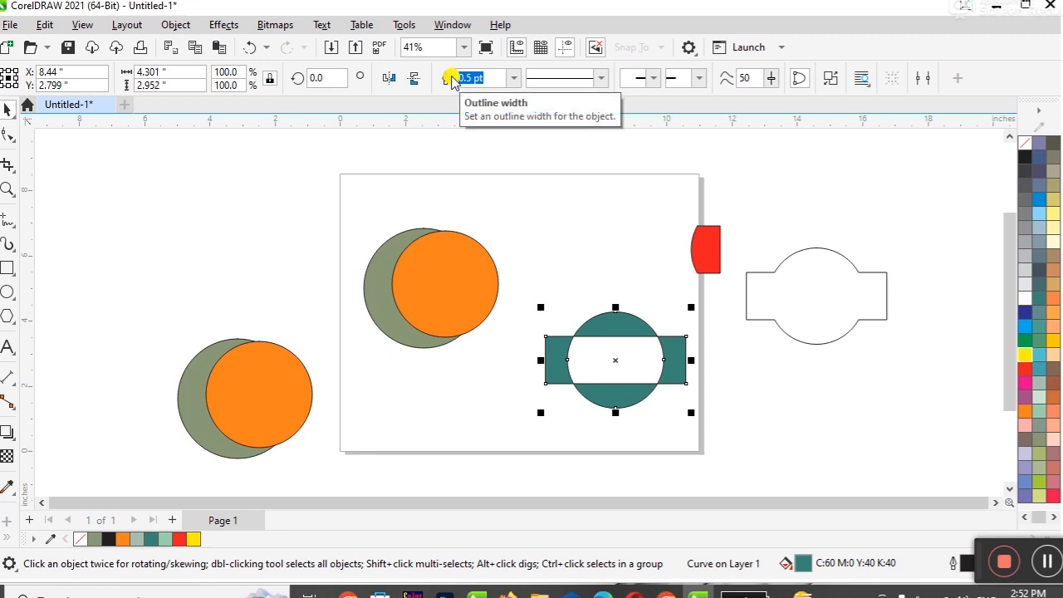
key("ctrl+z")
left_click(564, 207)
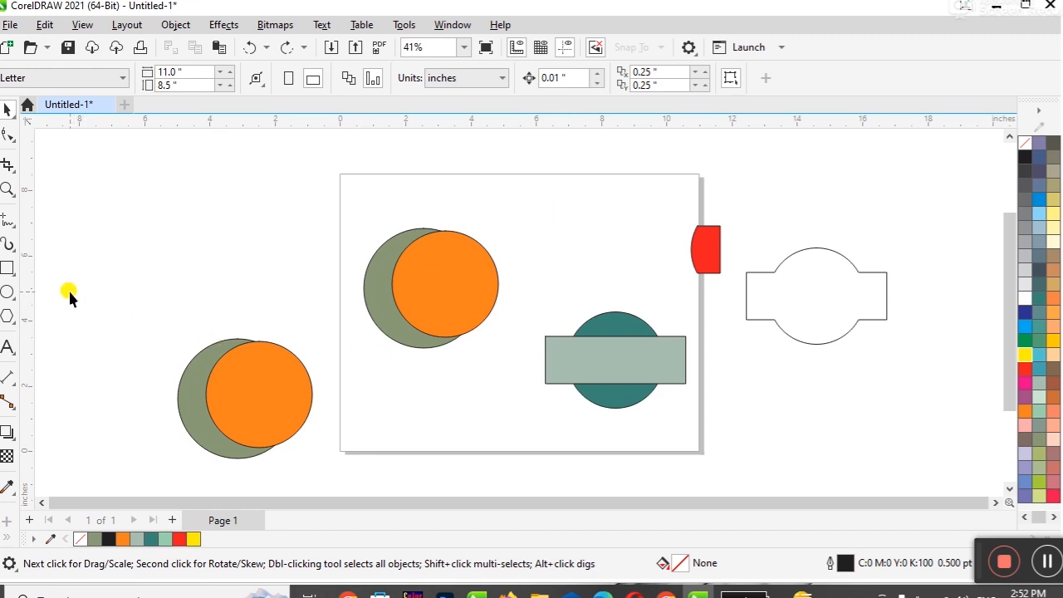
left_click_drag(404, 380, 512, 462)
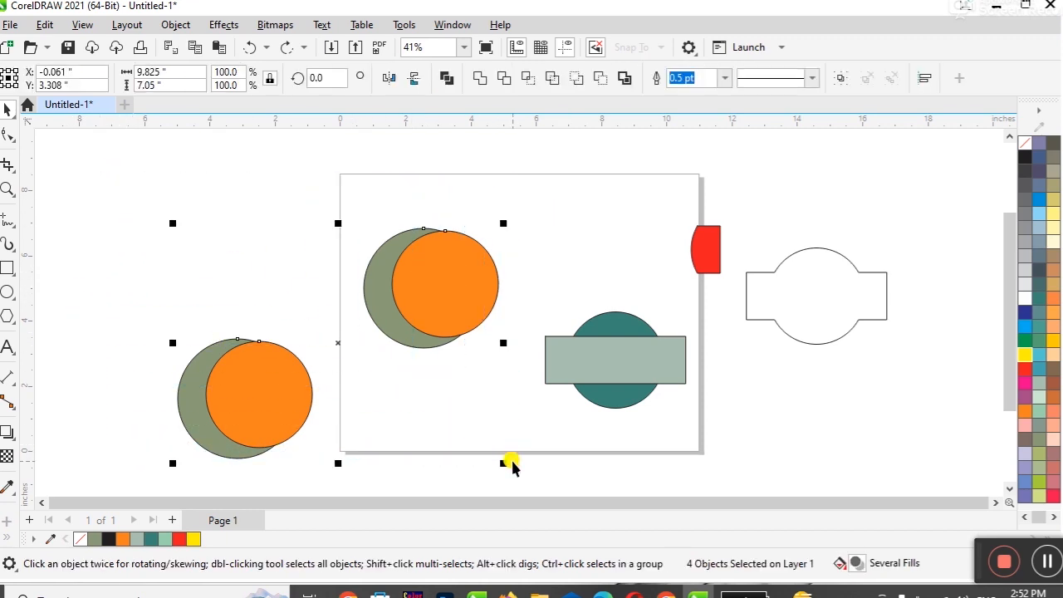
key("Delete")
key("ctrl+z")
Step: Trim the olive circle on the page with the orange circle, and move the orange circle and the crescent apart
left_click(426, 339)
left_click_drag(324, 205, 519, 376)
left_click(504, 78)
left_click_drag(474, 273, 861, 194)
left_click_drag(392, 313, 501, 278)
Step: Move the boundary outline onto the page over the crescent and fill it yellow
left_click_drag(771, 332, 432, 280)
left_click(1024, 355)
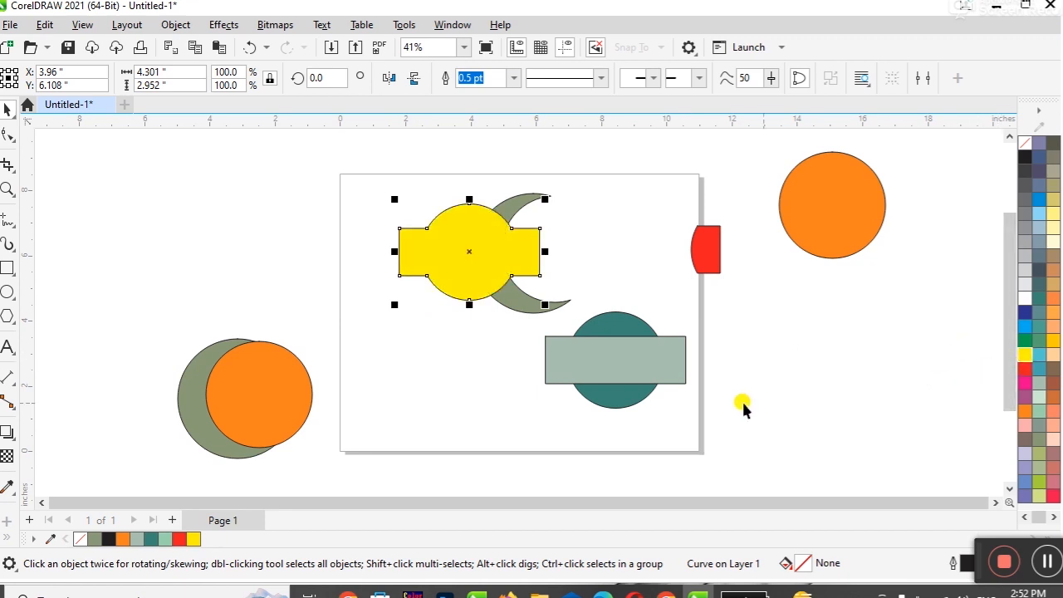
left_click(731, 398)
Step: Place the pale green rectangle below the yellow shape, and fit a reduced teal circle inside the crescent
left_click_drag(620, 354, 466, 326)
left_click_drag(626, 368, 580, 262)
left_click_drag(618, 195, 605, 207)
left_click_drag(562, 267, 551, 265)
Step: Delete the leftover circle pair, the red piece and the orange circle around the page
left_click_drag(157, 314, 332, 512)
key("Delete")
left_click(706, 222)
key("Delete")
left_click(814, 181)
key("Delete")
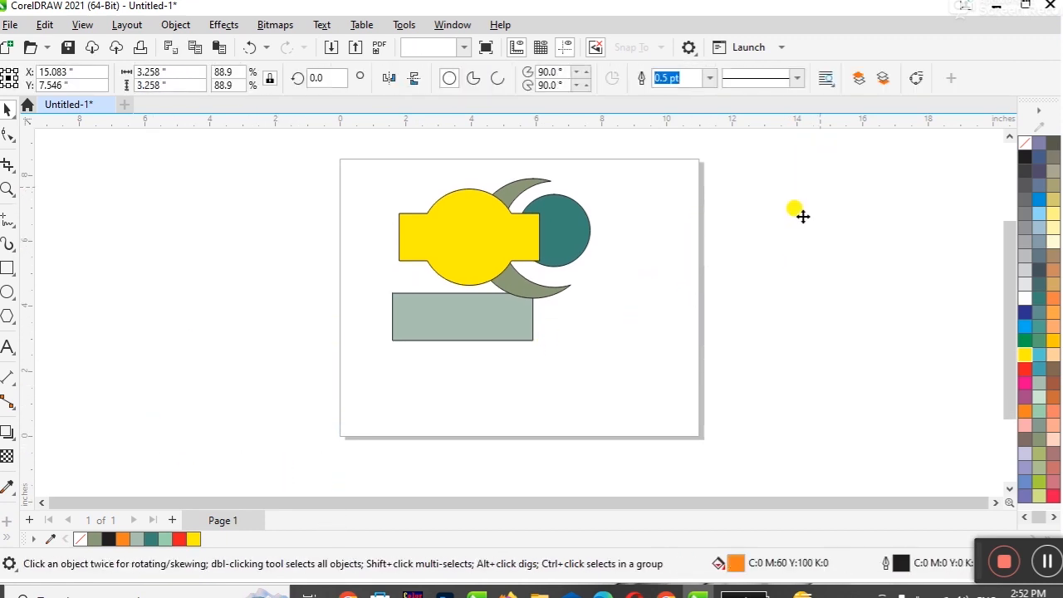
Step: Duplicate the four shapes on the page, placing the copy outside the page beside the originals
left_click_drag(315, 152, 615, 387)
left_click_drag(479, 249, 191, 250)
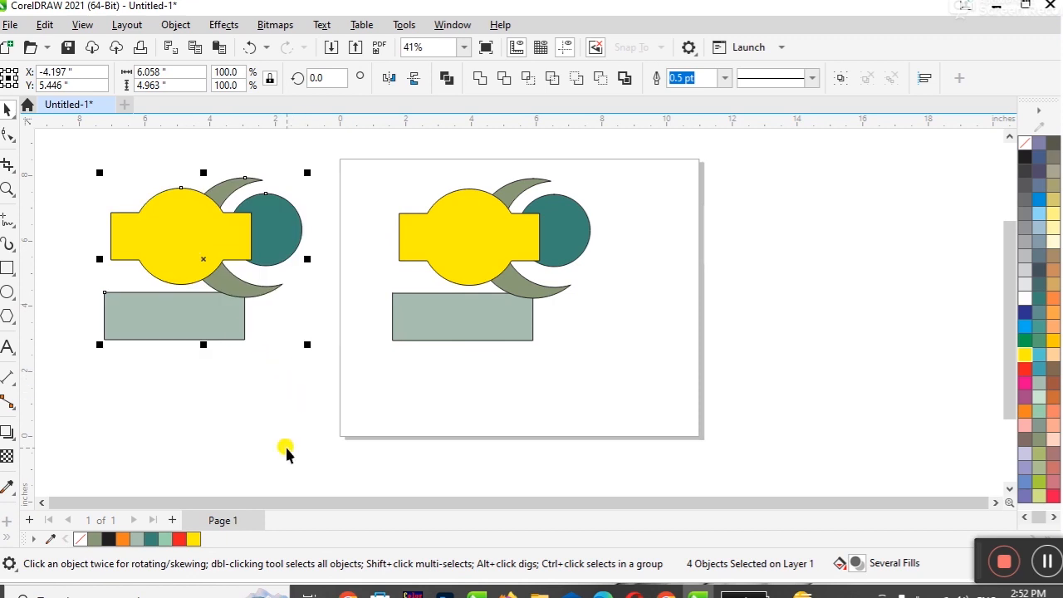
left_click(313, 316)
left_click_drag(71, 152, 317, 366)
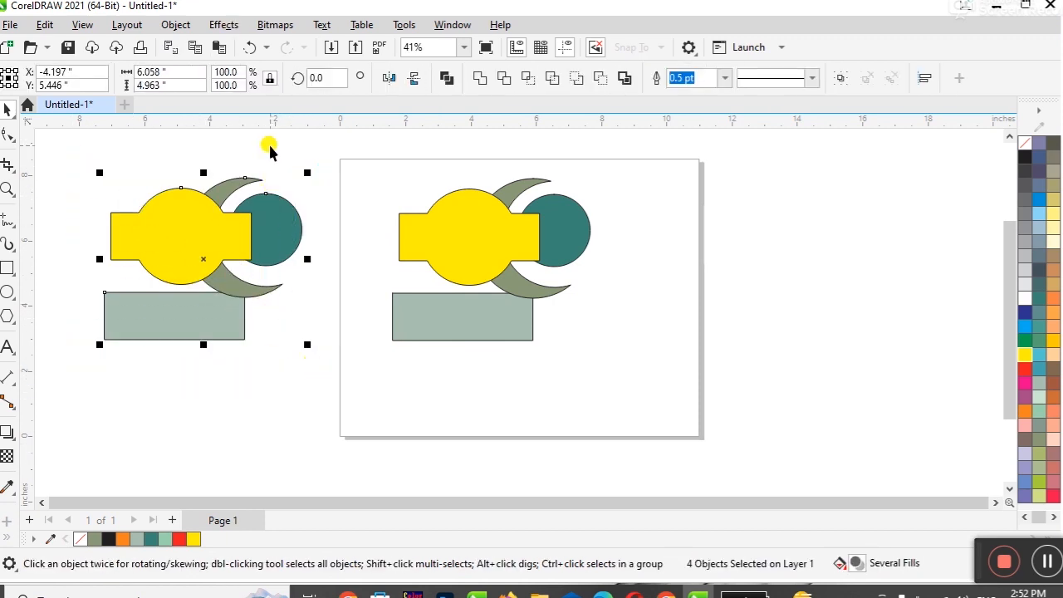
left_click(176, 24)
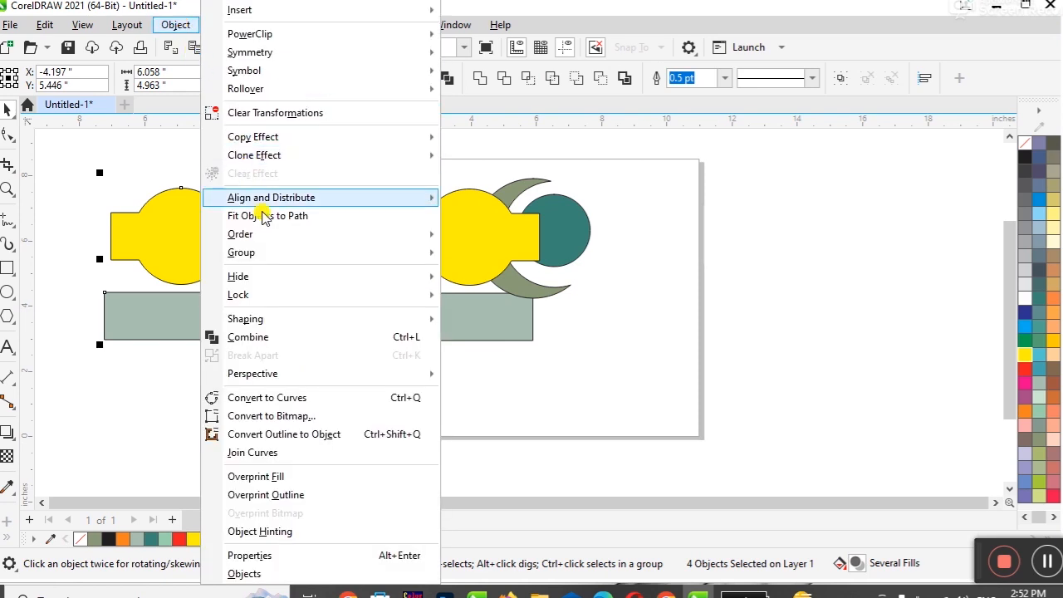
mouse_move(264, 259)
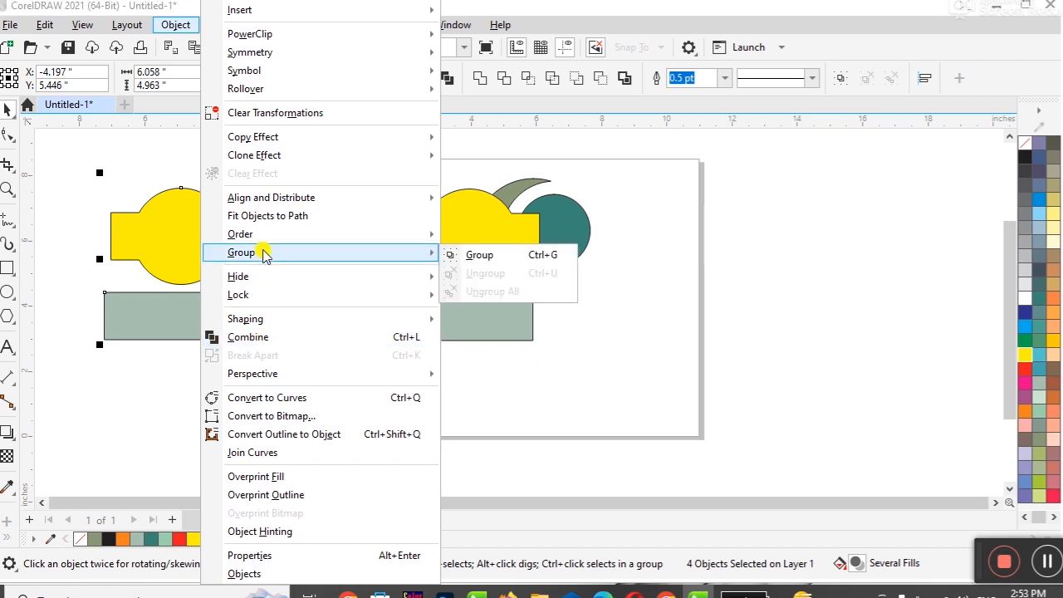
left_click(645, 299)
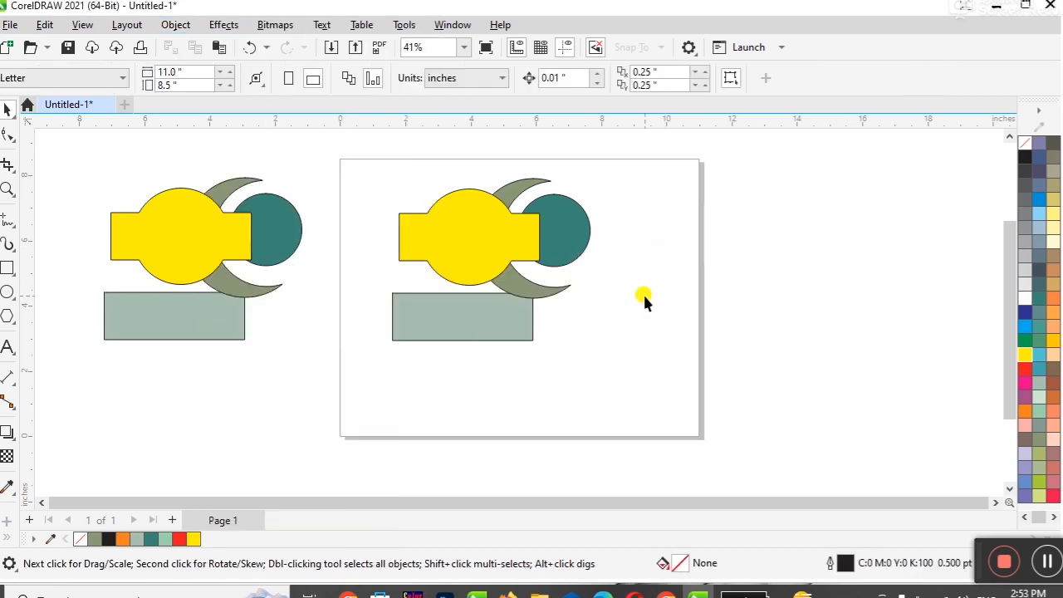
Step: Draw an unfilled square about 3.3 inches wide and a circle about 3.2 inches in diameter beside the page
left_click(8, 267)
left_click_drag(752, 244, 780, 297)
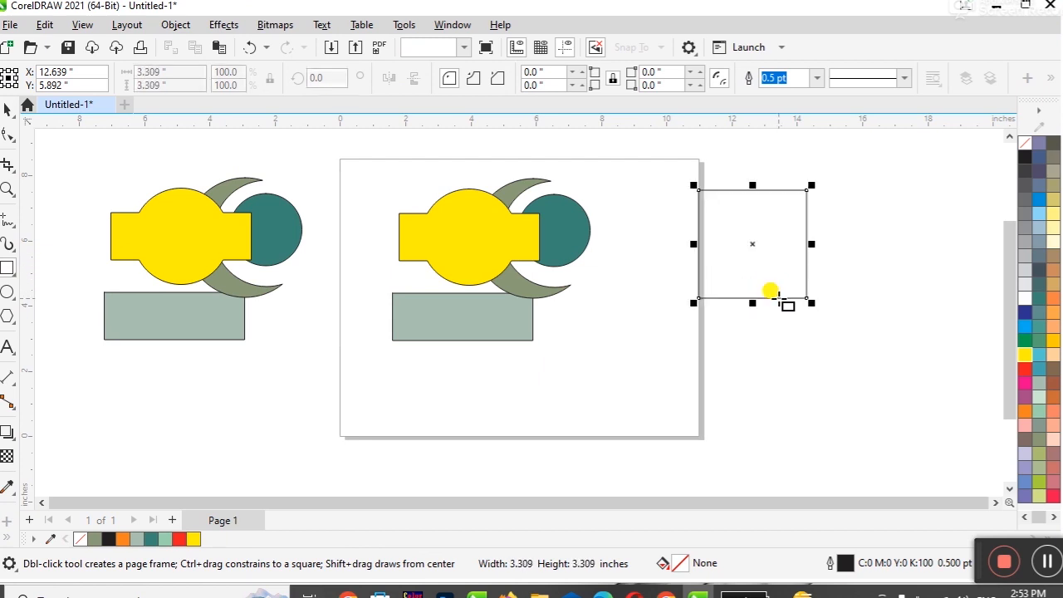
left_click(9, 291)
left_click_drag(762, 370, 792, 424)
Step: Draw an unfilled hexagon about 3.2 inches wide in the lower part of the page
left_click(7, 316)
left_click_drag(600, 385, 628, 422)
key("F10")
Step: Shift the four coloured shapes on the page slightly to the left
left_click(8, 109)
left_click_drag(375, 175, 616, 335)
mouse_move(523, 294)
left_mouse_down()
mouse_move(491, 299)
mouse_move(505, 293)
left_mouse_up()
Step: Arrange the new outlines with the square beside the coloured shapes, the hexagon under it and the circle off the page next to it
left_click_drag(755, 255, 634, 236)
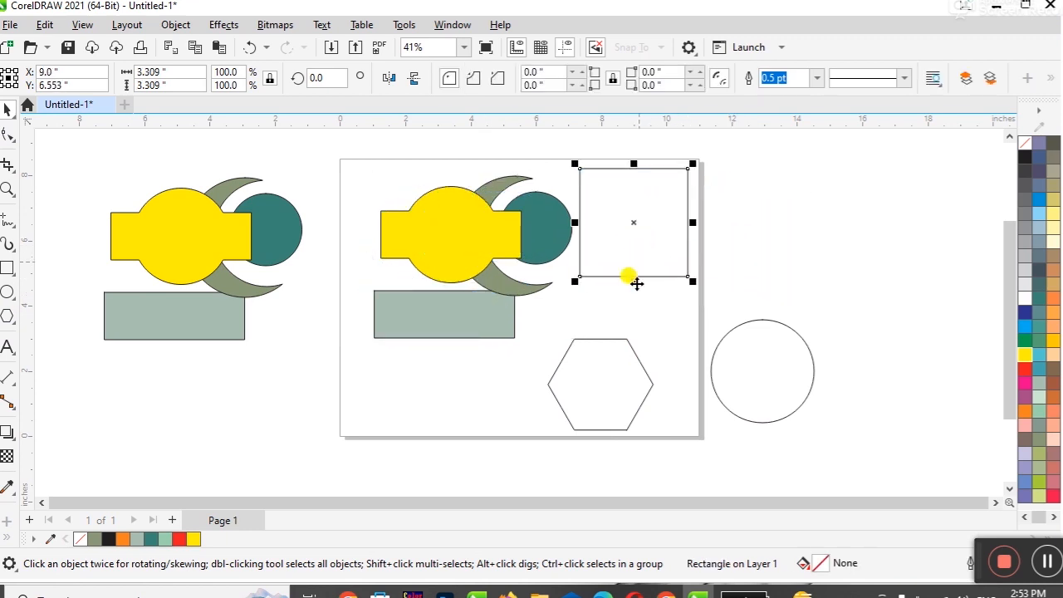
left_click(762, 371)
left_click_drag(635, 393, 667, 339)
left_click_drag(775, 352, 770, 196)
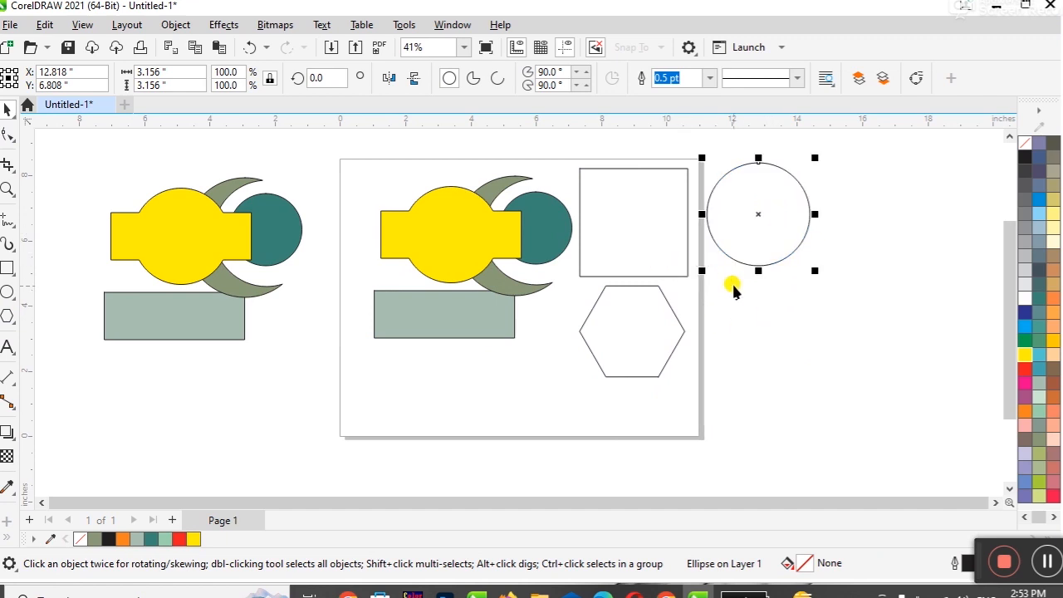
Step: Open the circle into a pie with the Shape tool and round the square's corners
left_click(9, 138)
left_click_drag(757, 163, 808, 221)
left_click(689, 170)
left_click_drag(689, 171, 668, 198)
Step: Pull the hexagon into a six-pointed star with the Shape tool, and undo the reshaping of all three outlines
left_click(662, 298)
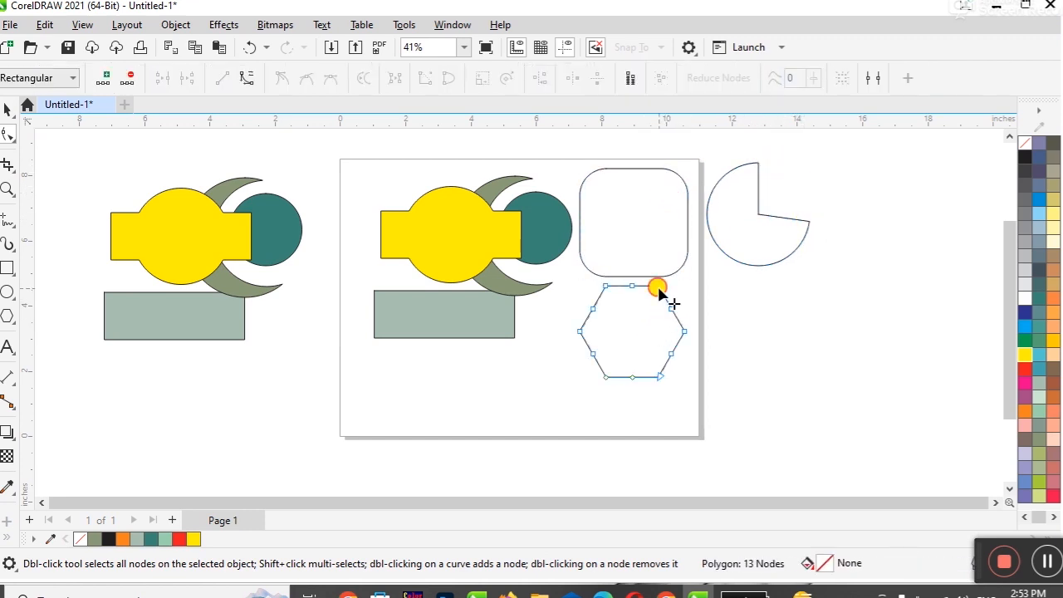
left_click_drag(670, 302, 648, 309)
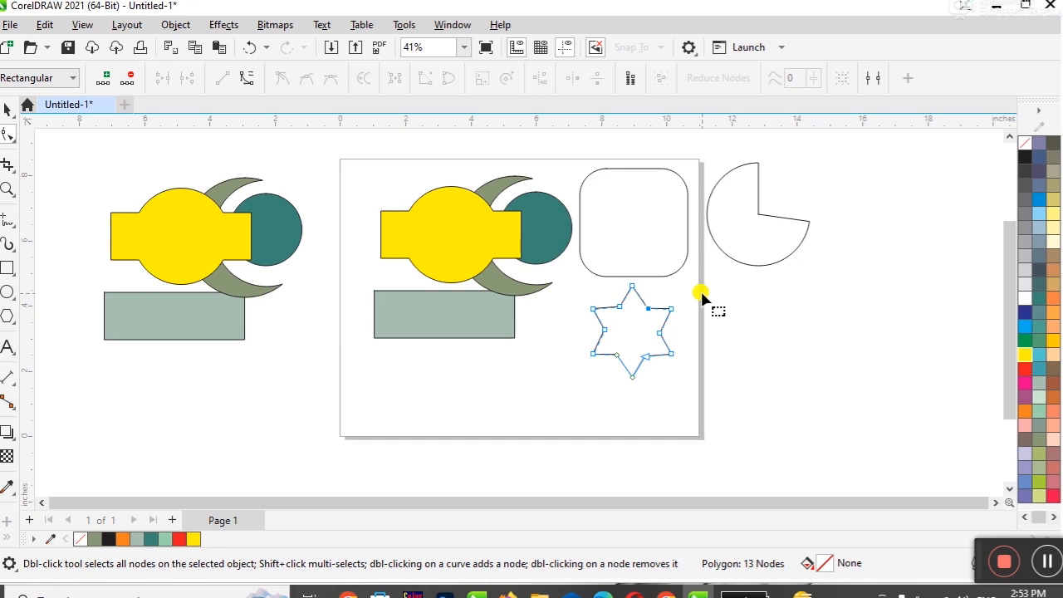
key("ctrl+z")
key("ctrl+z")
key("ctrl+z")
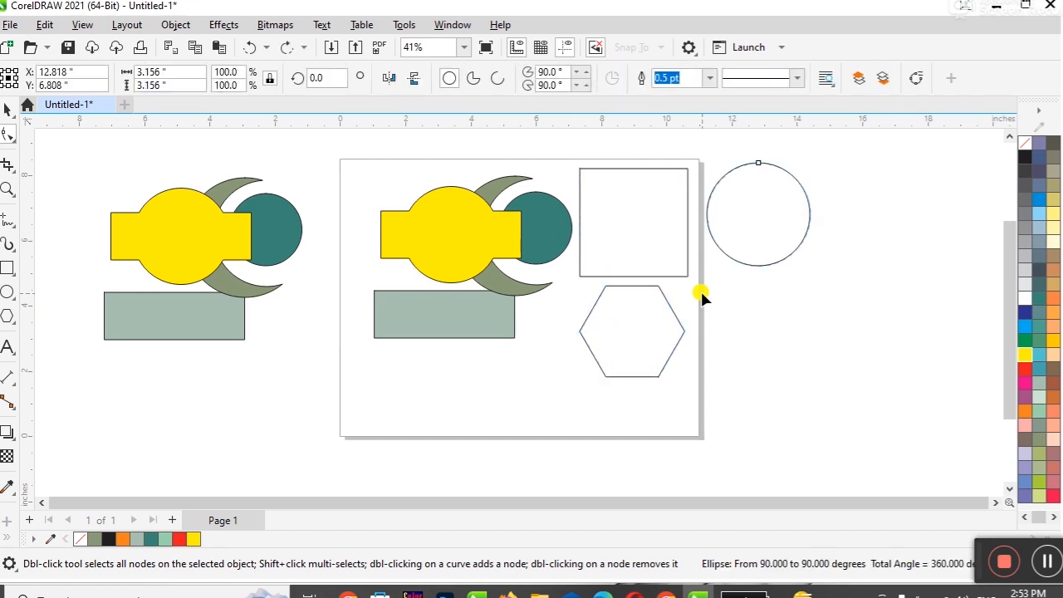
Step: Move the hexagon to the far side of the circle so the three outlines form a row
left_click(13, 116)
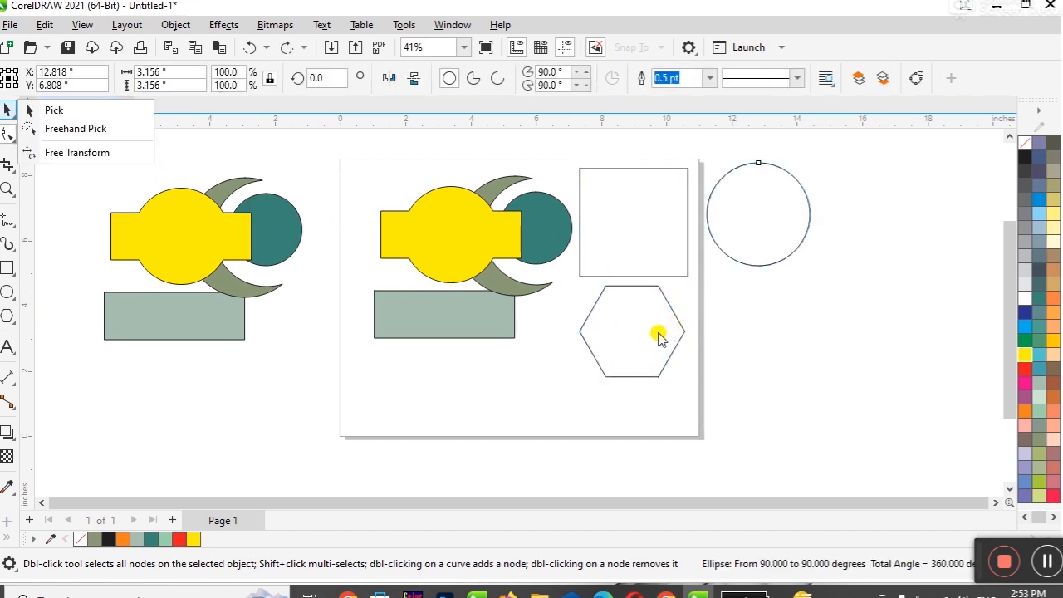
left_click(660, 333)
left_click(7, 109)
left_click_drag(671, 356, 894, 243)
left_click_drag(621, 353, 883, 244)
Step: Scale the square down to about 2.52 inches and reposition it closer to the circle
left_click(677, 235)
left_click_drag(693, 282, 667, 256)
left_click_drag(631, 221, 656, 232)
Step: Move the square, circle and hexagon further away from the page and duplicate them in a row directly below
left_click_drag(578, 152, 941, 309)
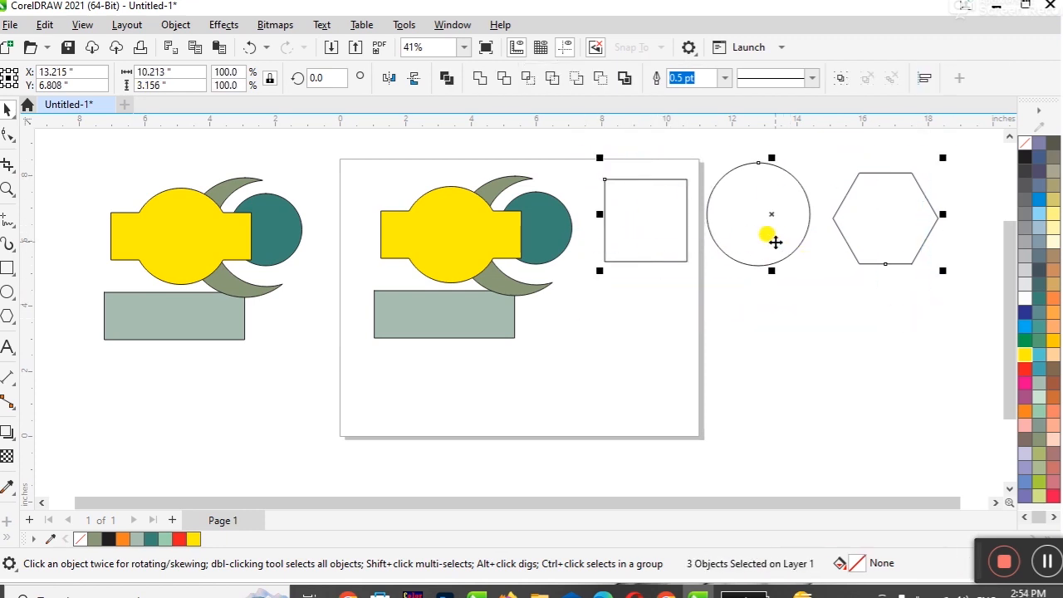
left_click(995, 502)
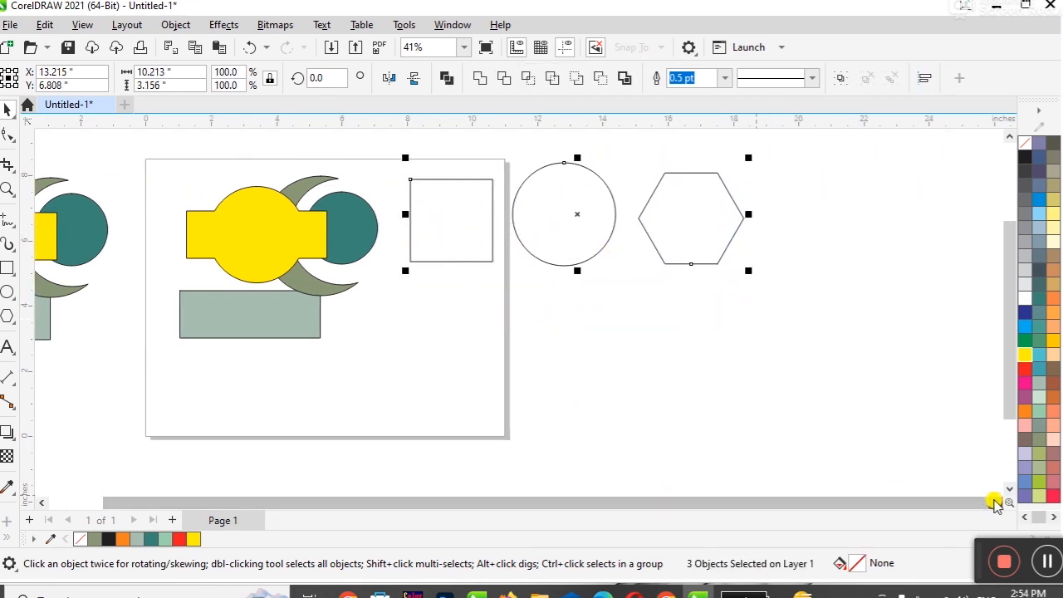
left_click(995, 502)
left_click_drag(370, 214, 560, 372)
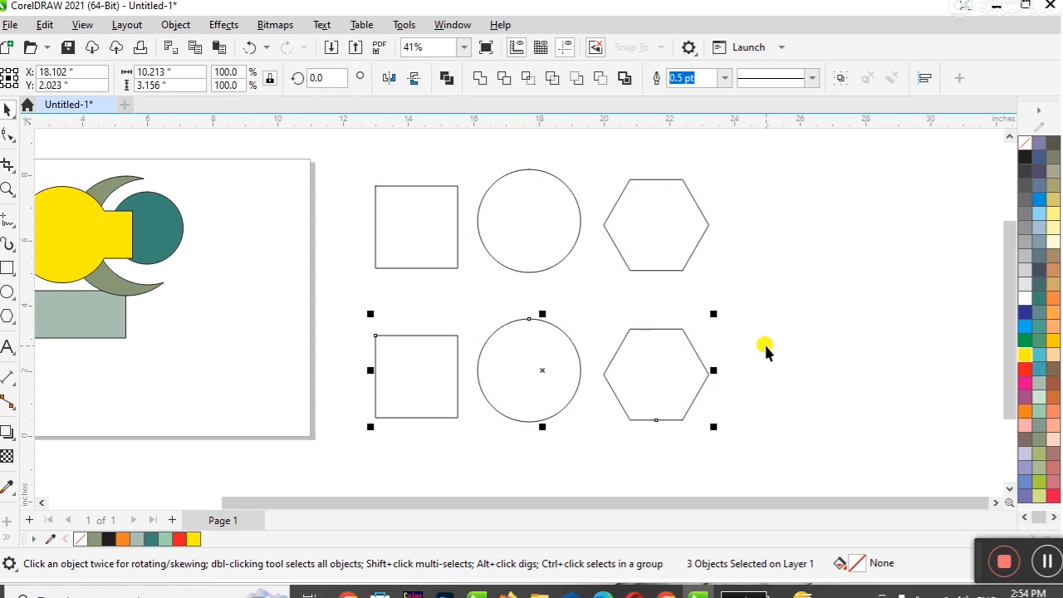
left_click(819, 340)
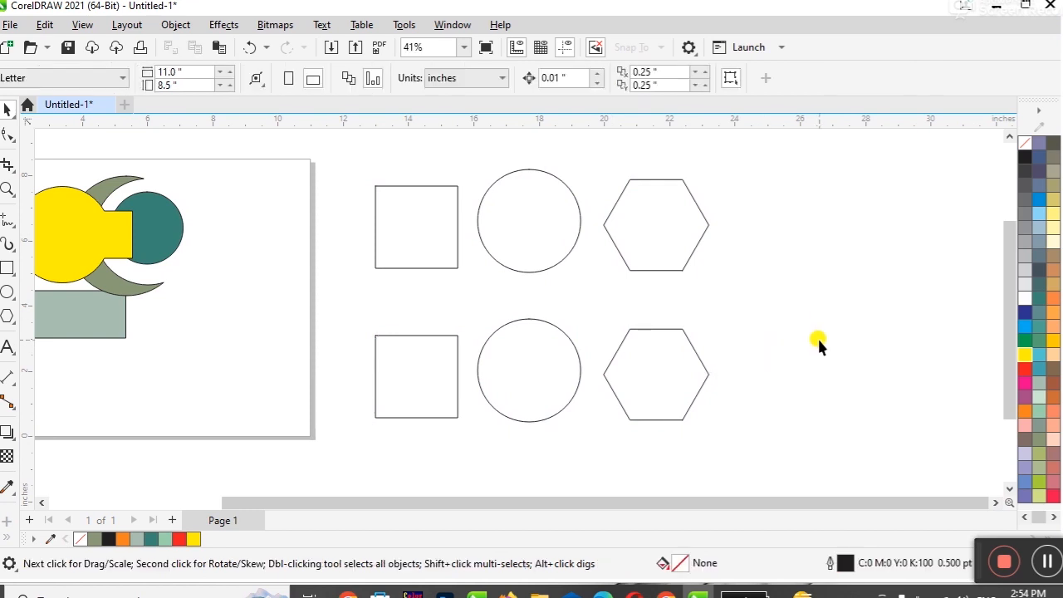
Step: Convert the lower hexagon, circle and square to curves one by one
left_click(667, 381)
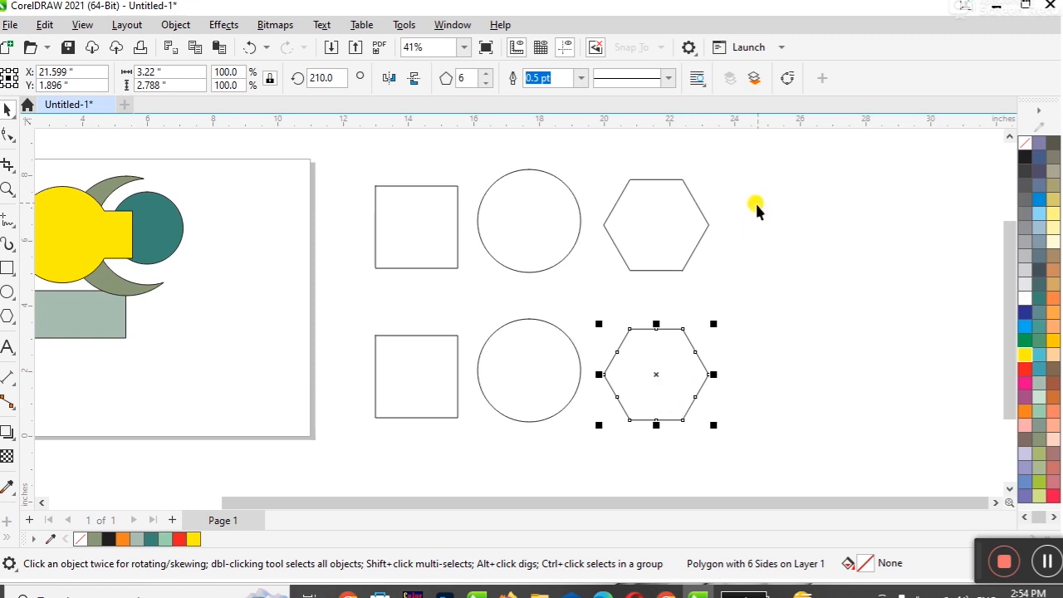
left_click(787, 78)
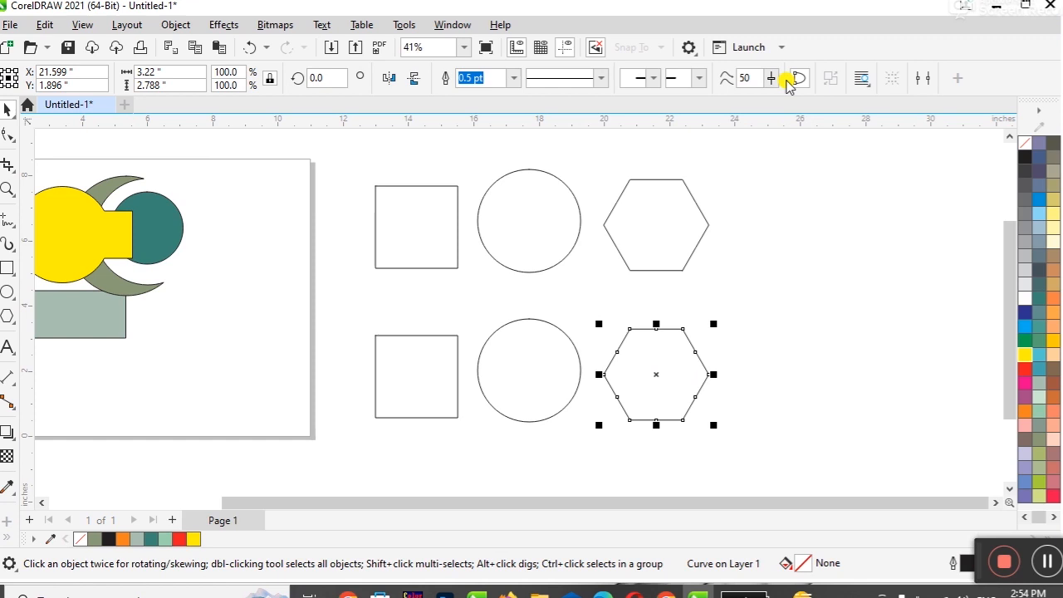
left_click(550, 342)
left_click(917, 78)
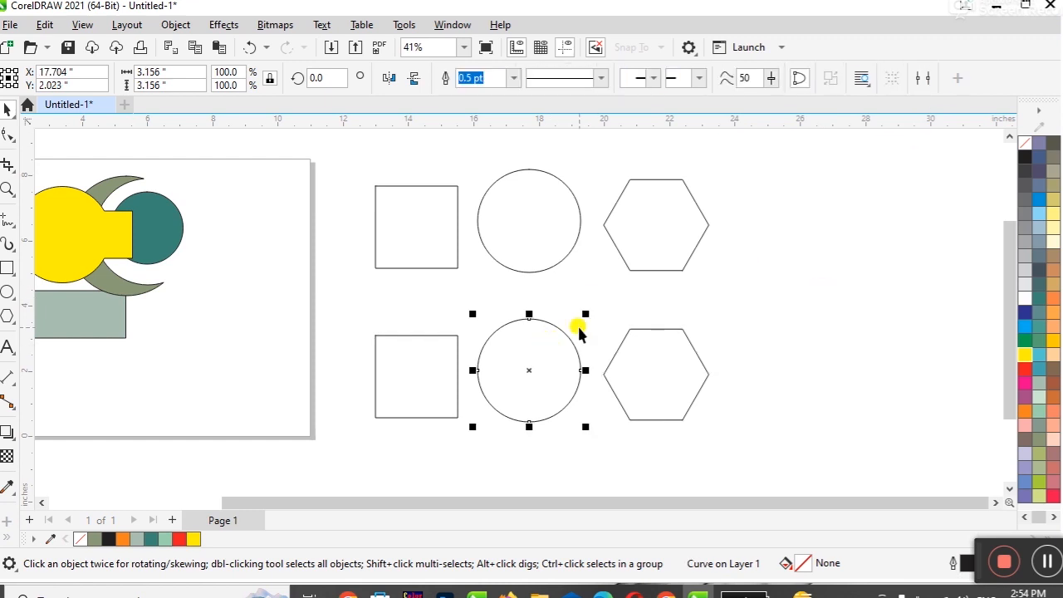
left_click(458, 375)
key("ctrl+q")
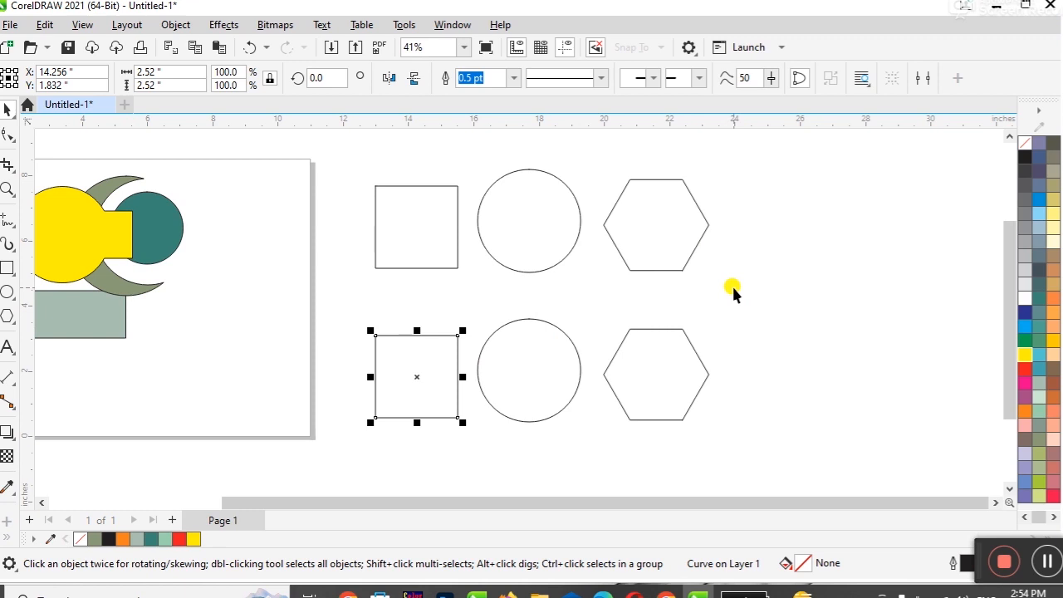
Step: Undo the curve conversions of the three lower shapes
key("ctrl+z")
key("ctrl+z")
key("ctrl+z")
key("ctrl+z")
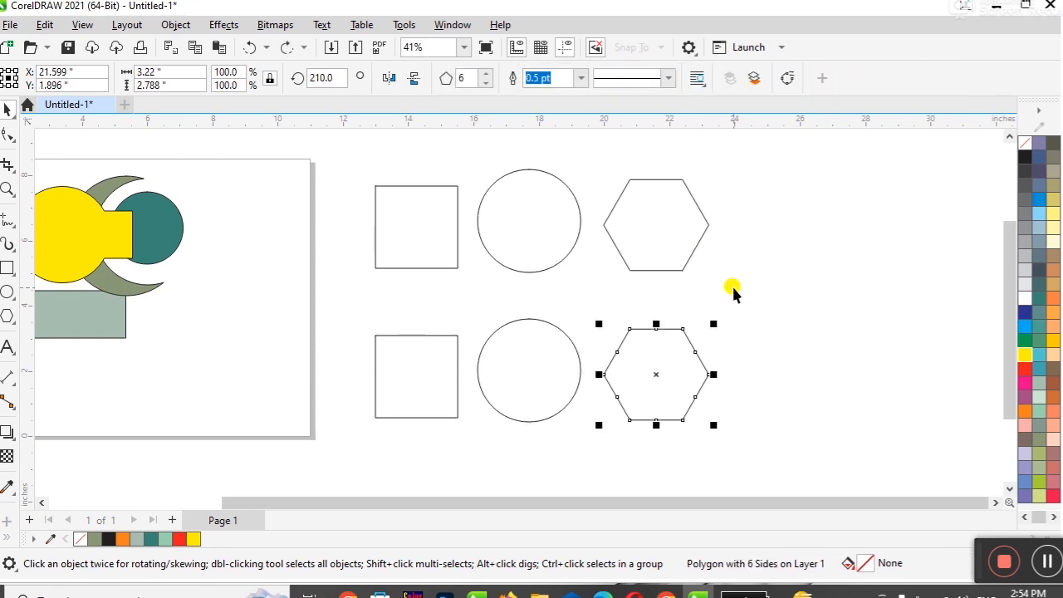
left_click(706, 329)
key("ctrl+shift+z")
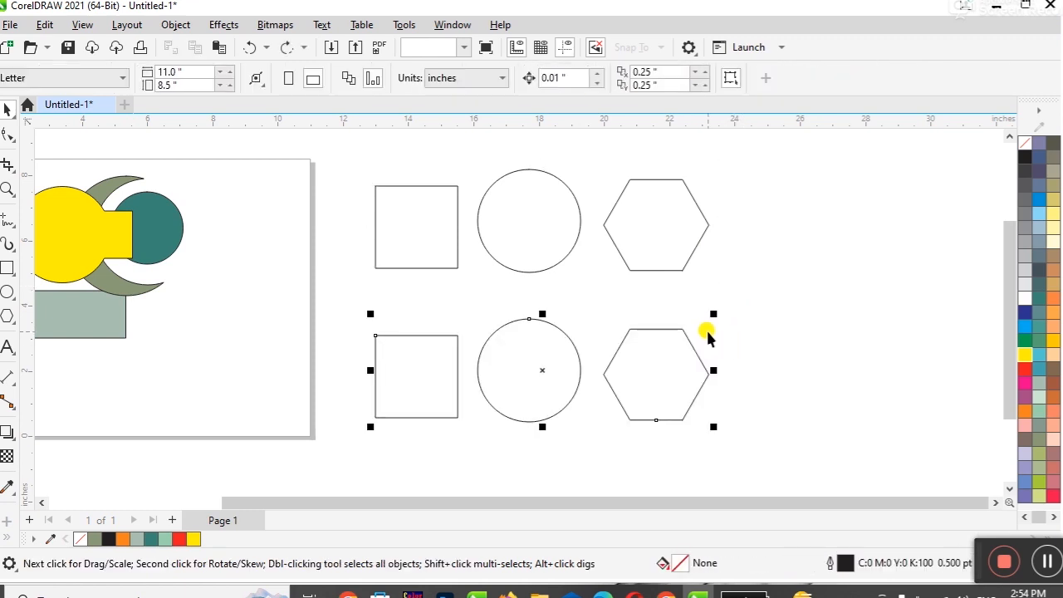
left_click(650, 368)
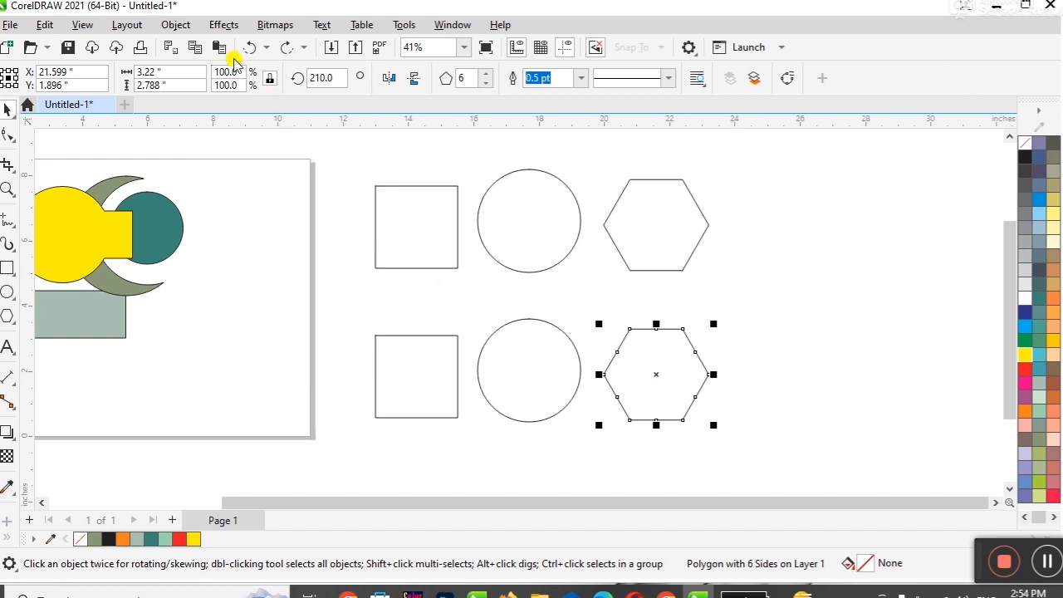
left_click(175, 25)
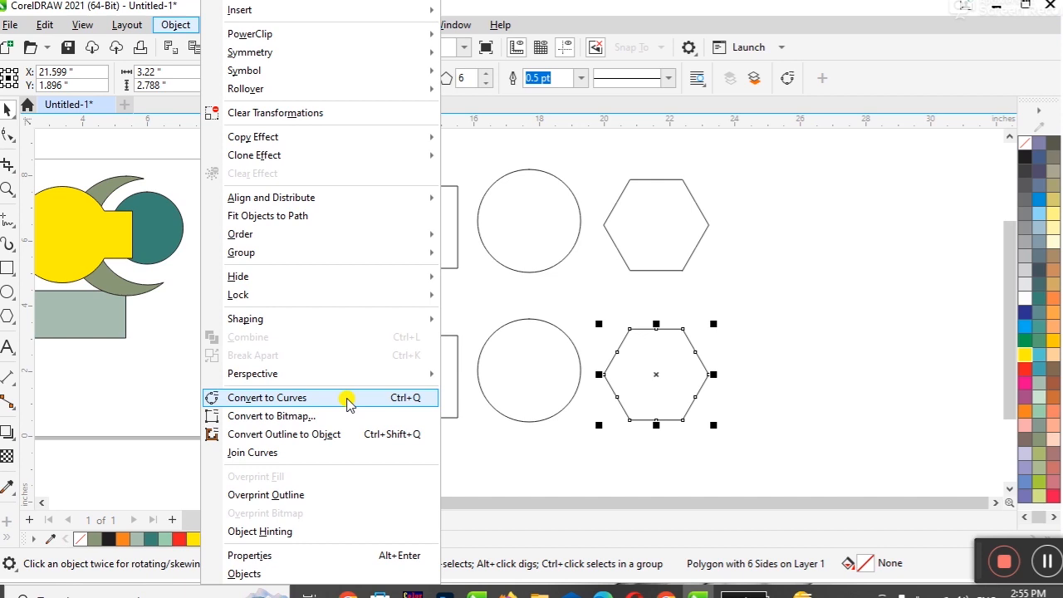
left_click(719, 337)
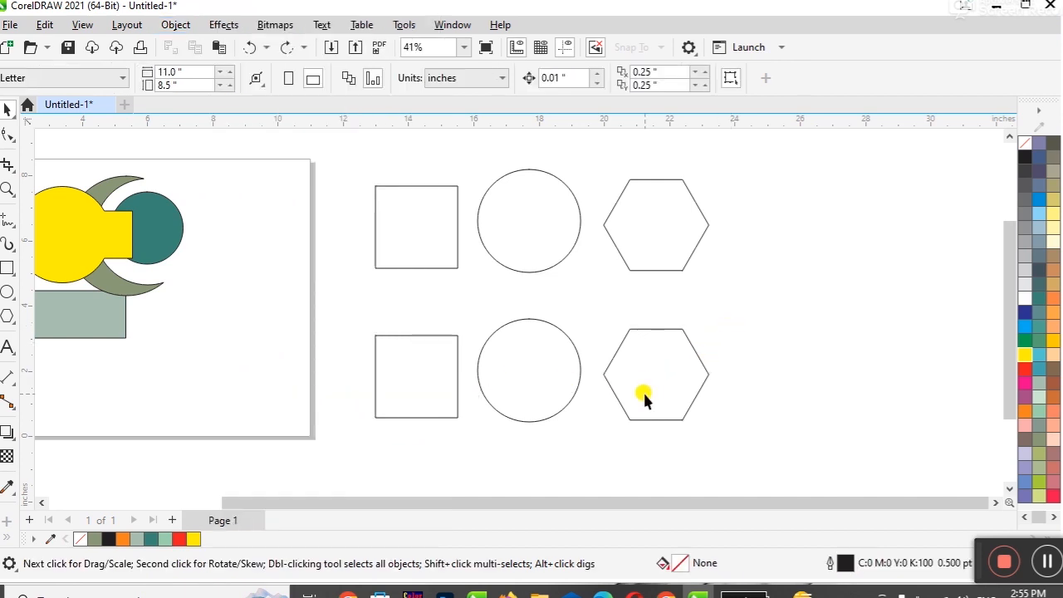
Step: Convert the lower hexagon to curves
left_click(643, 392)
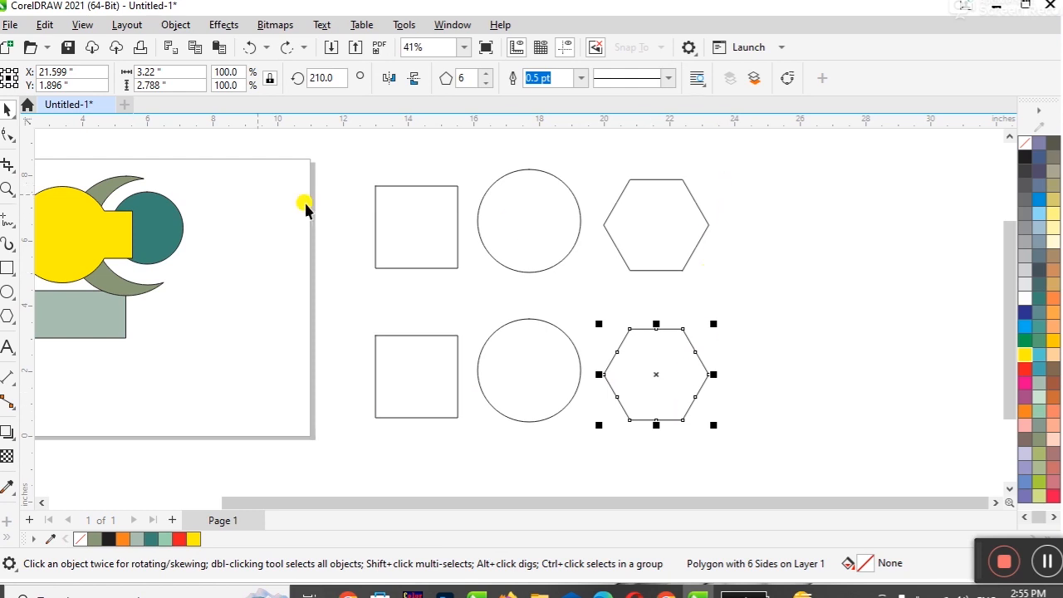
left_click(175, 25)
left_click(290, 399)
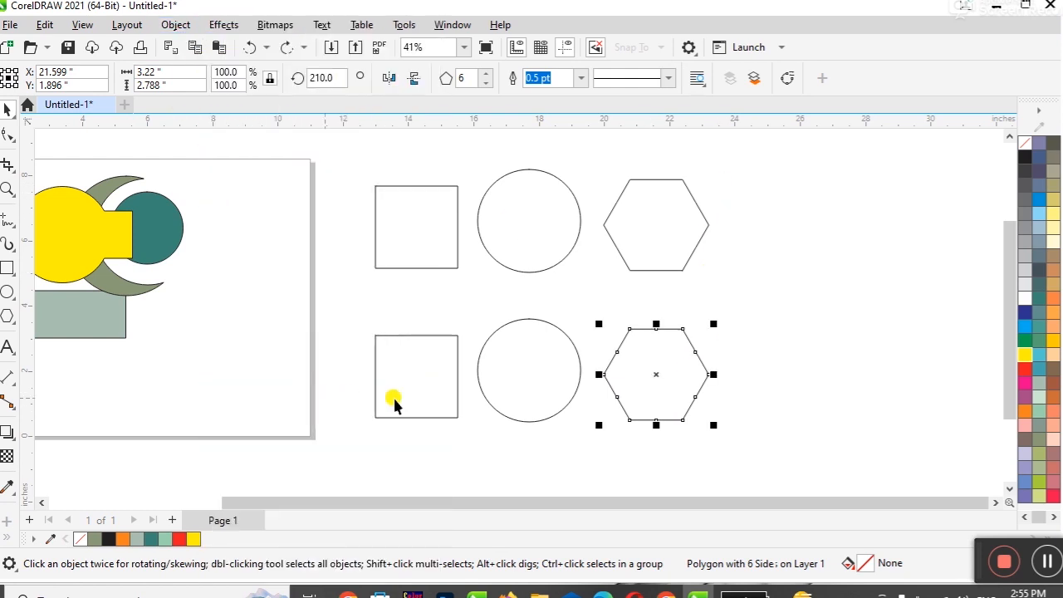
Step: Convert the lower square and the lower circle to curves
left_click(457, 386)
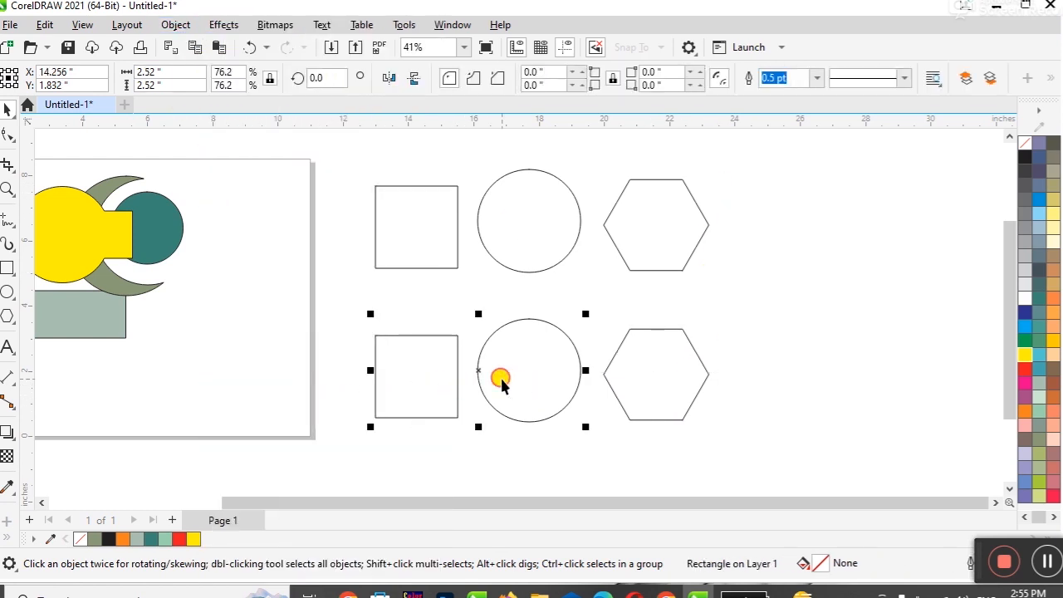
left_click(770, 274)
left_click(432, 373)
left_click(553, 368)
left_click(441, 382)
left_click(520, 377)
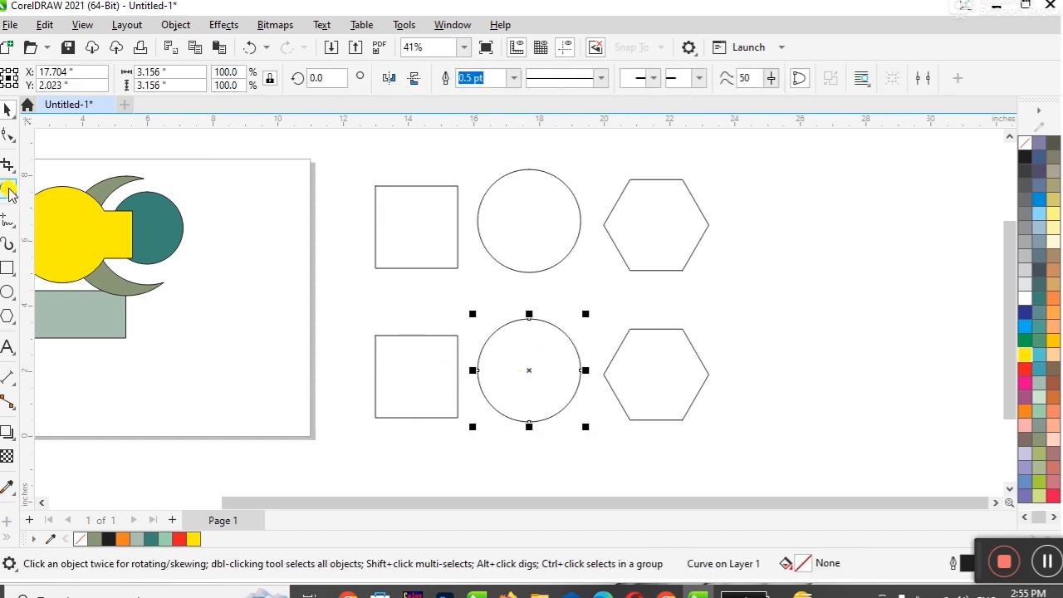
Step: Compare the object type and available properties of each original upper shape with its curve-converted copy below
left_click(9, 135)
left_click(8, 108)
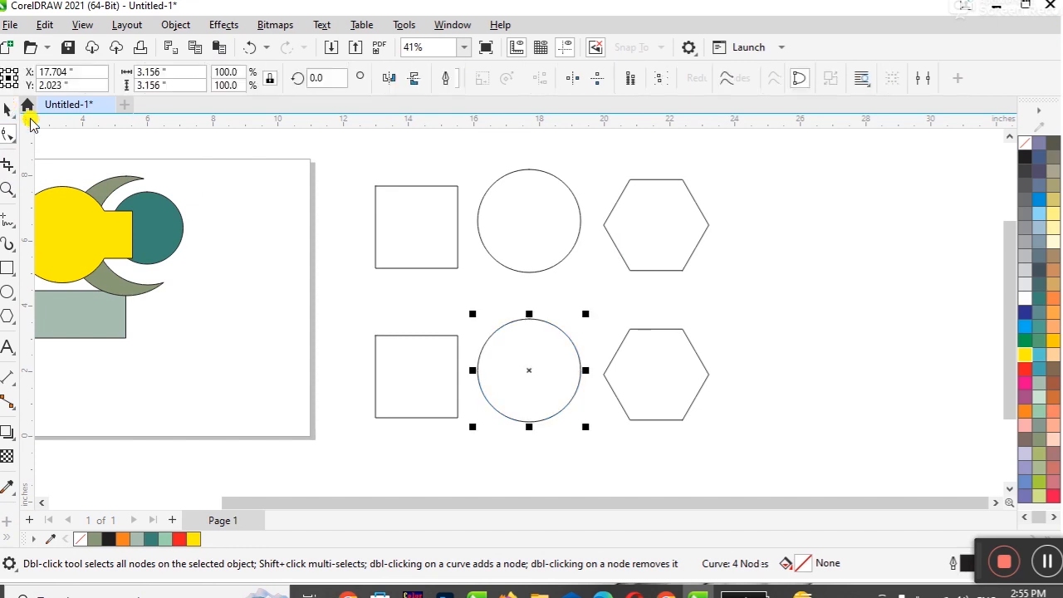
left_click(397, 240)
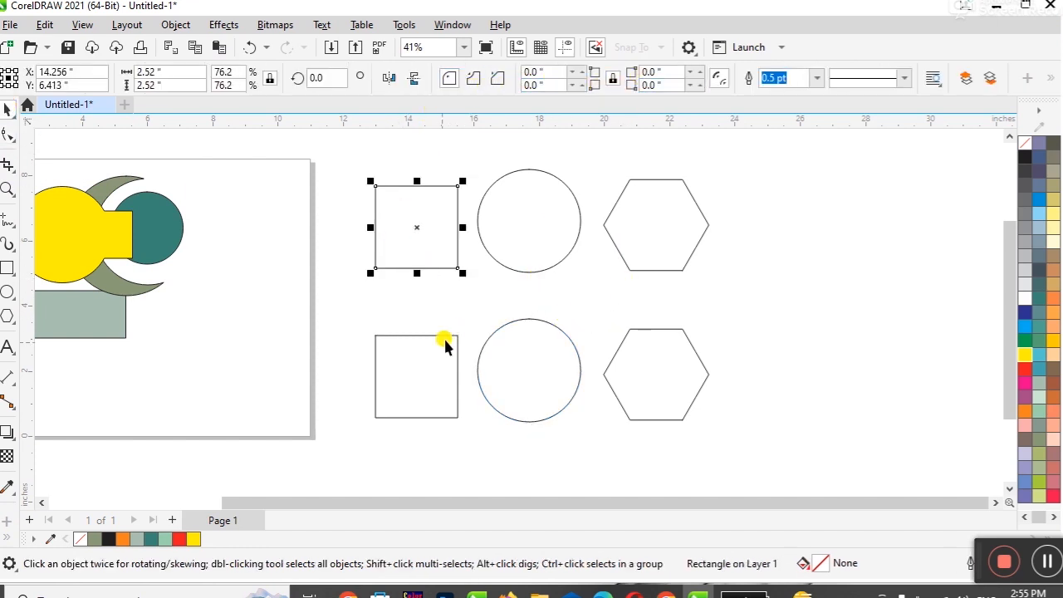
left_click(423, 368)
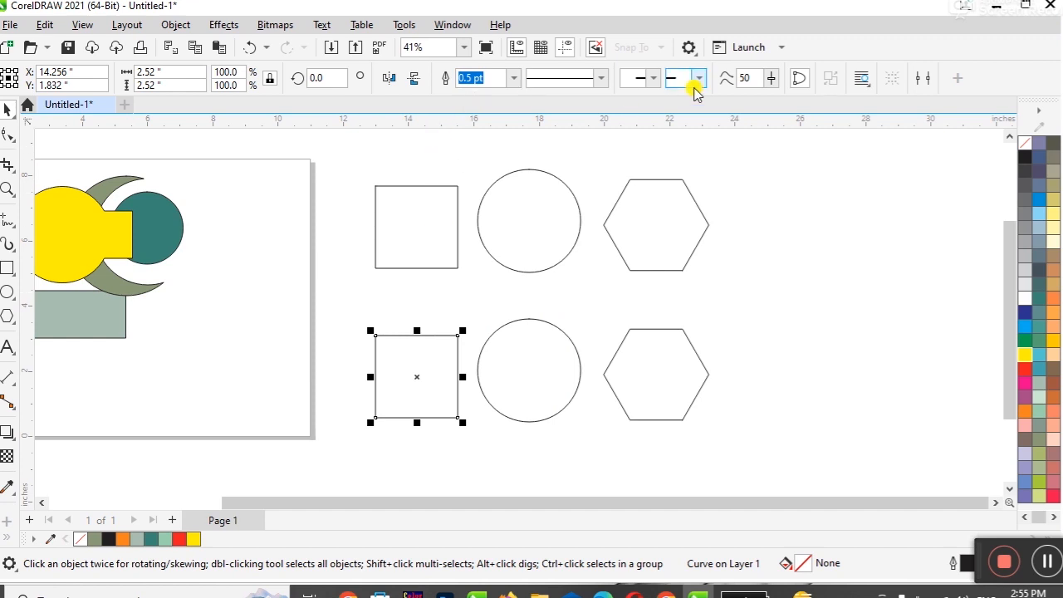
left_click(486, 241)
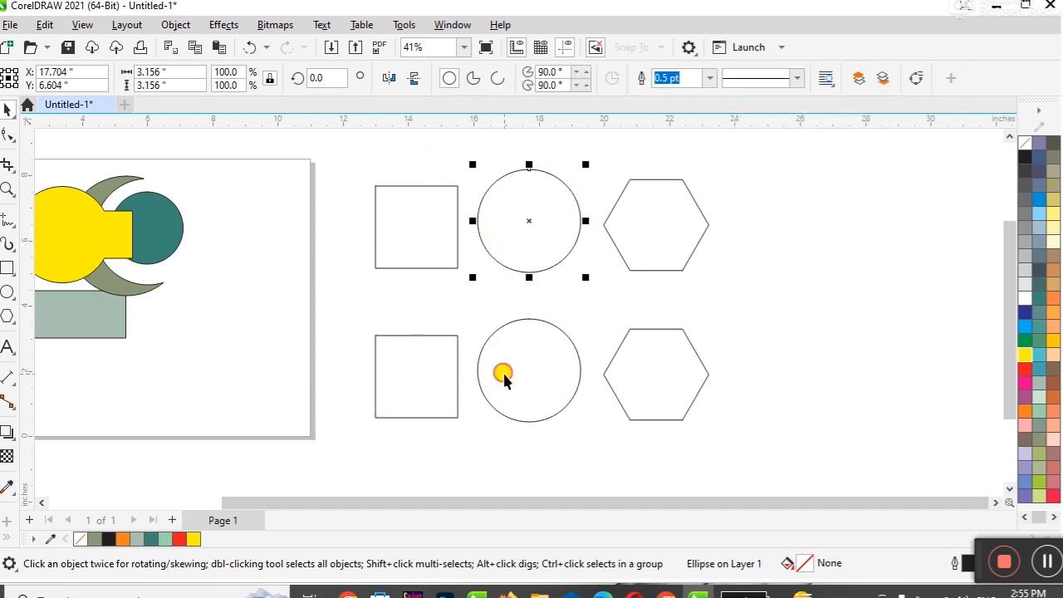
left_click(500, 371)
left_click(614, 264)
left_click(636, 396)
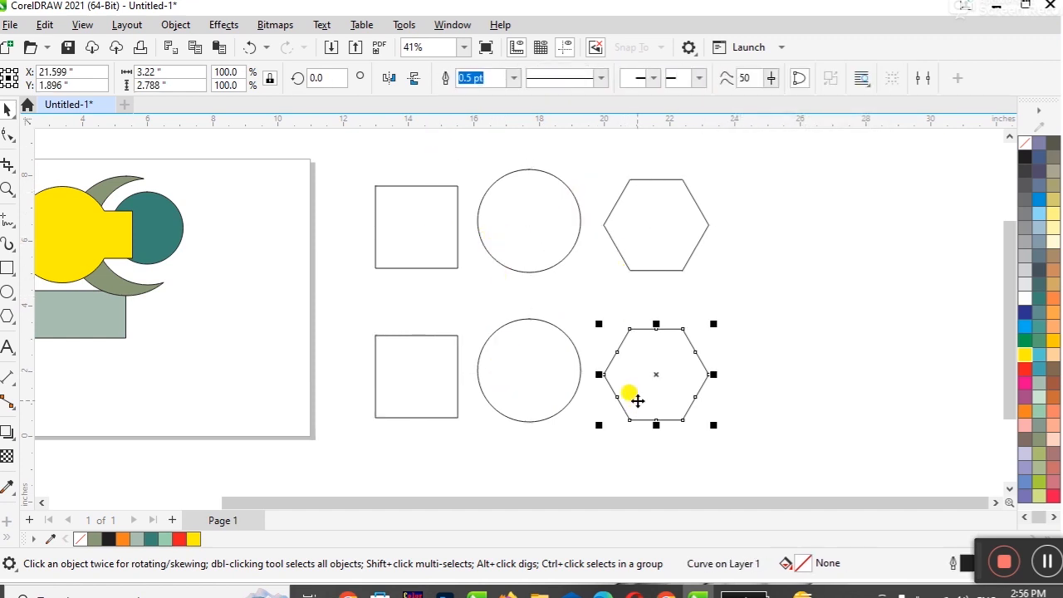
Step: Select the lower row of converted copies and the upper row of original shapes in turn
left_click_drag(767, 294, 641, 407)
left_click_drag(363, 439, 326, 445)
left_click_drag(341, 166, 566, 248)
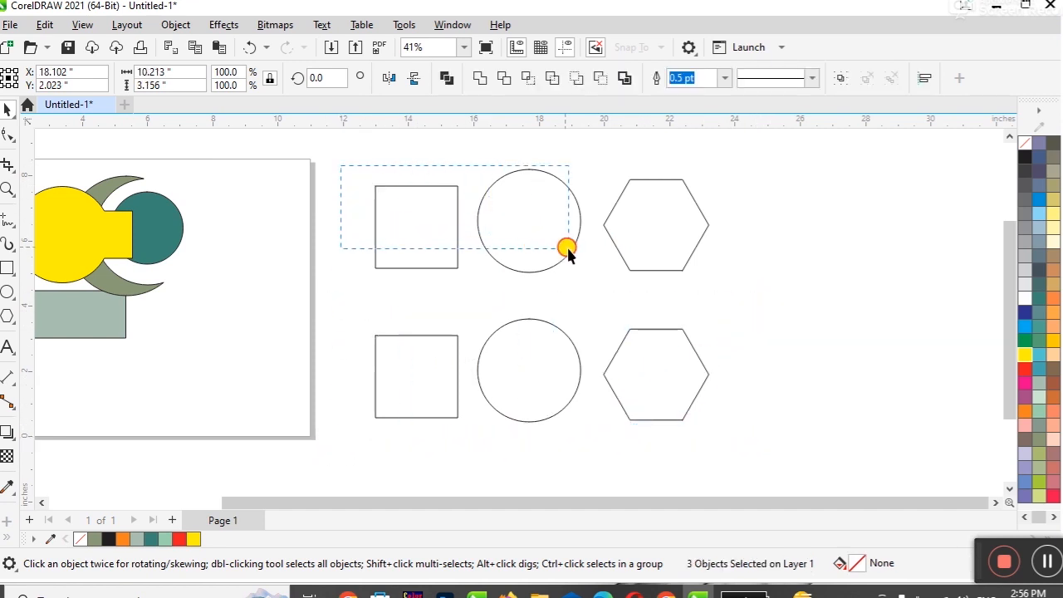
left_click_drag(733, 294, 734, 294)
left_click(734, 294)
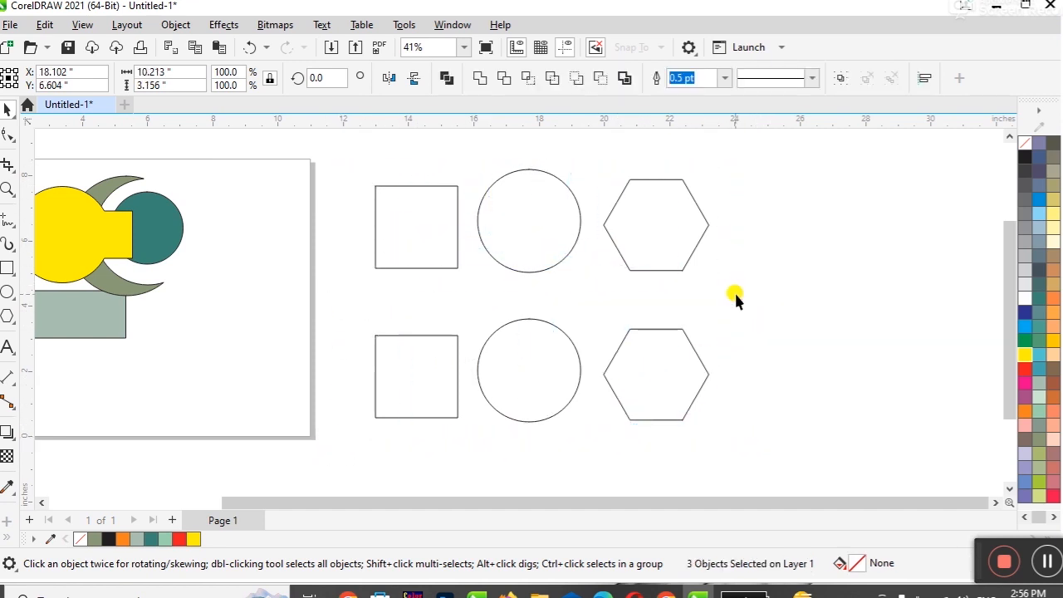
Step: Draw an open seven-point Bézier curve to the right of the two hexagons
left_click(8, 218)
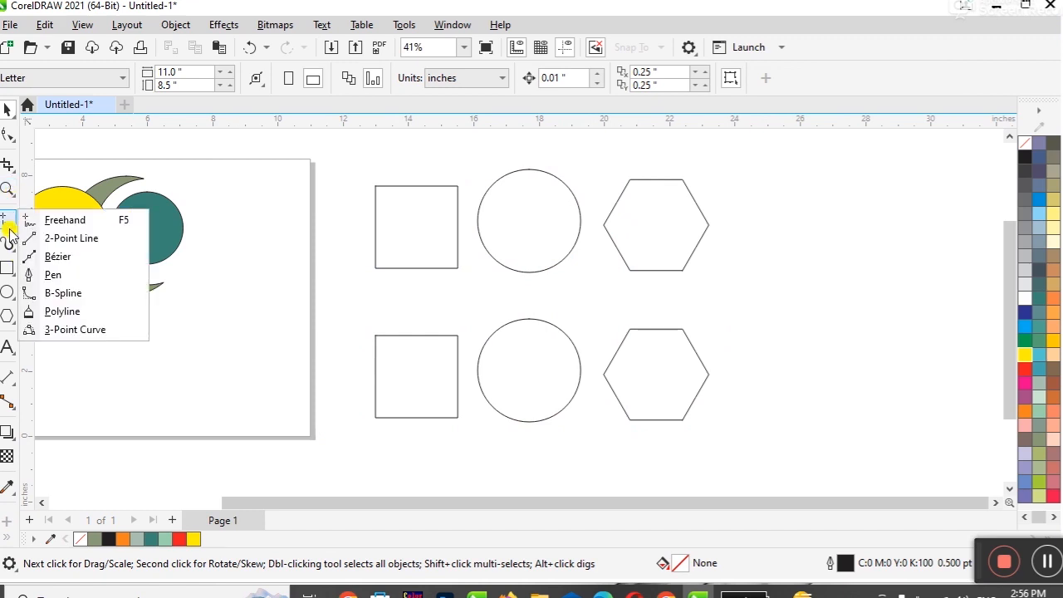
left_click(60, 257)
left_click(770, 289)
left_click(797, 221)
left_click(911, 239)
left_click(897, 293)
left_click(832, 313)
left_click(875, 380)
left_click(813, 406)
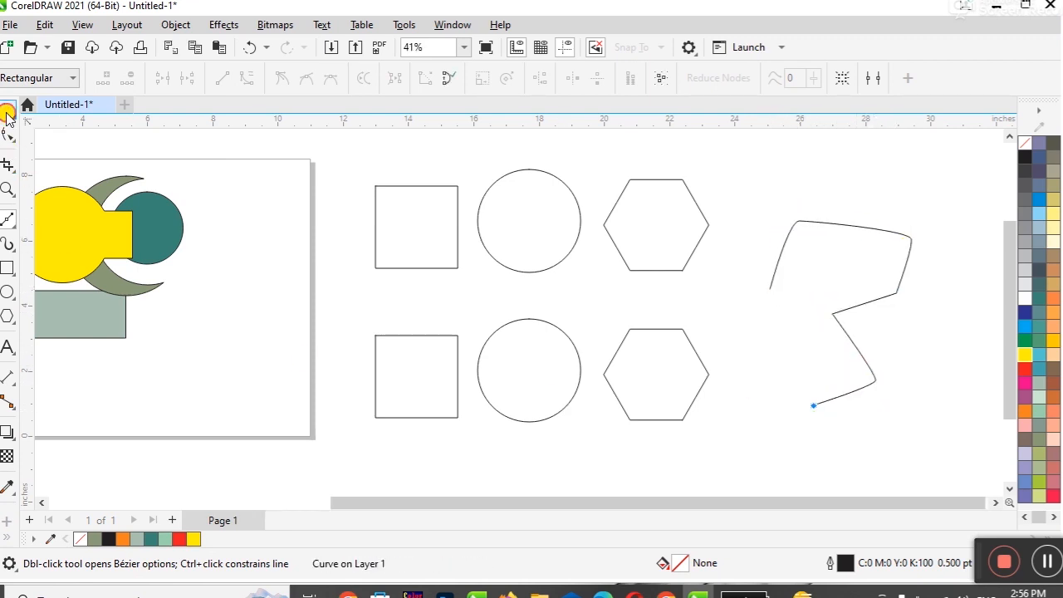
left_click(7, 111)
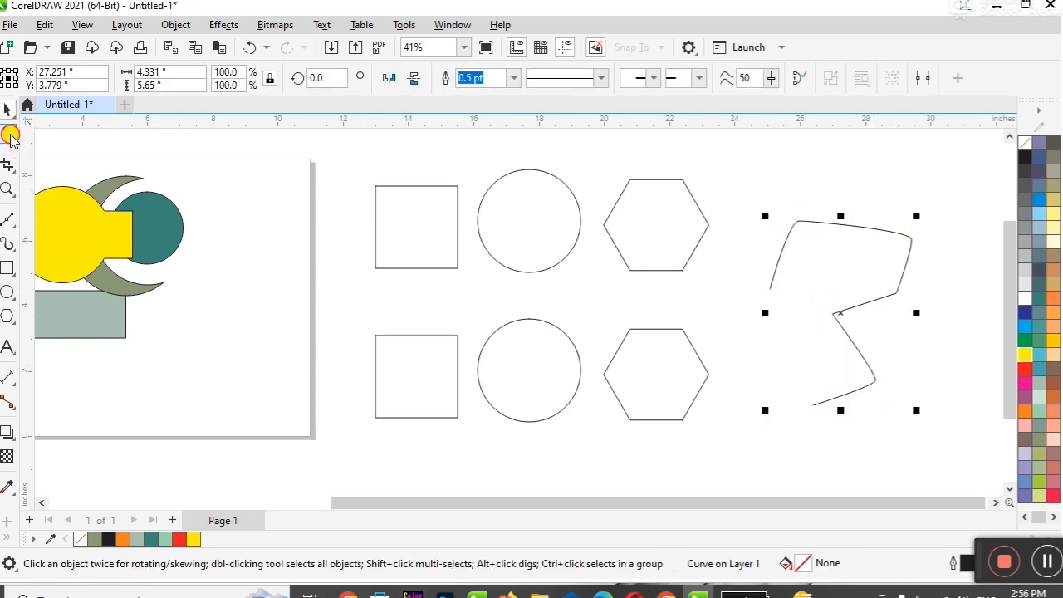
Step: Reshape the Bézier curve by moving its inner corner node down and its upper-right node up
left_click(9, 134)
left_click_drag(830, 314, 822, 334)
left_click_drag(908, 240, 905, 217)
Step: Distort the converted hexagon, circle and square by pulling one node of each: rightward, downward and inward respectively
left_click(650, 354)
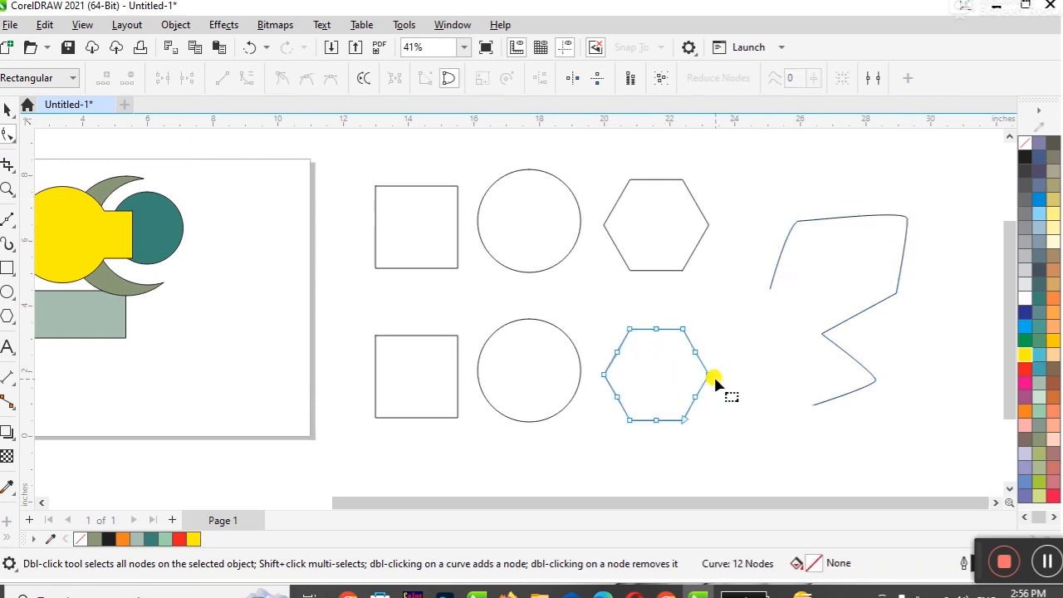
left_click_drag(710, 375, 764, 372)
left_click(547, 337)
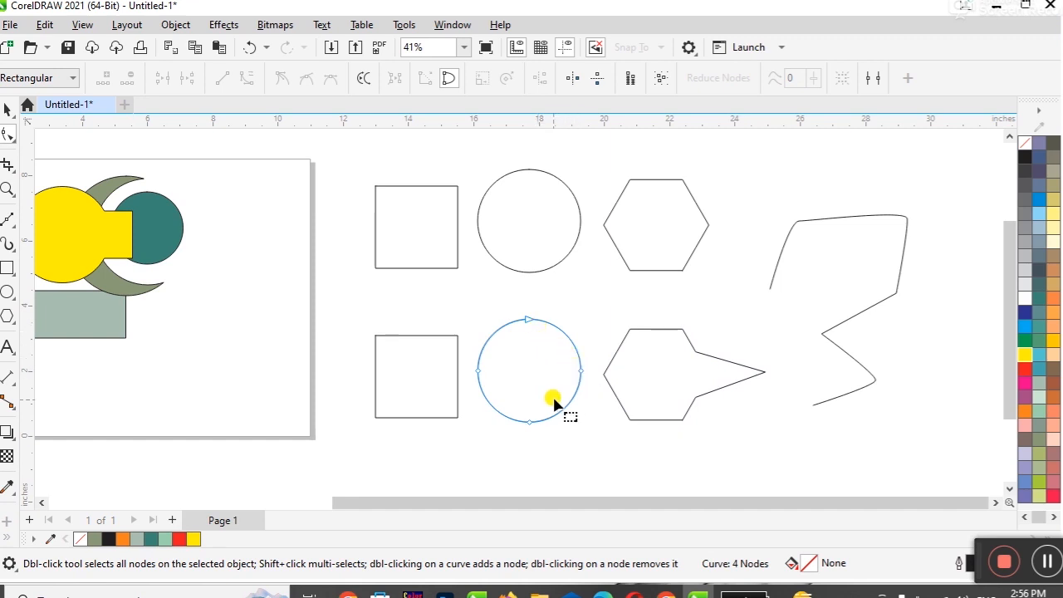
left_click_drag(532, 421, 529, 453)
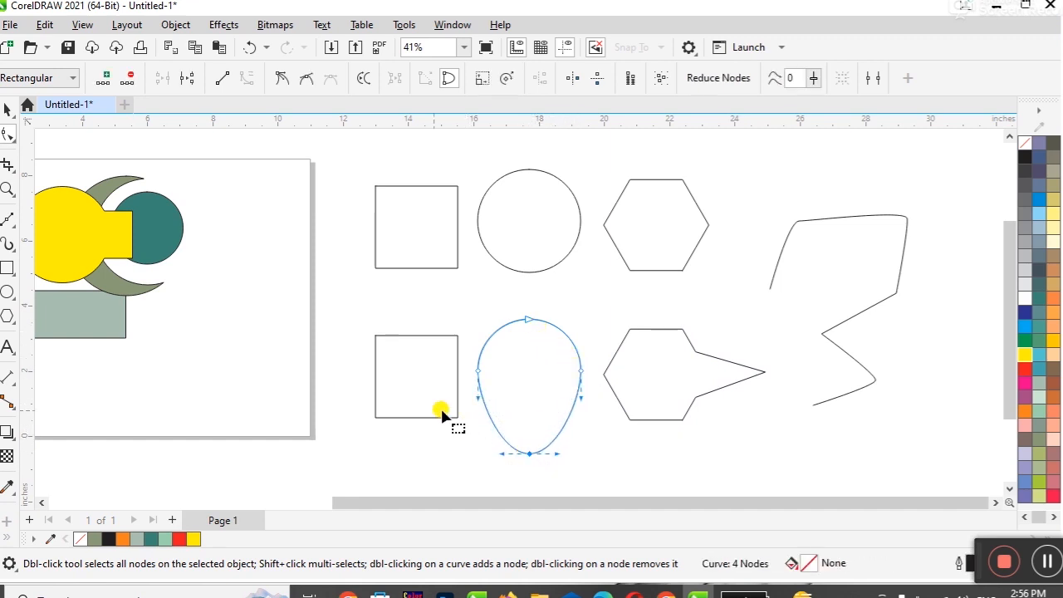
left_click(446, 360)
left_click_drag(458, 335, 400, 384)
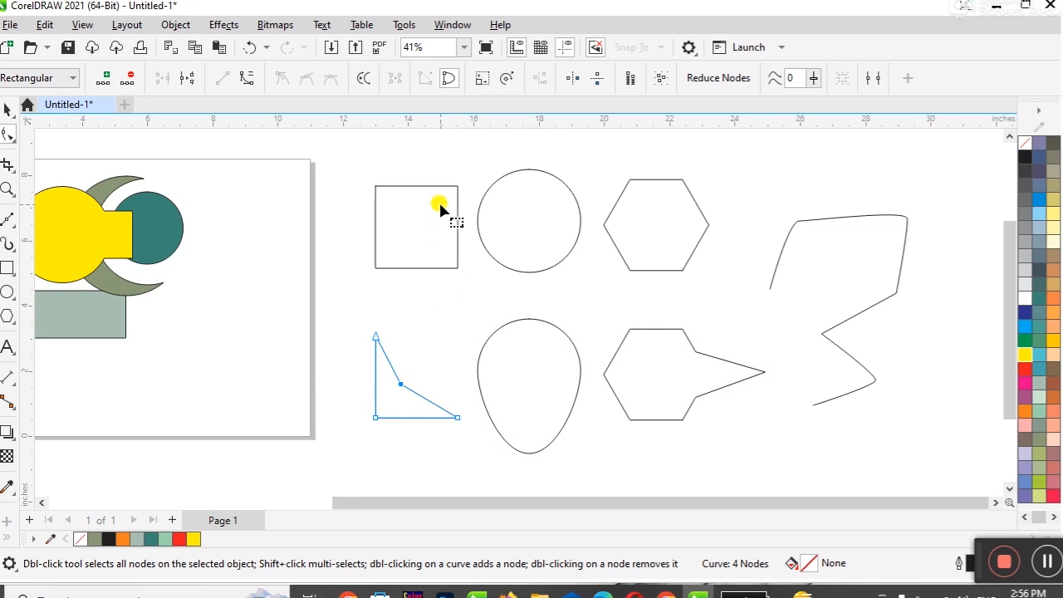
key("space")
left_click_drag(536, 502, 508, 503)
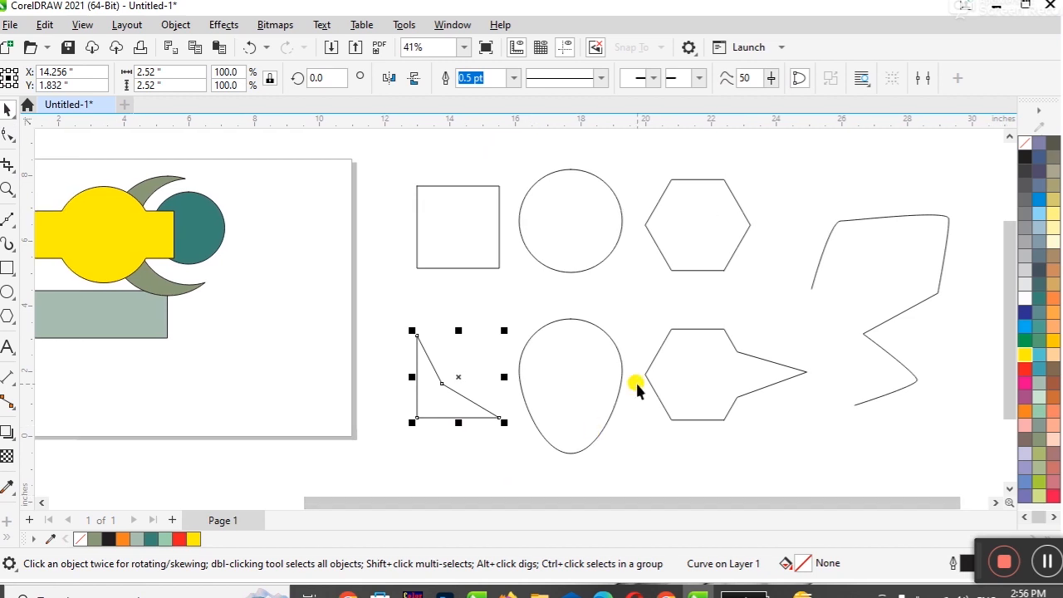
Step: Add the text "Convert with Ctrl, Q ( Convert to Curve )" between the two rows and enlarge it to about 42 pt
left_click(427, 328)
left_click(9, 345)
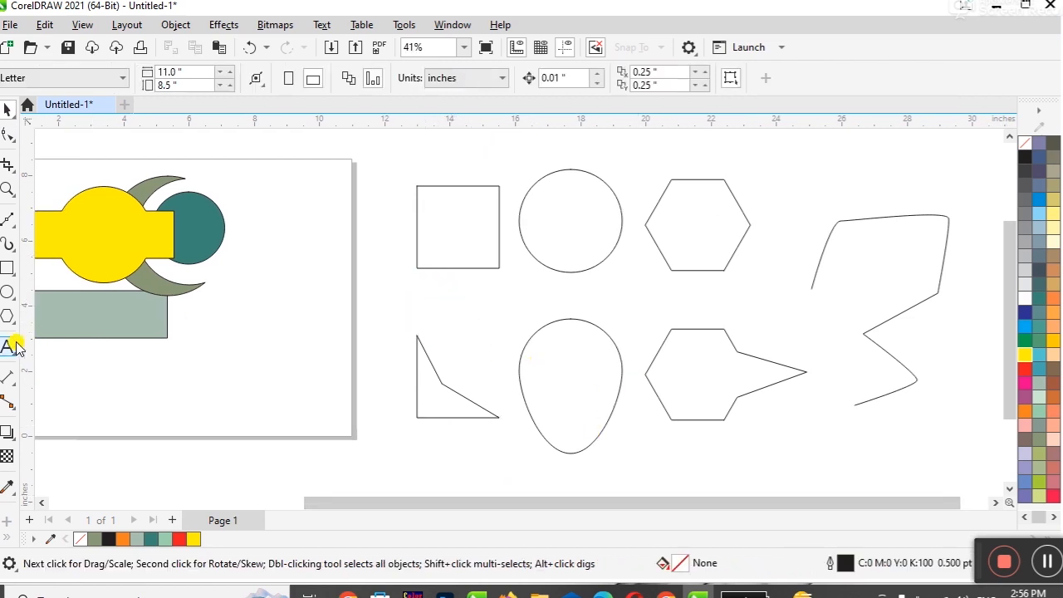
left_click(391, 297)
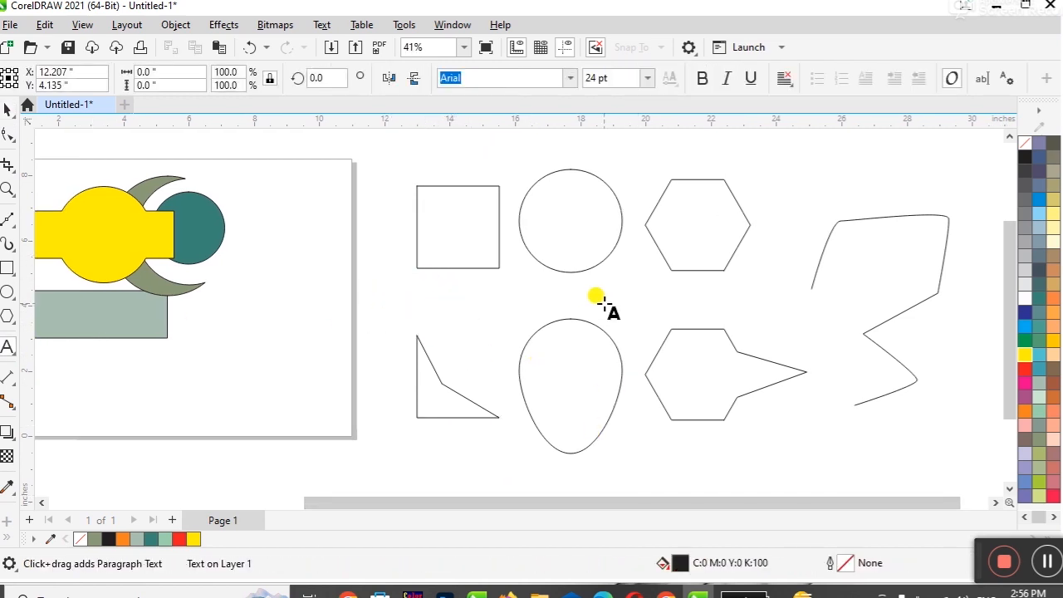
type("Convert with Ctrl")
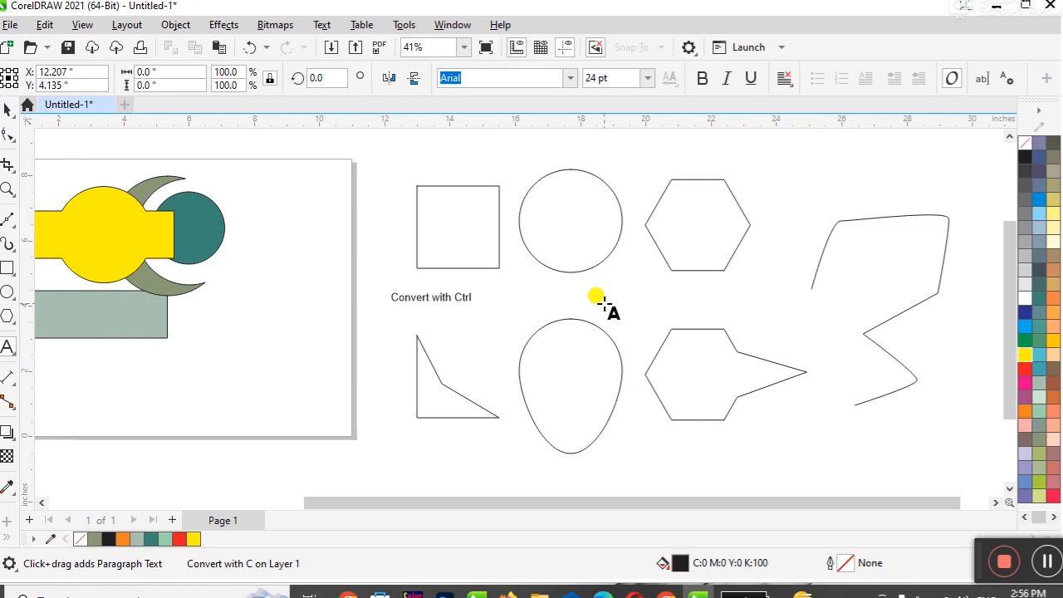
type(", Q  ")
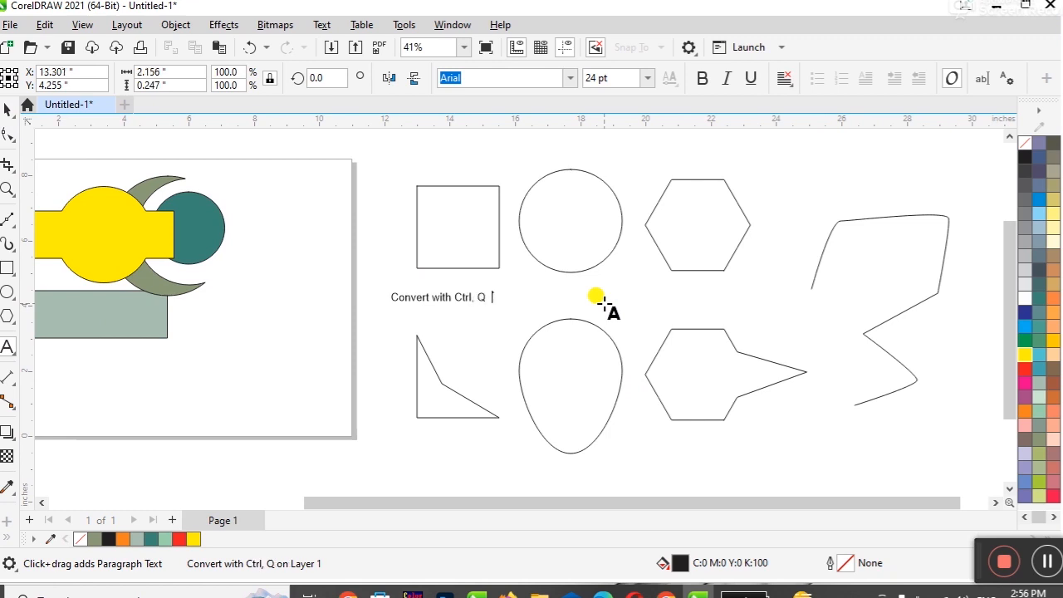
type("(  Convert")
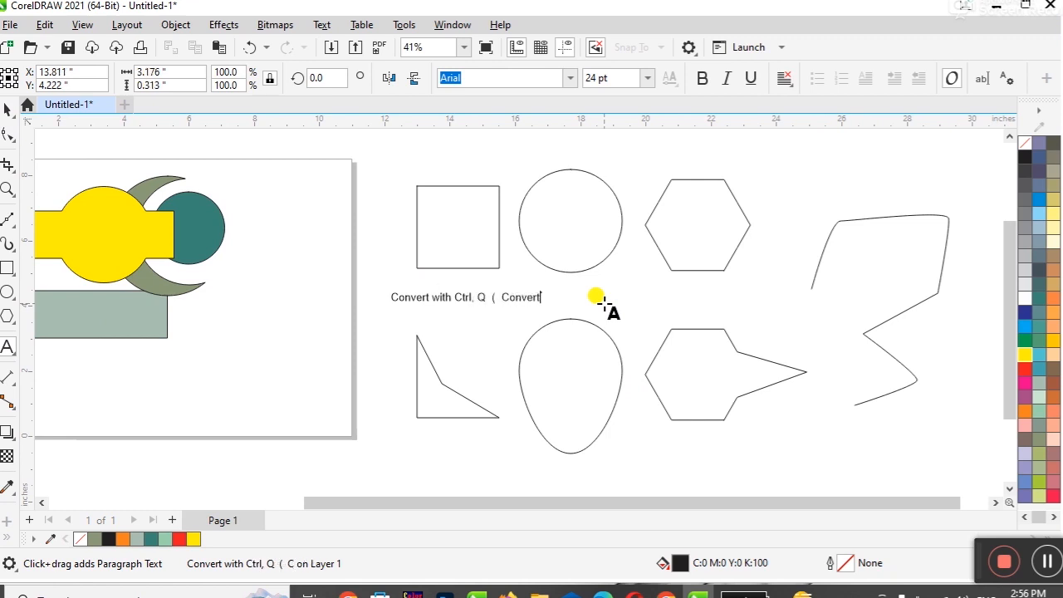
type(" to Curve")
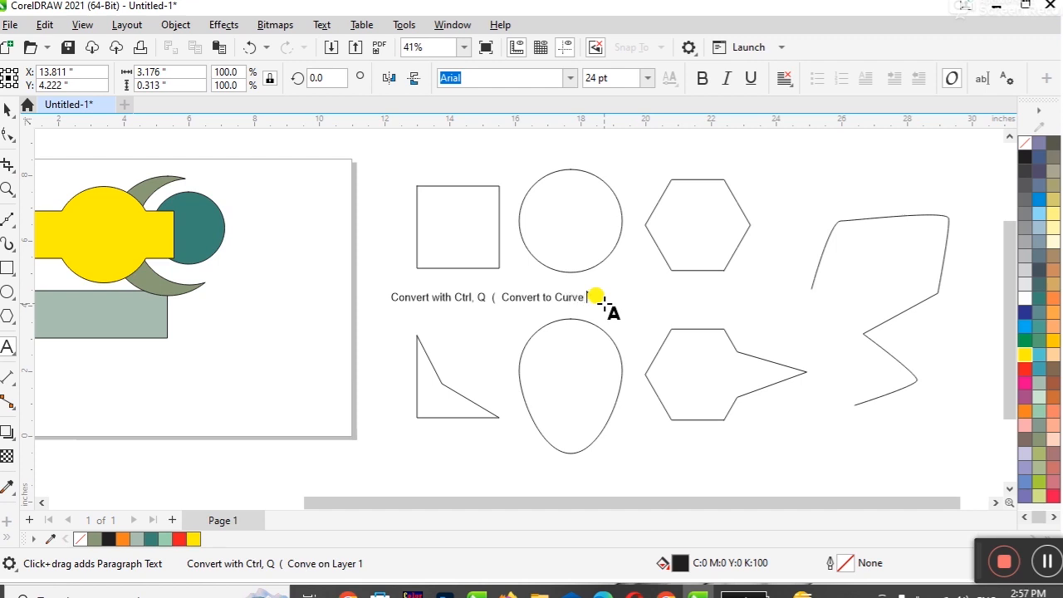
left_click(8, 108)
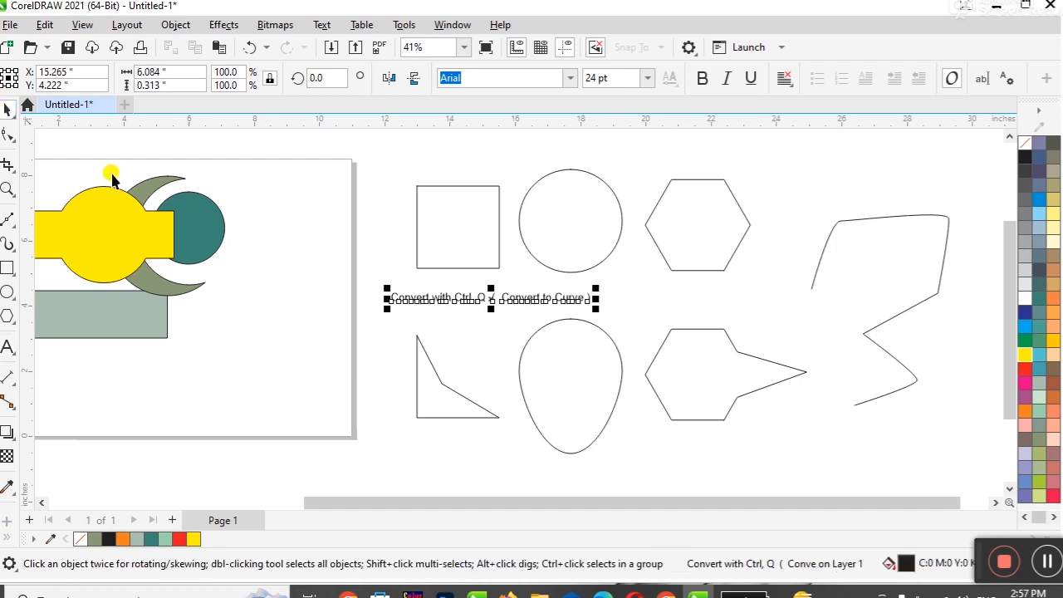
left_click_drag(595, 308, 745, 337)
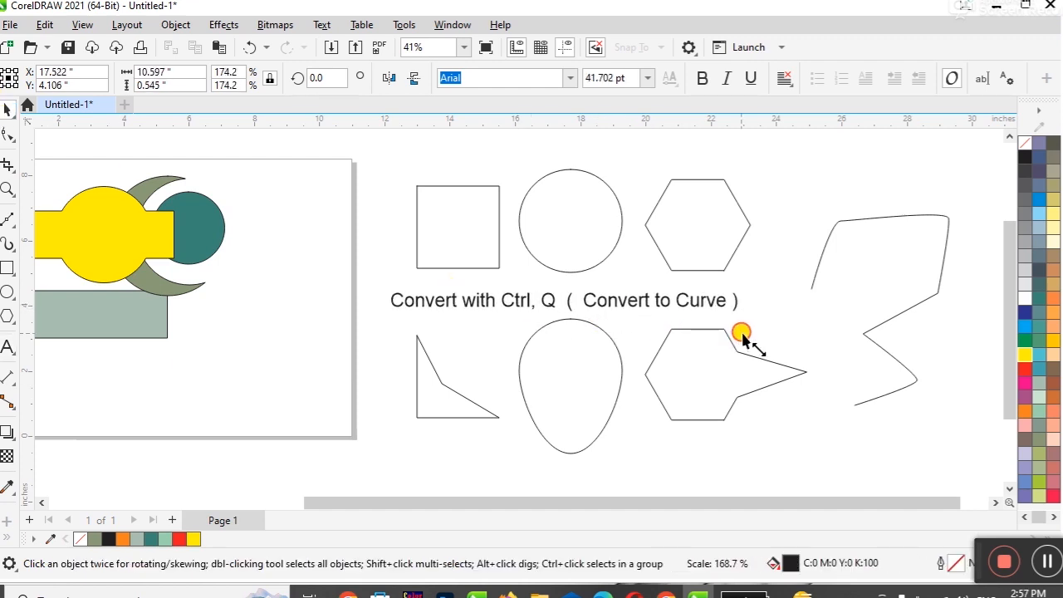
left_click(669, 463)
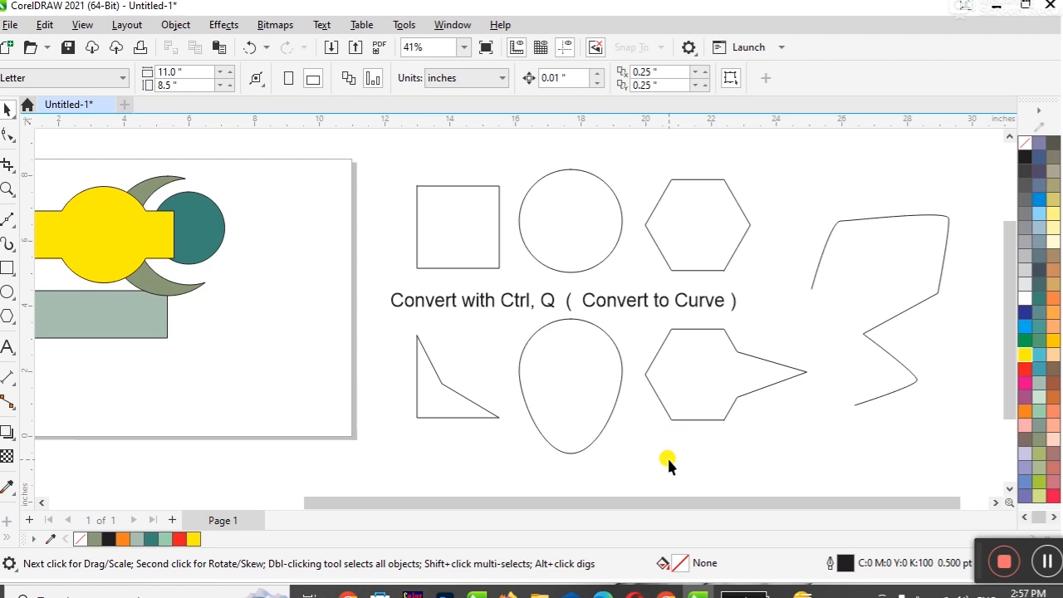
Step: Delete both rows of shapes, the text label and the Bézier curve beside the page
left_click_drag(352, 156, 901, 438)
left_click_drag(963, 462, 970, 471)
key("Delete")
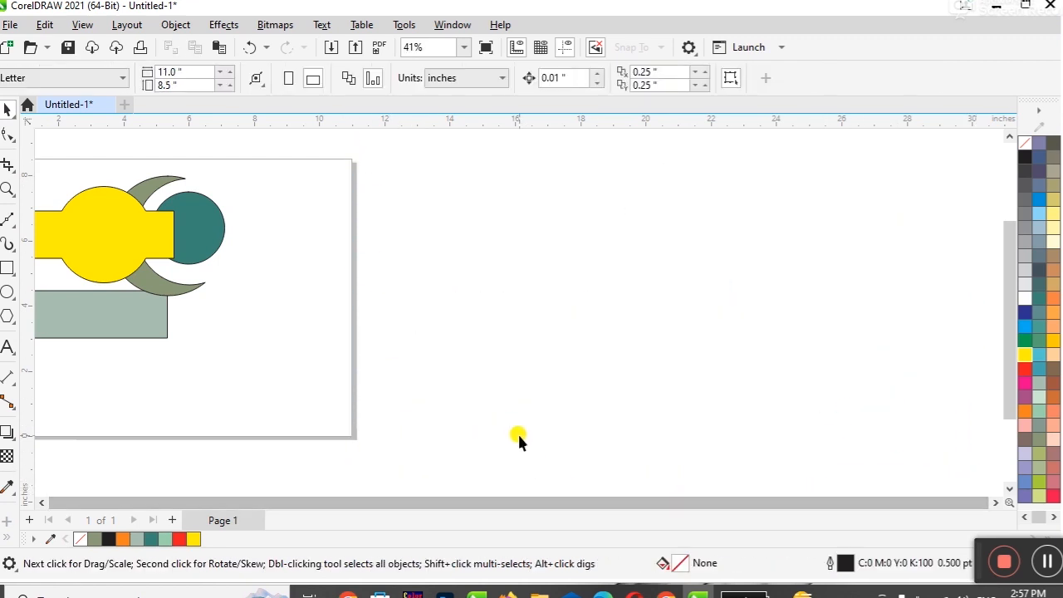
Step: Group the four coloured shapes that lie to the left of the page
key("F4")
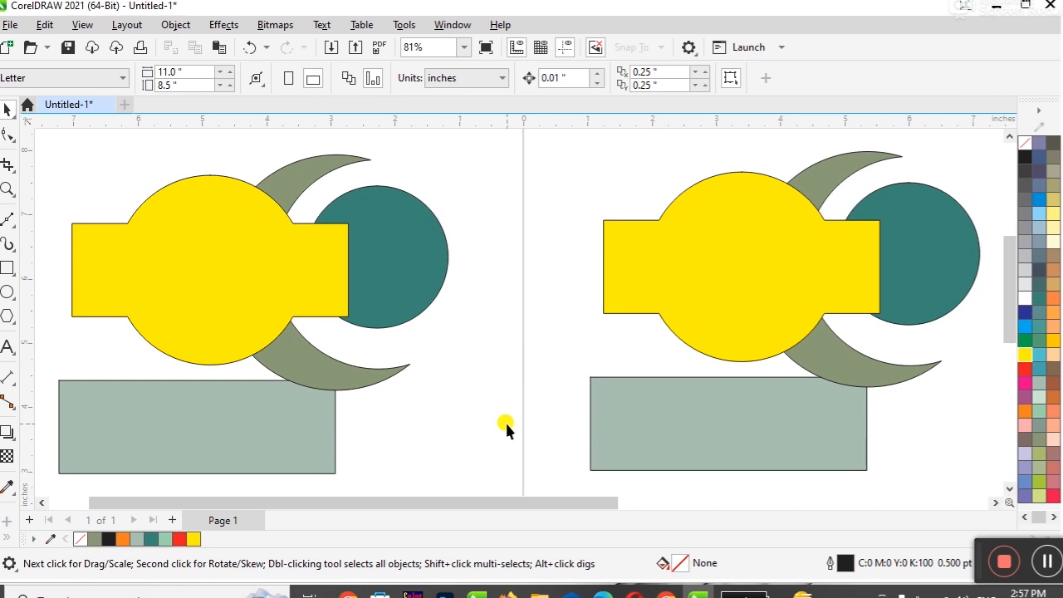
scroll(505, 421, "down", 2)
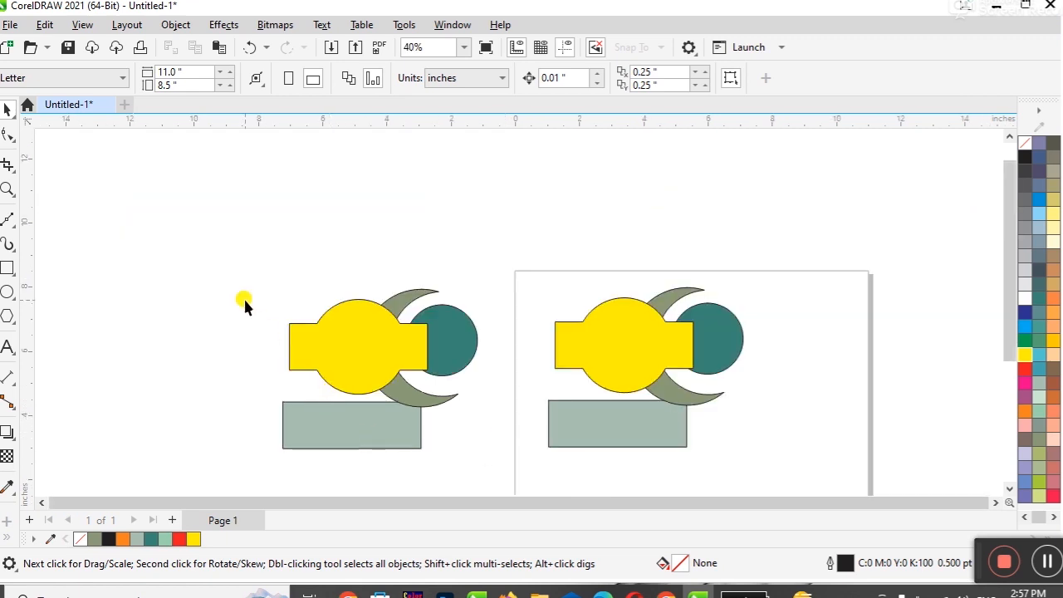
scroll(1005, 491, "down", 3)
left_click_drag(245, 149, 470, 347)
left_click(410, 331)
left_click(459, 231)
left_click(254, 152)
left_click_drag(485, 348, 484, 349)
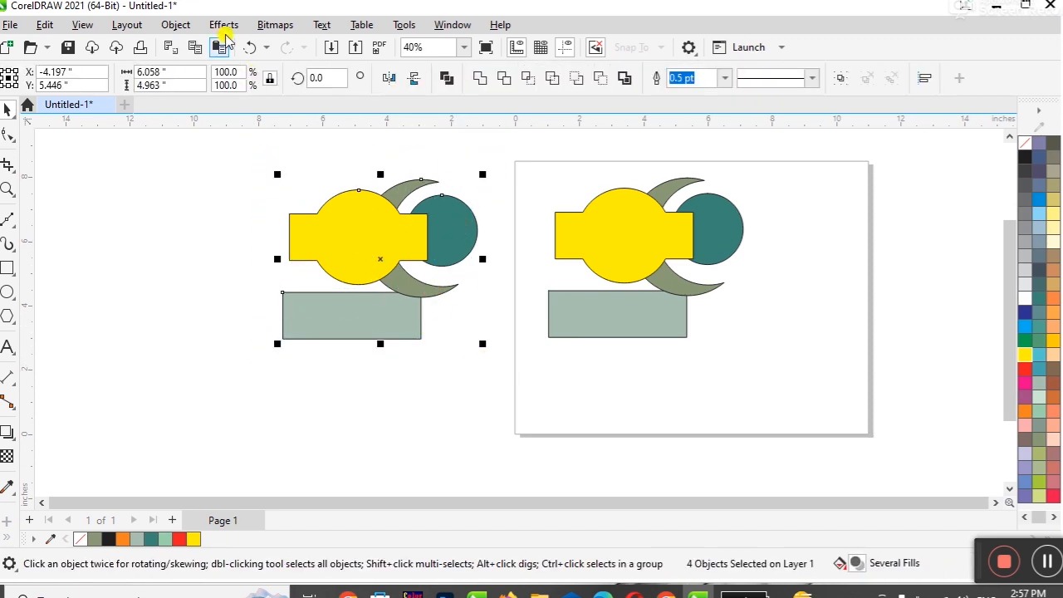
left_click(175, 24)
mouse_move(259, 253)
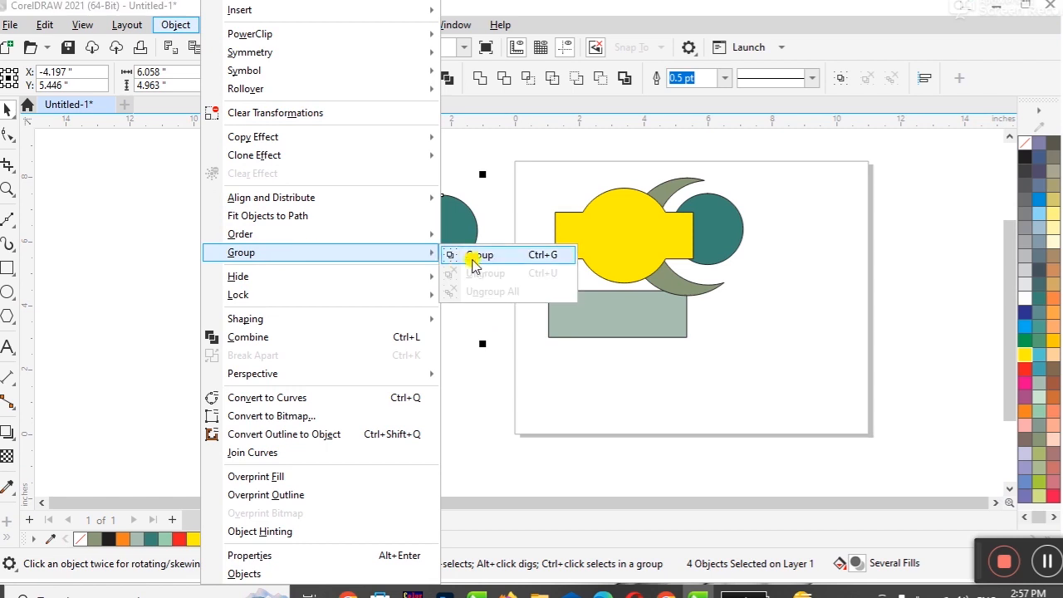
left_click(475, 257)
Step: Move the grouped shapes farther left, away from the page
left_click(476, 352)
left_click_drag(378, 329, 292, 334)
left_click(523, 186)
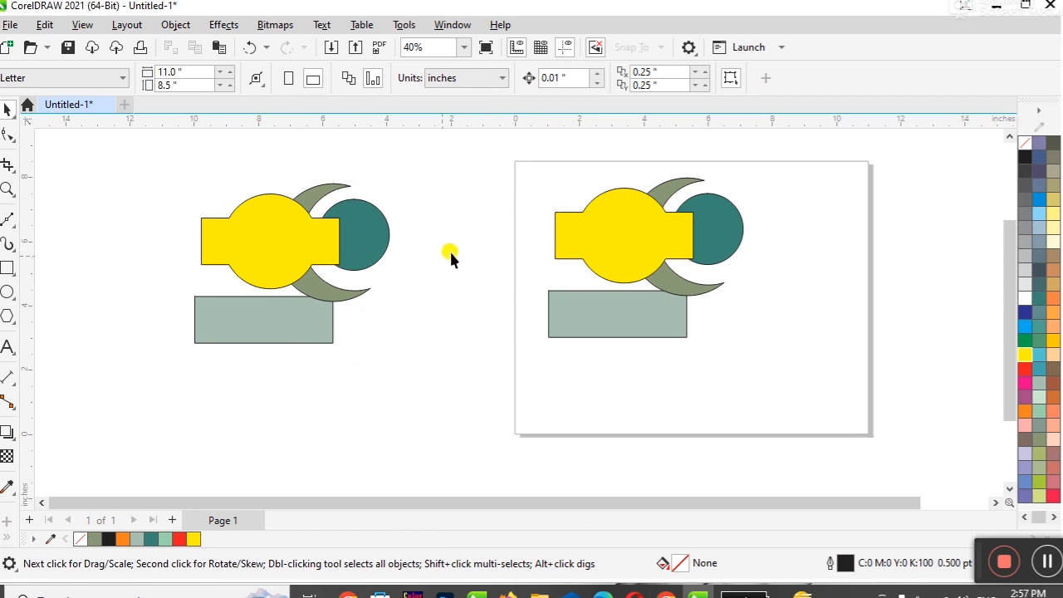
Step: Delete the grouped shapes beside the page and the matching set of shapes on the page
left_click_drag(164, 179, 411, 391)
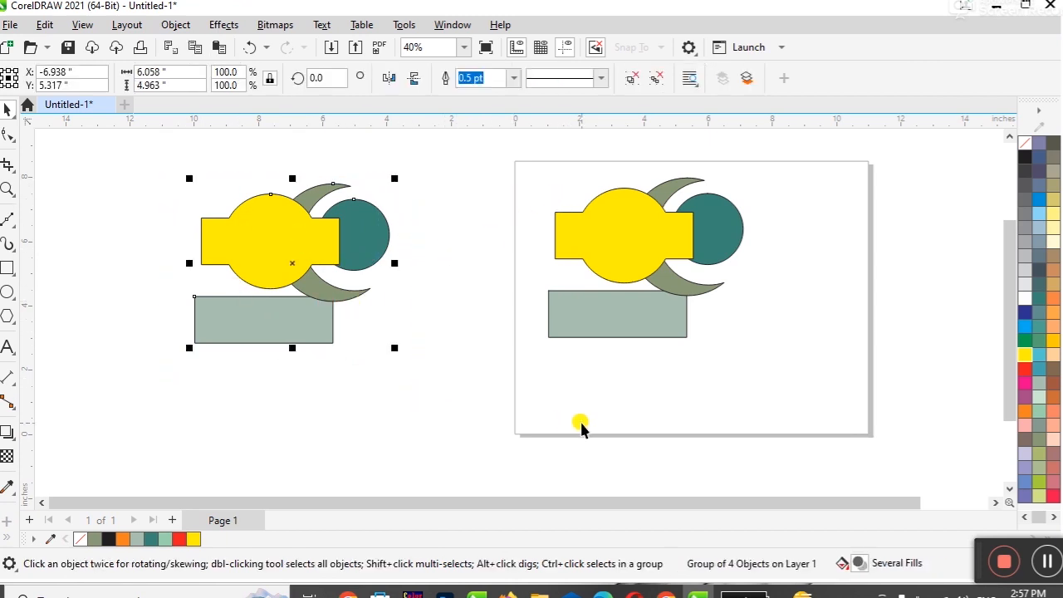
key("Delete")
left_click_drag(496, 161, 781, 407)
key("Delete")
Step: Draw a grey-green circle about 4.34 inches wide left of the page and make two overlapping copies of it
left_click(7, 291)
left_click_drag(211, 267, 287, 341)
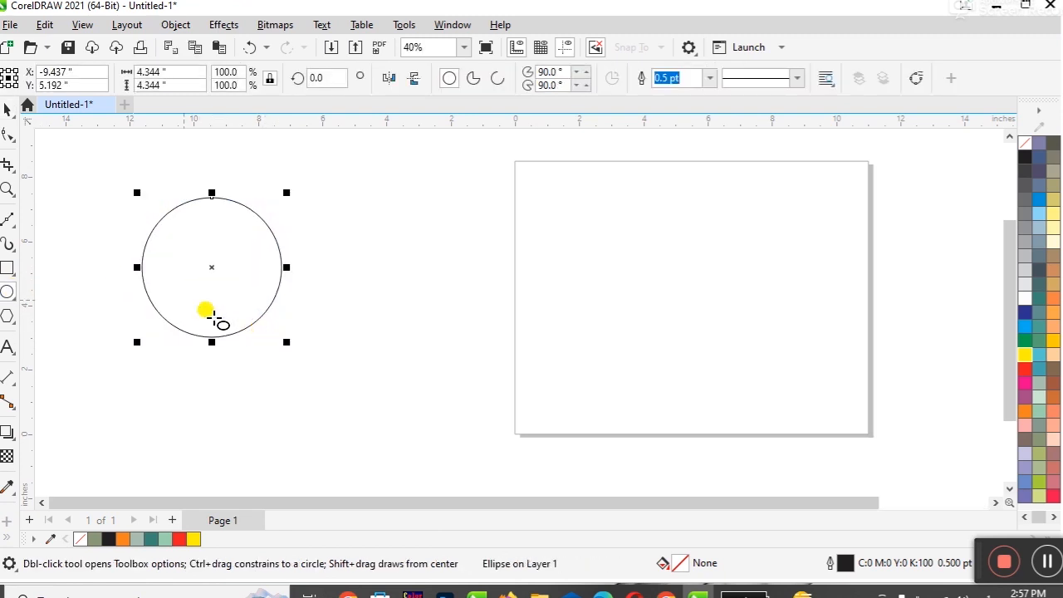
left_click(6, 108)
left_click(1038, 382)
left_click_drag(219, 252, 244, 340)
Step: Fill the upper-right circle with orange and the lower circle with yellow
left_click(352, 275)
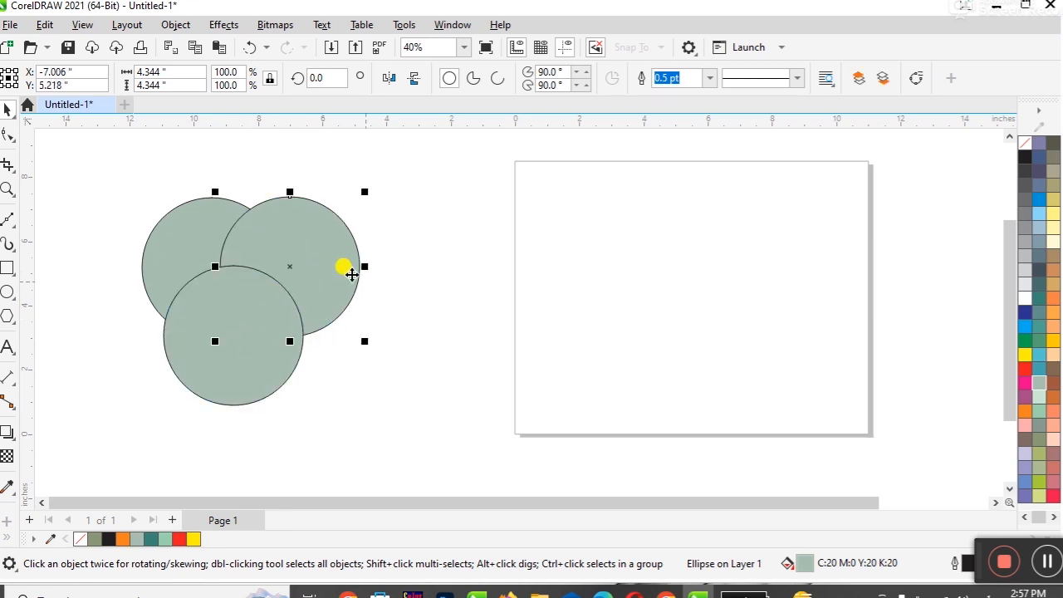
left_click(1039, 397)
left_click(241, 330)
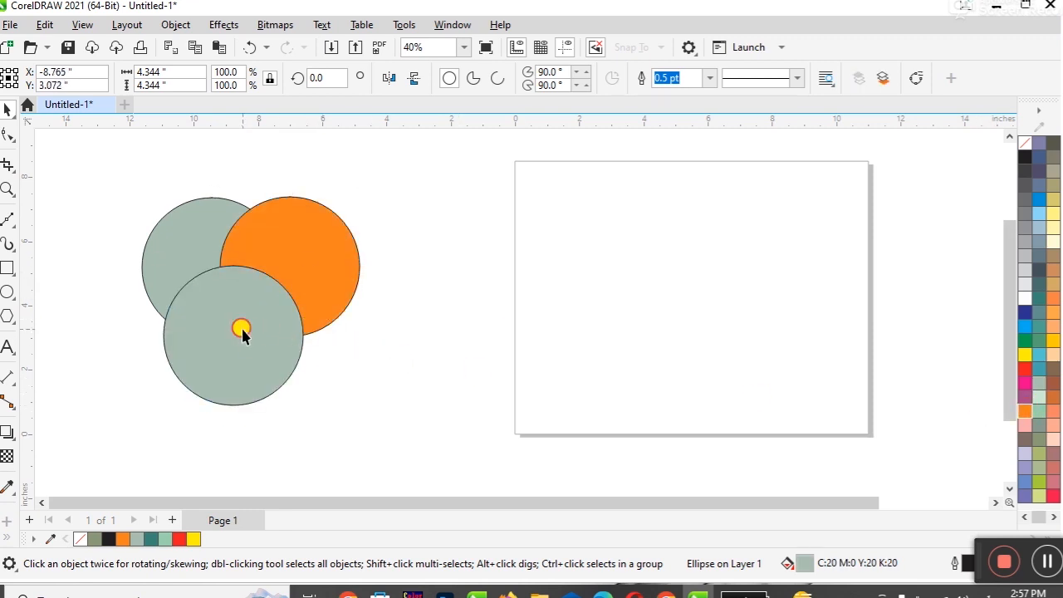
left_click(1024, 357)
Step: Place a copy of the three overlapping circles on the page
left_click_drag(85, 166, 404, 434)
left_click_drag(272, 327, 696, 292)
left_click(100, 199)
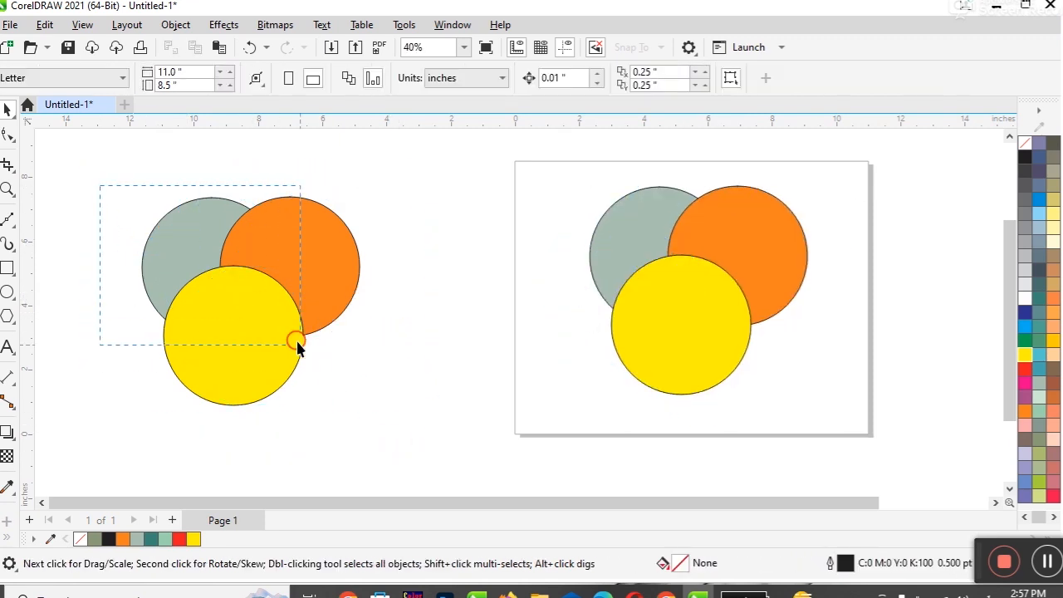
Step: Group the three circles left of the page and shift the group slightly
left_click_drag(296, 347, 344, 362)
left_click(176, 24)
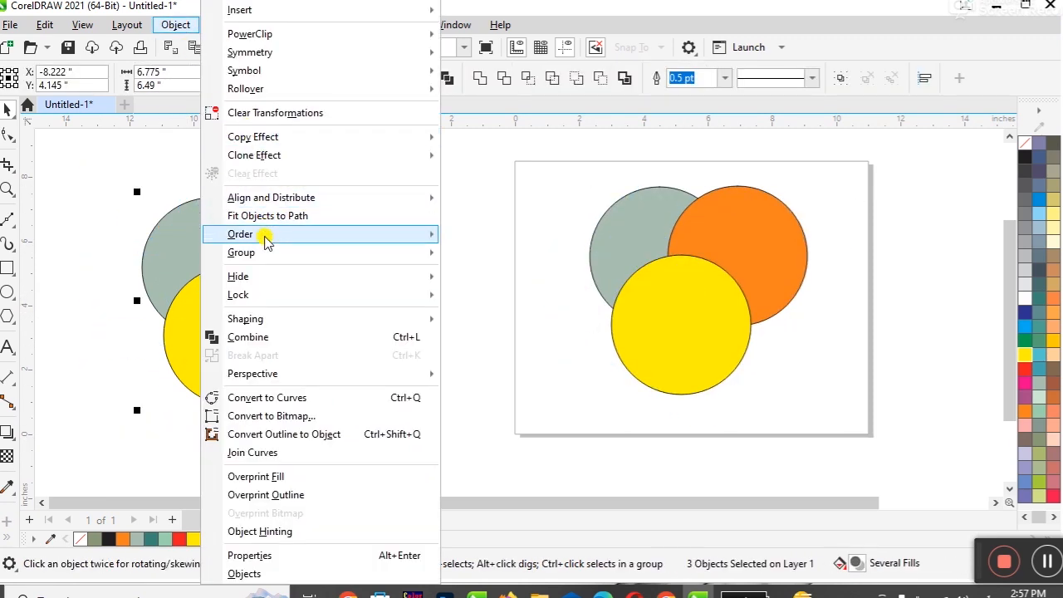
mouse_move(393, 259)
left_click(453, 255)
left_click(553, 158)
left_click_drag(553, 157, 856, 435)
left_click_drag(328, 296, 299, 297)
Step: Ungroup the three circles left of the page and move them individually
left_click(176, 24)
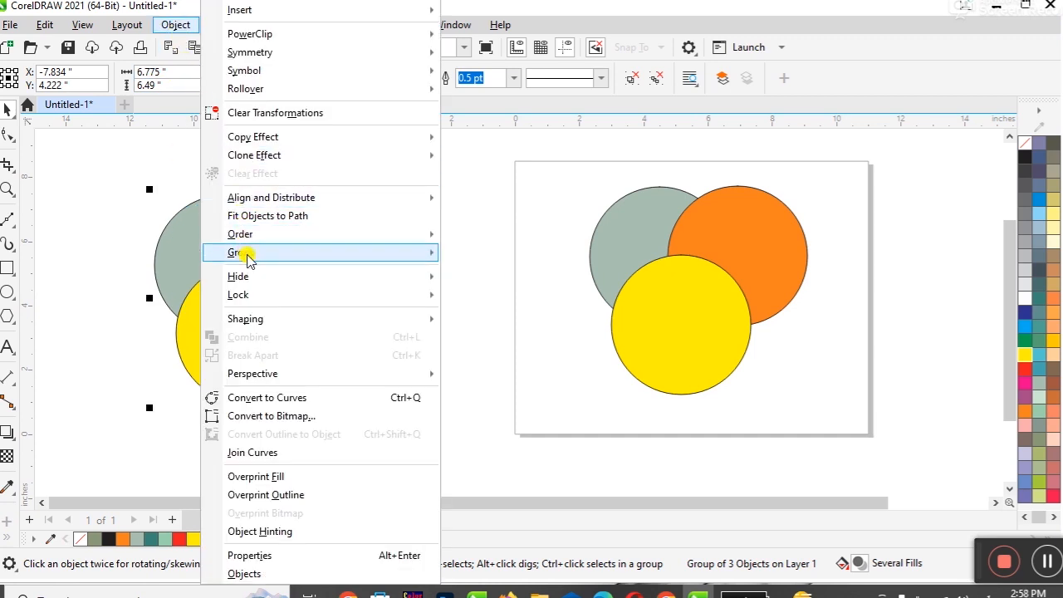
mouse_move(247, 256)
left_click(511, 278)
left_click(401, 373)
left_click(330, 285)
left_click(280, 332)
left_click_drag(229, 250, 220, 246)
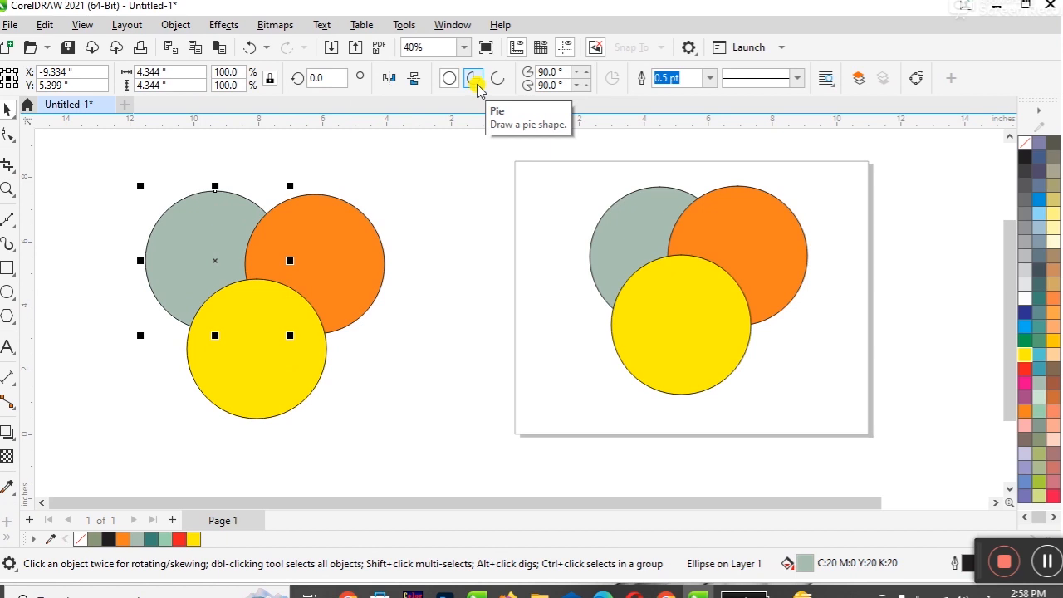
Step: Combine the three circles on the page into one object and move it slightly down and to the left
left_click_drag(556, 167, 818, 407)
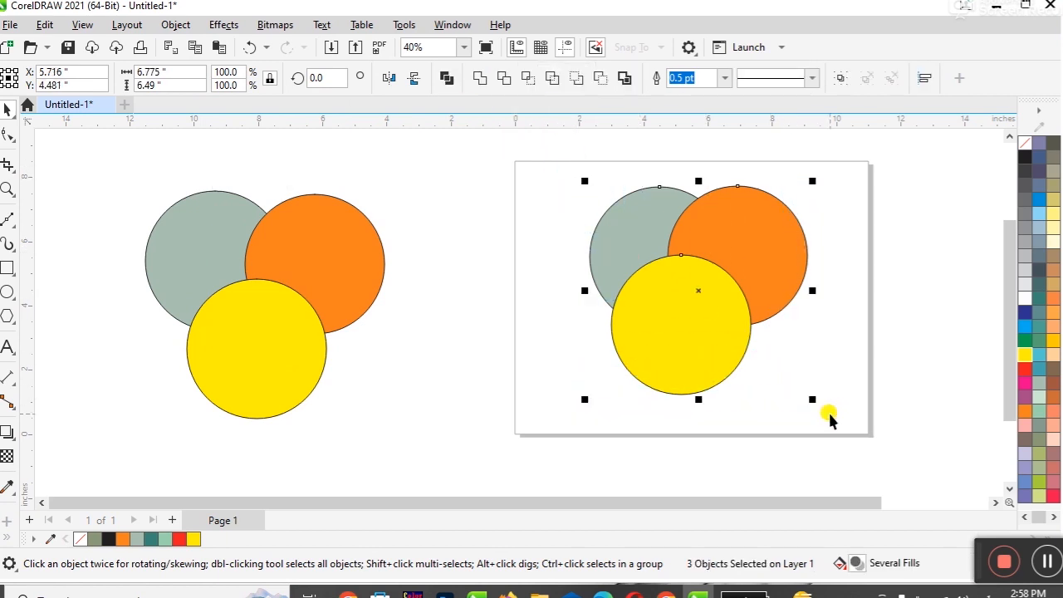
left_click(174, 25)
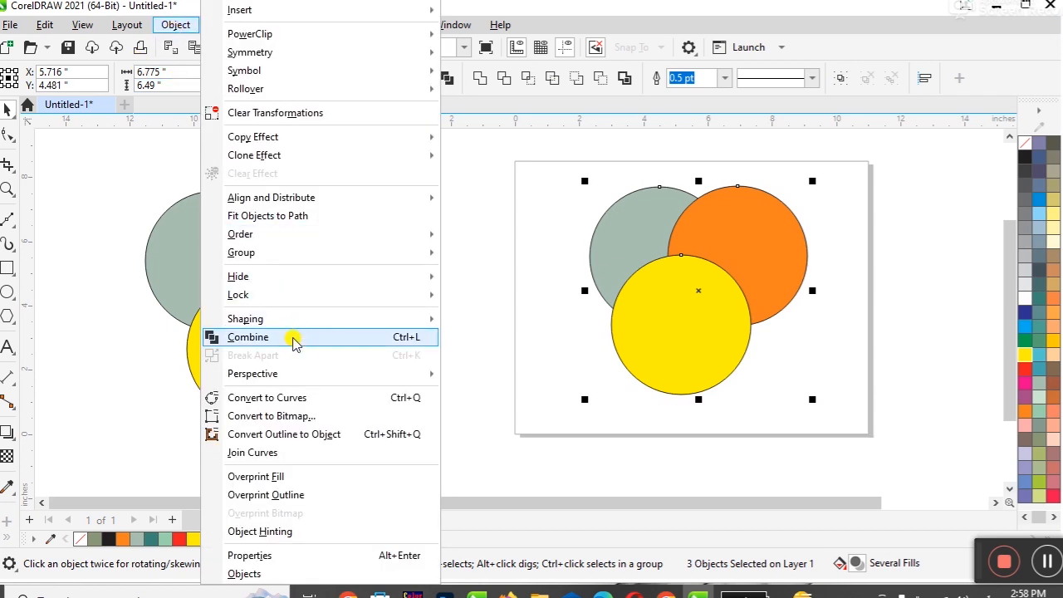
left_click(247, 337)
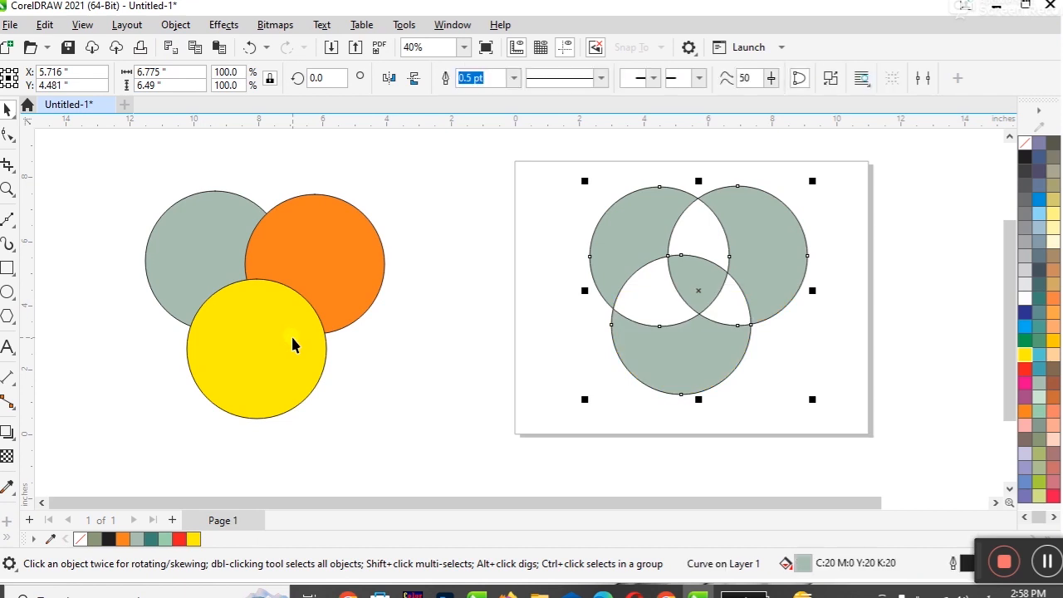
left_click(576, 324)
mouse_move(683, 365)
left_mouse_down()
mouse_move(661, 375)
mouse_move(671, 366)
left_mouse_up()
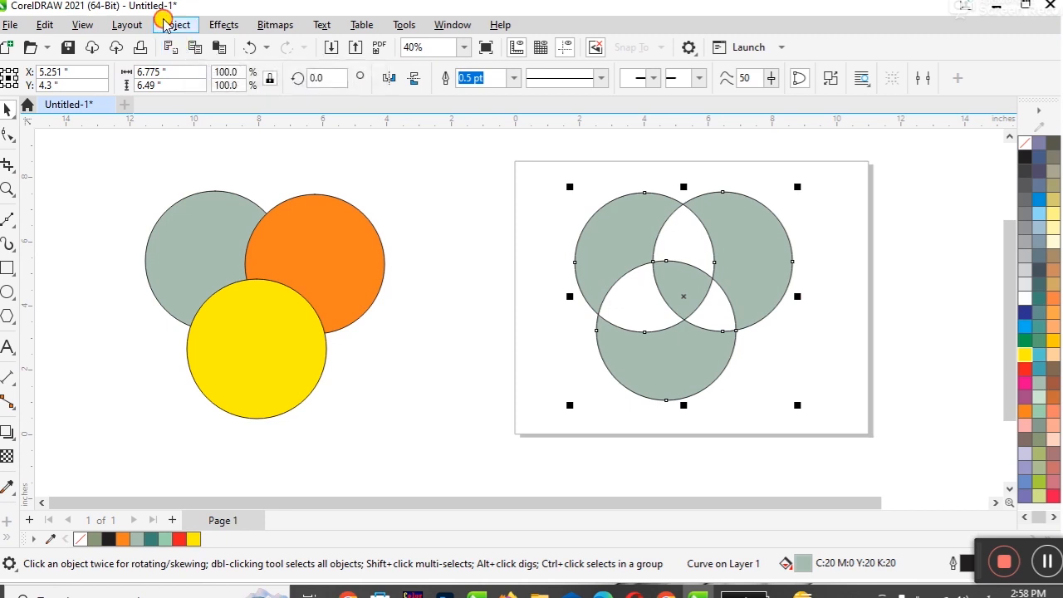
Step: Break the combined shape on the page apart and move the three resulting circles individually
left_click(175, 24)
left_click(265, 330)
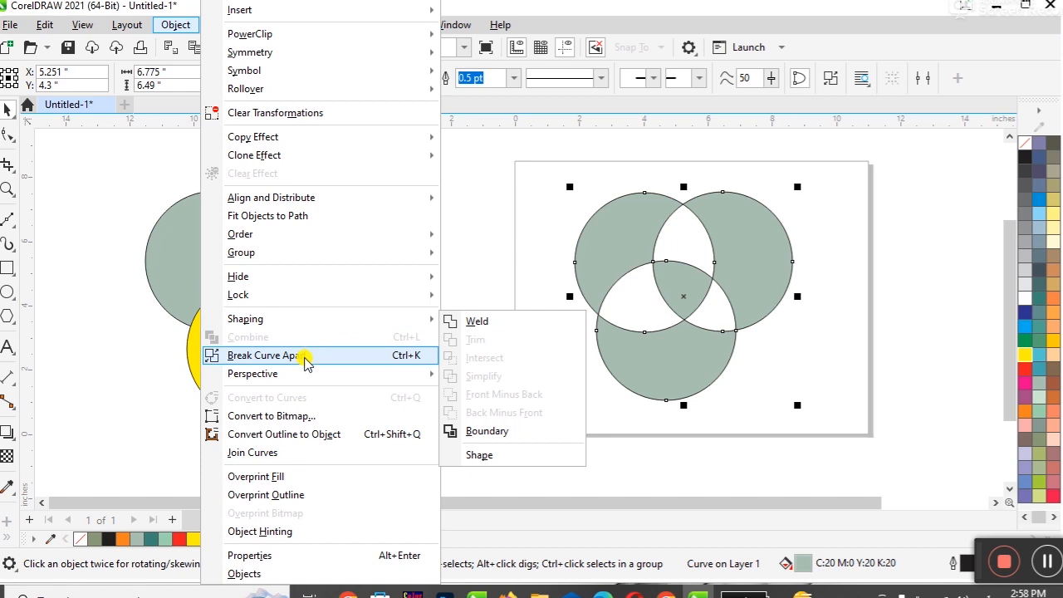
left_click(415, 363)
left_click(563, 380)
left_click_drag(640, 296, 617, 275)
left_click_drag(649, 350, 644, 365)
left_click_drag(705, 282, 719, 277)
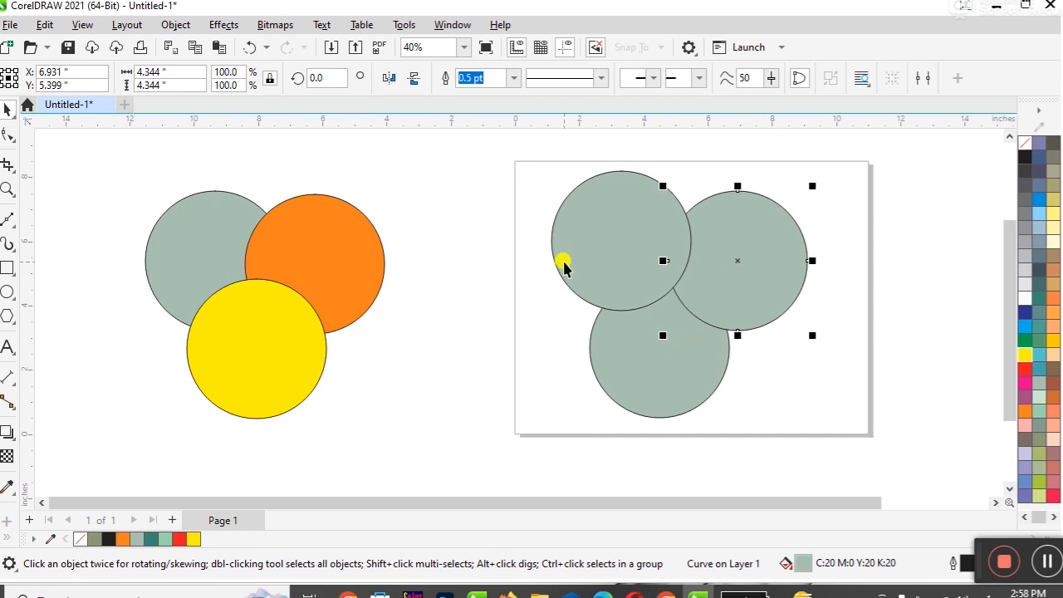
Step: Undo the individual circle moves, the break-apart, and the earlier moving and combining of the circles on the page
key("ctrl+z")
key("ctrl+z")
key("ctrl+z")
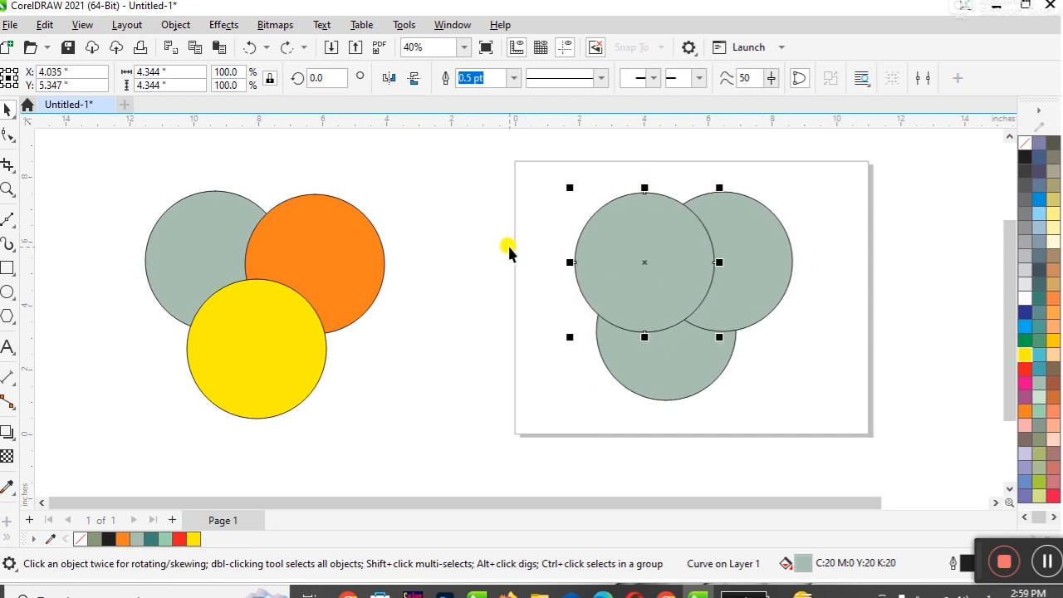
key("ctrl+z")
left_click(173, 25)
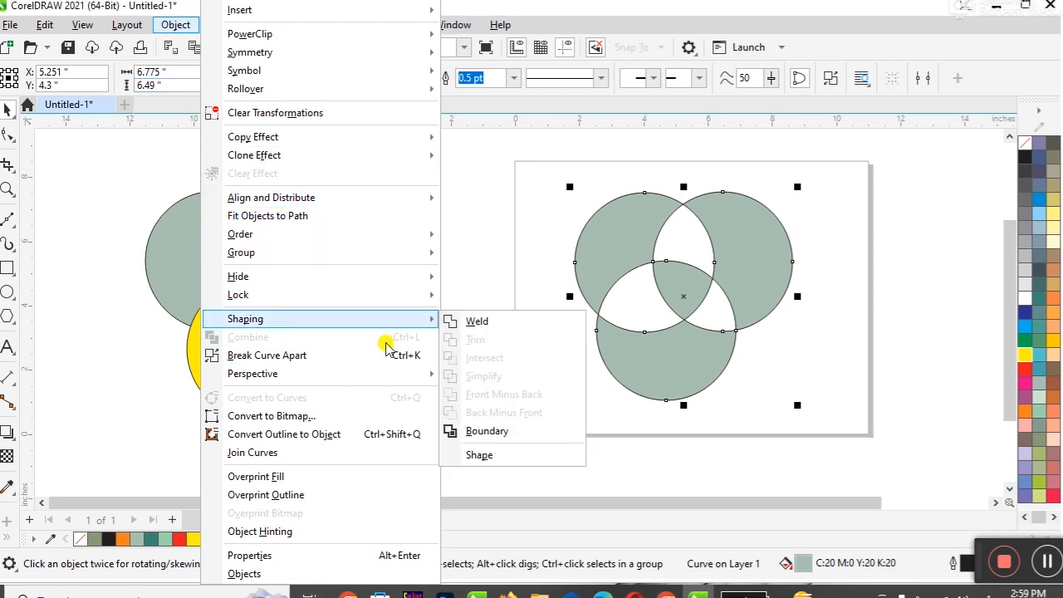
left_click(523, 262)
key("ctrl+z")
key("ctrl+z")
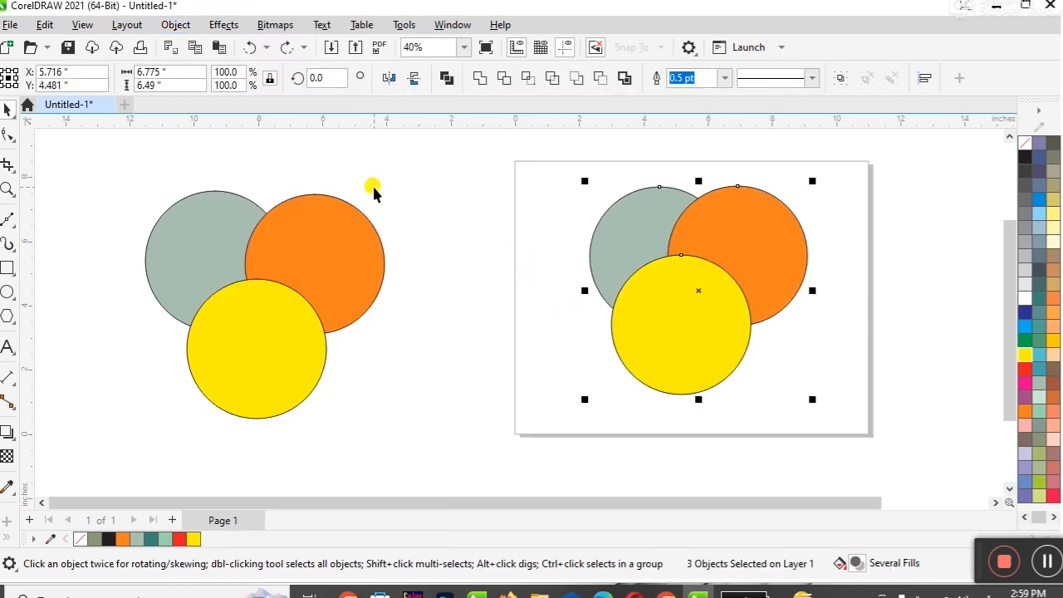
Step: Delete the three circles on the page and the yellow and orange circles beside it
left_click(175, 24)
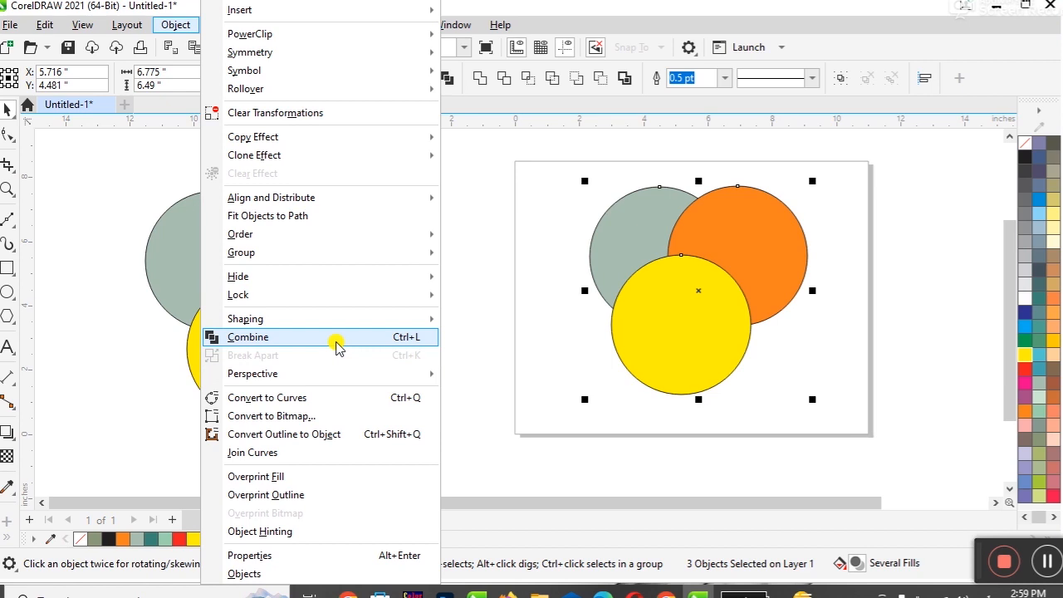
left_click(503, 266)
left_click_drag(557, 174, 836, 411)
key("Delete")
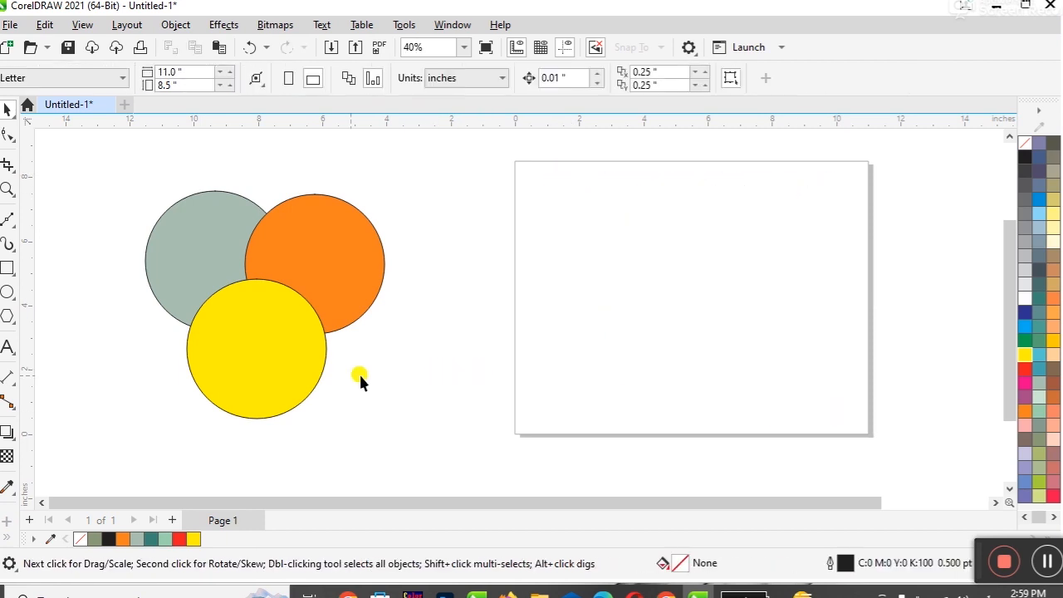
left_click(309, 357)
key("Delete")
left_click(350, 291)
key("Delete")
Step: Move the remaining grey-green circle onto the page, enlarge it to about 5.87 inches in diameter and place it near the page centre
left_click_drag(205, 256, 626, 299)
left_click(995, 504)
left_click(995, 504)
left_click(994, 504)
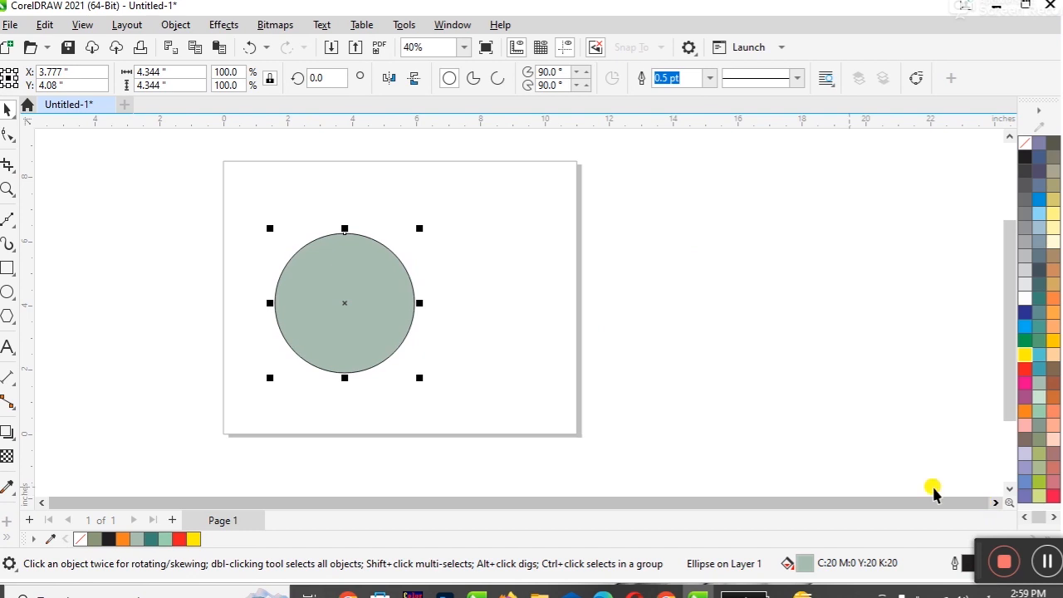
key("shift+F4")
left_click(426, 426)
left_click(465, 326)
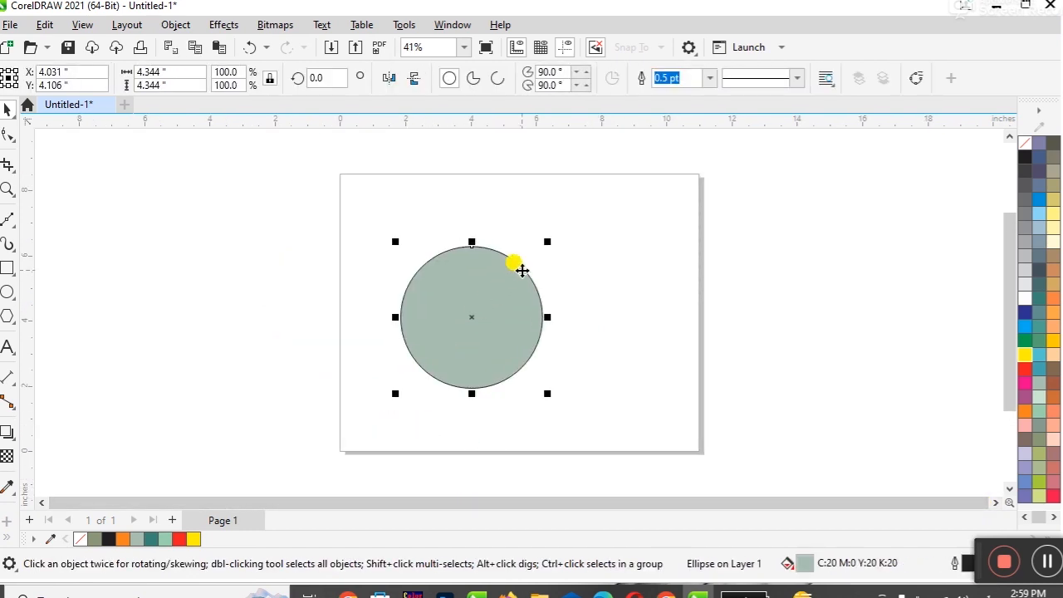
left_click_drag(540, 242, 597, 192)
left_click_drag(530, 268, 561, 277)
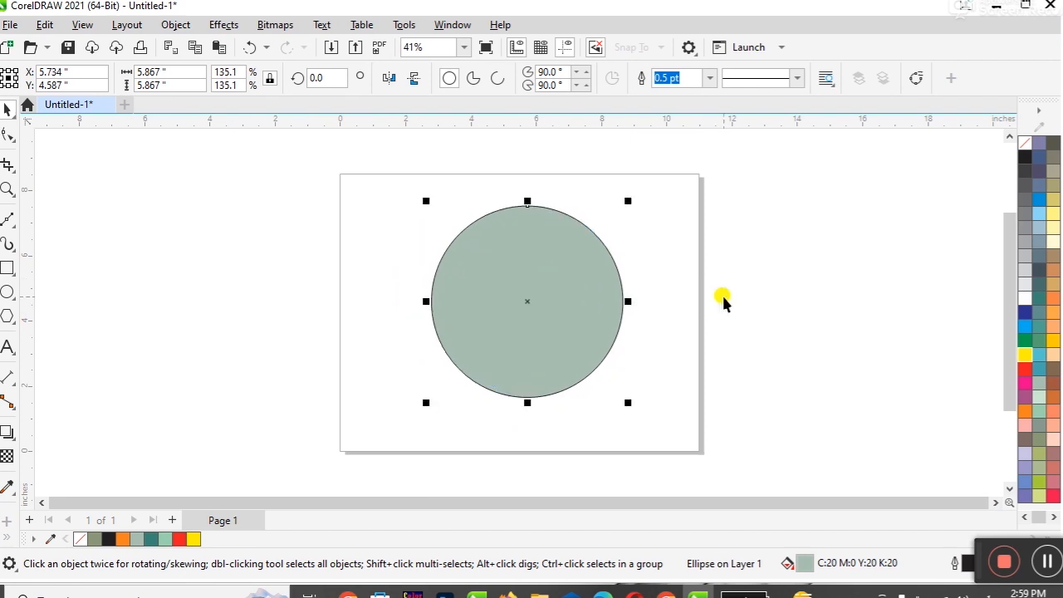
Step: Try magenta, cyan and blue fills on the circle, ending with yellow
left_click(1025, 382)
left_click(1025, 324)
left_click(1023, 313)
left_click(1025, 354)
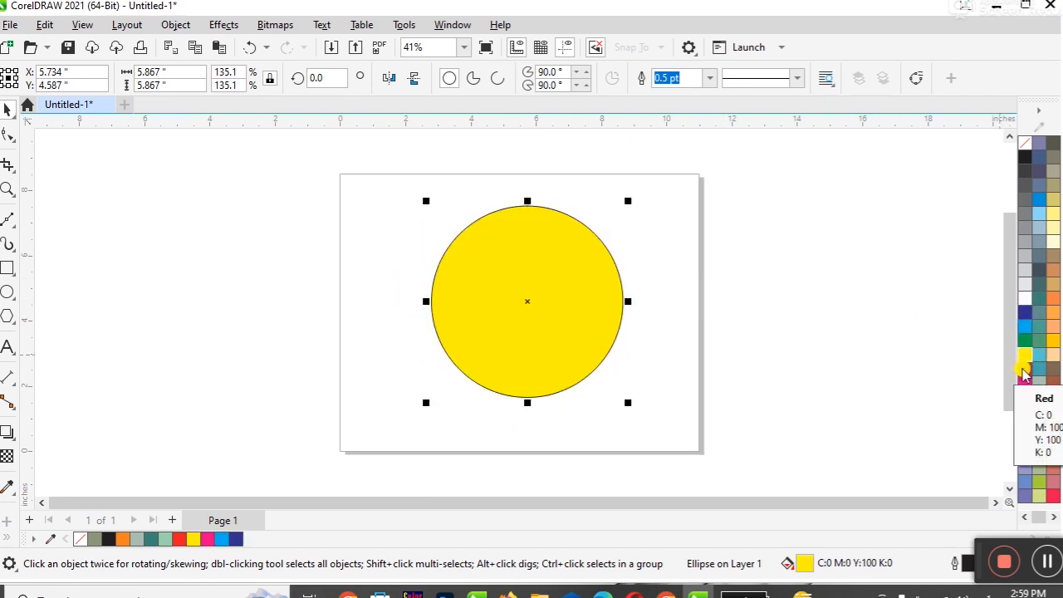
Step: Give the circle a yellow-to-white linear fountain fill rotated to about 191.8°
key("F11")
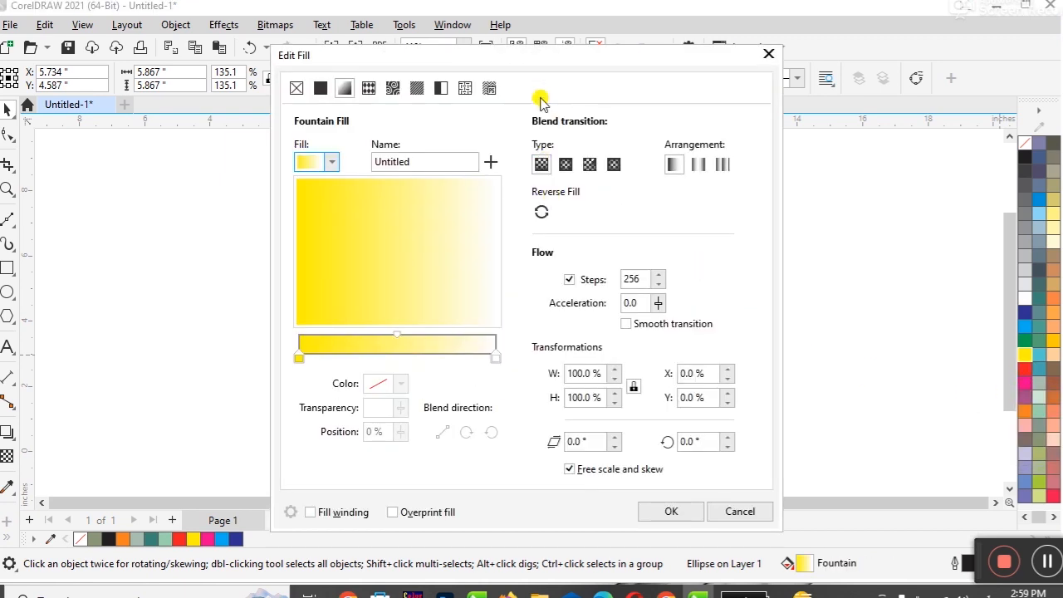
left_click_drag(506, 55, 817, 19)
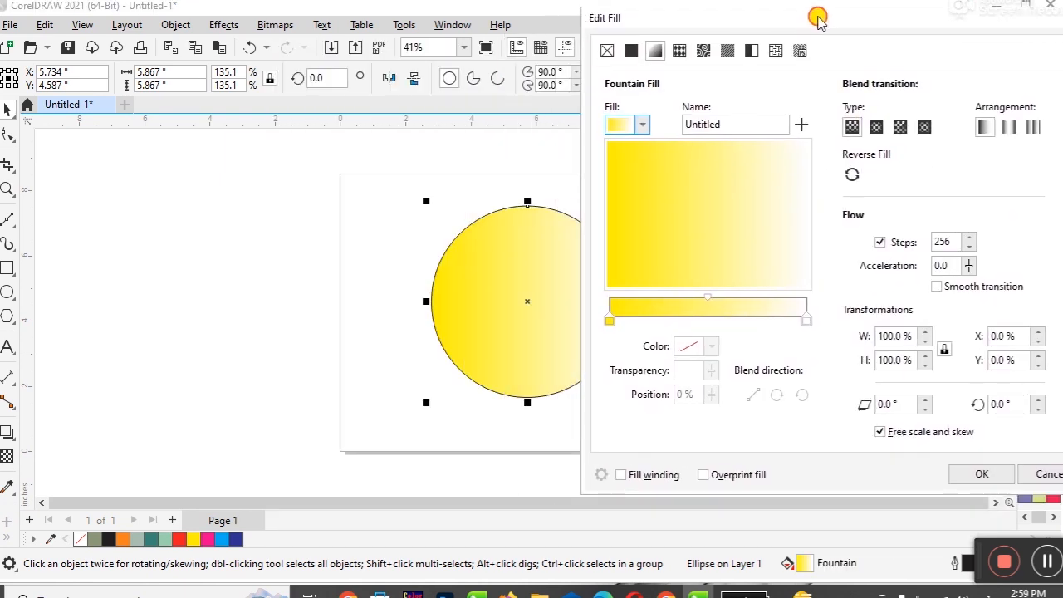
left_click(698, 238)
left_click_drag(650, 218, 611, 230)
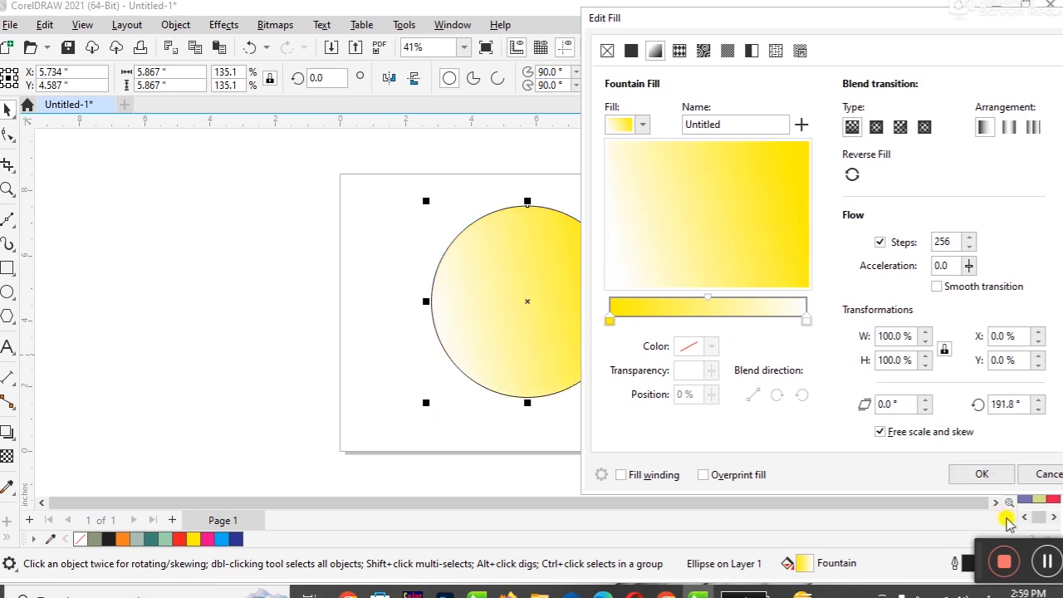
Step: Change the fountain fill's white end colour to a green of about C65 M0 Y96 K0 and apply the fill
left_click(806, 321)
left_click(711, 347)
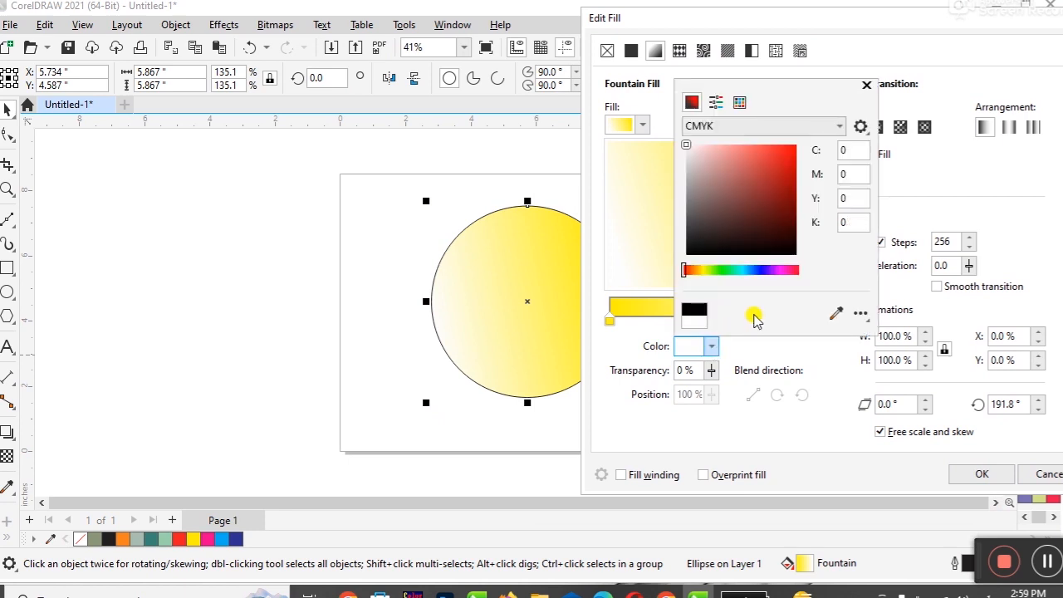
left_click(728, 269)
left_click(789, 151)
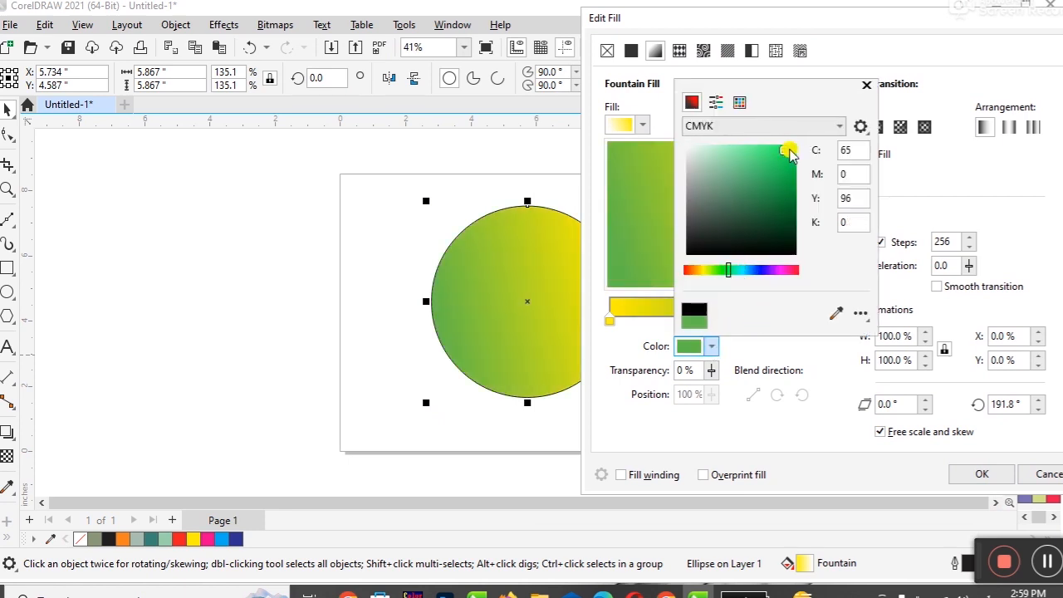
left_click(791, 149)
left_click(923, 209)
left_click(609, 320)
left_click(711, 348)
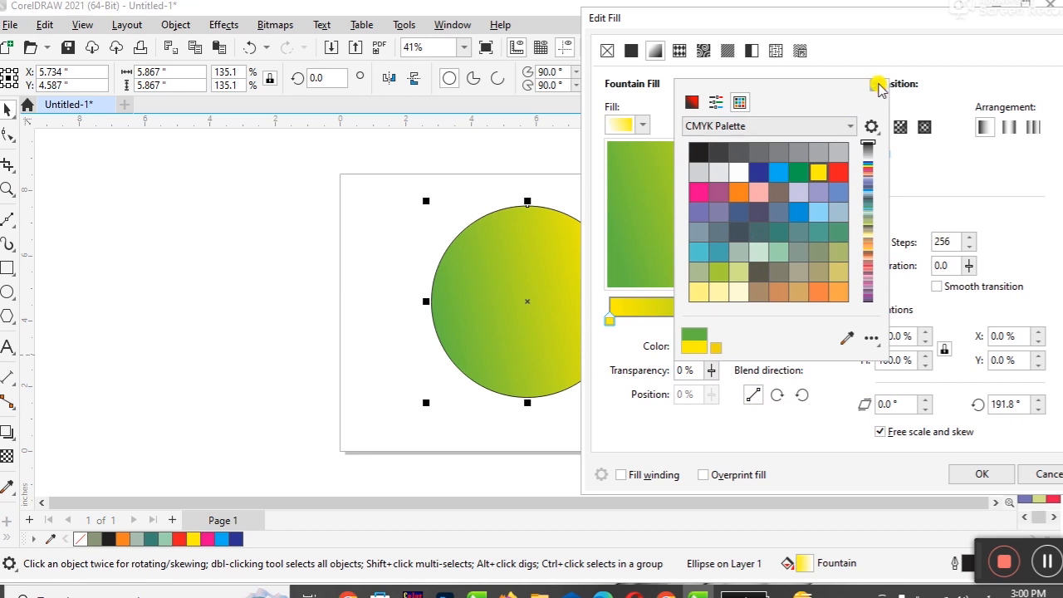
left_click(878, 86)
left_click(976, 470)
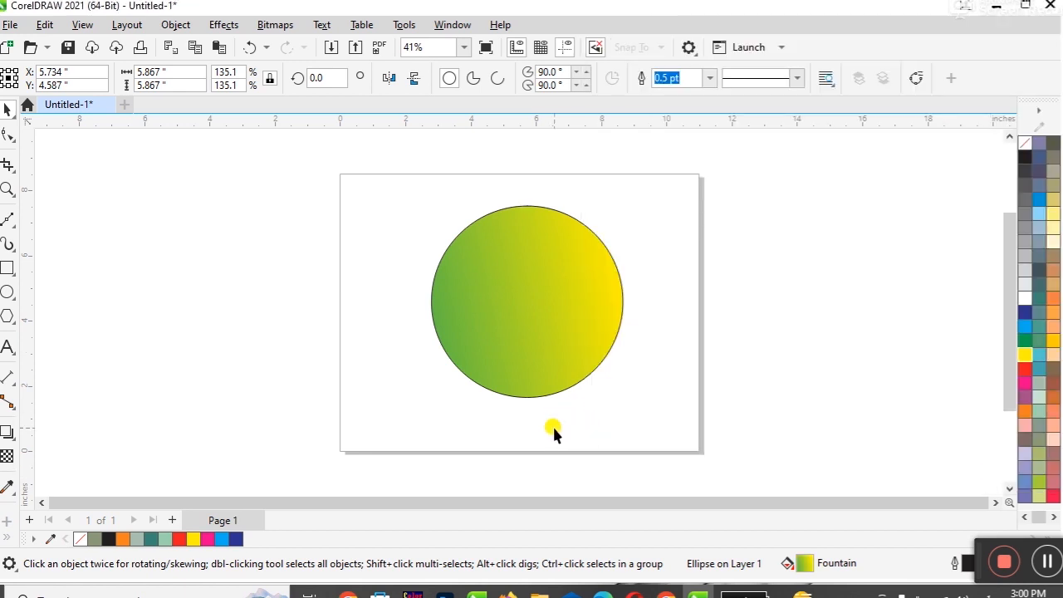
Step: Set the gradient circle's outline width to 50 pt and shift the circle slightly to the left on the page
left_click(532, 327)
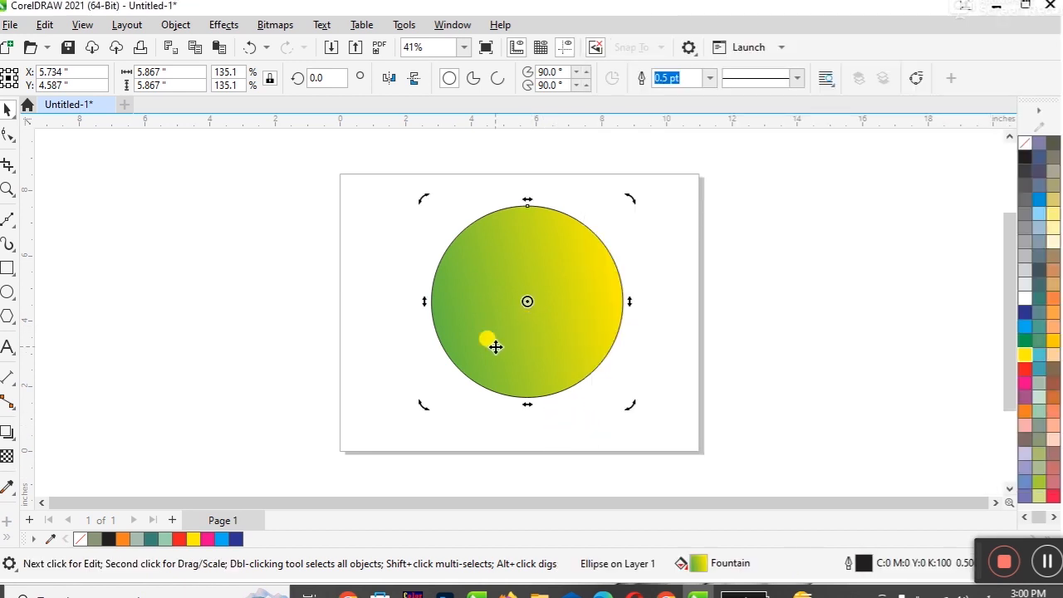
left_click(703, 318)
left_click(584, 316)
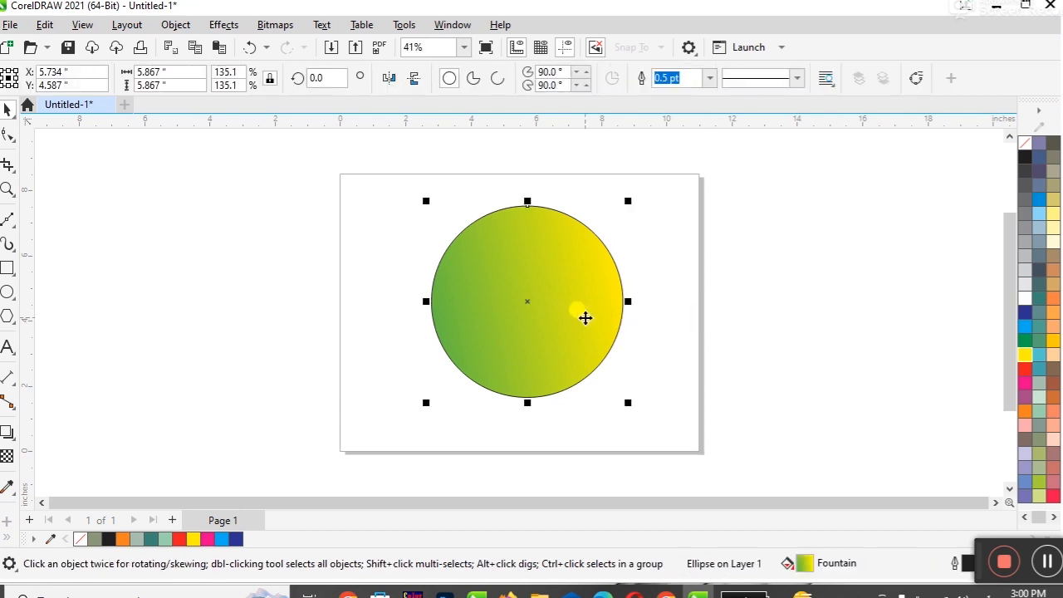
left_click(711, 79)
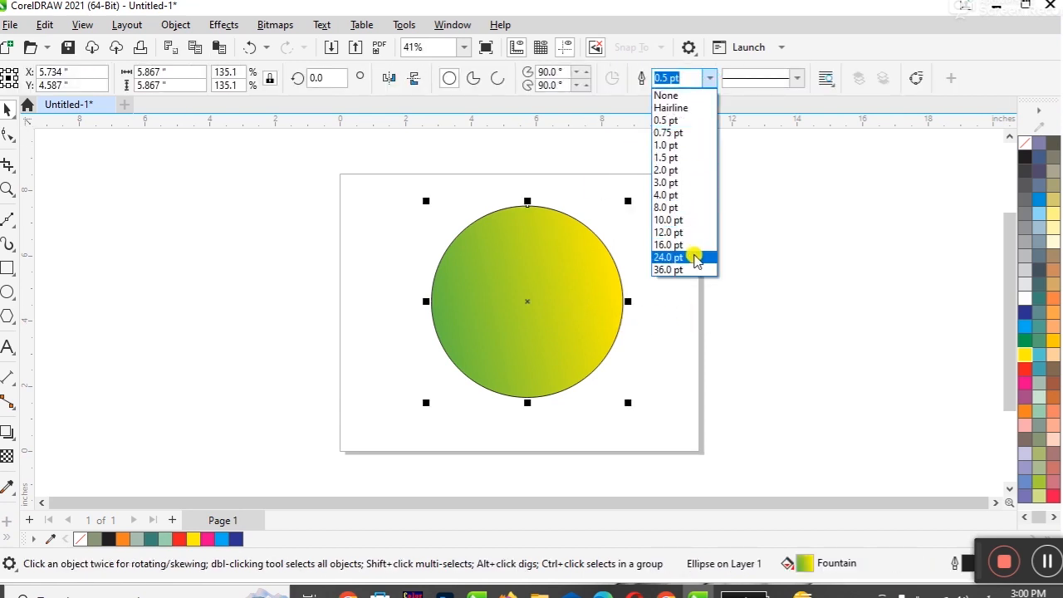
left_click(688, 270)
left_click(662, 77)
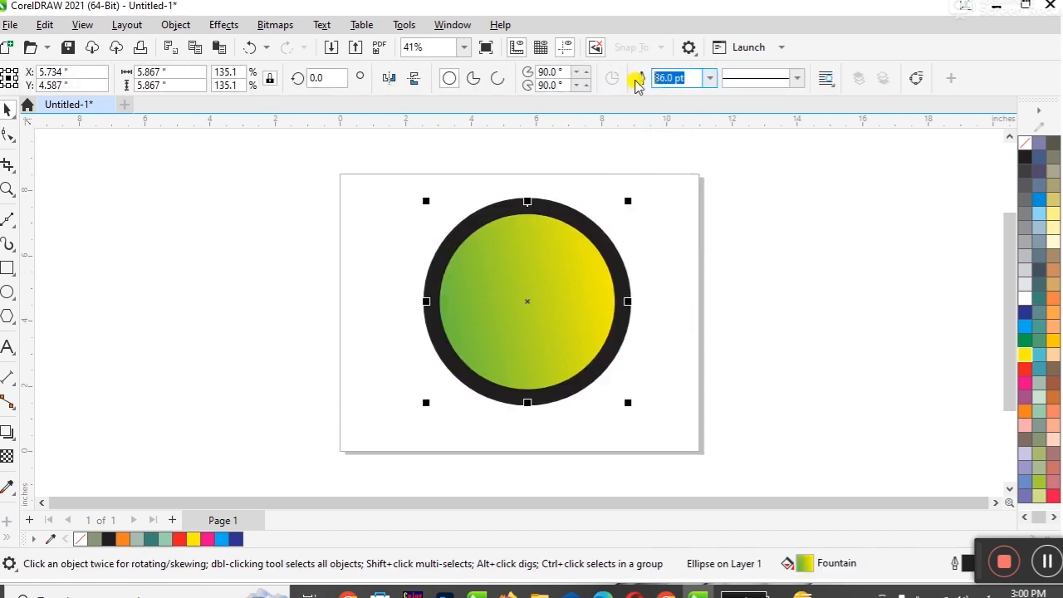
type("50")
key("Return")
left_click_drag(518, 290, 490, 295)
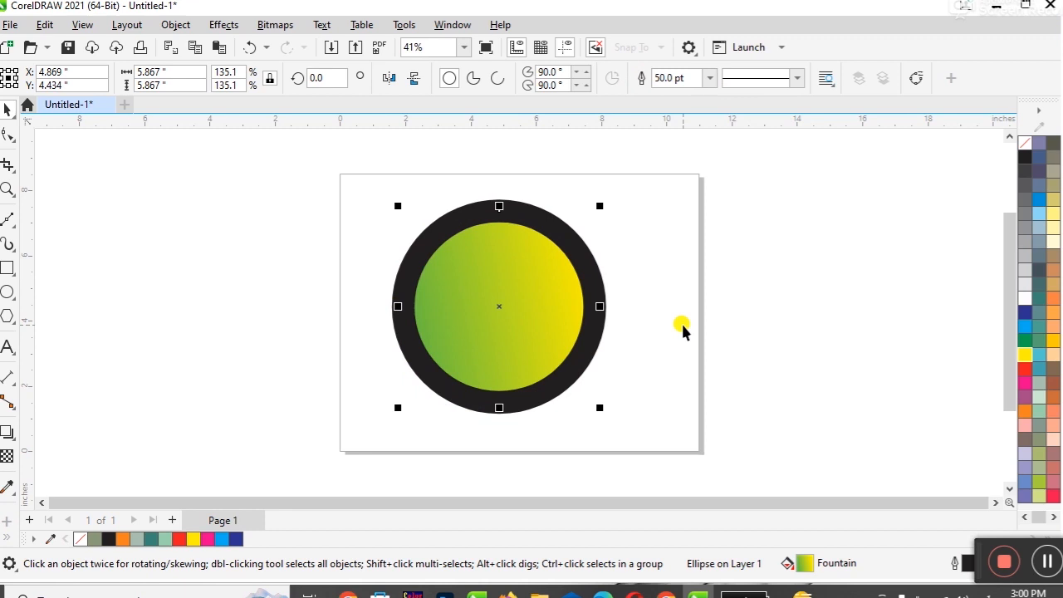
Step: Convert the circle's outline to a separate object and move the black ring off to the right of the gradient circle
left_click(177, 25)
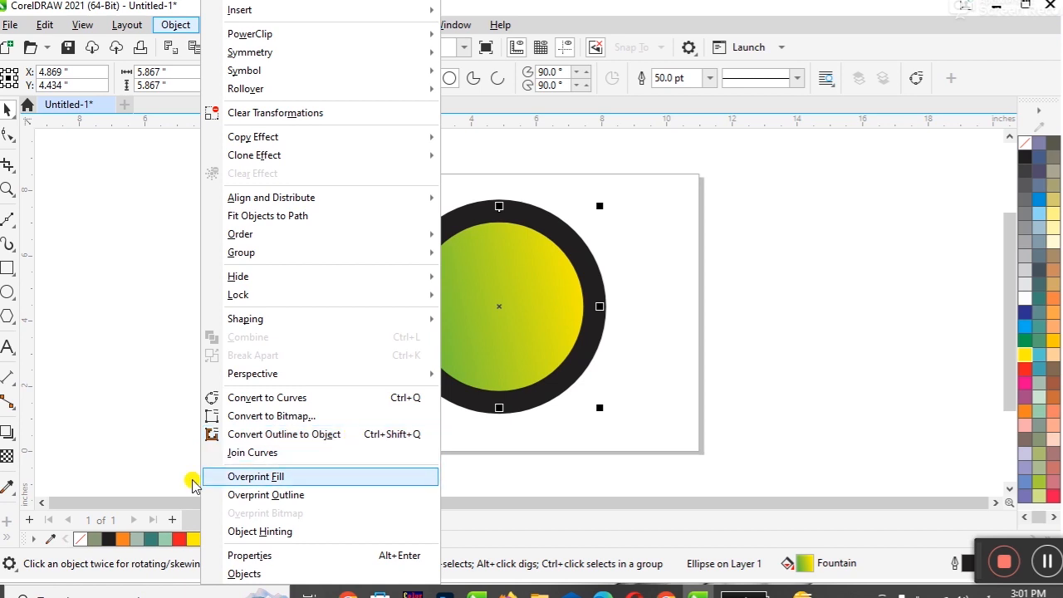
left_click(306, 435)
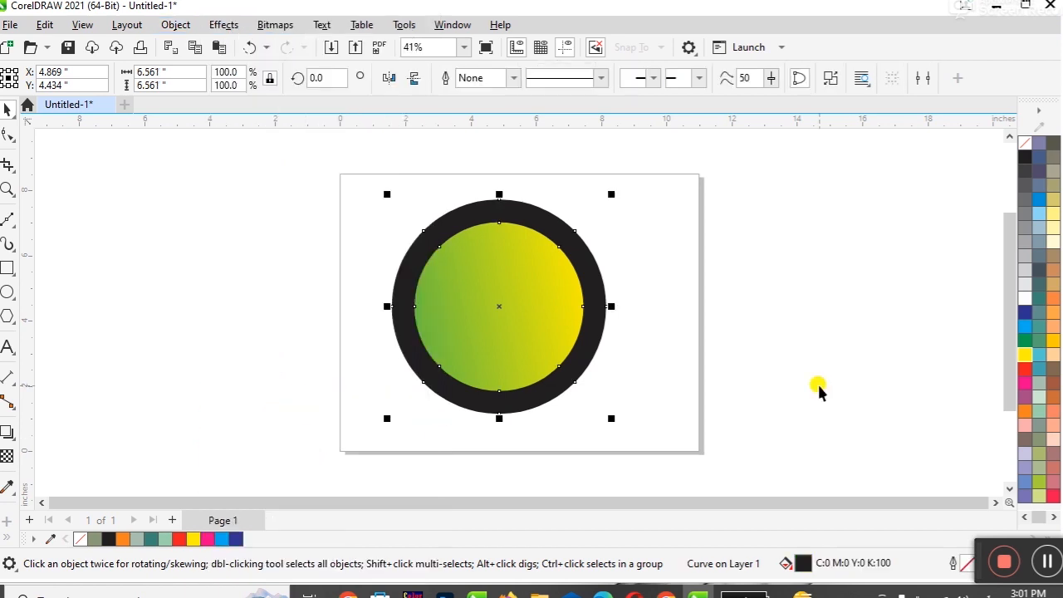
left_click(635, 407)
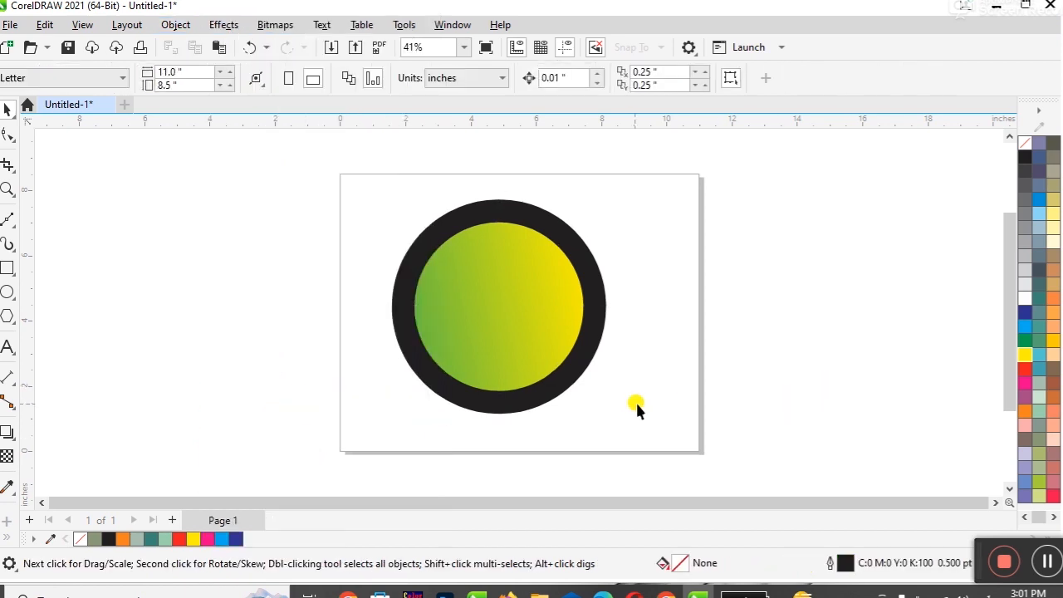
left_click(573, 380)
left_click_drag(573, 380, 848, 370)
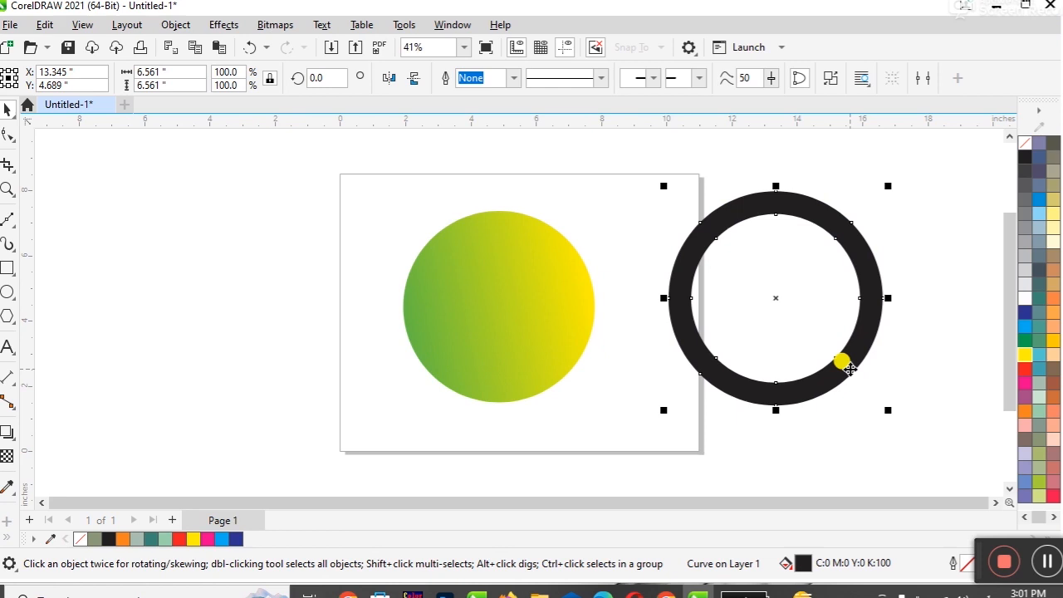
Step: Try yellow and magenta fills on the ring, ending with purple, and give it a blue outline
left_click(1024, 355)
left_click(1024, 383)
left_click(1026, 398)
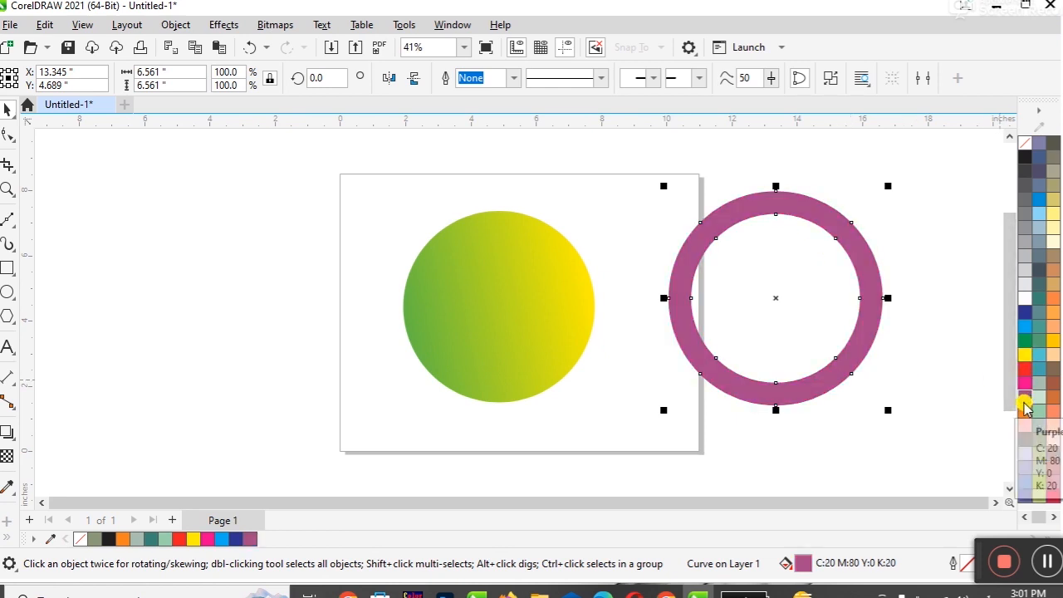
right_click(1040, 208)
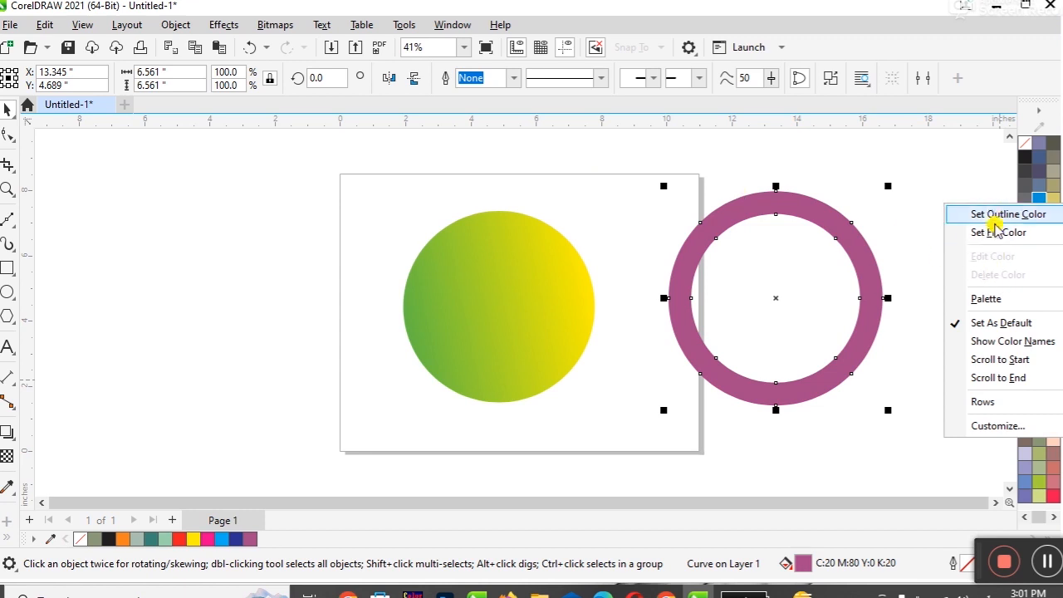
left_click(980, 213)
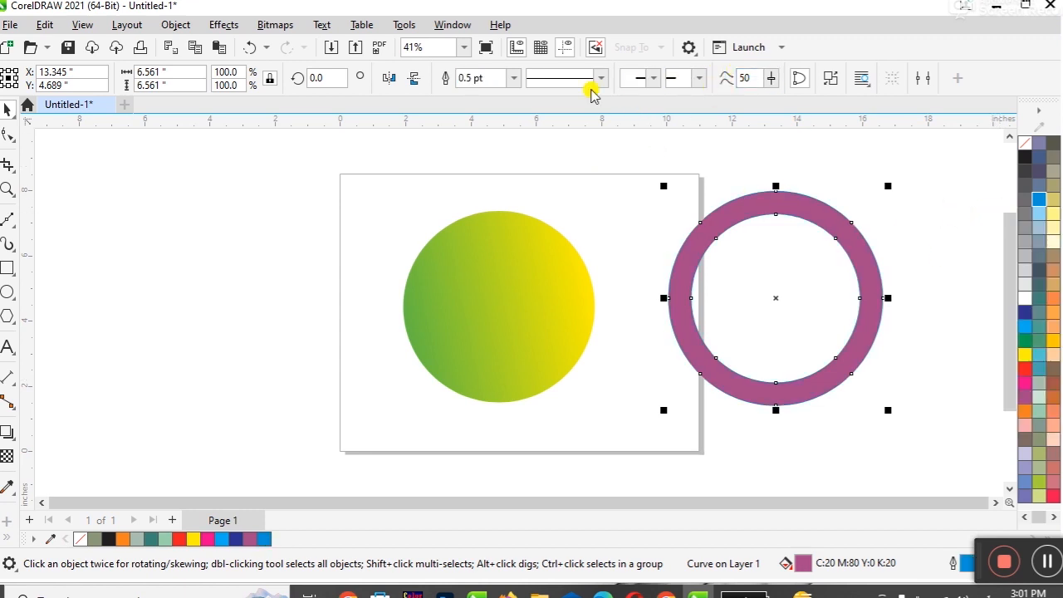
Step: Try a 24 pt outline on the ring and settle on a 12 pt width
left_click(514, 78)
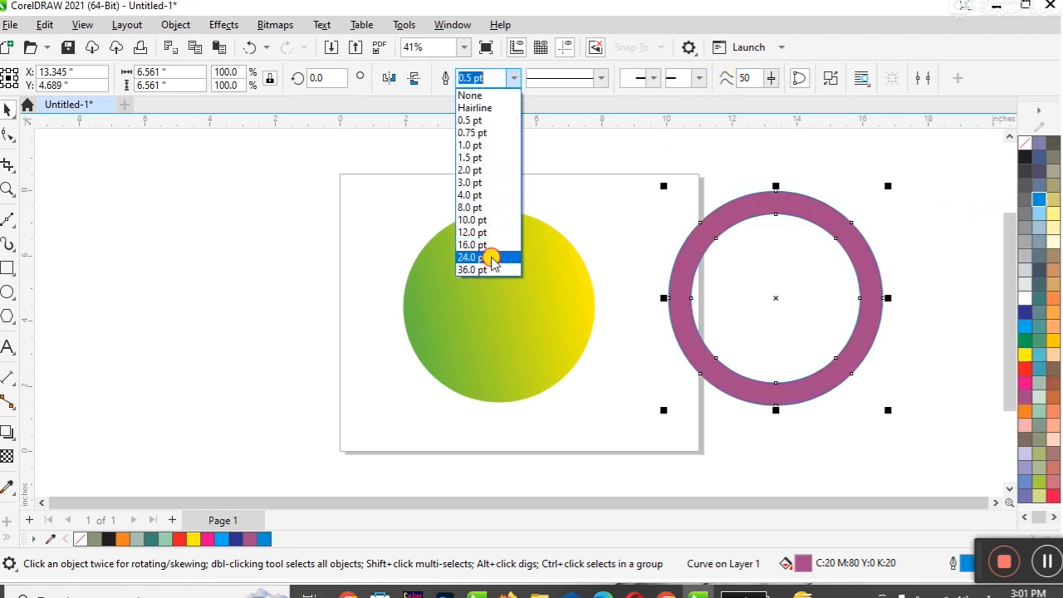
left_click(491, 260)
left_click(514, 78)
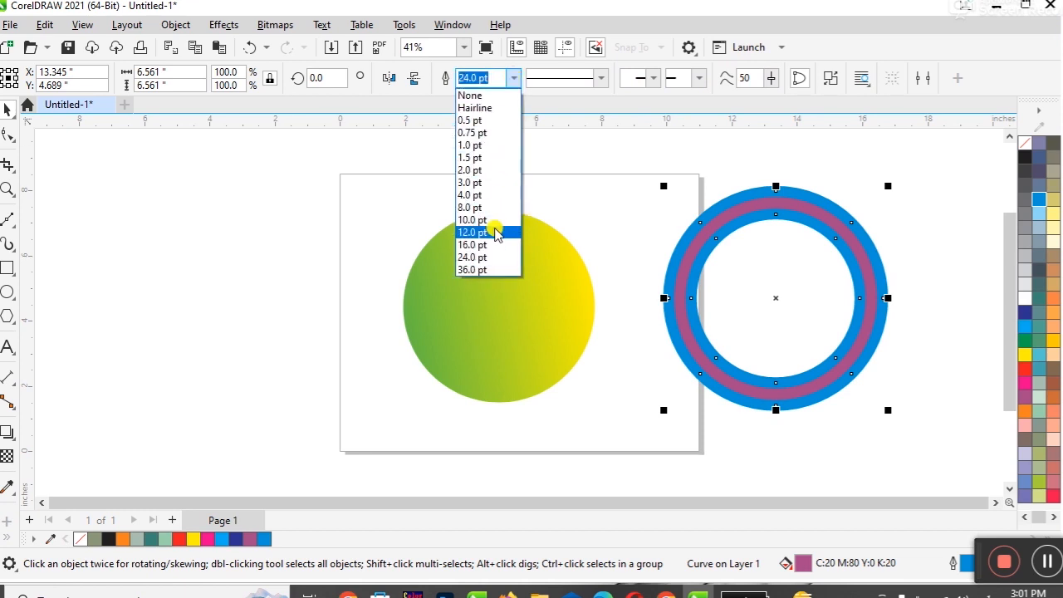
left_click(494, 233)
Step: Set the ring's outline to black and its fill to yellow, and select the gradient circle
right_click(1025, 158)
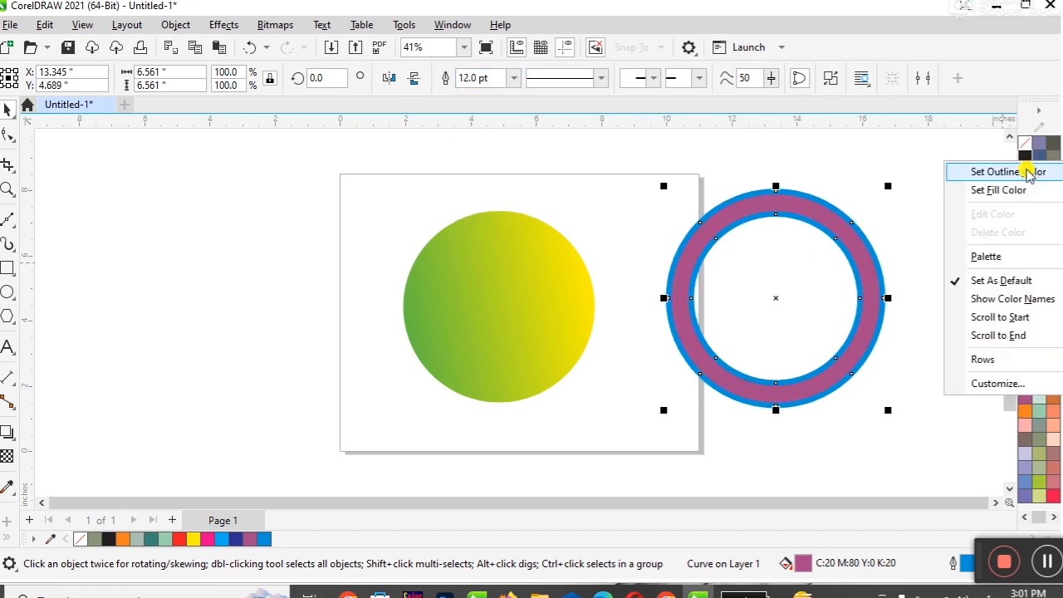
left_click(1020, 174)
left_click(1024, 354)
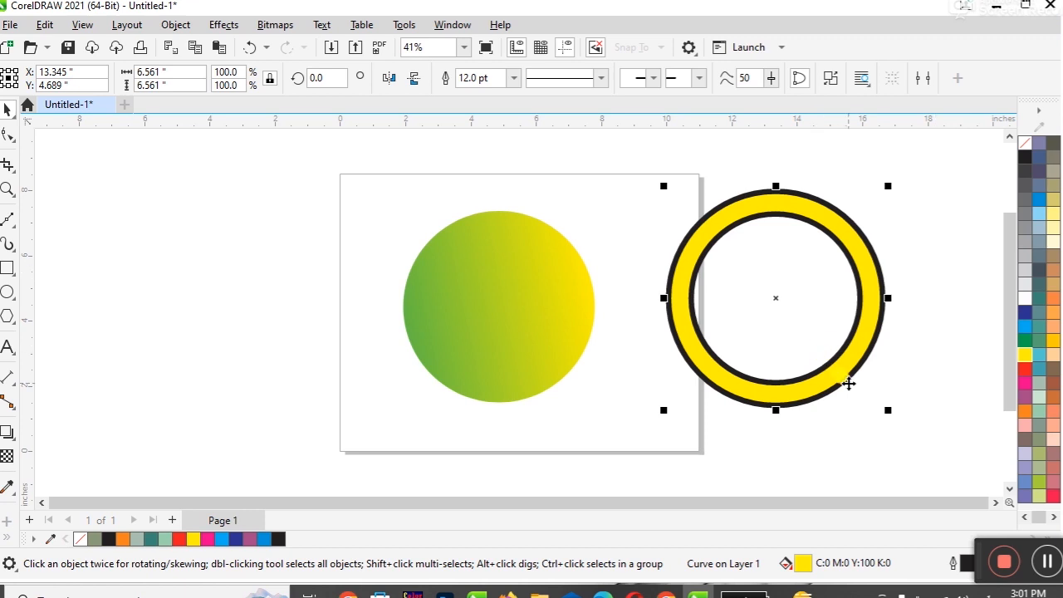
left_click(520, 328)
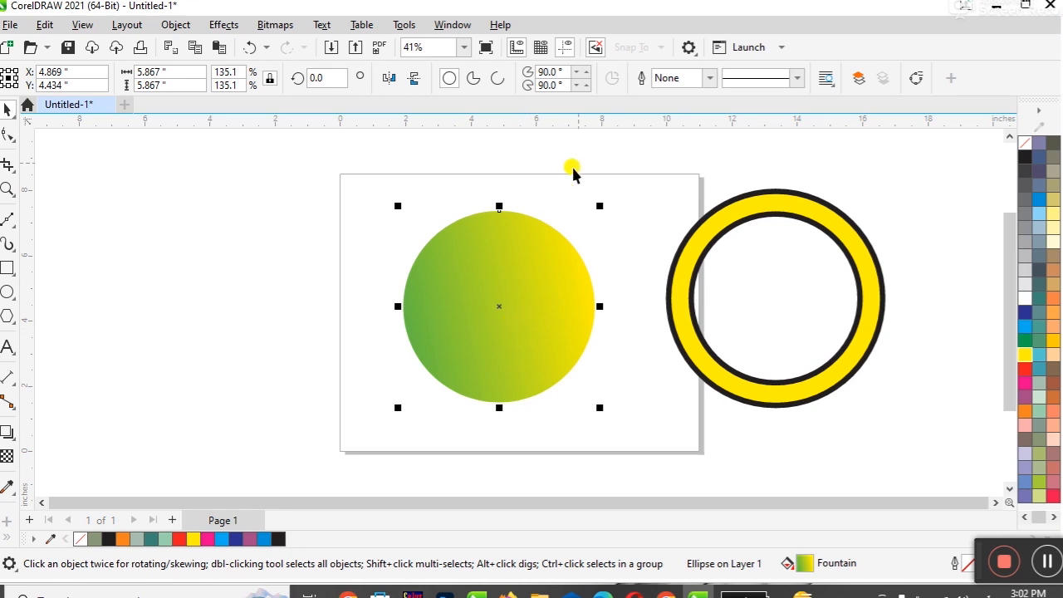
Step: Give the gradient circle a 36 pt outline and shift the yellow ring slightly
left_click(711, 78)
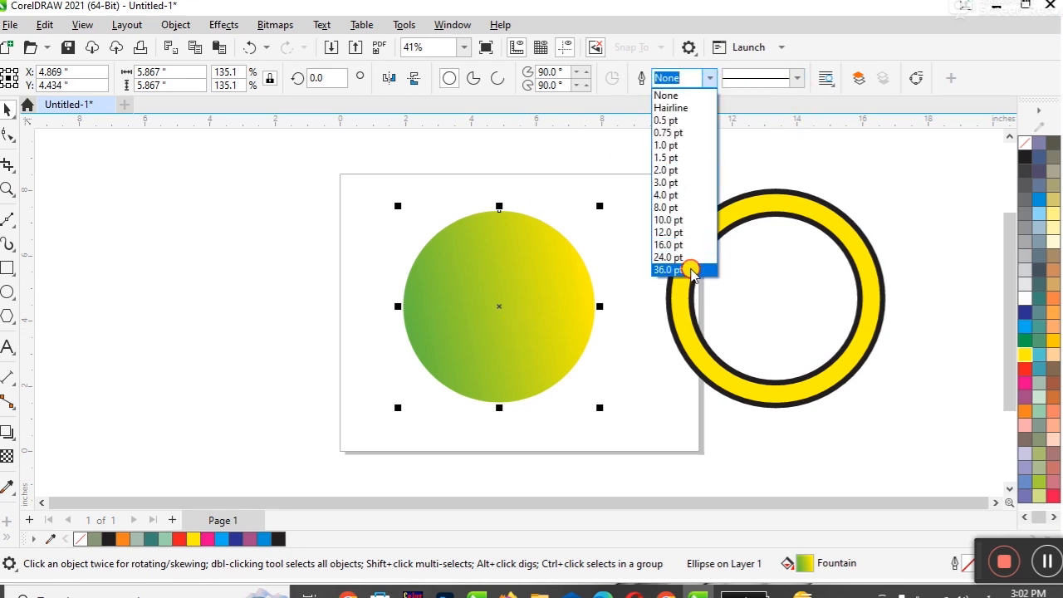
left_click(689, 266)
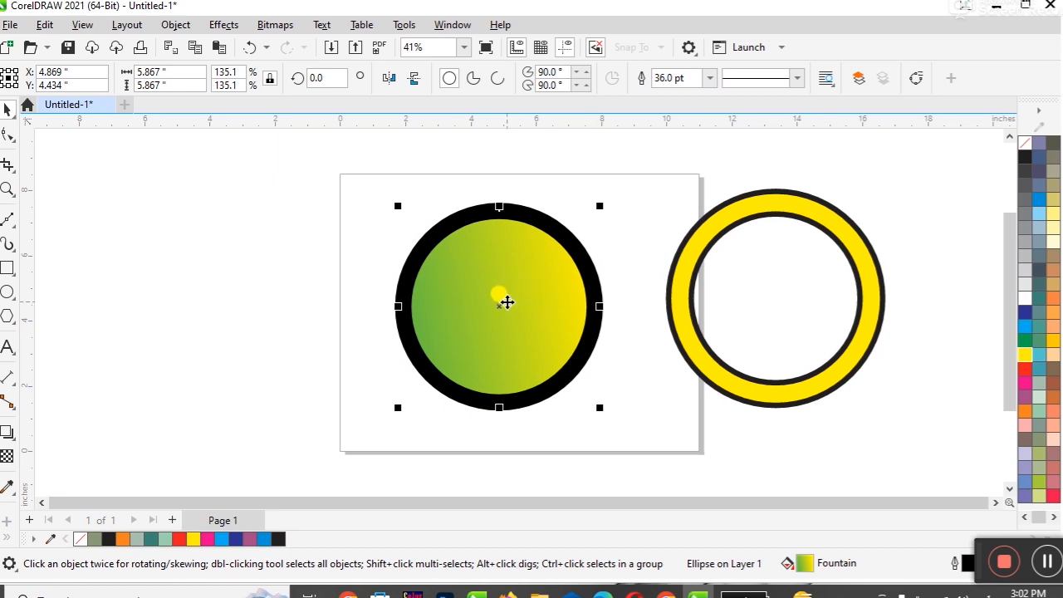
mouse_move(694, 344)
left_mouse_down()
mouse_move(669, 334)
mouse_move(689, 331)
left_mouse_up()
left_click(512, 336)
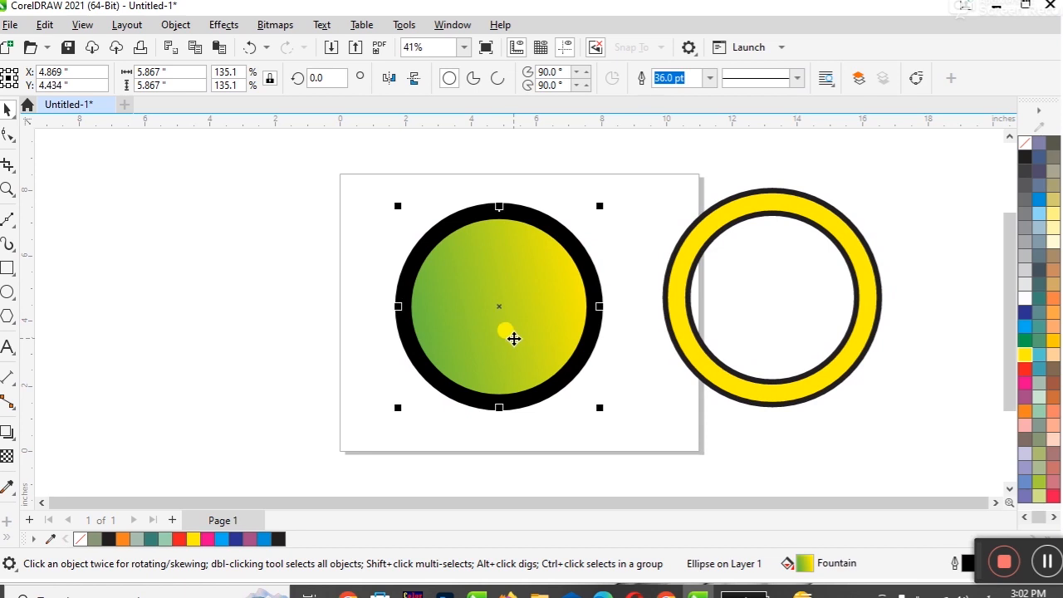
Step: Move the yellow ring farther right so it sits completely off the page
left_click(692, 342)
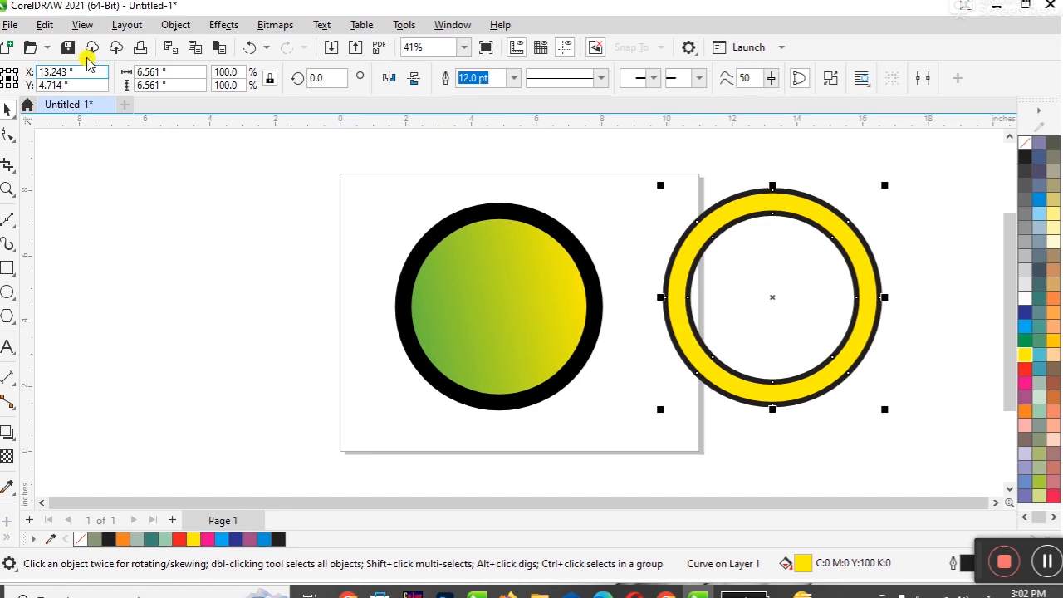
left_click(44, 25)
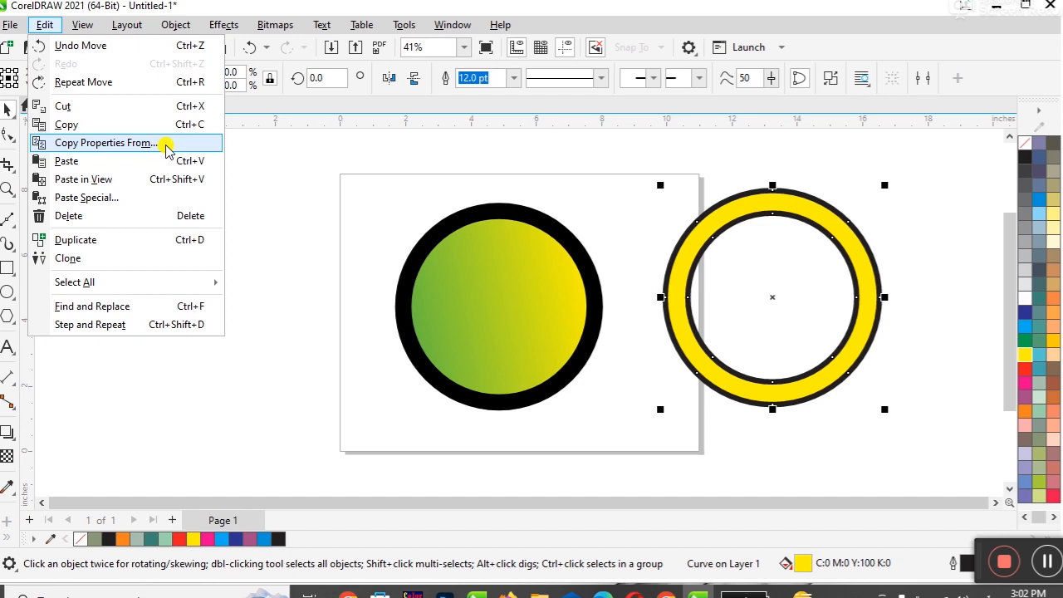
left_click(944, 188)
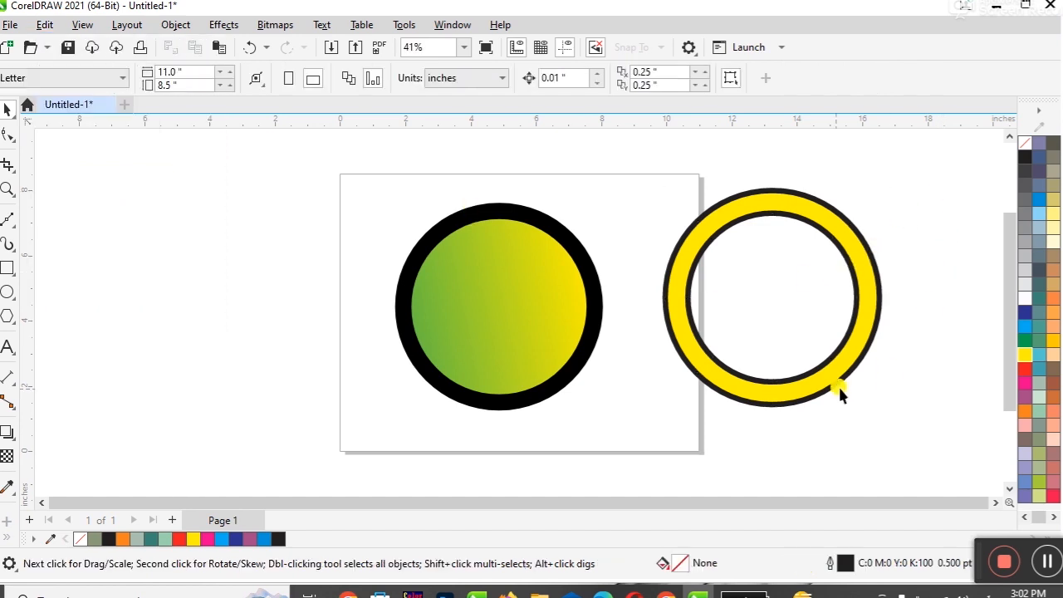
left_click_drag(823, 383, 876, 386)
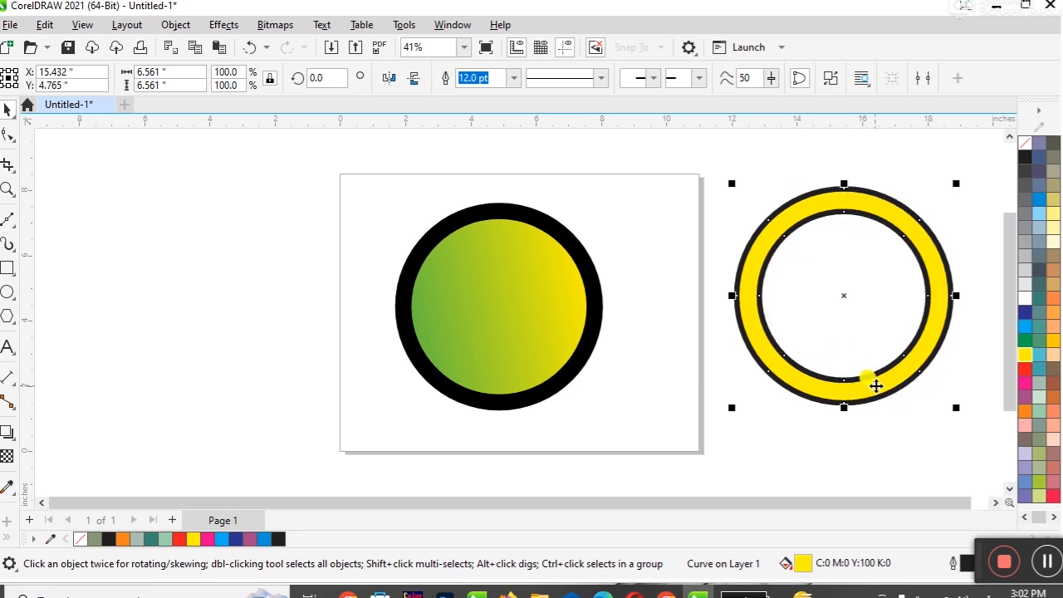
Step: Copy only the fill property from the gradient circle to the ring
left_click(44, 25)
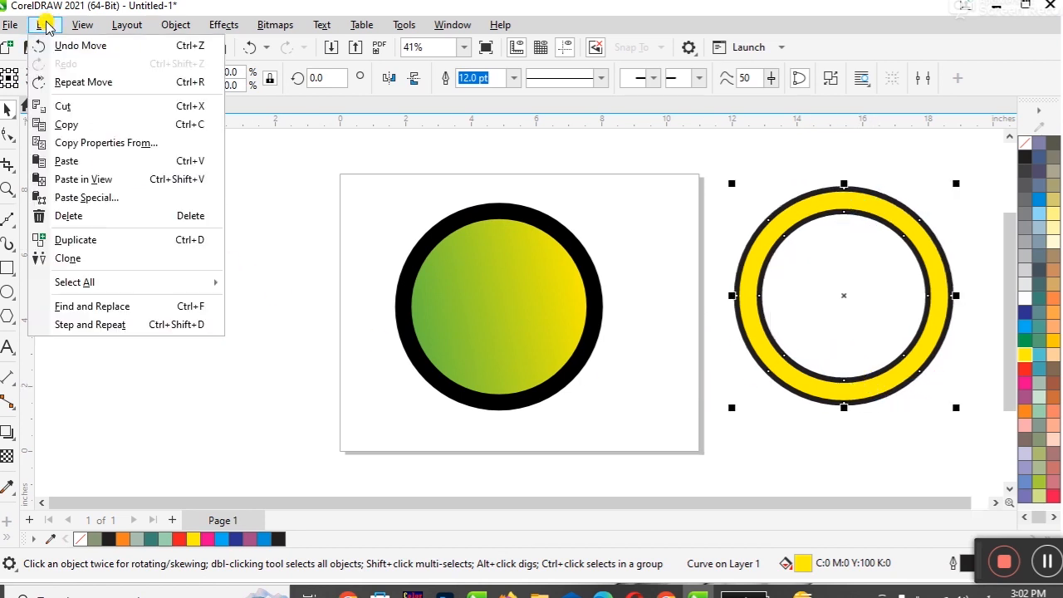
left_click(153, 148)
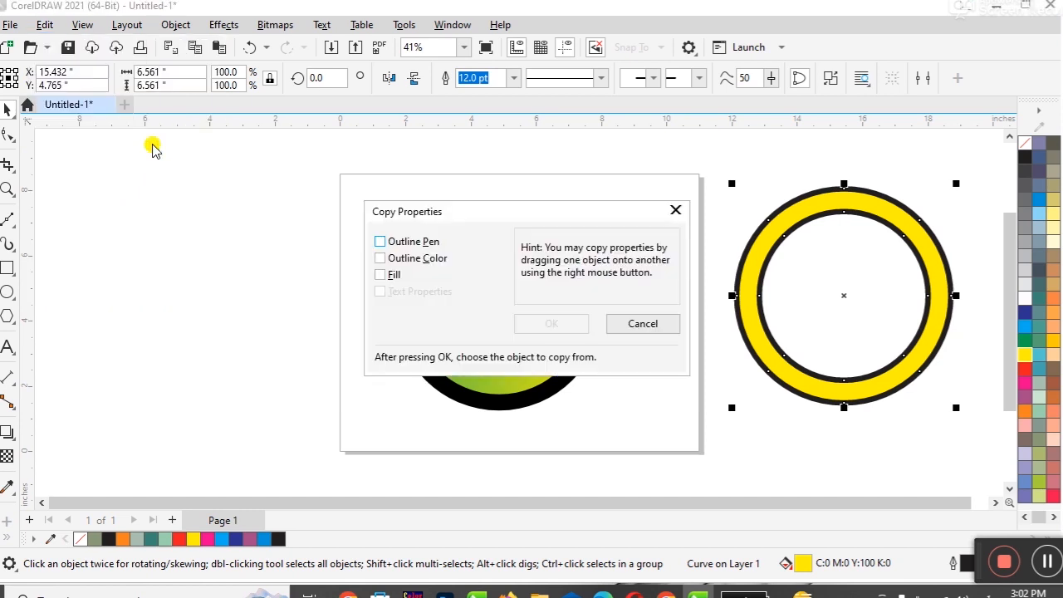
left_click_drag(423, 214, 610, 43)
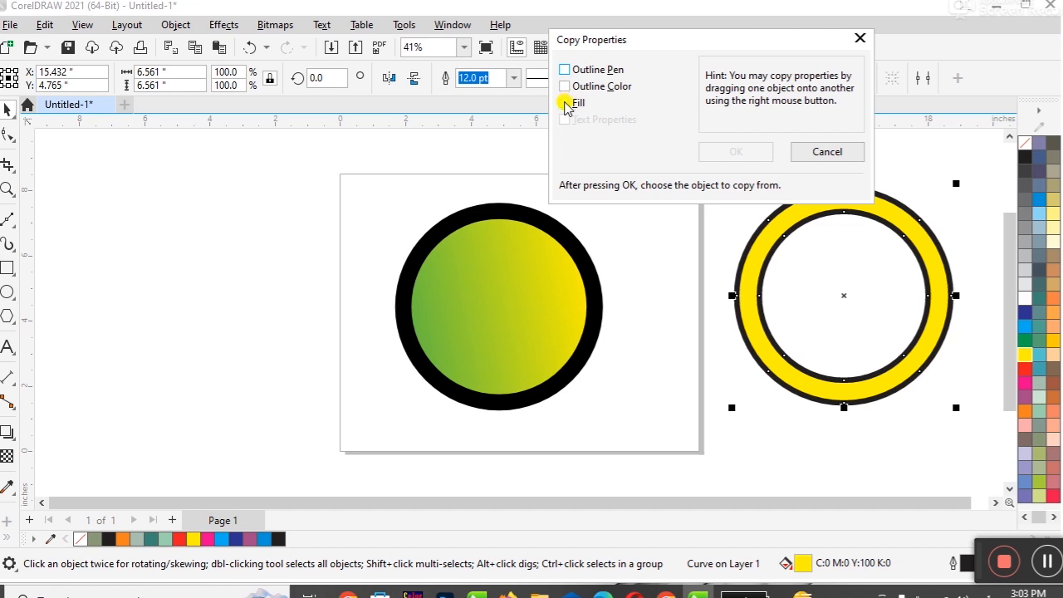
left_click(565, 103)
left_click(745, 154)
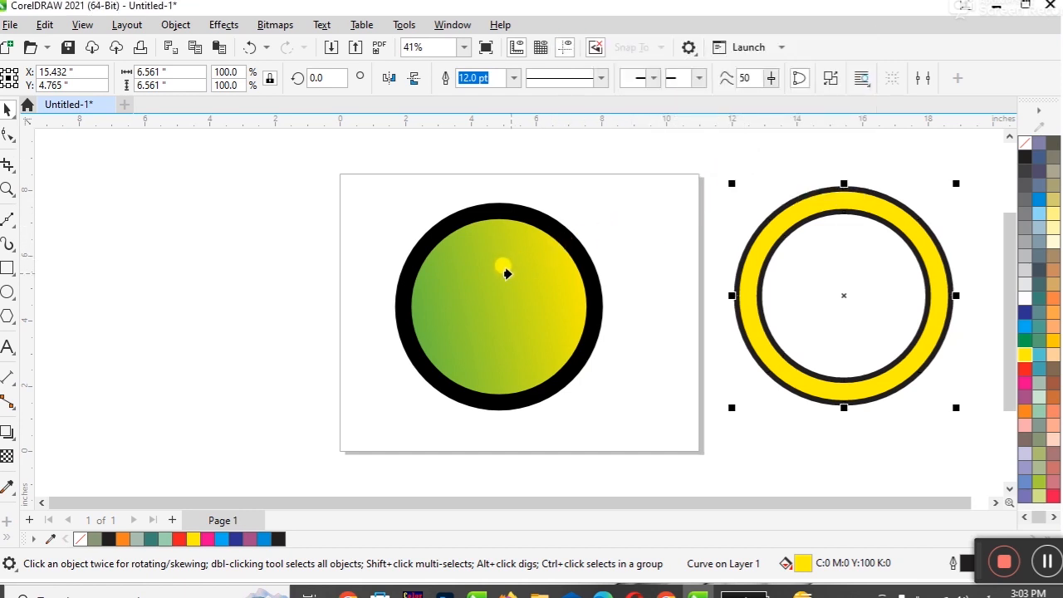
left_click(486, 262)
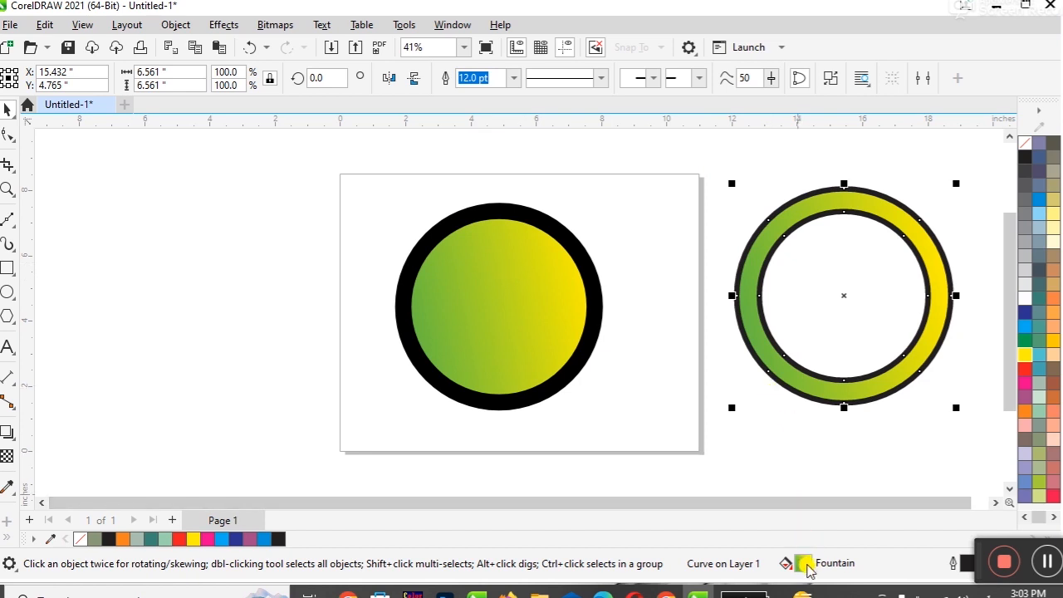
Step: Reverse the direction of the ring's fountain fill so it runs from yellow on the left to green on the right
double_click(805, 565)
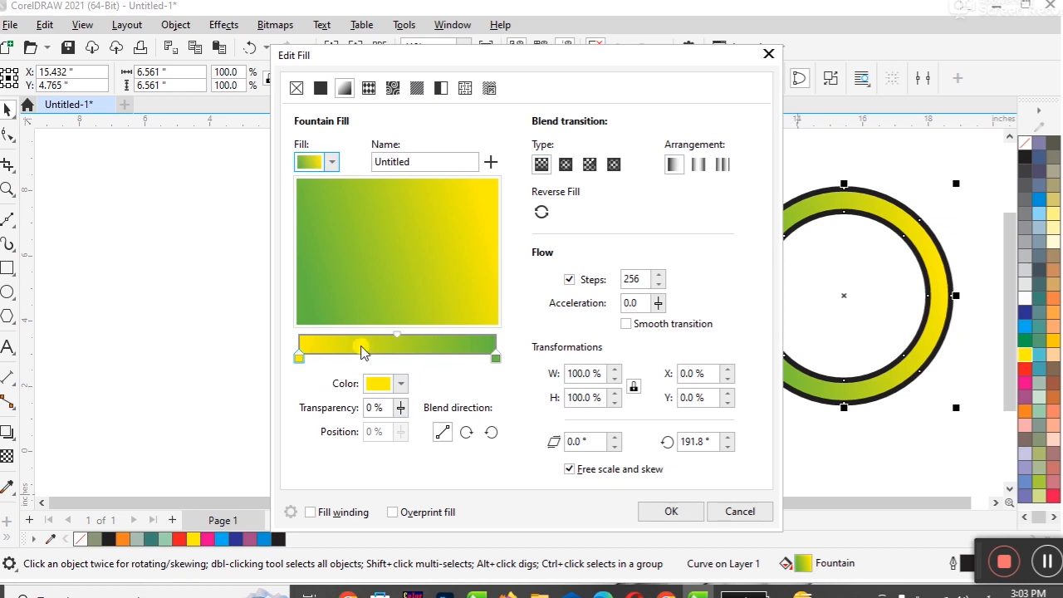
mouse_move(477, 257)
left_mouse_down()
mouse_move(353, 221)
mouse_move(384, 256)
mouse_move(450, 244)
mouse_move(480, 252)
left_mouse_up()
left_click(671, 510)
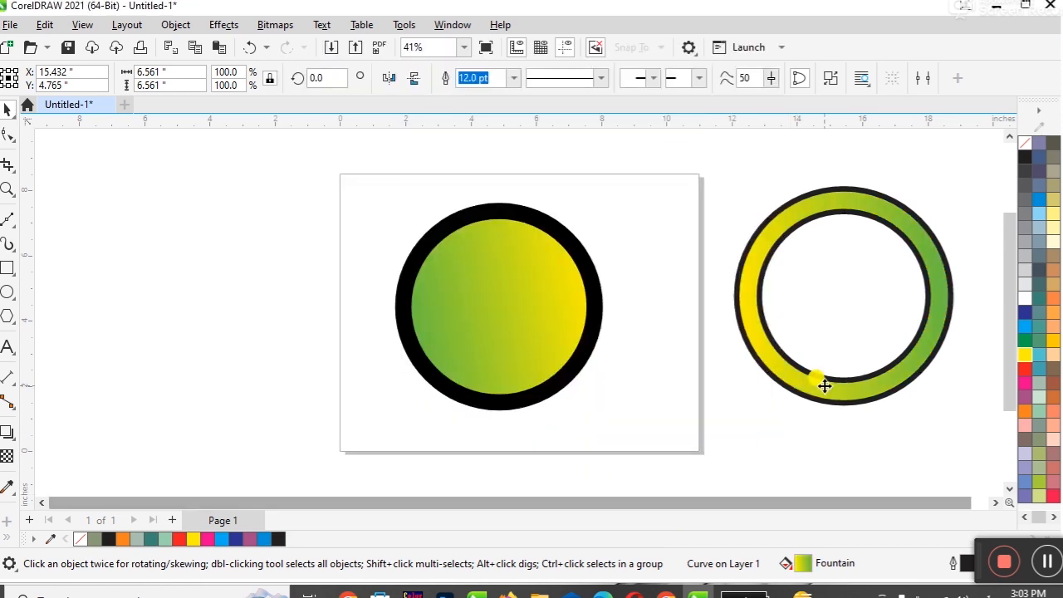
Step: Move the ring back onto the page so it encircles the gradient circle
left_click_drag(831, 391, 492, 400)
left_click(680, 412)
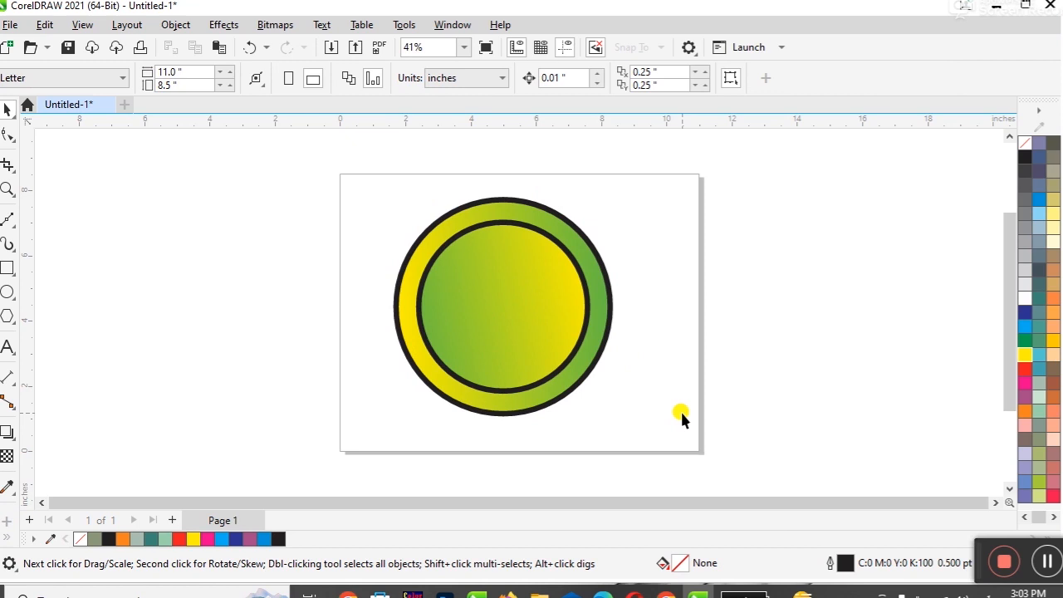
Step: Remove the outlines from both the ring and the gradient circle
left_click_drag(347, 174, 640, 457)
left_click(724, 77)
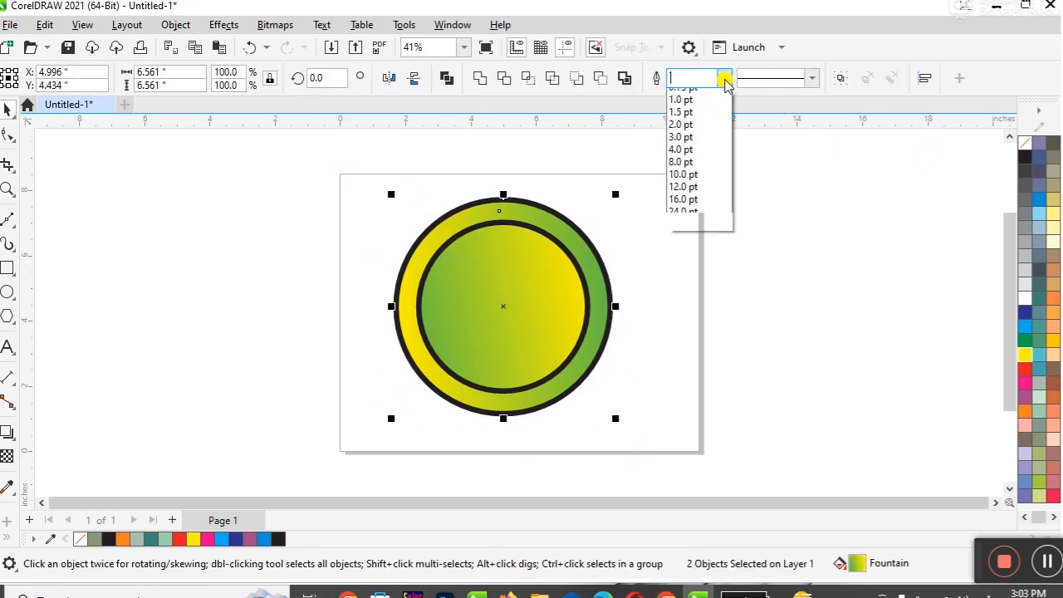
left_click(705, 95)
left_click(695, 223)
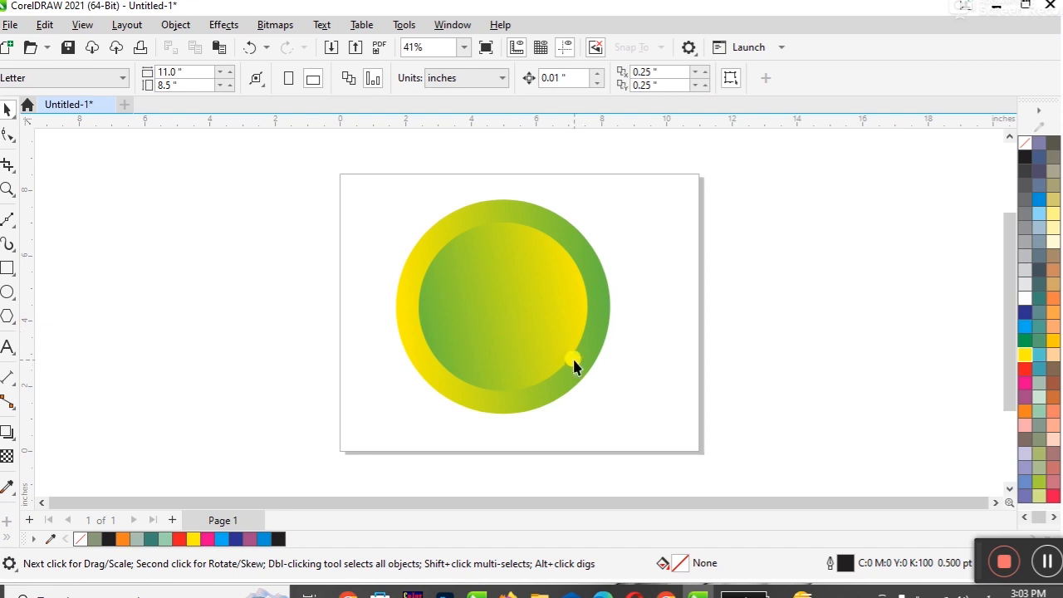
Step: Move the ring and the gradient circle apart so they only partly overlap near the page's right edge
mouse_move(576, 370)
left_mouse_down()
mouse_move(329, 374)
mouse_move(569, 362)
mouse_move(553, 373)
mouse_move(573, 376)
left_mouse_up()
left_click(661, 362)
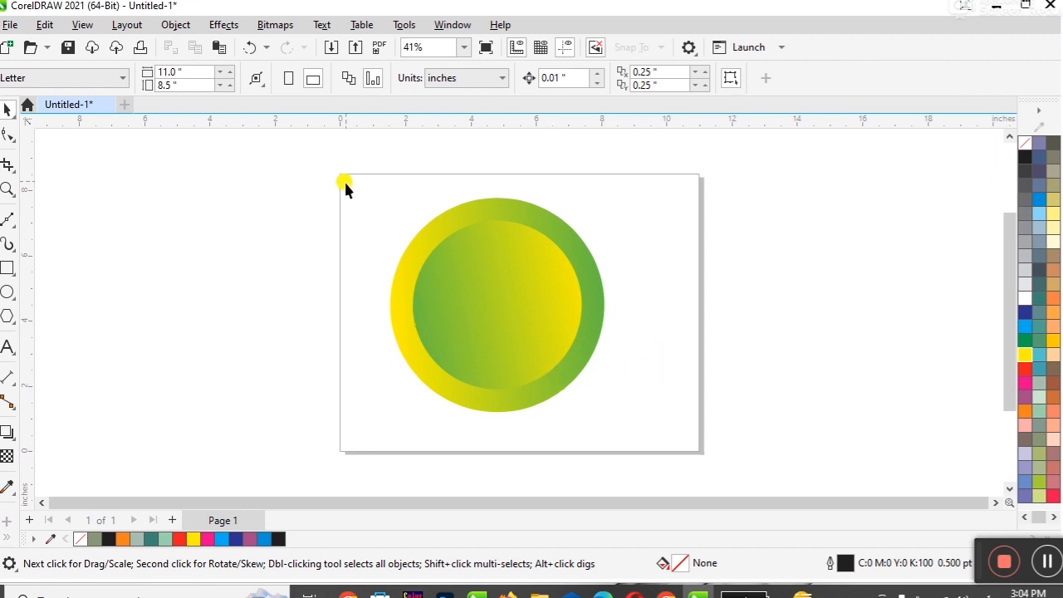
left_click_drag(550, 380, 724, 403)
left_click_drag(526, 372, 624, 353)
left_click_drag(446, 161, 814, 463)
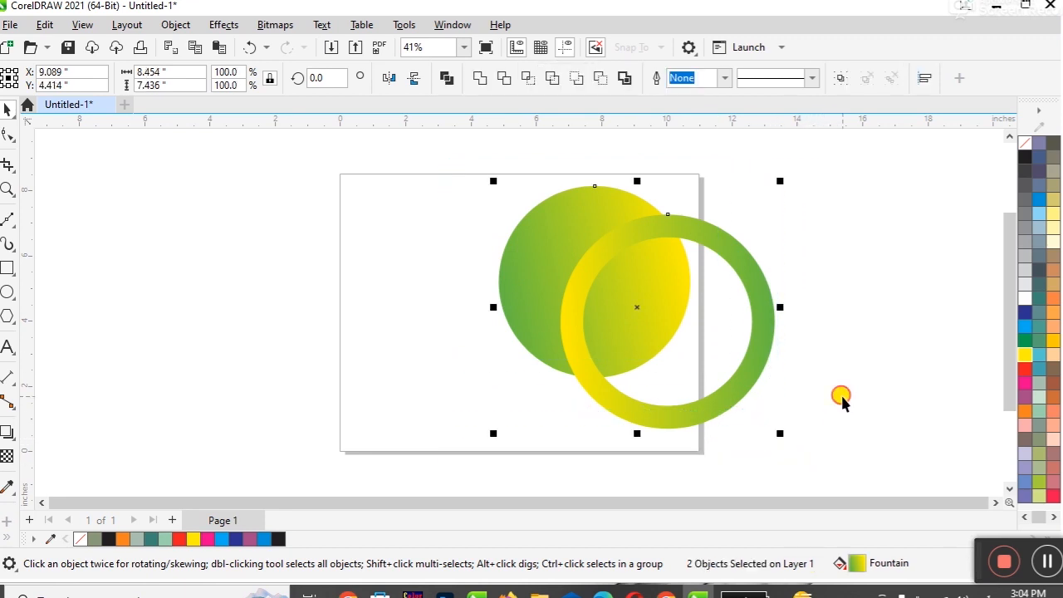
left_click(717, 430)
Step: Draw a rectangle about 3.1 by 3.0 inches left of the page and fill it red
left_click(13, 269)
left_click_drag(146, 224, 246, 320)
key("space")
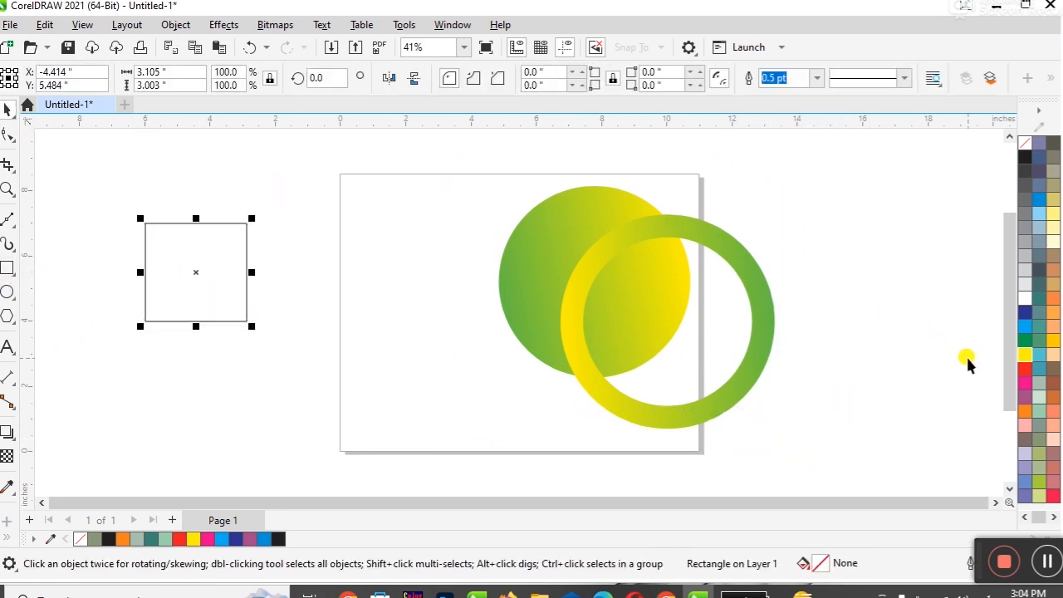
left_click(1025, 370)
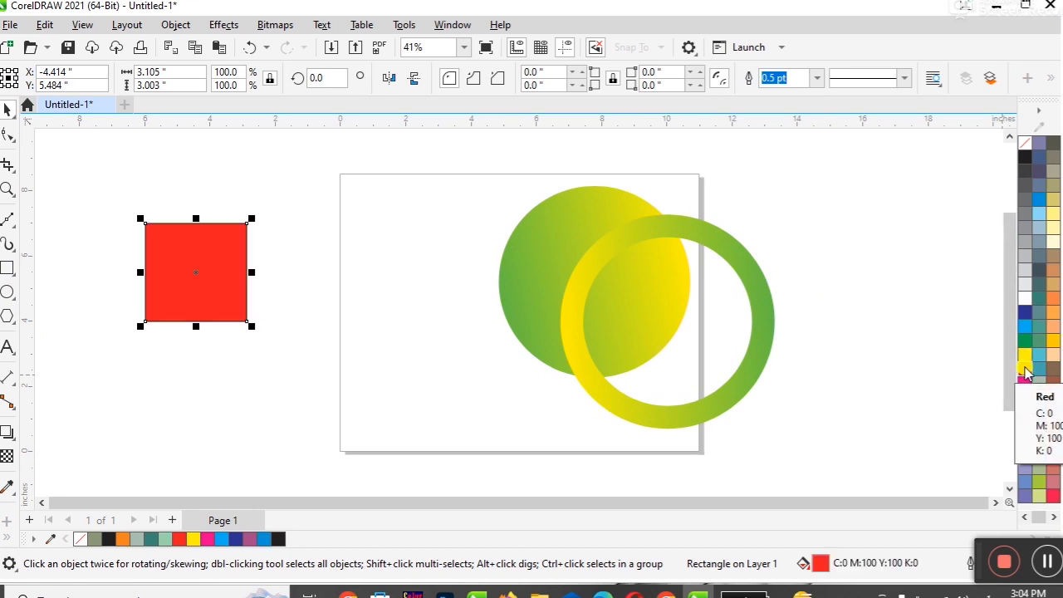
Step: Centre the red rectangle on the page and delete it
key("p")
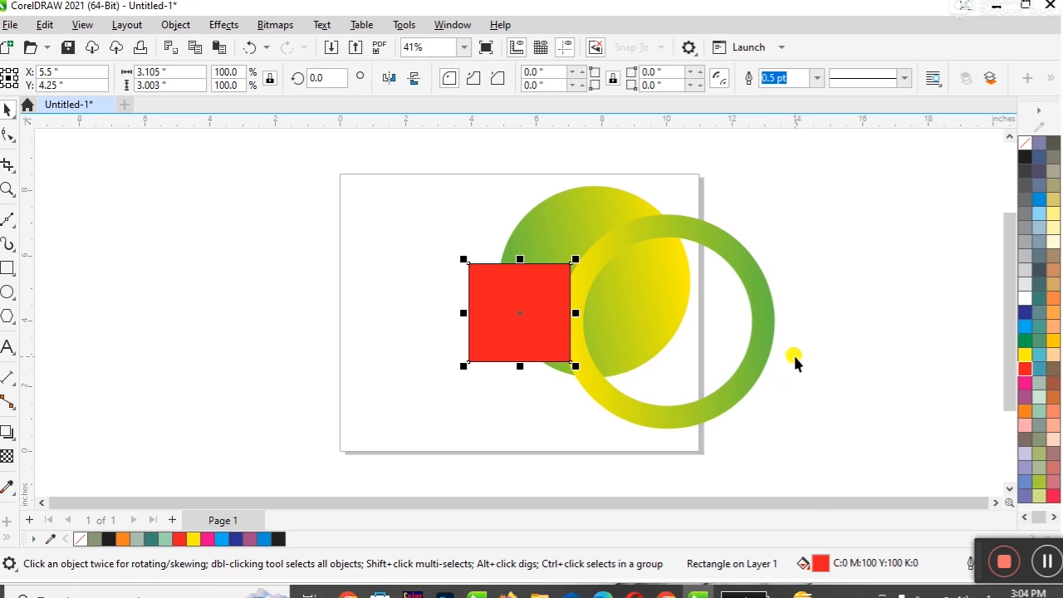
key("Delete")
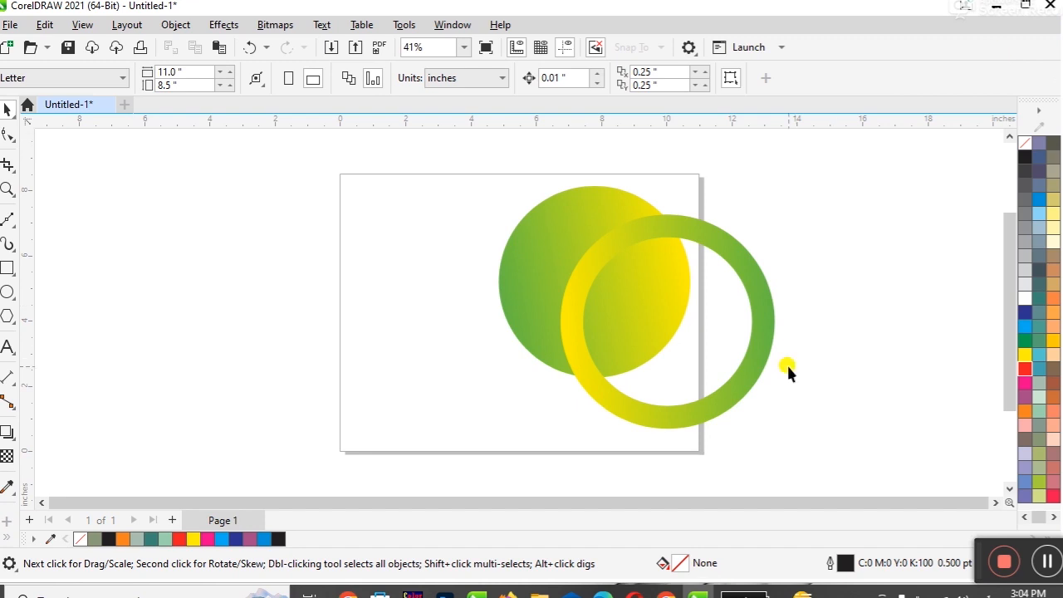
Step: Align the ring concentrically with the gradient circle
left_click(638, 376)
mouse_move(638, 376)
left_mouse_down()
mouse_move(654, 366)
mouse_move(646, 382)
left_mouse_up()
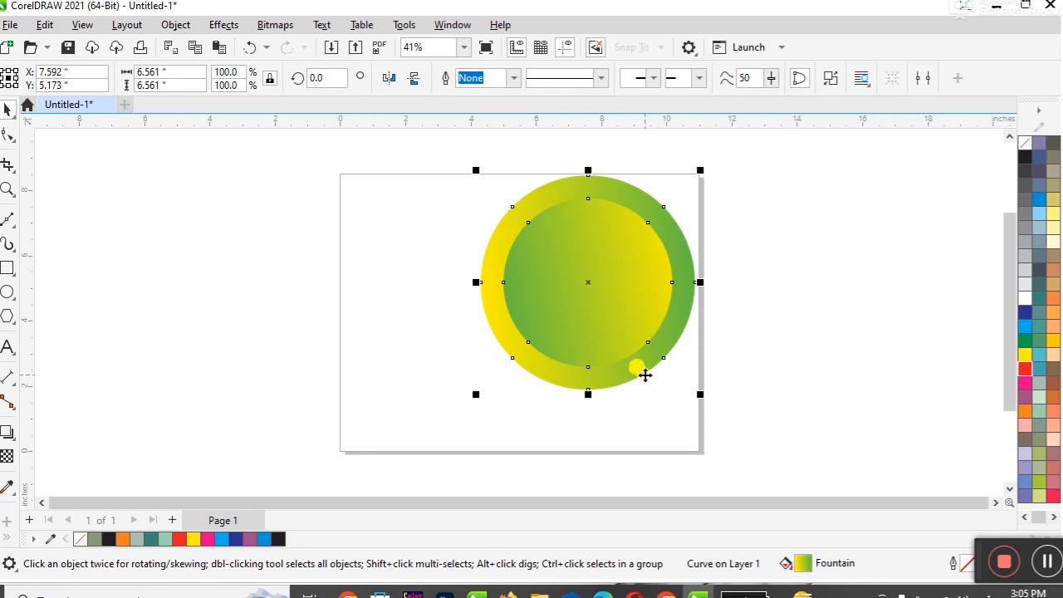
left_click(475, 472)
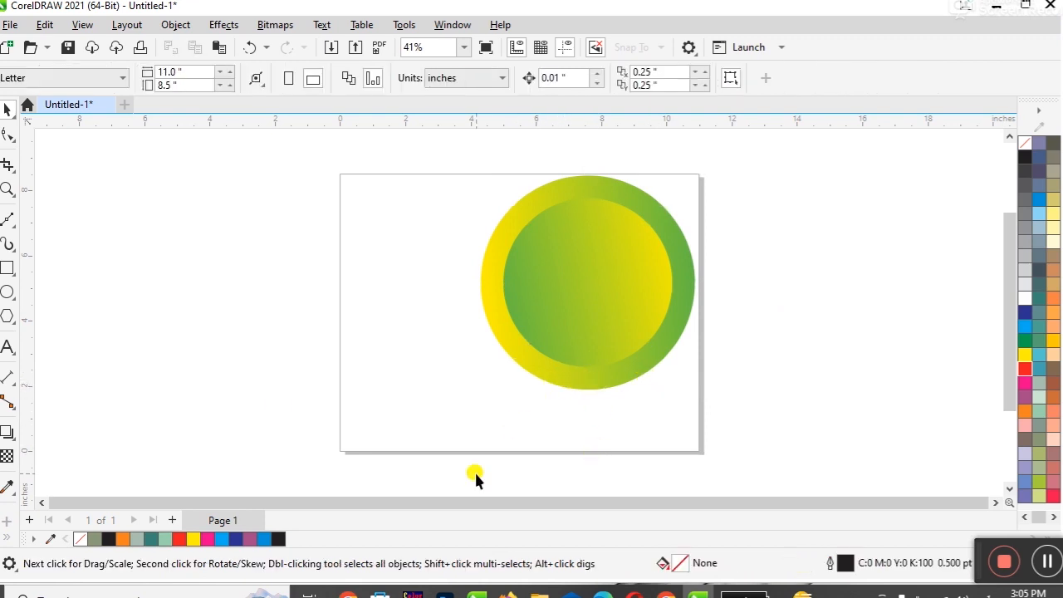
Step: Draw an unfilled circle about 6.4 inches wide at the page's left edge and add an overlapping copy scaled to about 3.7 inches
left_click(7, 291)
left_click_drag(257, 312, 365, 420)
left_click(8, 109)
left_click_drag(258, 312, 349, 365)
left_click_drag(459, 259, 412, 302)
Step: Copy the smaller unfilled circle below the gradient circle and scale the copy to about 1.9 inches
left_click_drag(353, 365, 496, 422)
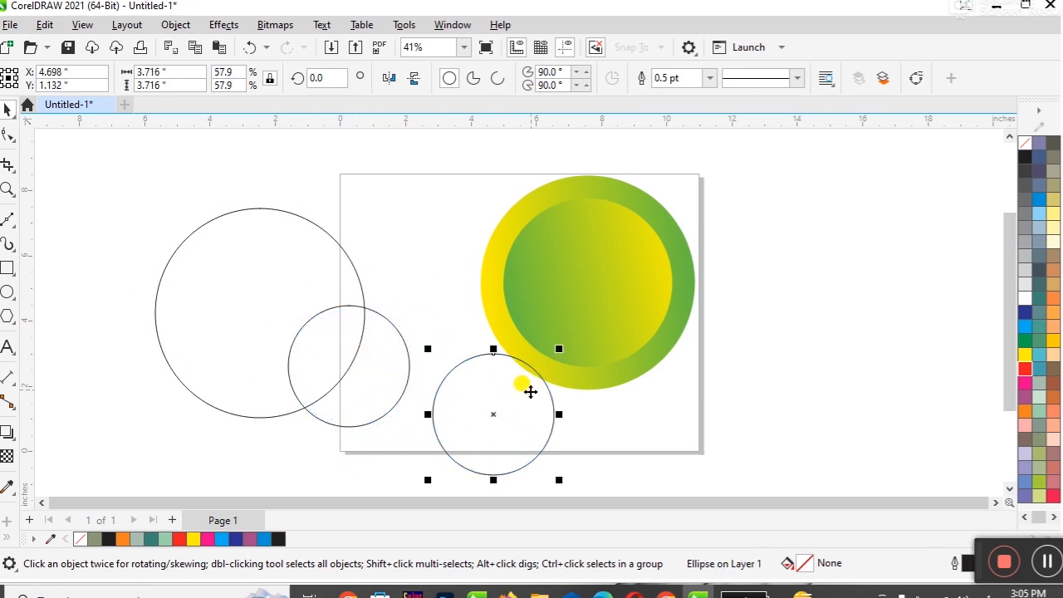
left_click_drag(561, 353, 541, 386)
left_click(672, 420)
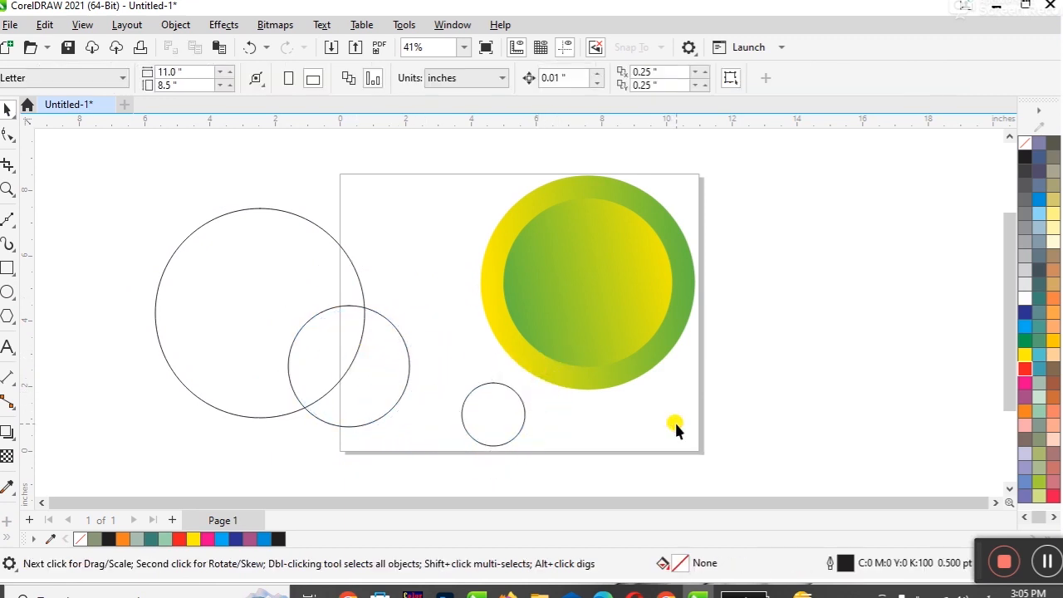
Step: Select the three unfilled circles and align their centres vertically and horizontally on the largest one
left_click(172, 304)
left_click(510, 417)
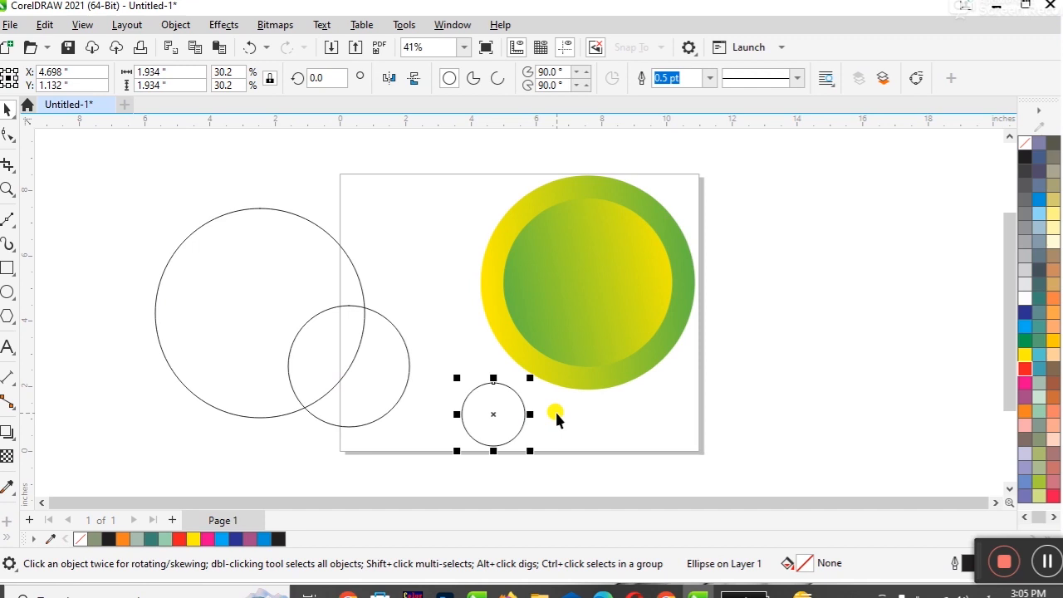
left_click(379, 391, "shift")
left_click(274, 307, "shift")
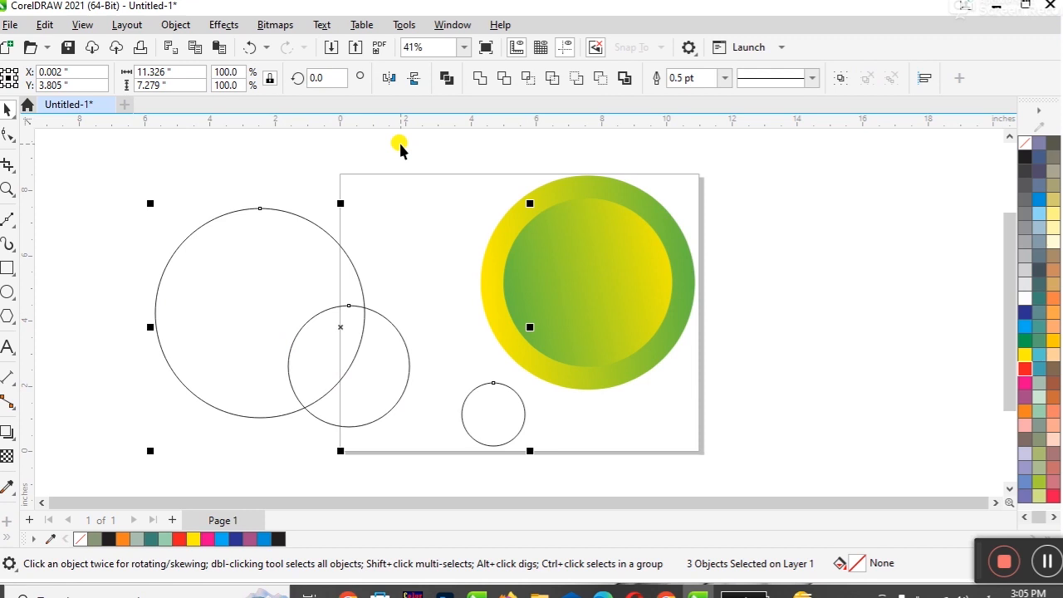
key("c")
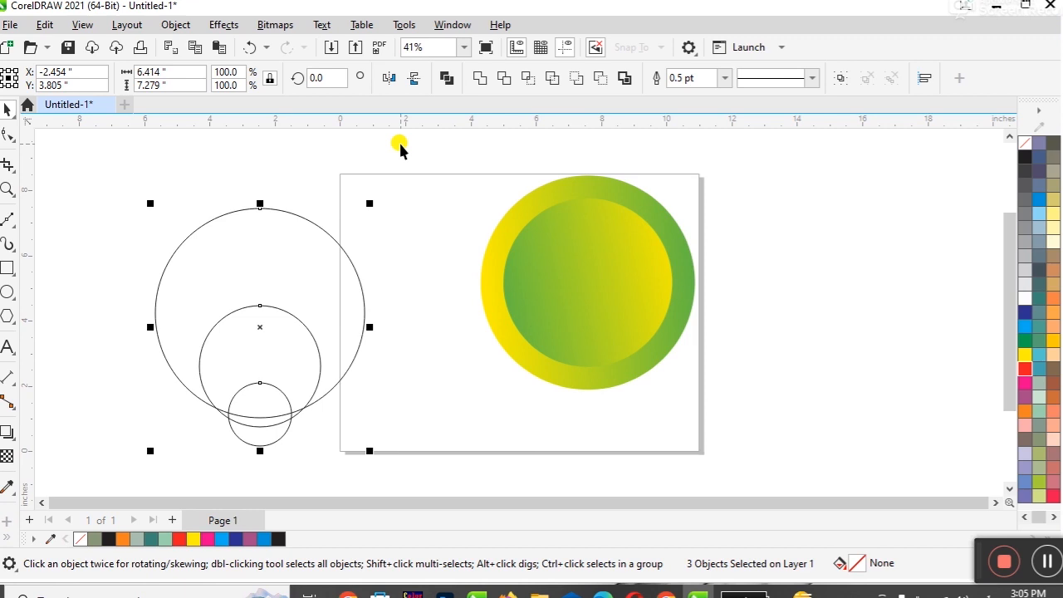
key("c")
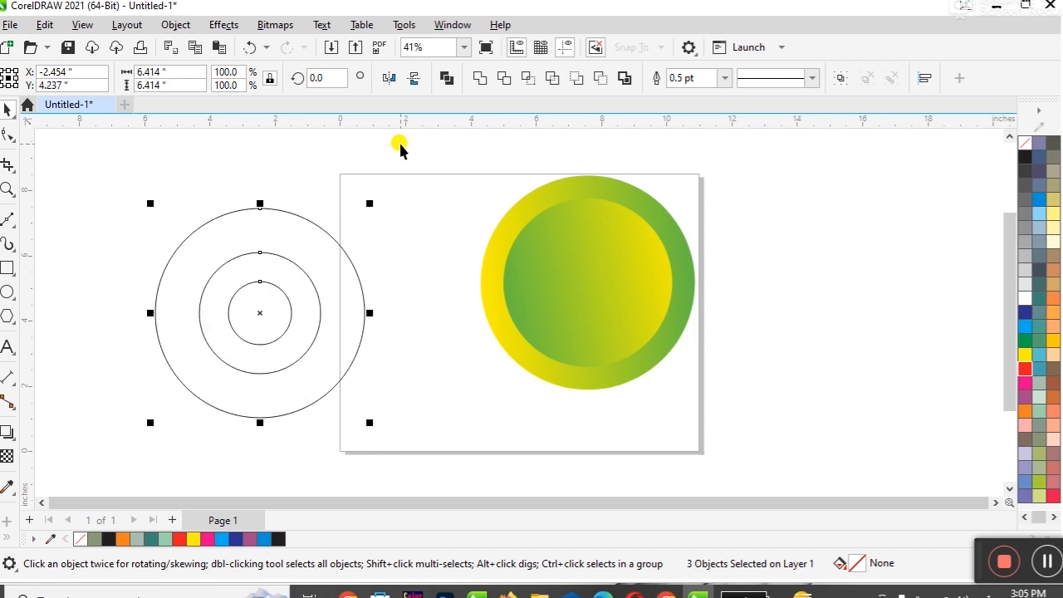
Step: Undo and repeat the centre alignment of the three circles, and undo it back to their original positions
key("ctrl+z")
key("c")
key("e")
key("ctrl+z")
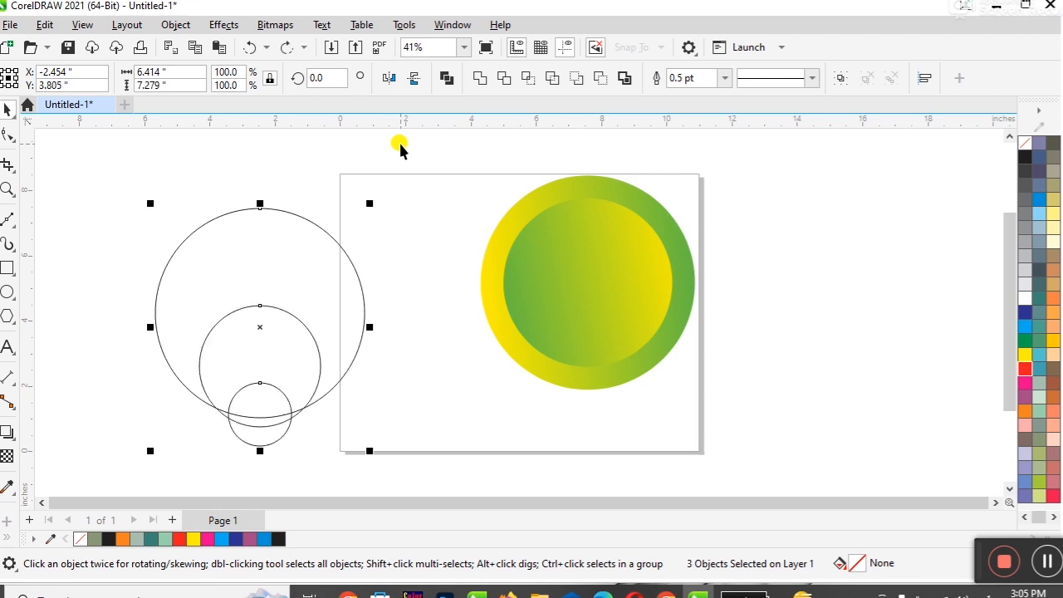
key("ctrl+z")
Step: Align the three circles' centres at one height, centre them over each other, and undo both alignments
key("e")
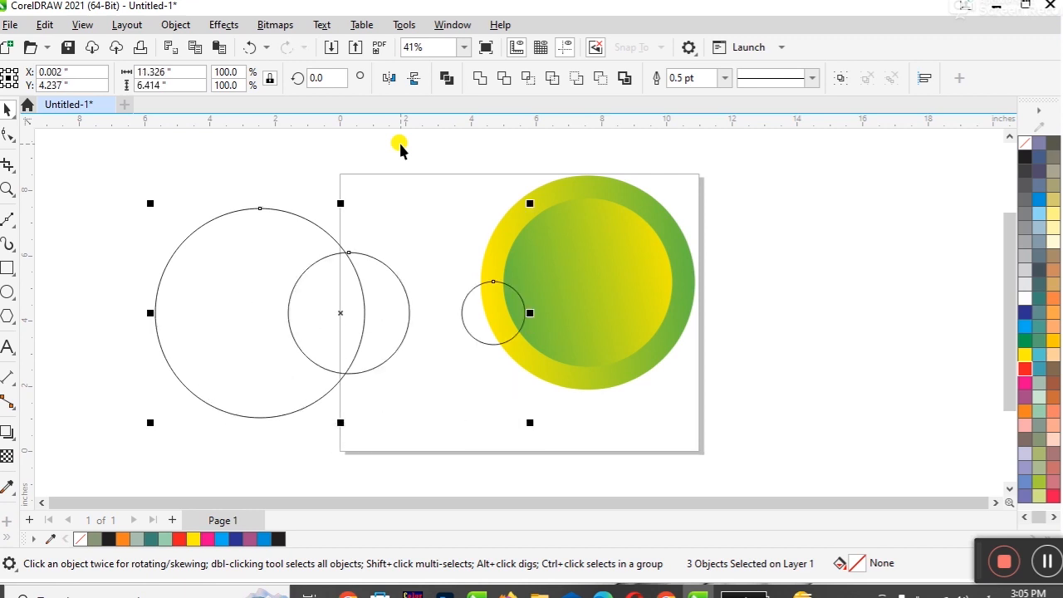
key("c")
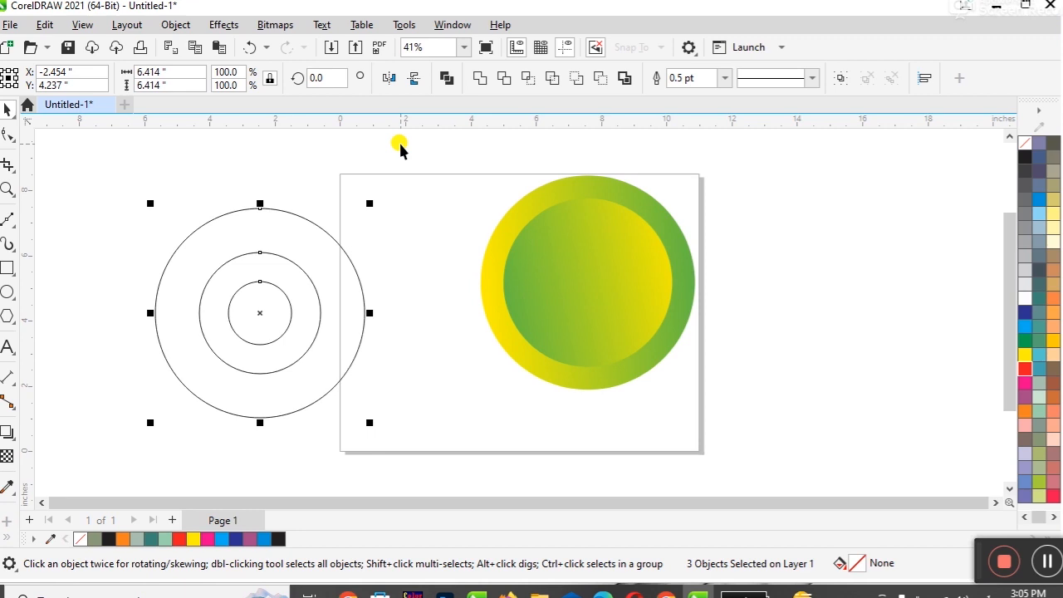
key("ctrl+z")
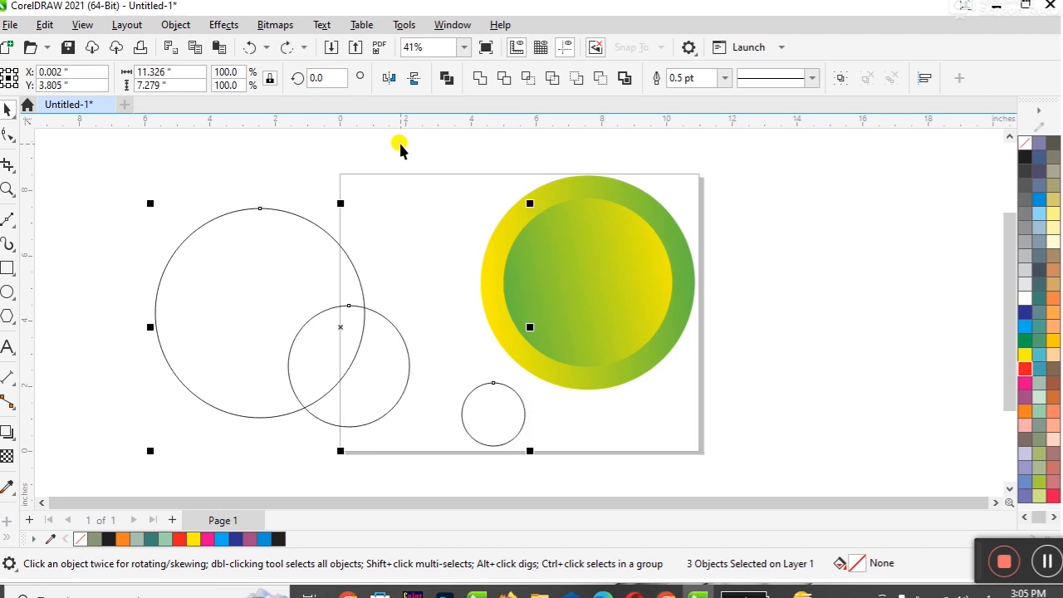
Step: Examine the Align and Distribute commands and their shortcuts for the three selected circles
left_click(172, 25)
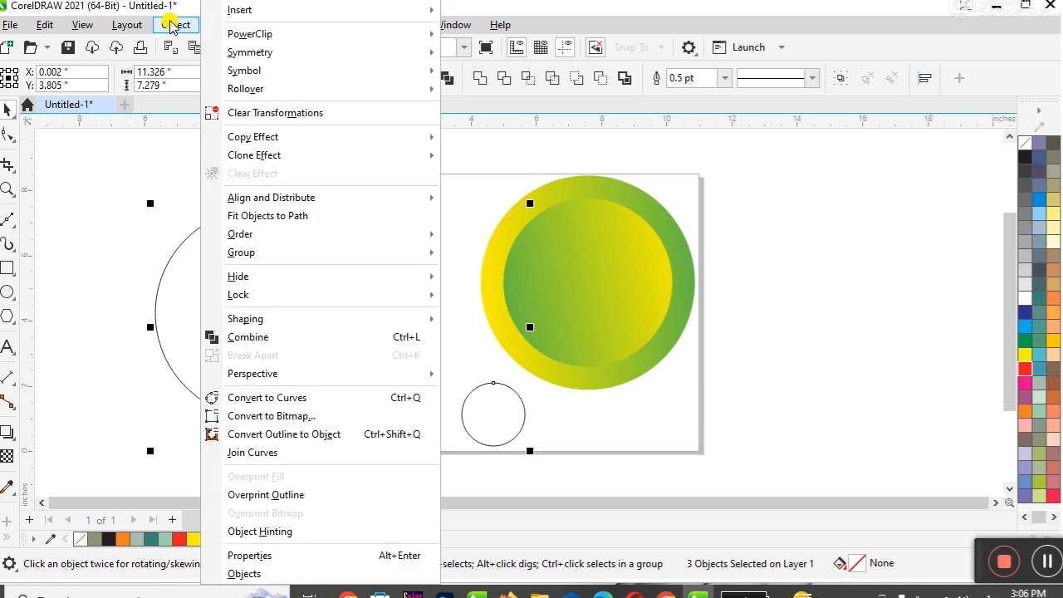
mouse_move(368, 209)
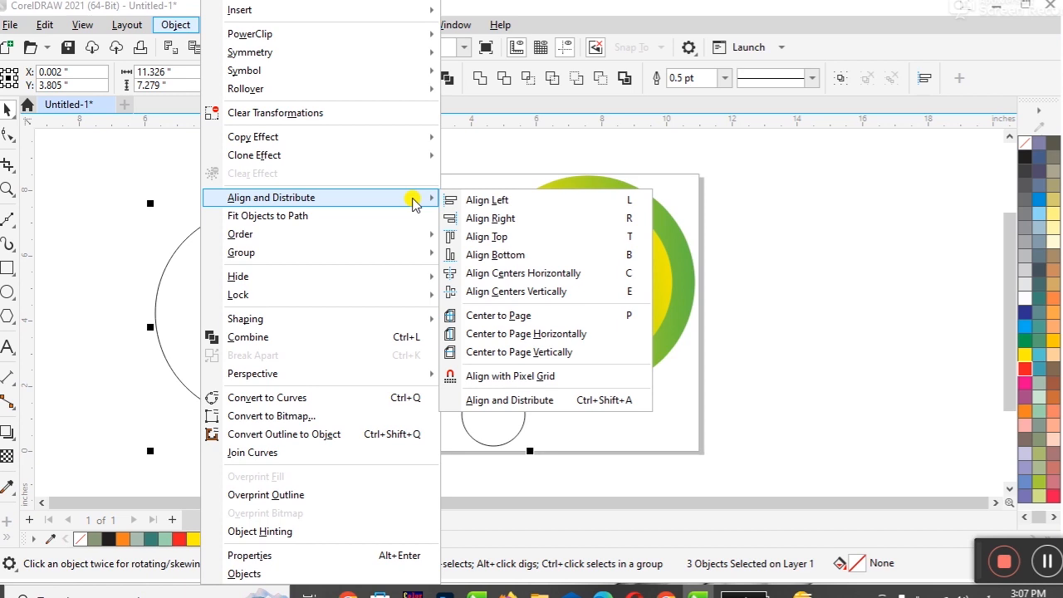
left_click(783, 303)
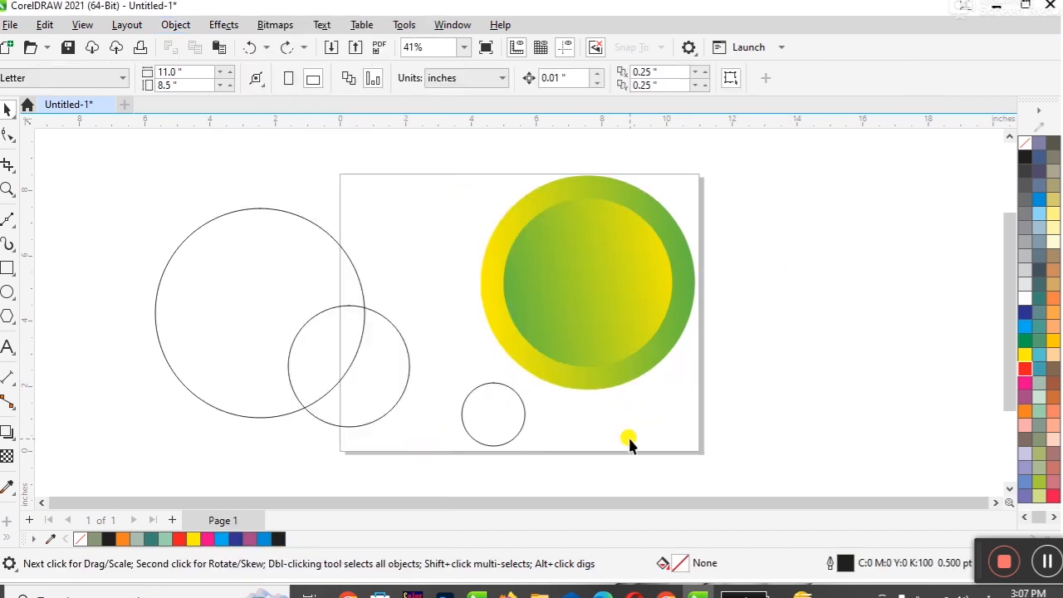
Step: Shift the inner gradient circle off-centre, and align both gradient circles' centres horizontally and vertically
left_click_drag(536, 260, 606, 284)
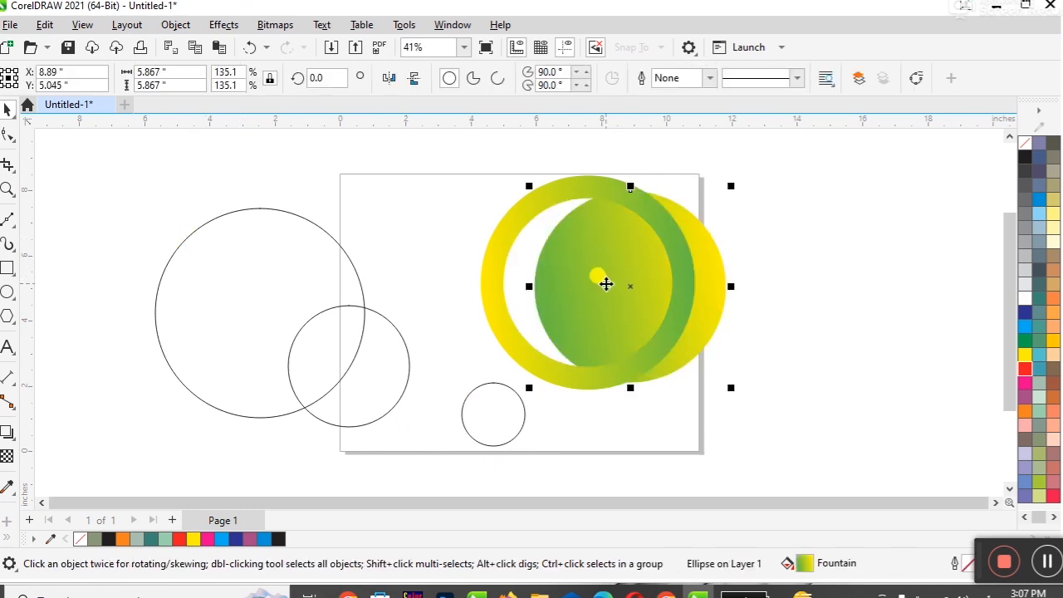
left_click_drag(452, 146, 772, 394)
key("c")
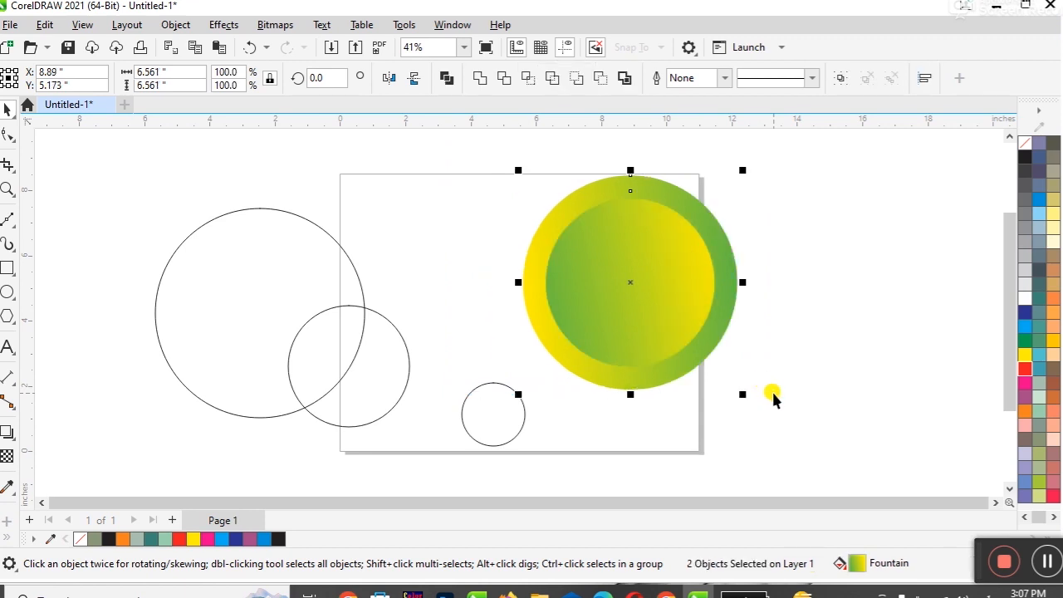
key("e")
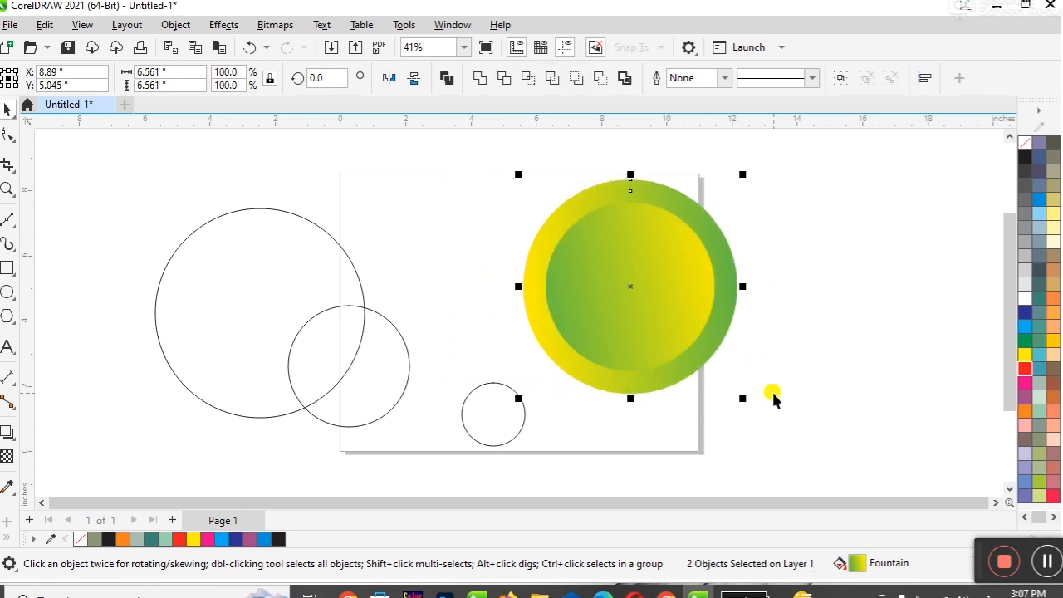
left_click(773, 398)
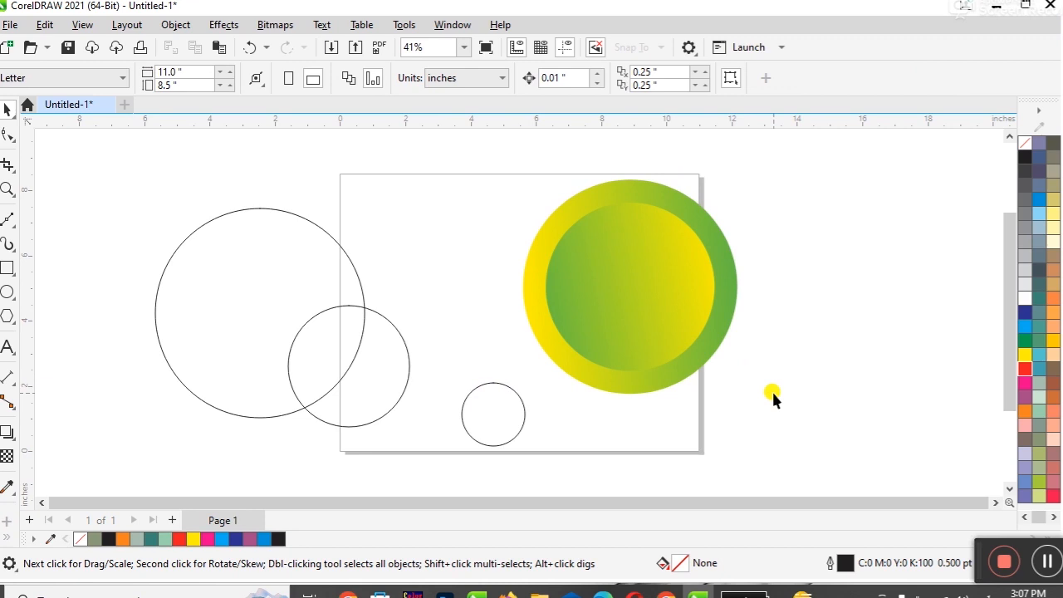
Step: Scale the inner gradient circle down to about 5.06 inches, leaving a thin white gap inside the ring
left_click(636, 319)
left_click_drag(735, 407, 712, 374)
left_click_drag(712, 206, 720, 205)
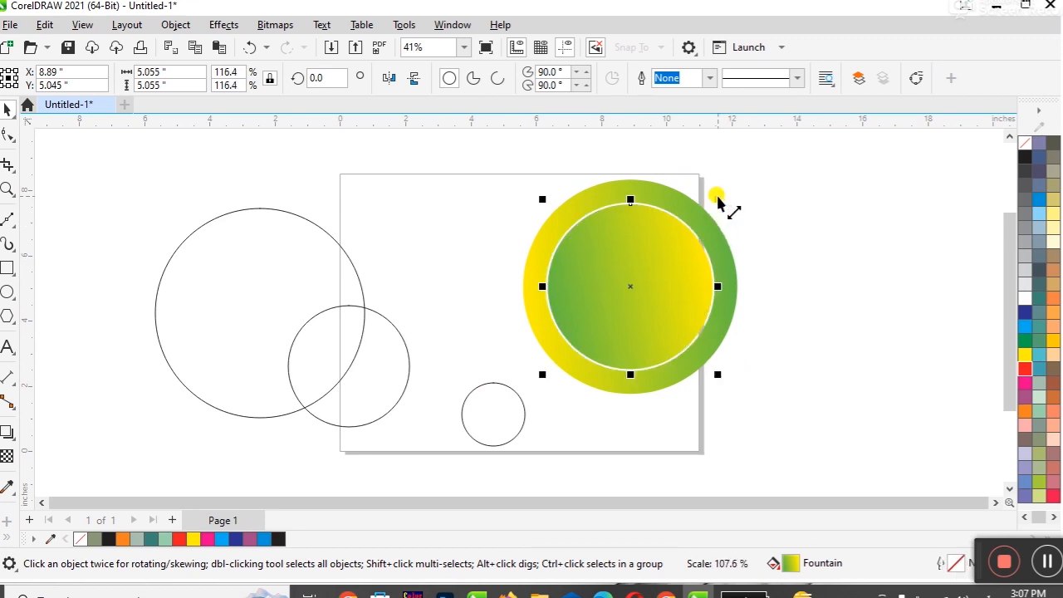
left_click(797, 263)
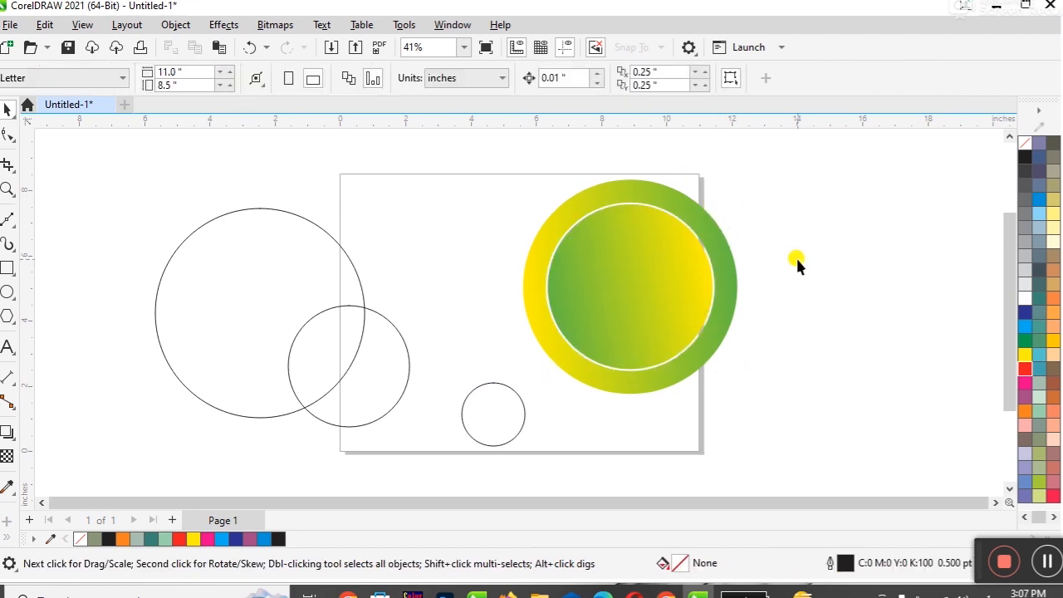
Step: Move all five circles off the page to the empty area on its right
left_click_drag(142, 166, 756, 482)
left_click_drag(596, 330, 930, 294)
left_click_drag(660, 293, 890, 288)
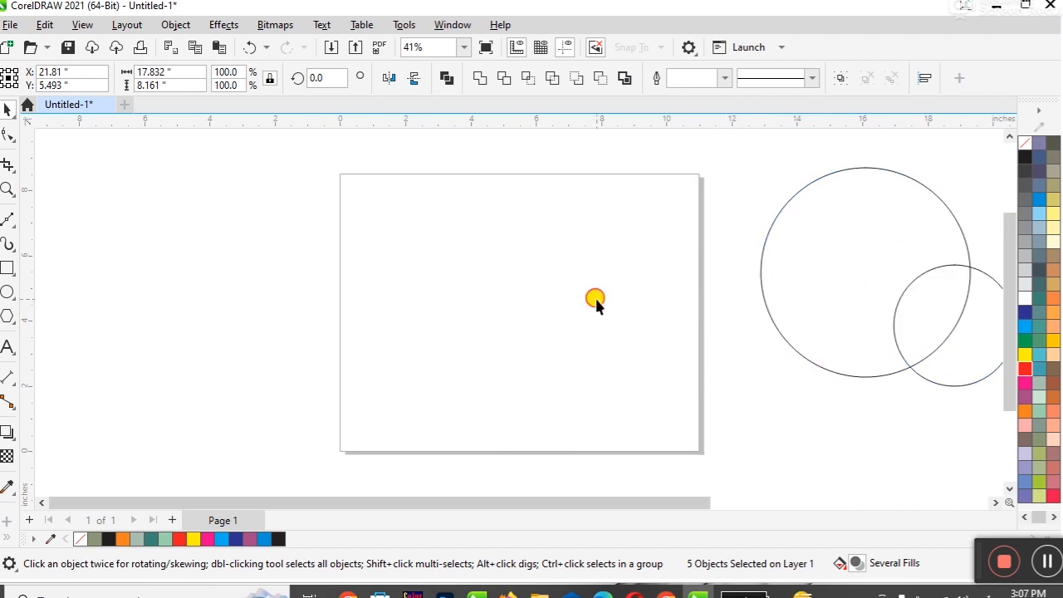
left_click(596, 299)
Step: Draw a rectangle about 1.9 × 1.7 inches near the page's upper-left corner, with two progressively smaller rectangles below it
left_click(8, 268)
left_click_drag(375, 202, 436, 257)
key("F10")
left_click_drag(400, 220, 422, 387)
right_click(426, 309)
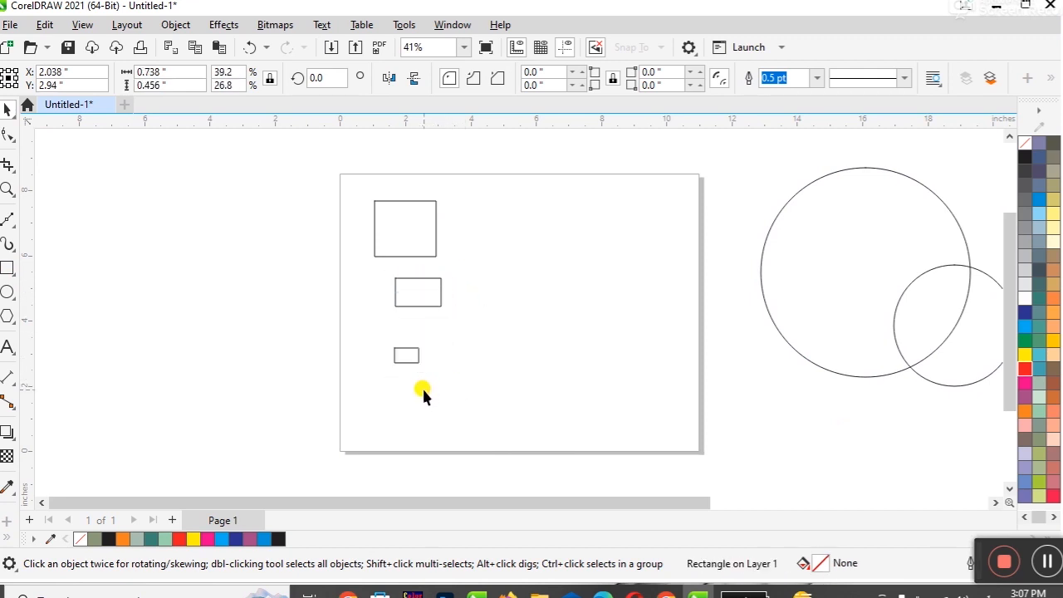
Step: Select the three stacked rectangles and align them by horizontal centres, alternating between left and right edges and ending on the right
left_click(423, 388)
left_click_drag(511, 380, 512, 384)
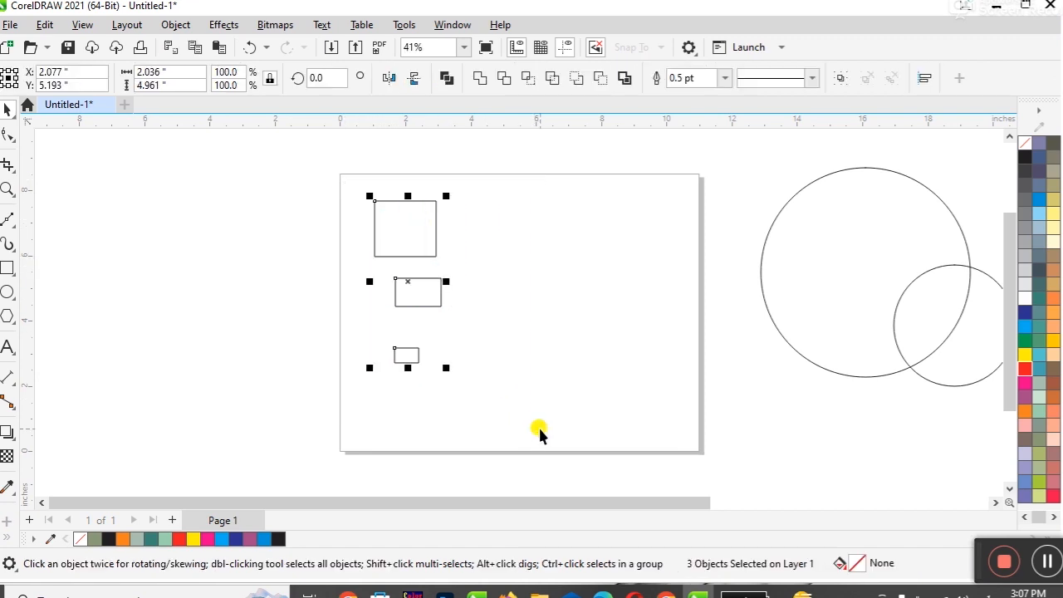
key("c")
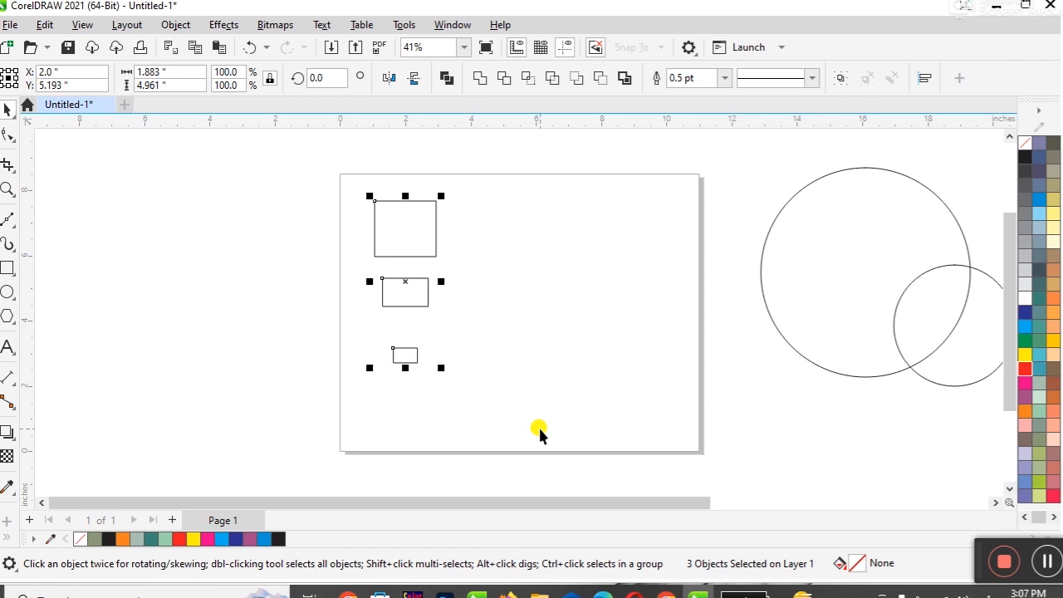
key("l")
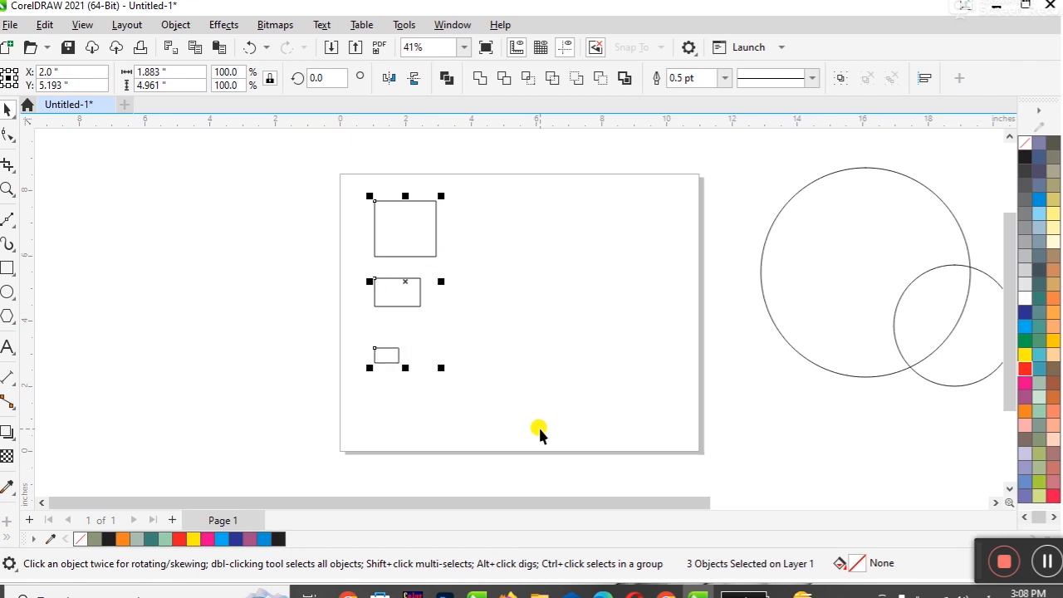
key("r")
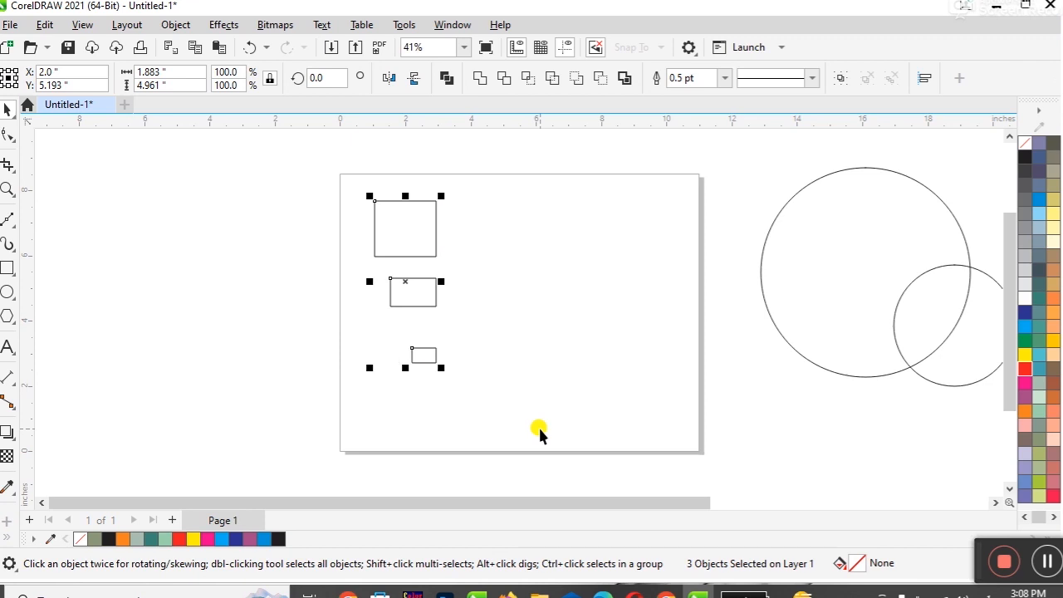
key("l")
key("r")
left_click(539, 432)
Step: Rearrange the two smaller rectangles into a row beside the largest one
left_click_drag(413, 308, 510, 254)
left_click_drag(435, 291, 532, 250)
left_click_drag(427, 355, 608, 267)
Step: Select the row of rectangles and align it by vertical centres, bottom edges, top edges and vertical centres again
left_click_drag(344, 179, 689, 341)
key("e")
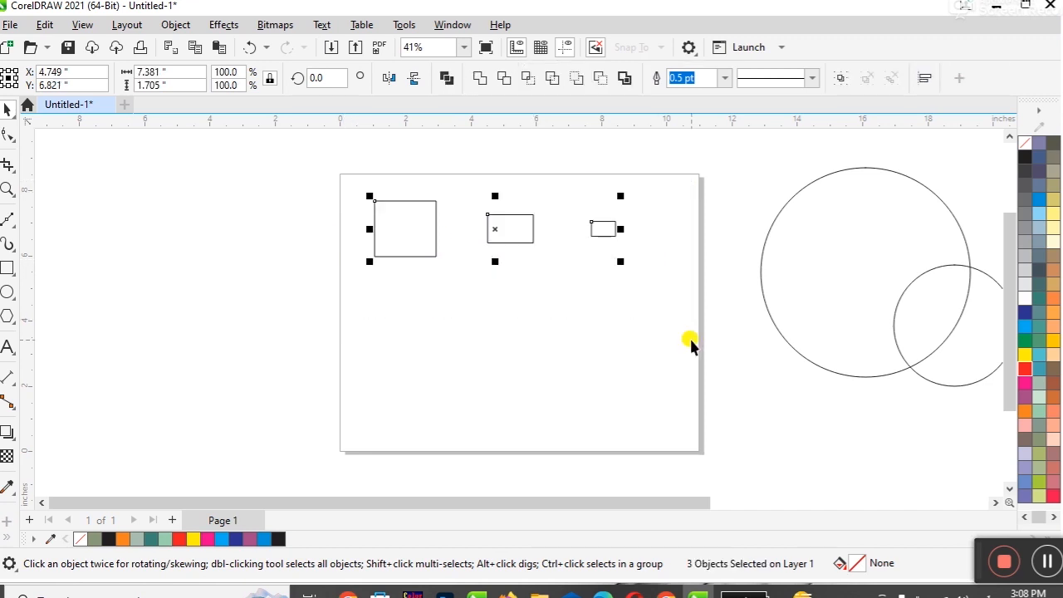
key("b")
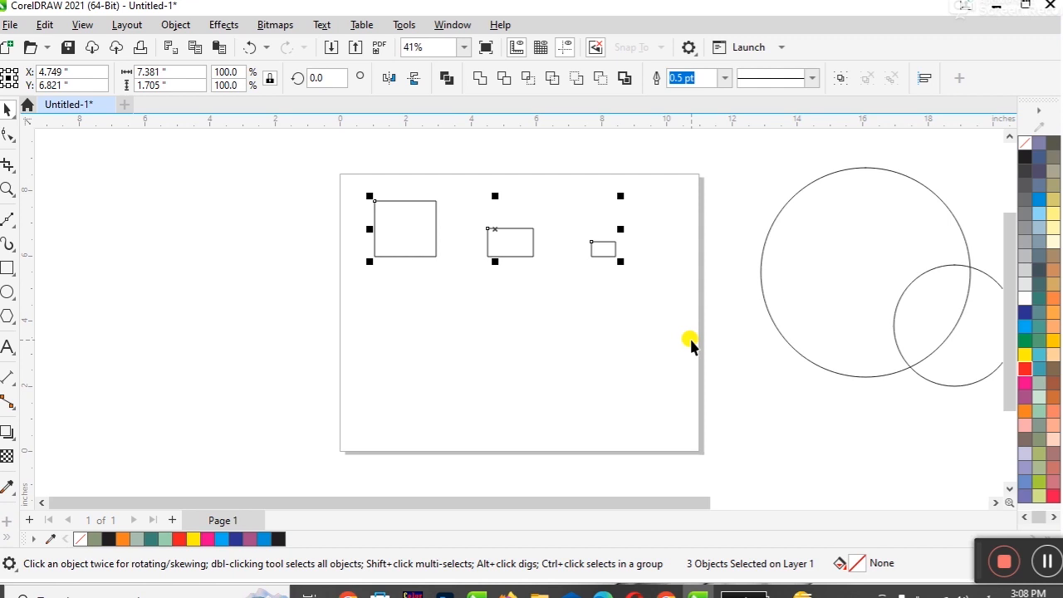
key("t")
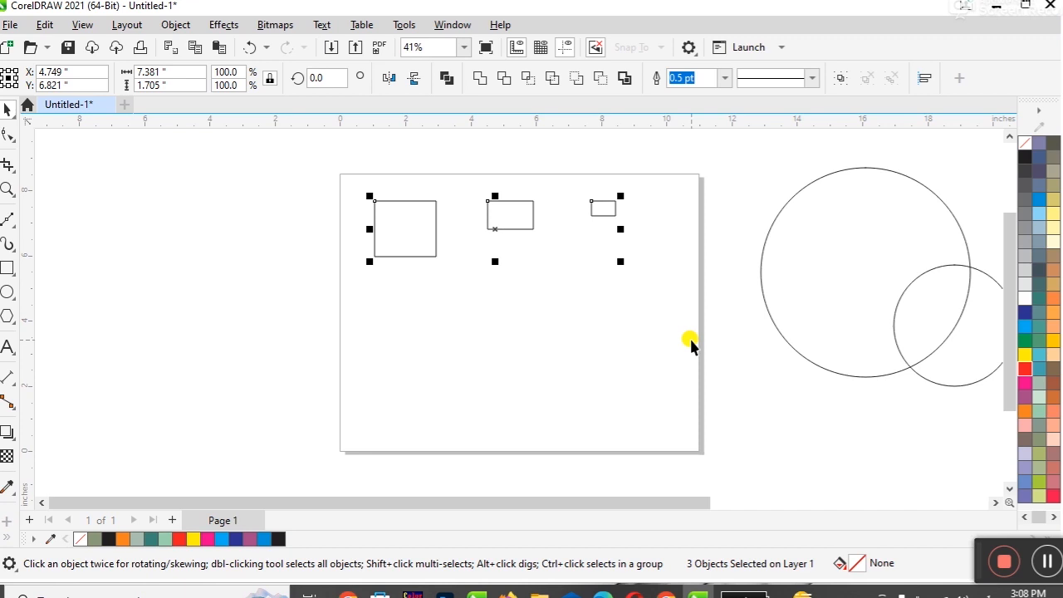
key("e")
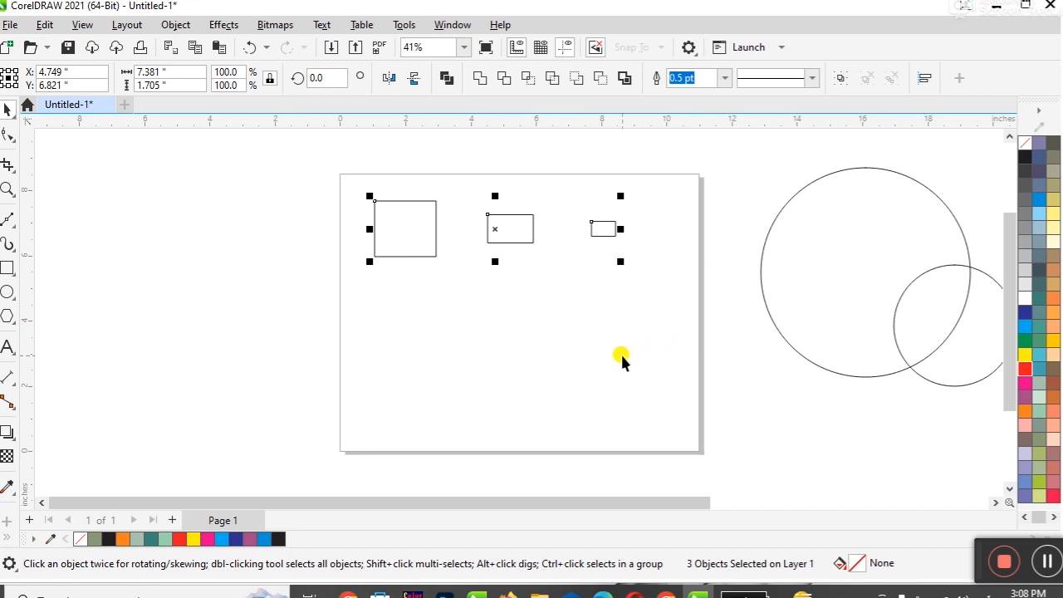
left_click(458, 384)
Step: Move the two smaller rectangles below the largest, and align all three right, left, and finally on both centres
left_click_drag(509, 229, 452, 312)
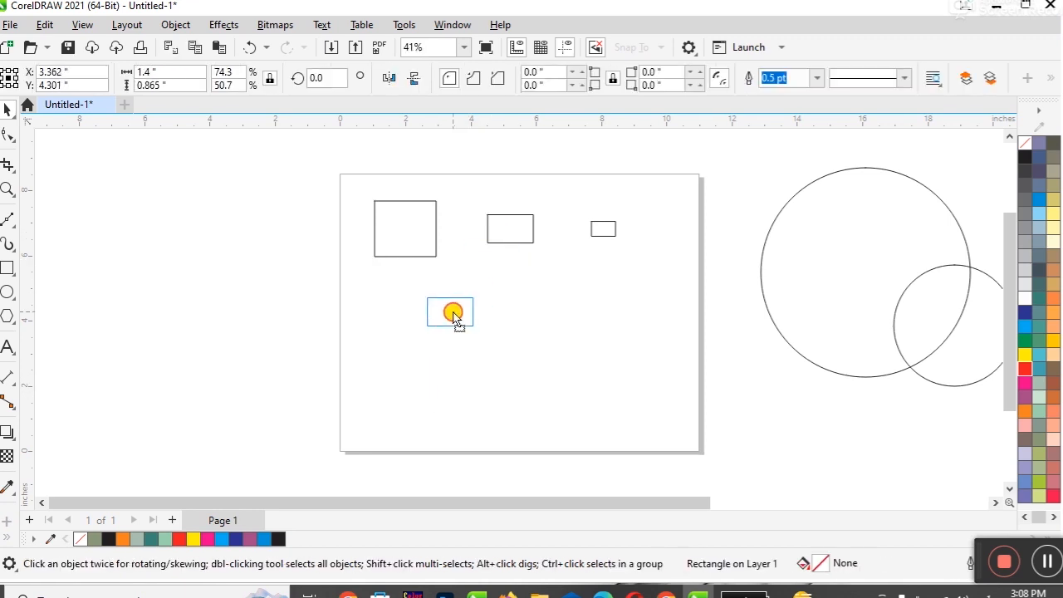
left_click_drag(615, 226, 441, 366)
left_click_drag(334, 159, 567, 415)
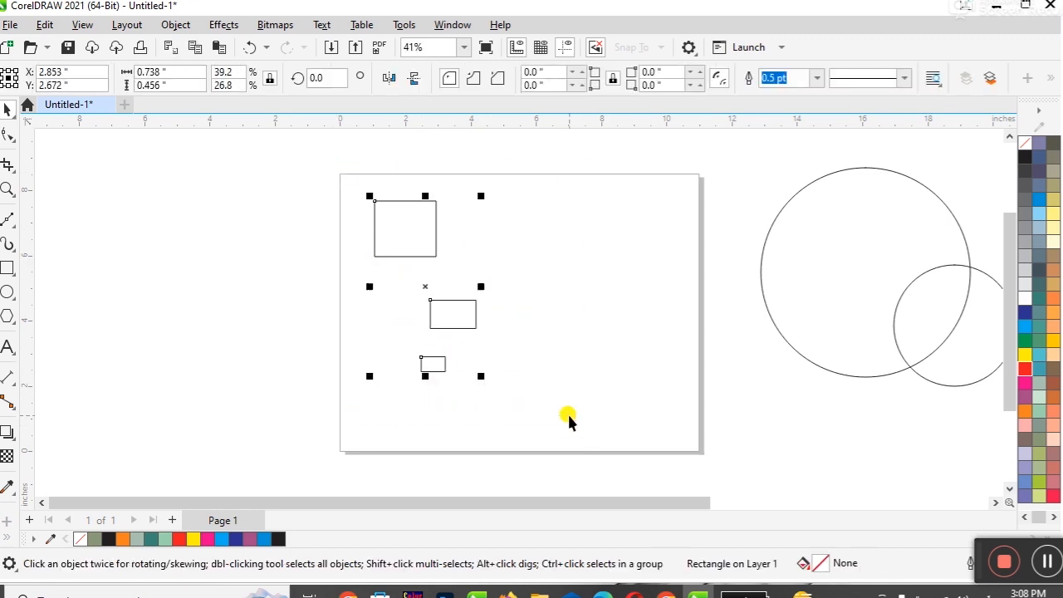
key("r")
key("l")
key("c")
key("e")
left_click(474, 369)
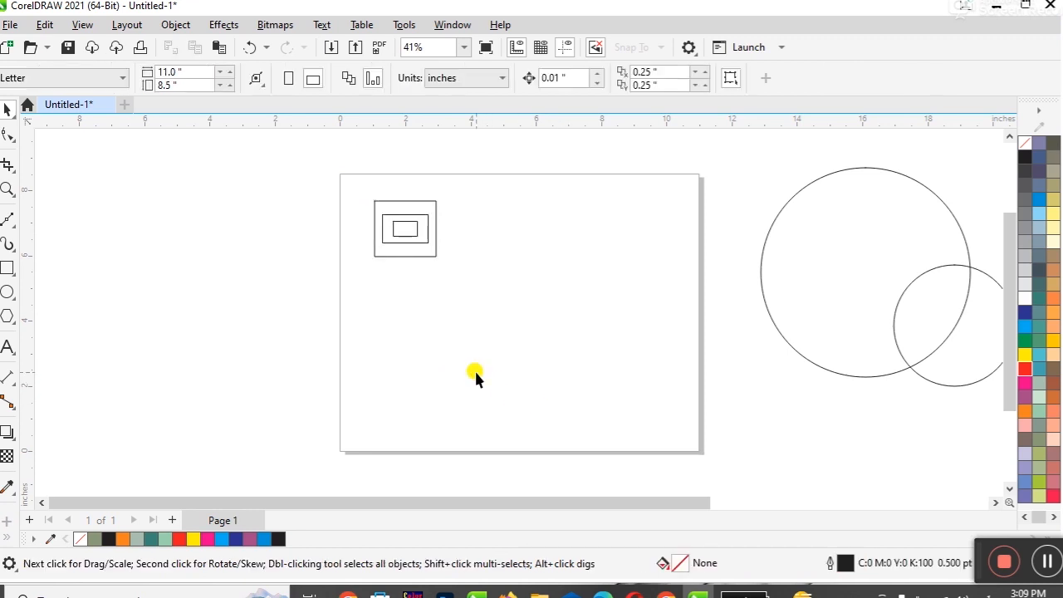
Step: Enlarge the nested rectangles to about 4.4 × 4 inches overall and spread the three apart
left_click_drag(332, 175, 477, 300)
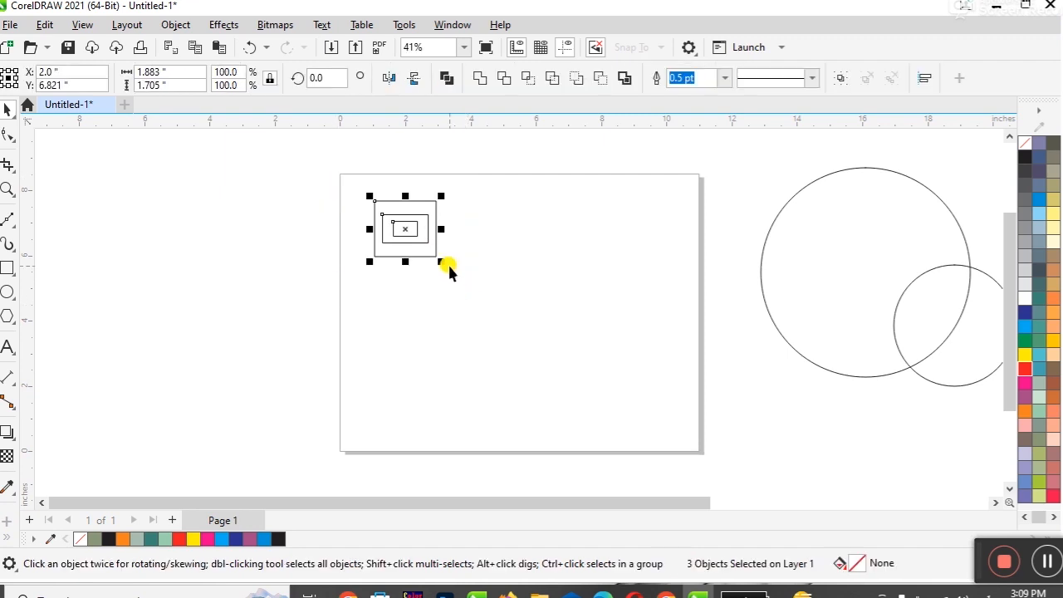
mouse_move(440, 263)
left_mouse_down()
mouse_move(521, 334)
mouse_move(270, 285)
mouse_move(478, 290)
left_mouse_up()
left_click(391, 365)
left_click_drag(232, 267, 349, 385)
mouse_move(288, 292)
left_mouse_down()
mouse_move(230, 257)
mouse_move(552, 449)
left_mouse_up()
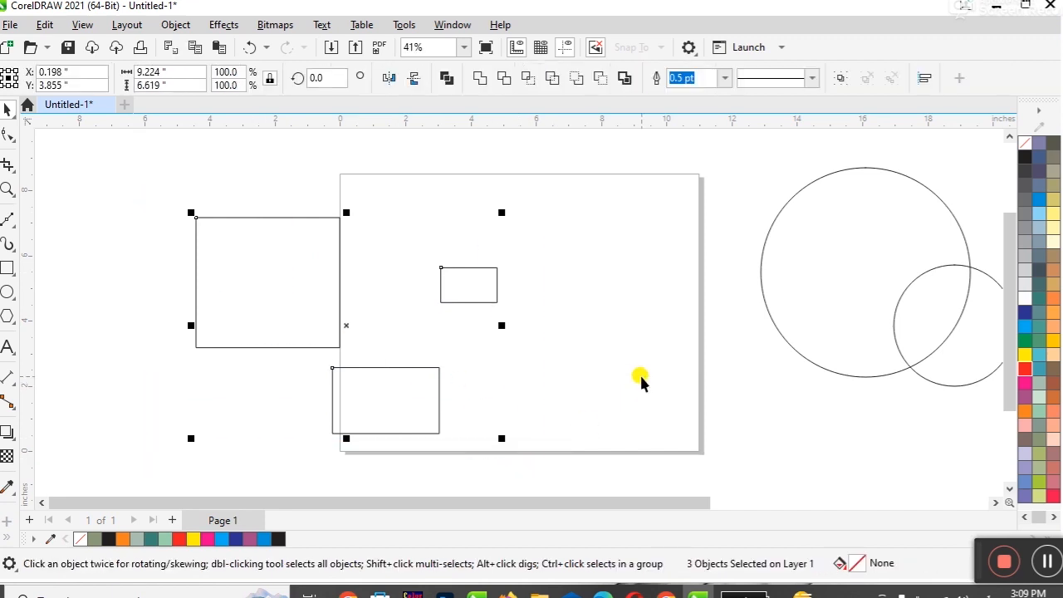
Step: Align the centres of the three enlarged rectangles horizontally and vertically on the largest one
key("c")
key("e")
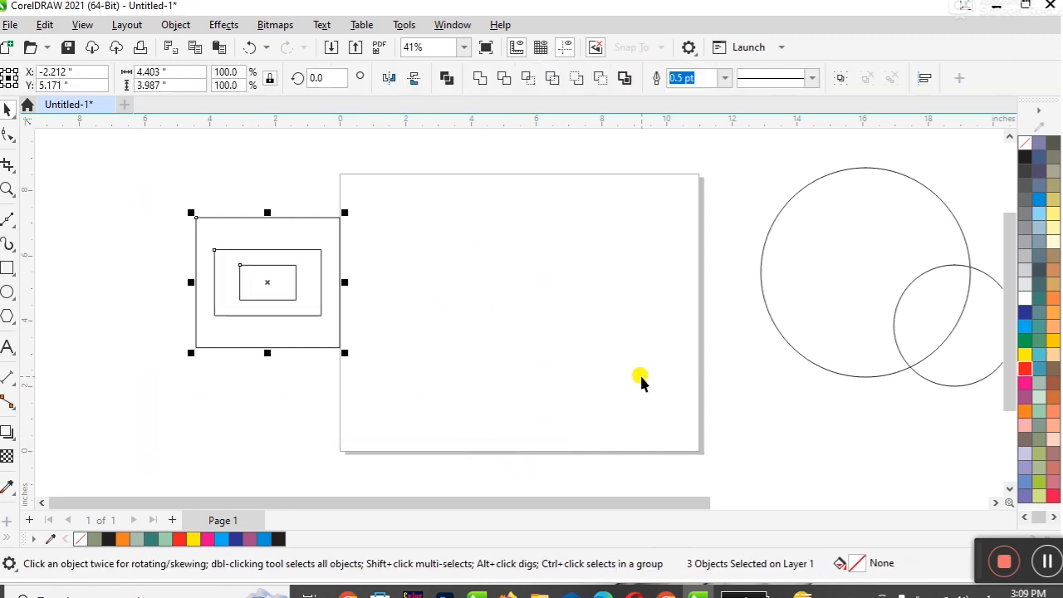
left_click(349, 355)
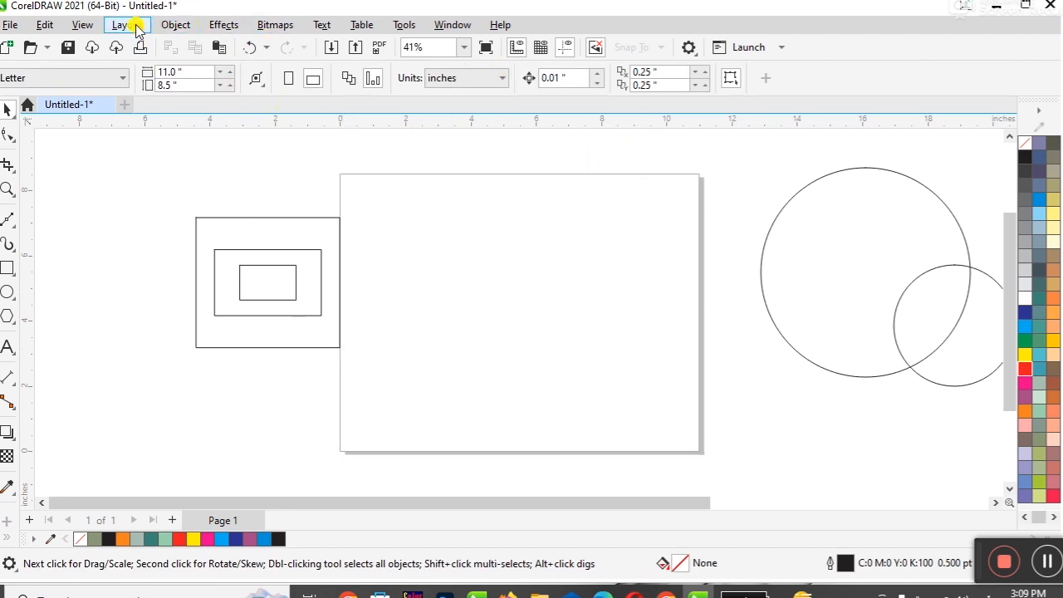
Step: Open the full Align and Distribute settings with no objects selected
left_click(170, 26)
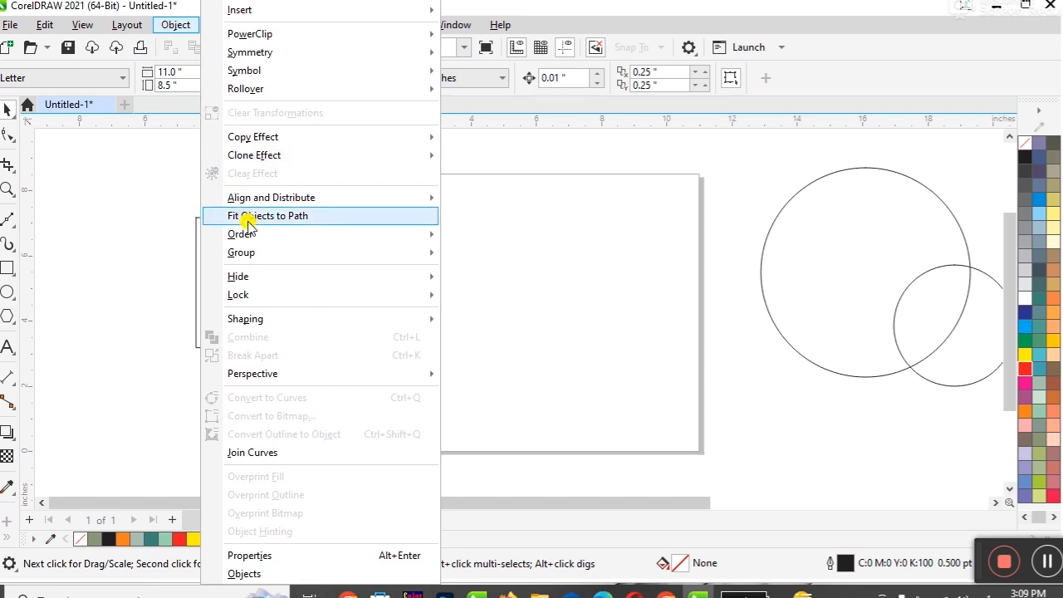
mouse_move(306, 200)
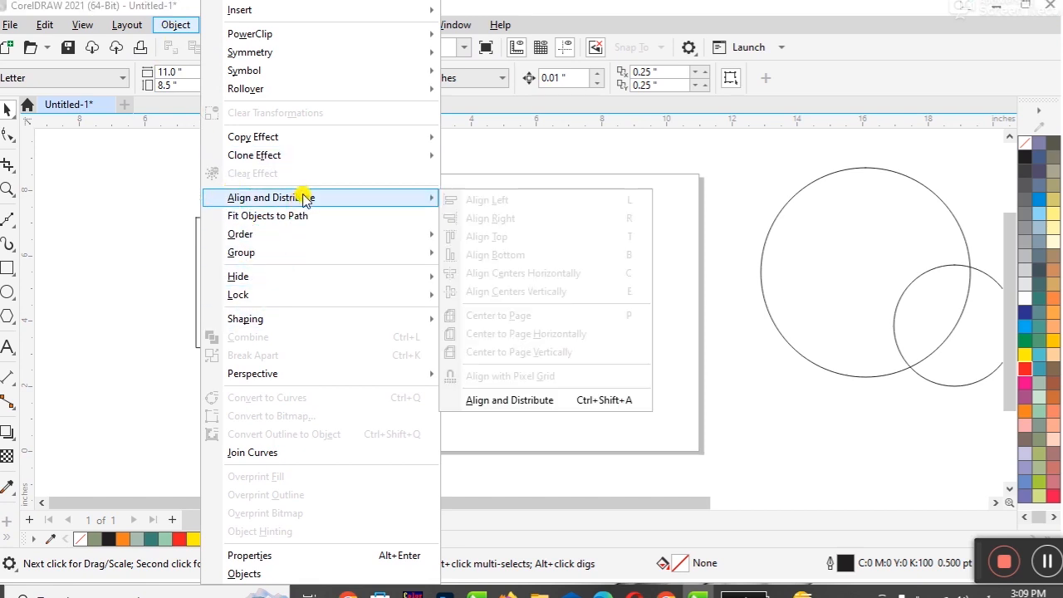
left_click(770, 235)
left_click(419, 235)
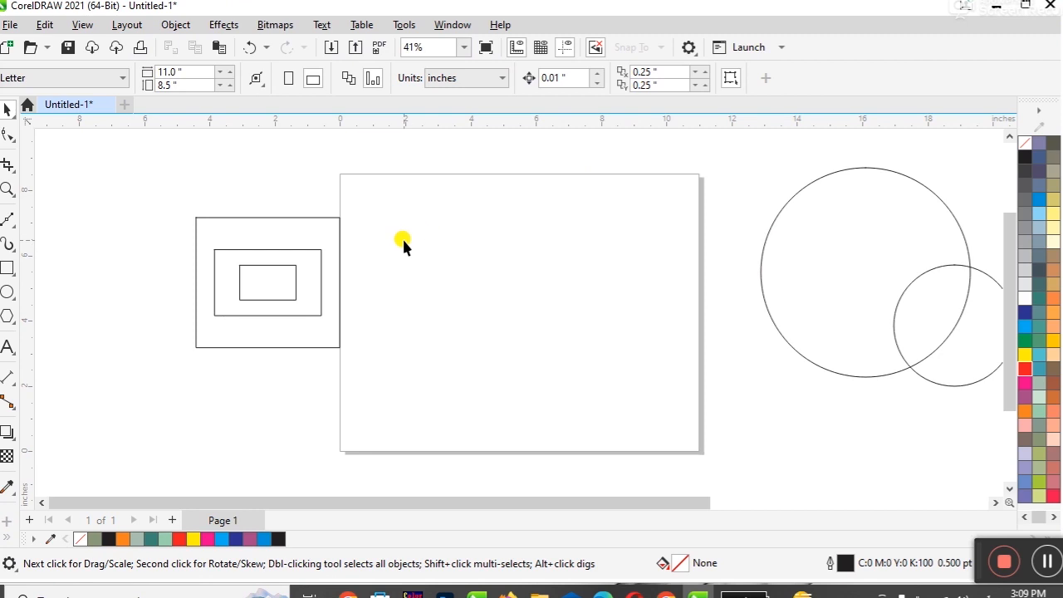
left_click(176, 25)
mouse_move(270, 199)
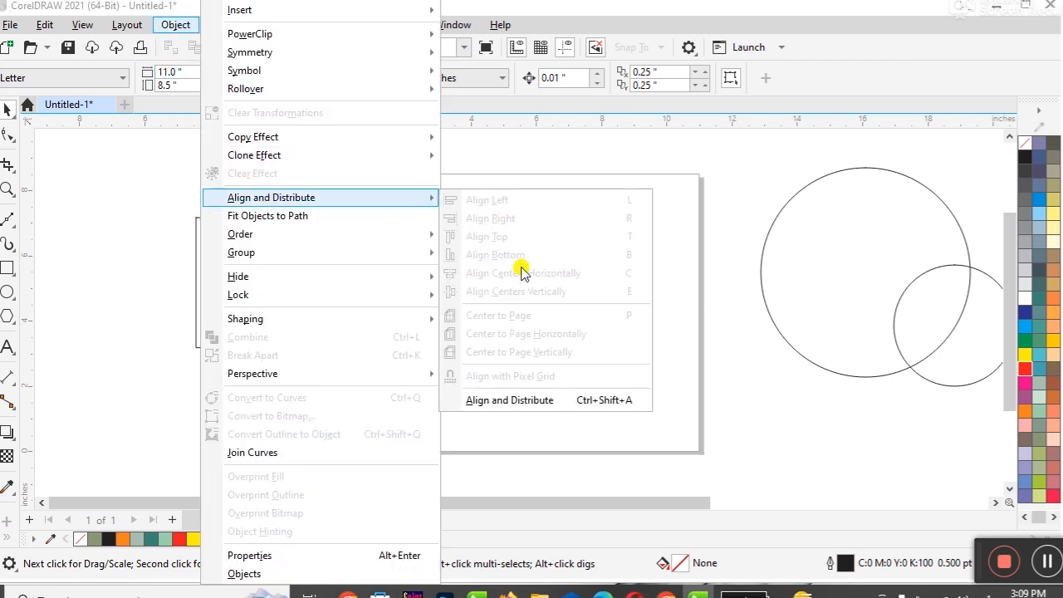
left_click(555, 405)
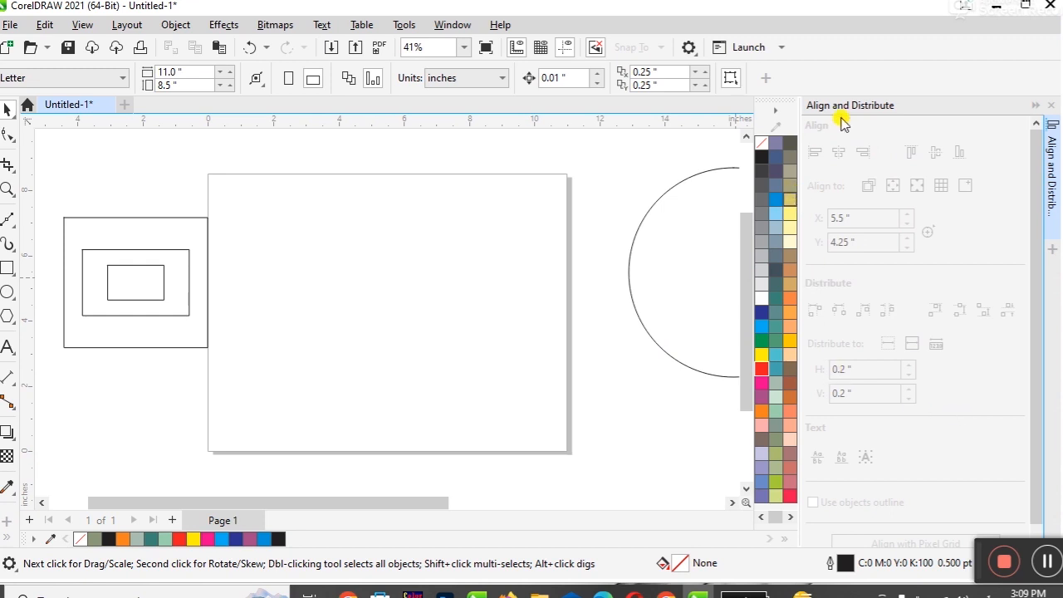
Step: Move the nested rectangles onto the page and spread them diagonally from the largest to the smallest
left_click_drag(50, 204, 242, 360)
left_click_drag(137, 315, 308, 315)
left_click(487, 369)
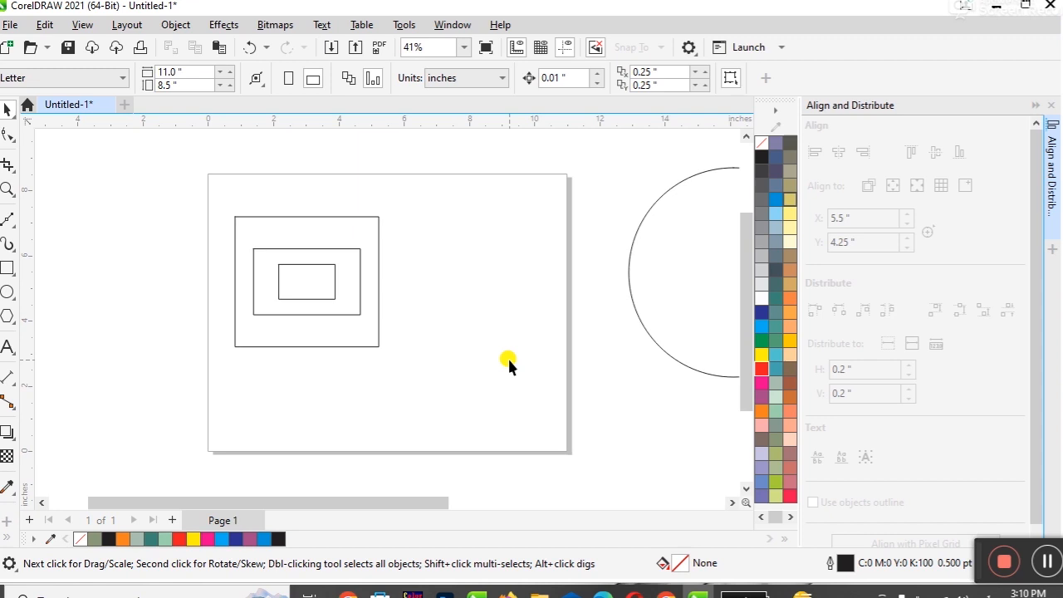
left_click_drag(310, 298, 373, 395)
left_click_drag(348, 314, 310, 275)
left_click_drag(406, 321, 416, 300)
left_click_drag(368, 362, 523, 316)
Step: Select the three spread rectangles and align their centres vertically, and align them by their top edges
left_click_drag(181, 141, 610, 415)
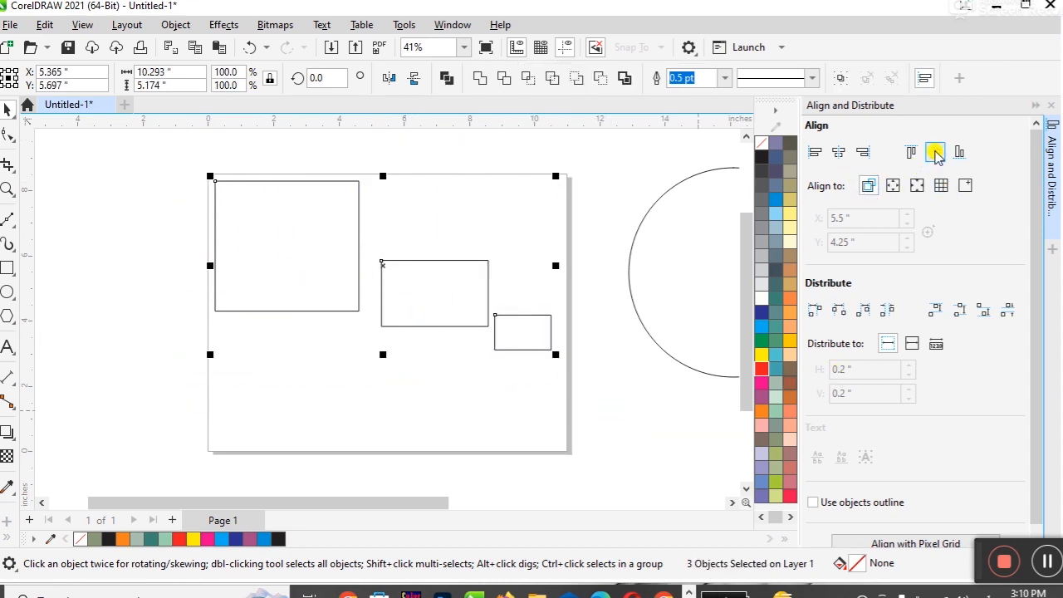
left_click(936, 153)
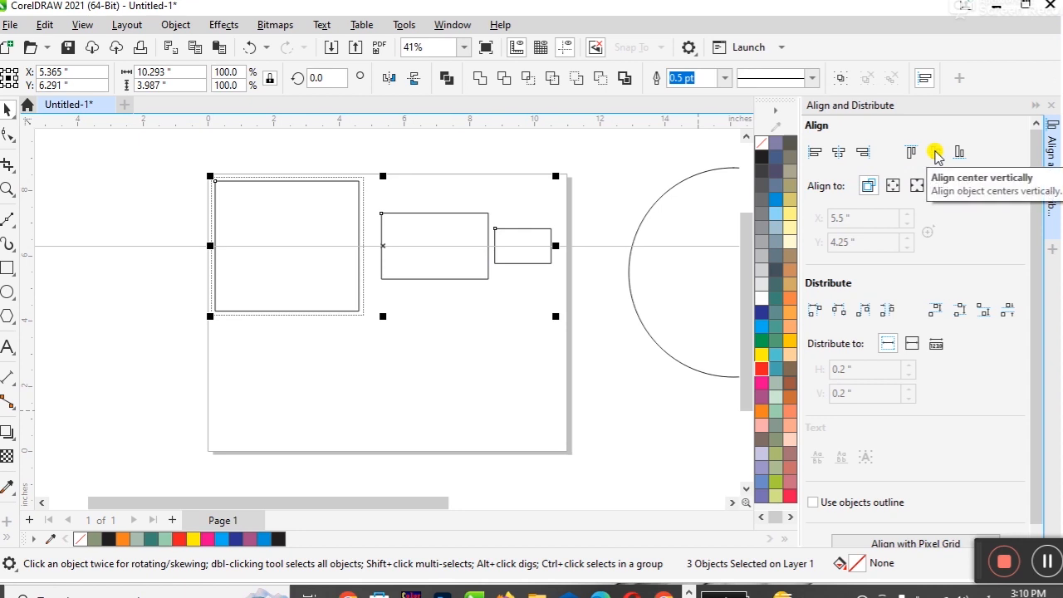
left_click(911, 153)
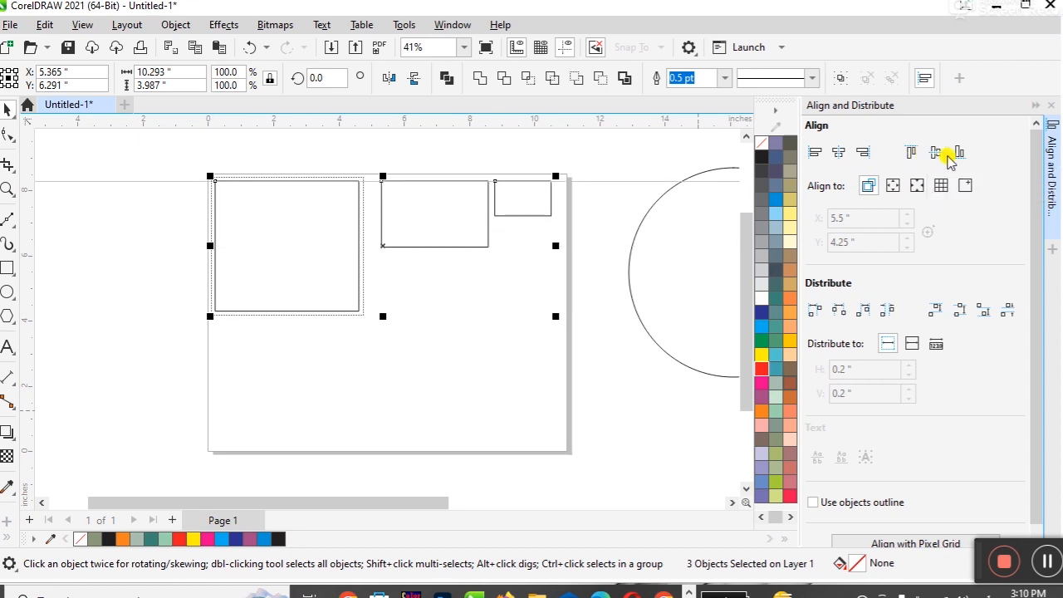
Step: Align the three rectangles by their bottom edges, and rearrange the two smaller ones in a diagonal below the largest
left_click(959, 154)
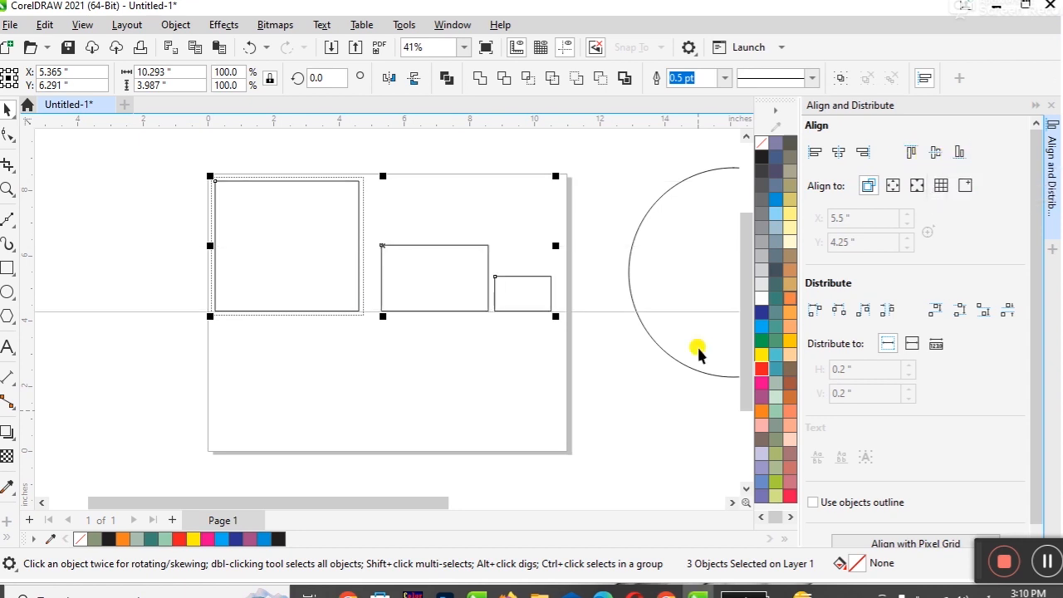
left_click(555, 426)
left_click_drag(432, 292, 359, 349)
left_click_drag(520, 297, 371, 421)
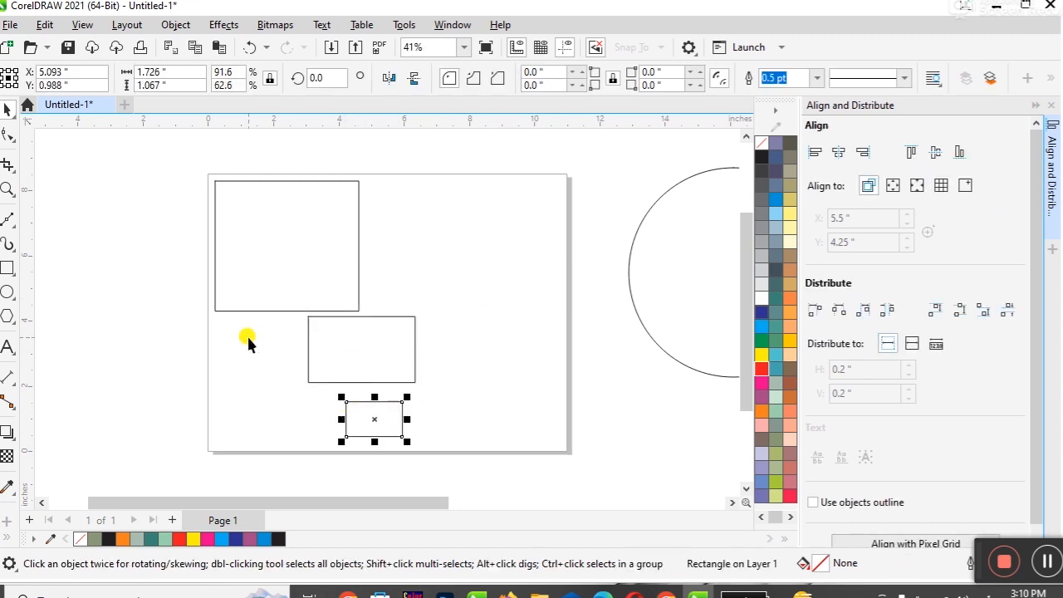
Step: Align the three stacked rectangles by left edges and by horizontal centres, and distribute them vertically by centres and by bottom edges
left_click_drag(178, 166, 455, 448)
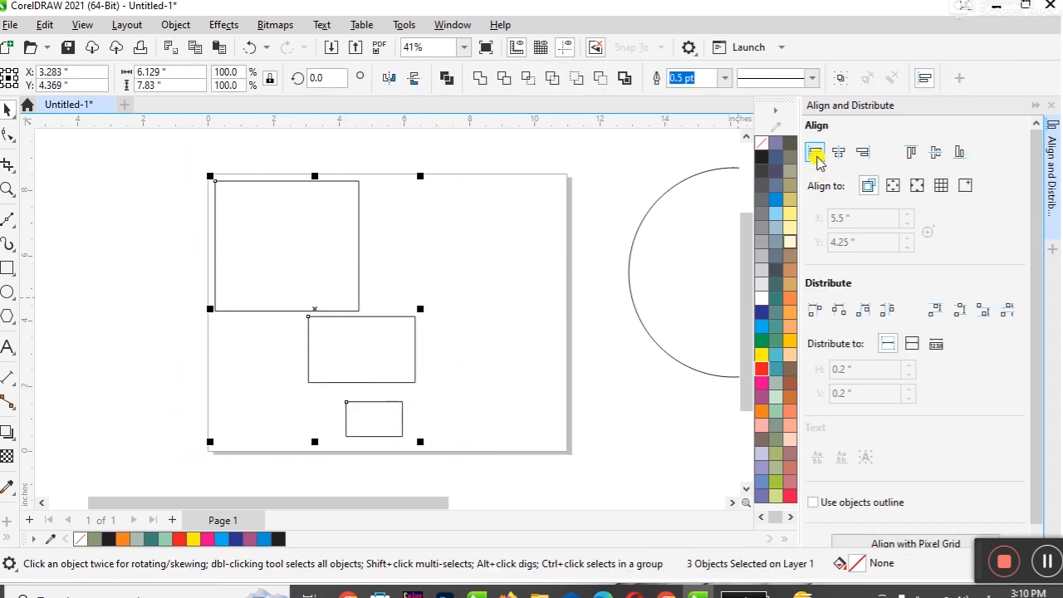
left_click(815, 152)
left_click(837, 152)
left_click(837, 153)
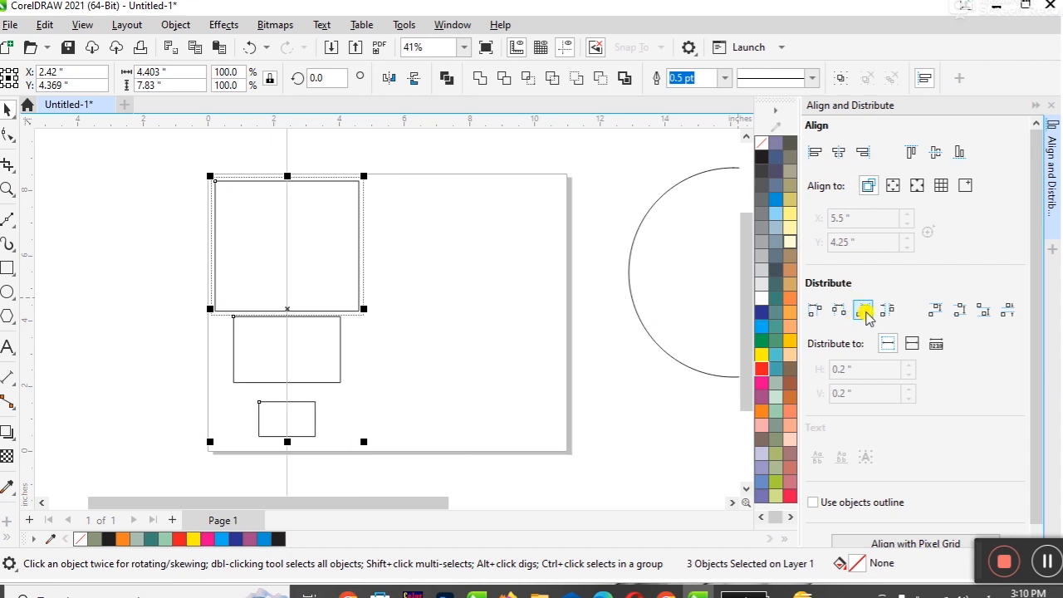
left_click(959, 312)
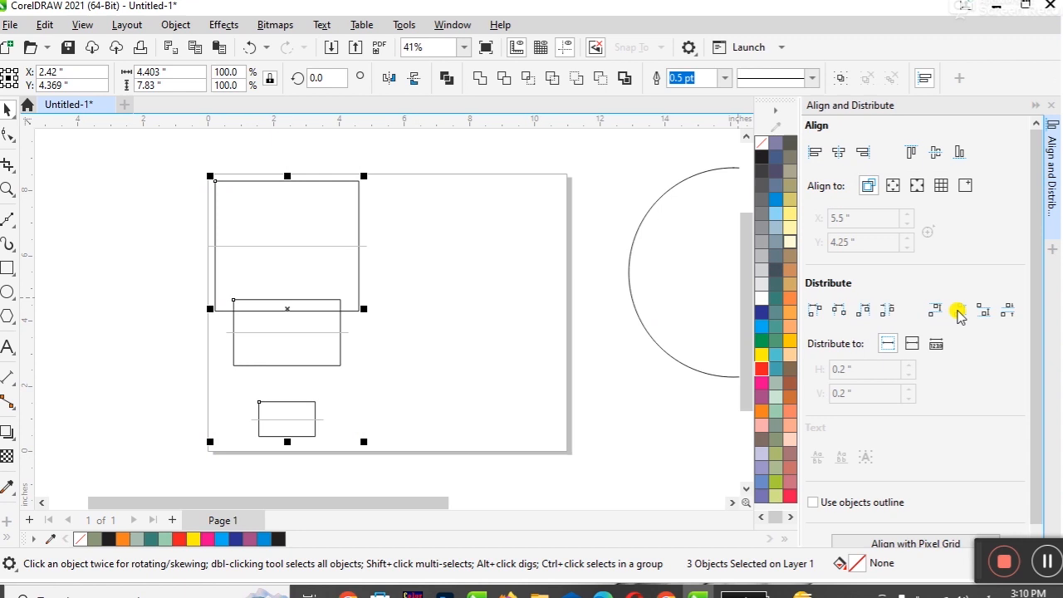
left_click(983, 310)
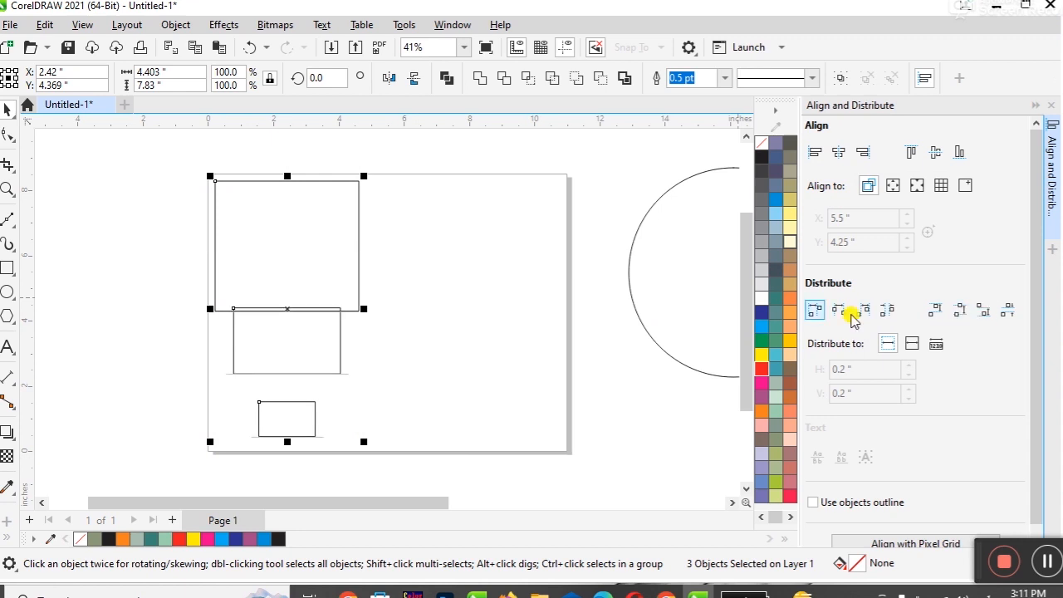
Step: Shorten each of the three rectangles from its bottom edge to open gaps between them
left_click(333, 268)
left_click(287, 309)
left_click_drag(287, 309, 292, 233)
left_click(280, 308)
left_click_drag(287, 373, 290, 340)
left_click(285, 421)
left_click_drag(287, 436, 288, 415)
Step: Select the three shortened rectangles and distribute them vertically by top edges, centres, bottom edges, and equal spacing
left_click_drag(150, 154, 438, 463)
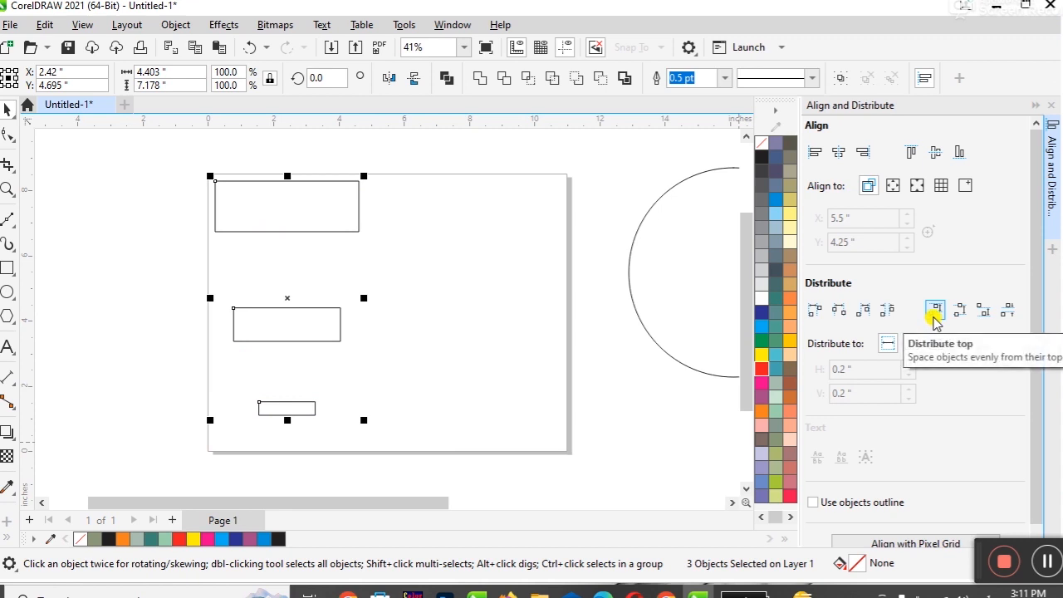
left_click(934, 312)
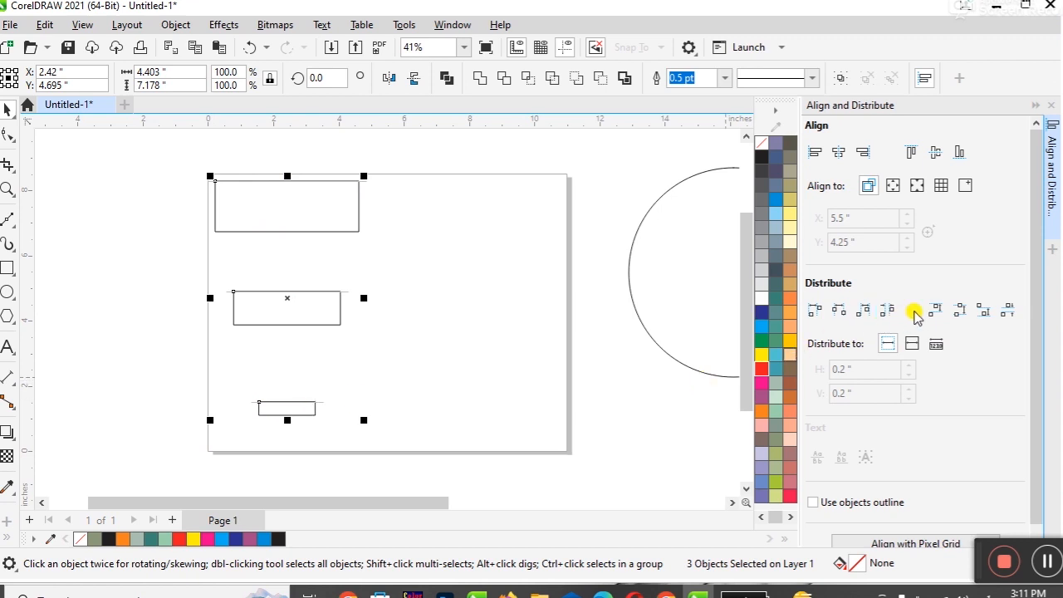
left_click(958, 310)
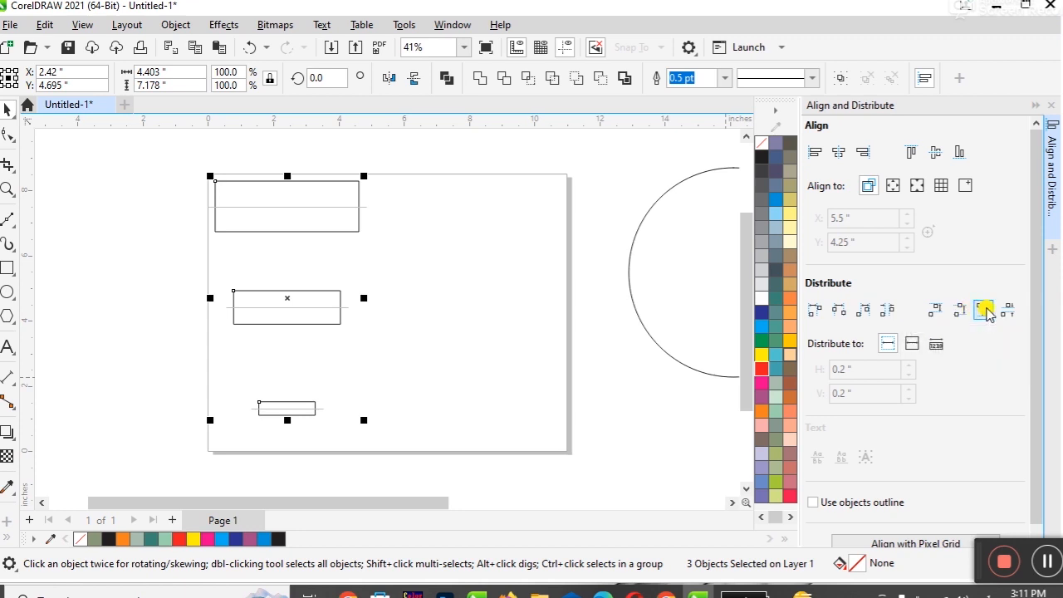
left_click(986, 310)
left_click(1007, 309)
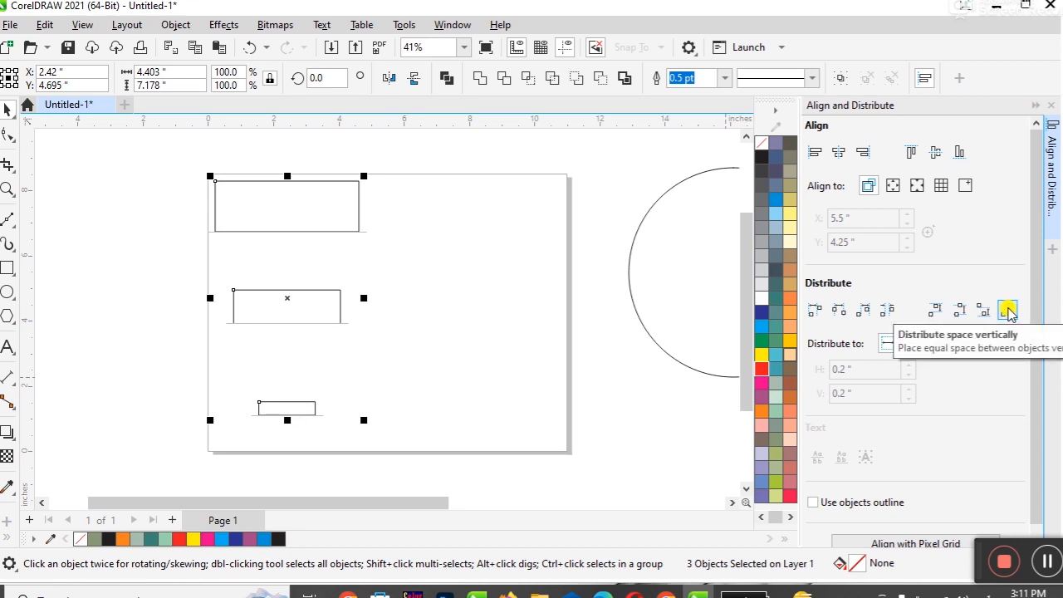
left_click(1007, 310)
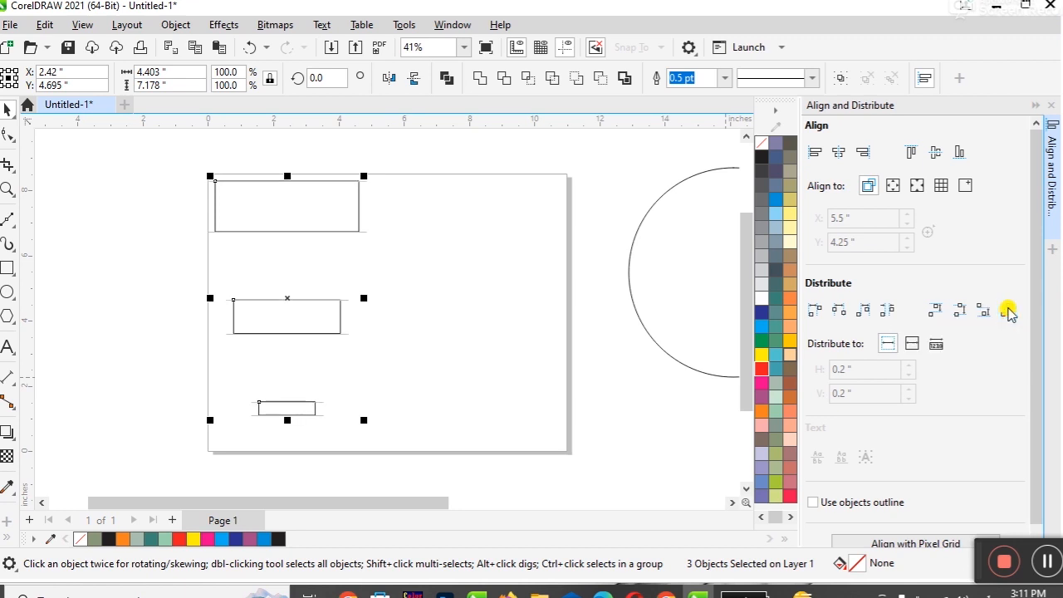
Step: Line up the two smaller rectangles beside the largest, and distribute all three by horizontal centres across the page edges
left_click_drag(285, 322, 420, 224)
left_click_drag(286, 408, 543, 223)
left_click_drag(107, 156, 556, 292)
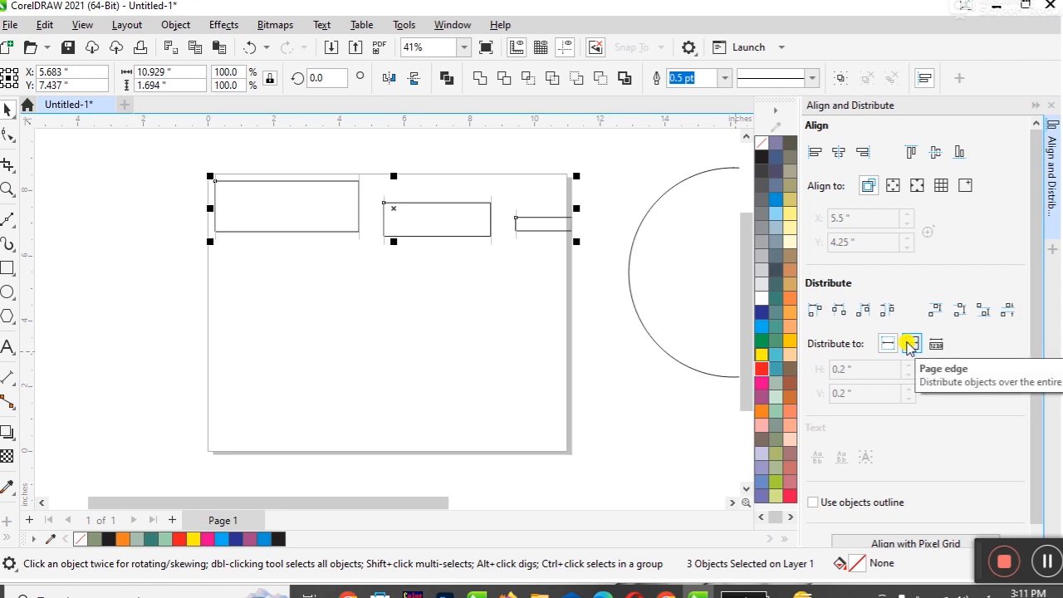
left_click(910, 344)
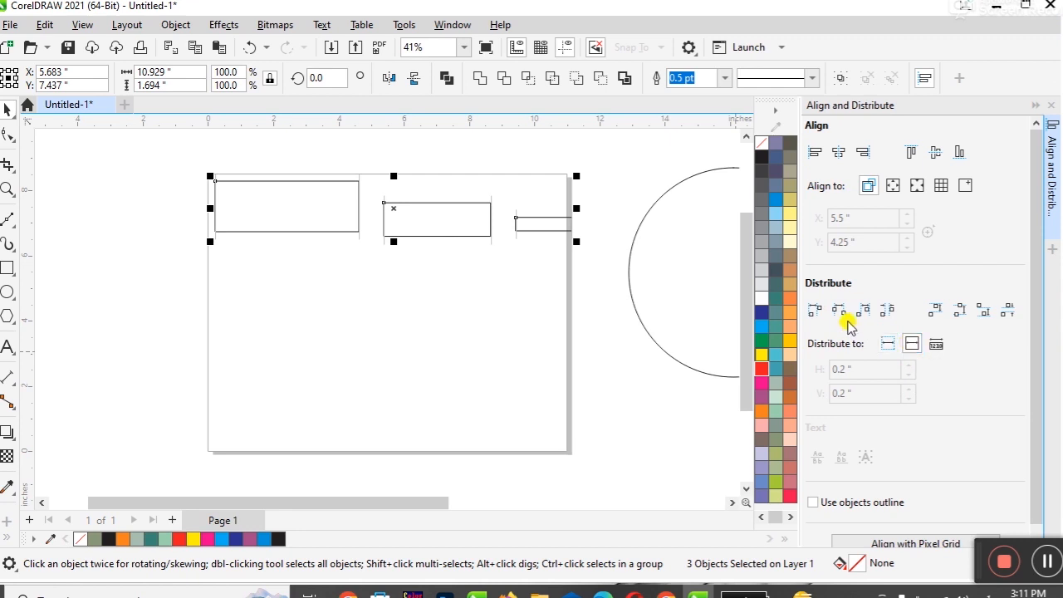
left_click(840, 311)
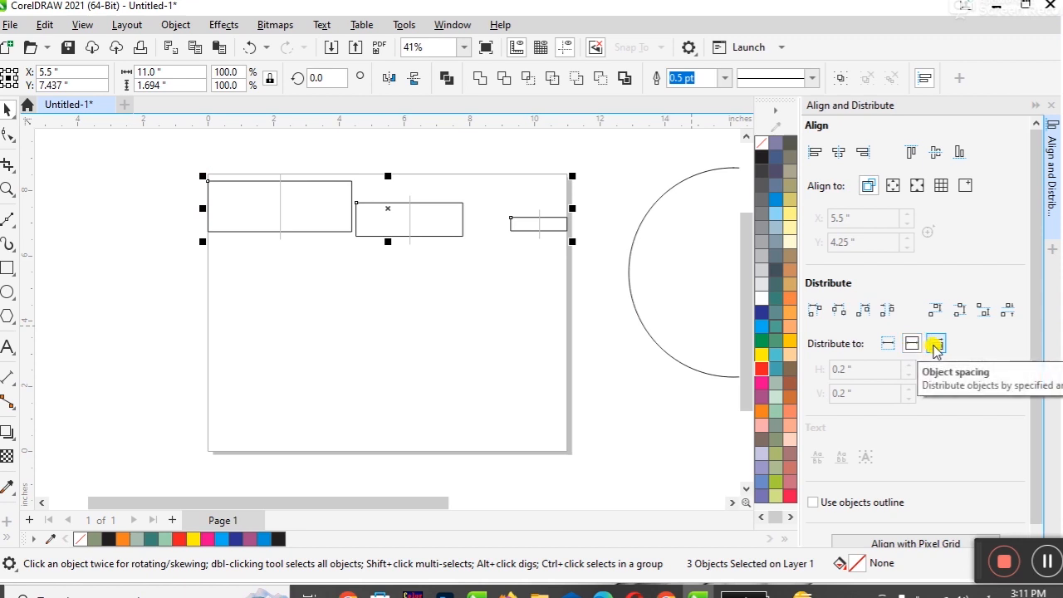
Step: Apply Object spacing of 0.2" with the horizontal spacing, right, centre and left distributions, and the vertical centre and bottom distributions
left_click(935, 346)
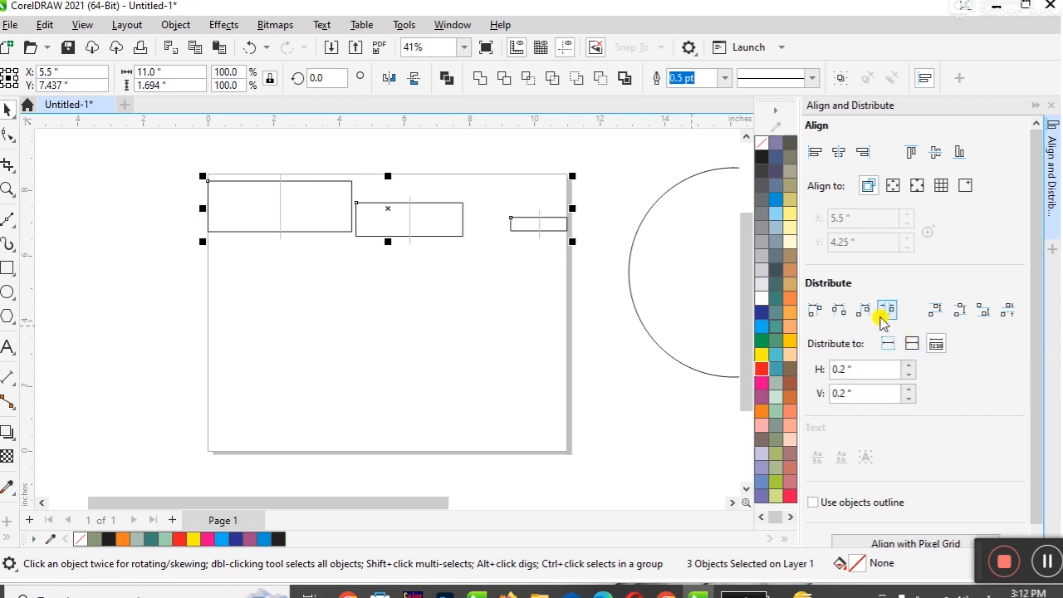
left_click(885, 310)
left_click(863, 310)
left_click(839, 310)
left_click(814, 309)
left_click(959, 310)
left_click(983, 309)
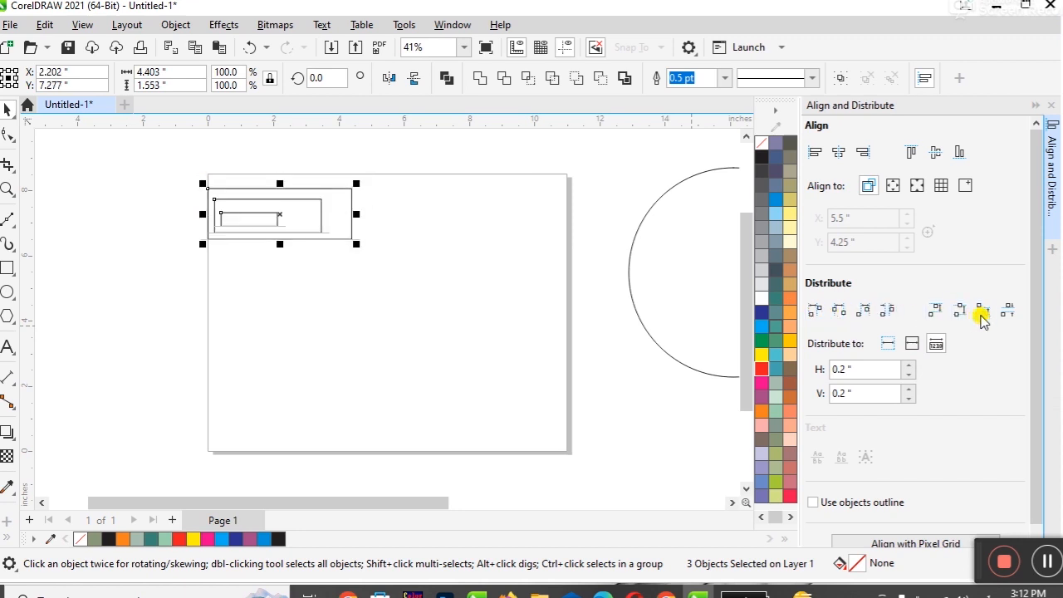
Step: Distribute the three rectangles horizontally with object spacing set to 0.6" in both directions, and close the Align and Distribute settings
left_click(909, 365)
left_click(908, 365)
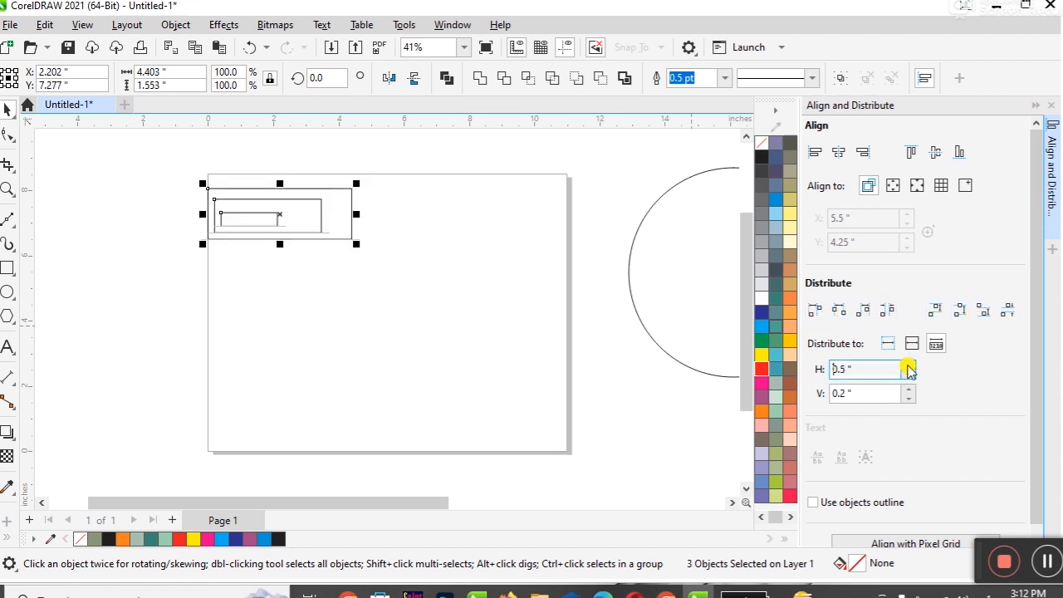
left_click(908, 389)
left_click(908, 389)
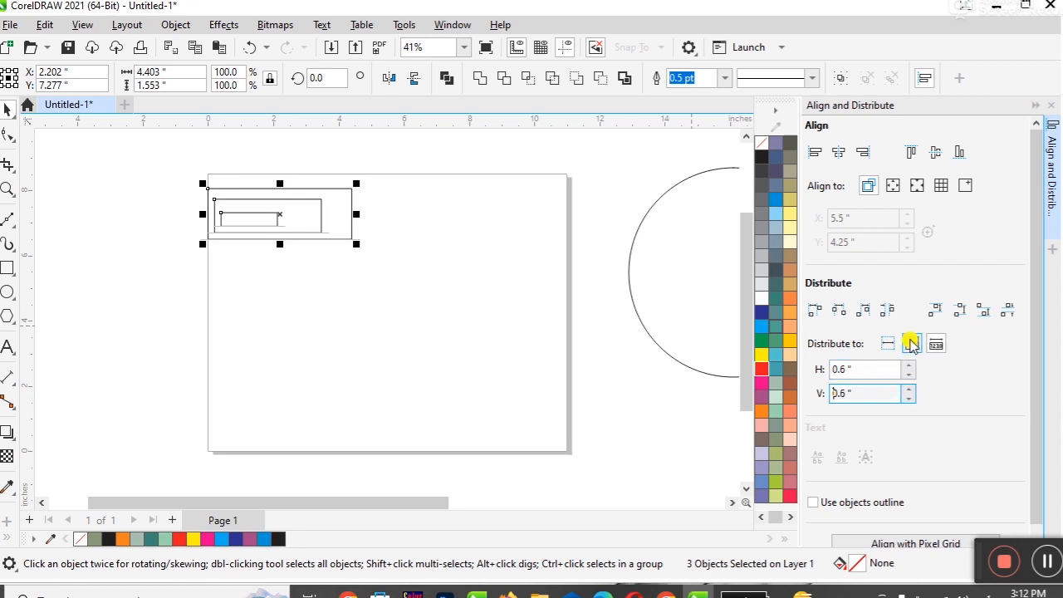
left_click(887, 310)
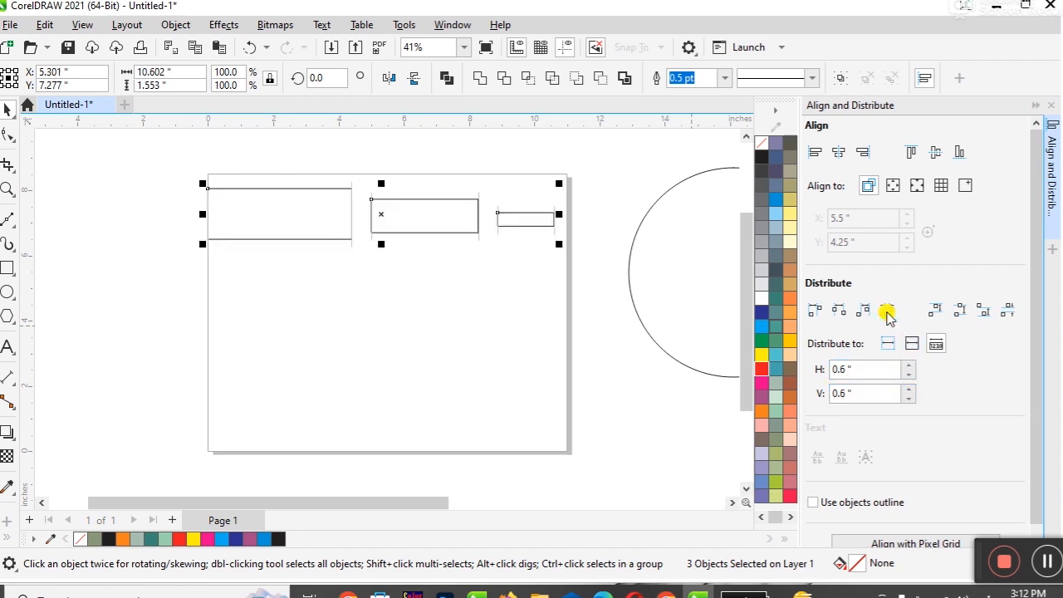
left_click(509, 304)
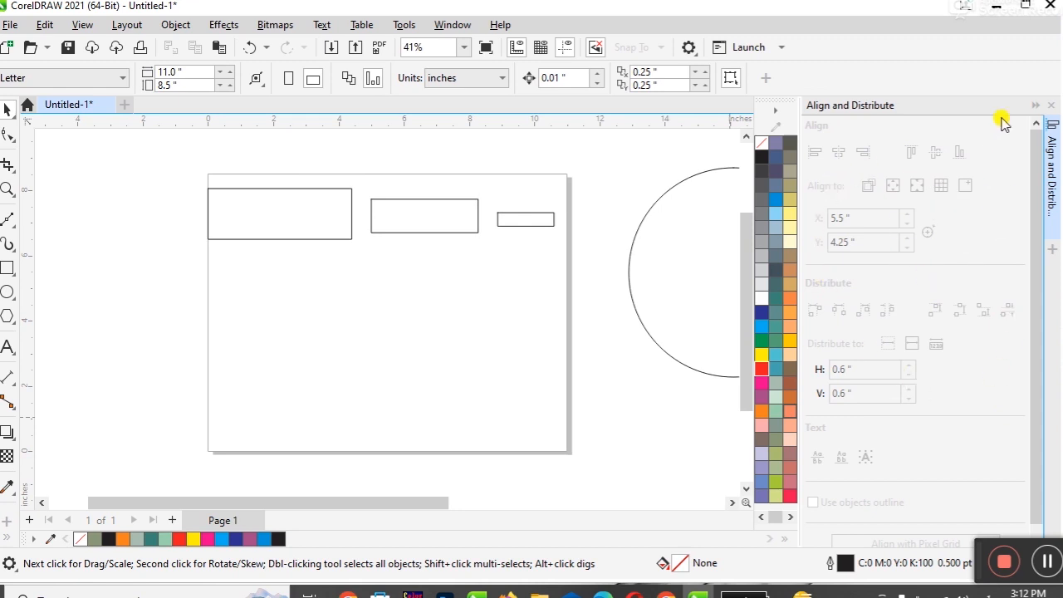
left_click(1051, 105)
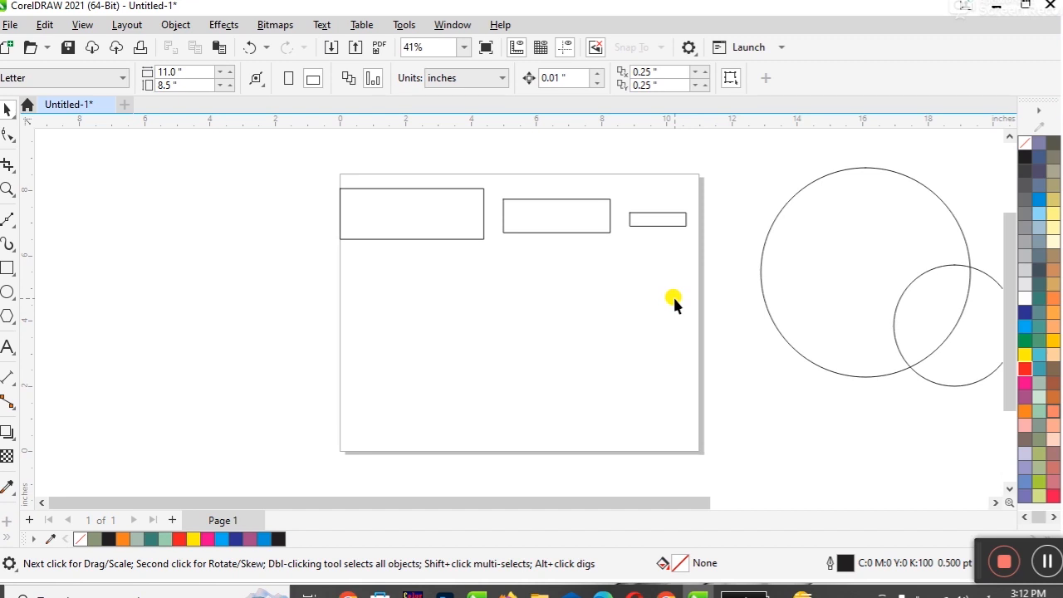
Step: Stretch the largest rectangle to about 3.9" high lower on the page, and fill it with orange (C:0 M:60 Y:80 K:0)
left_click(380, 240)
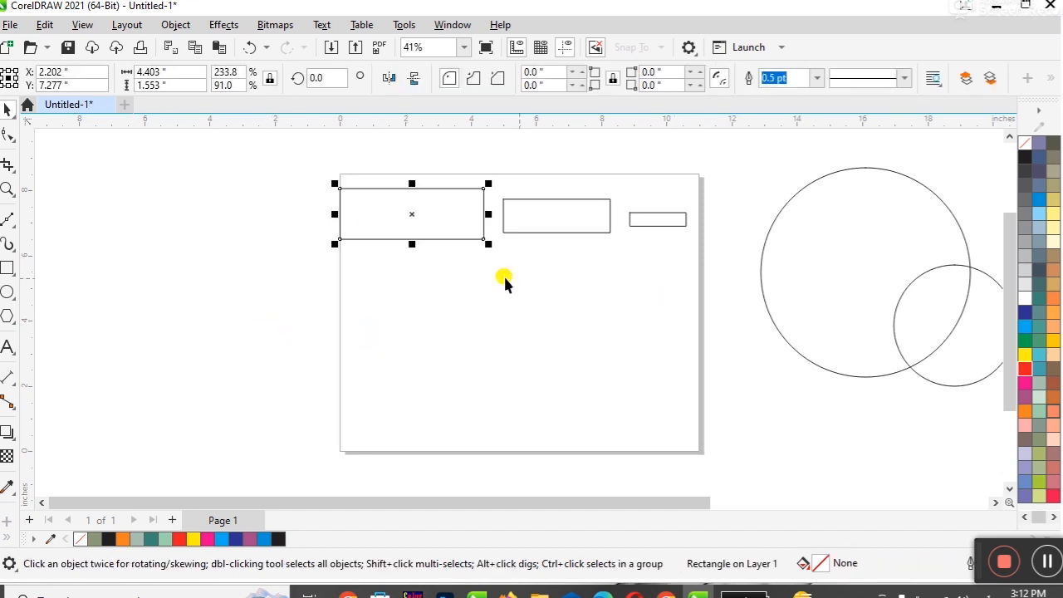
left_click_drag(415, 248, 414, 323)
left_click_drag(448, 318, 455, 330)
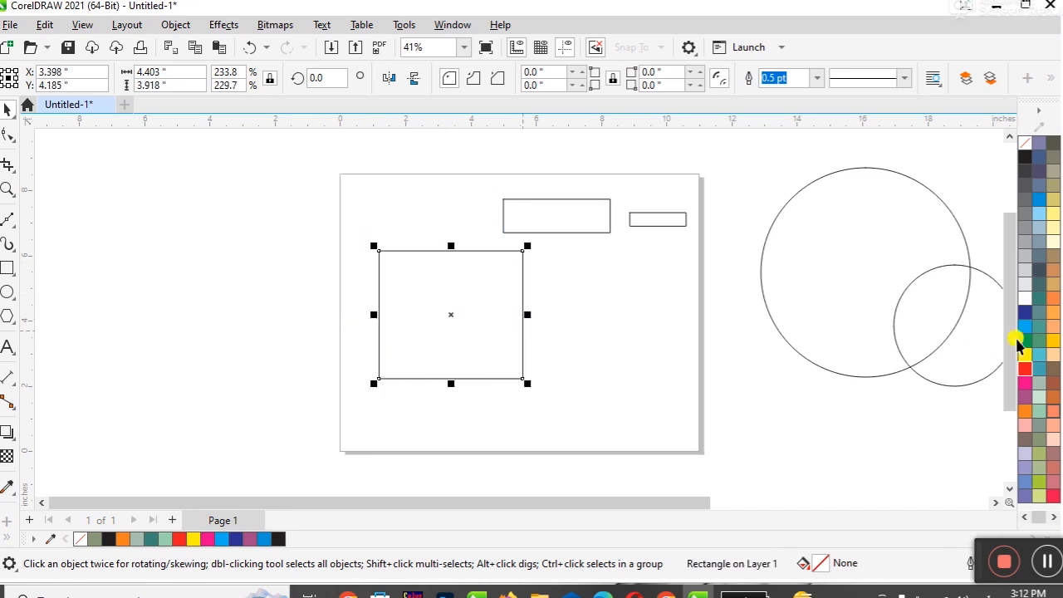
left_click(1052, 302)
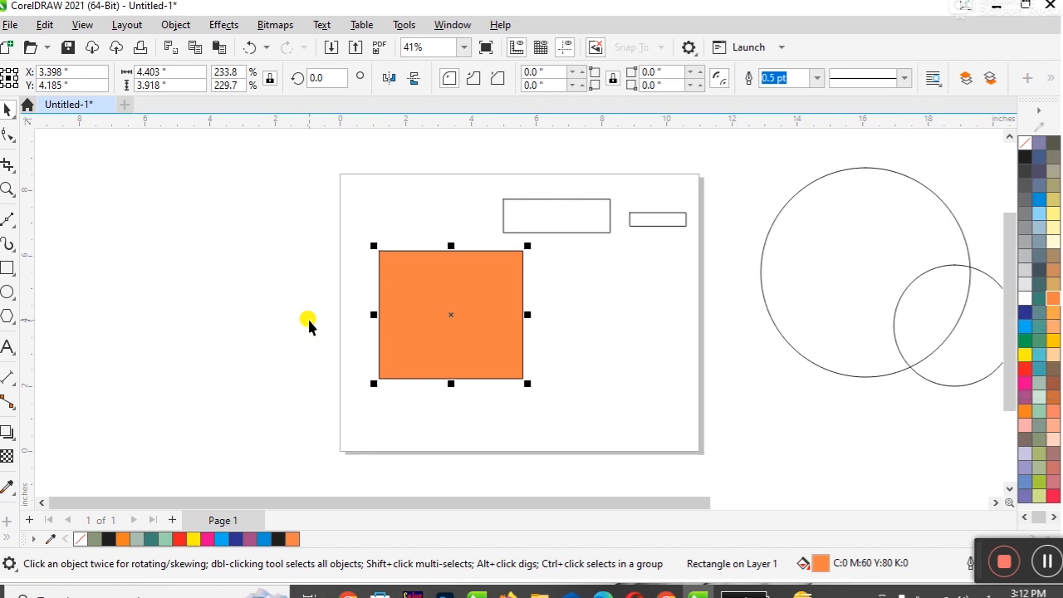
Step: Crop the orange rectangle to an inner area of about 2.52 by 2.39 inches
left_click(15, 172)
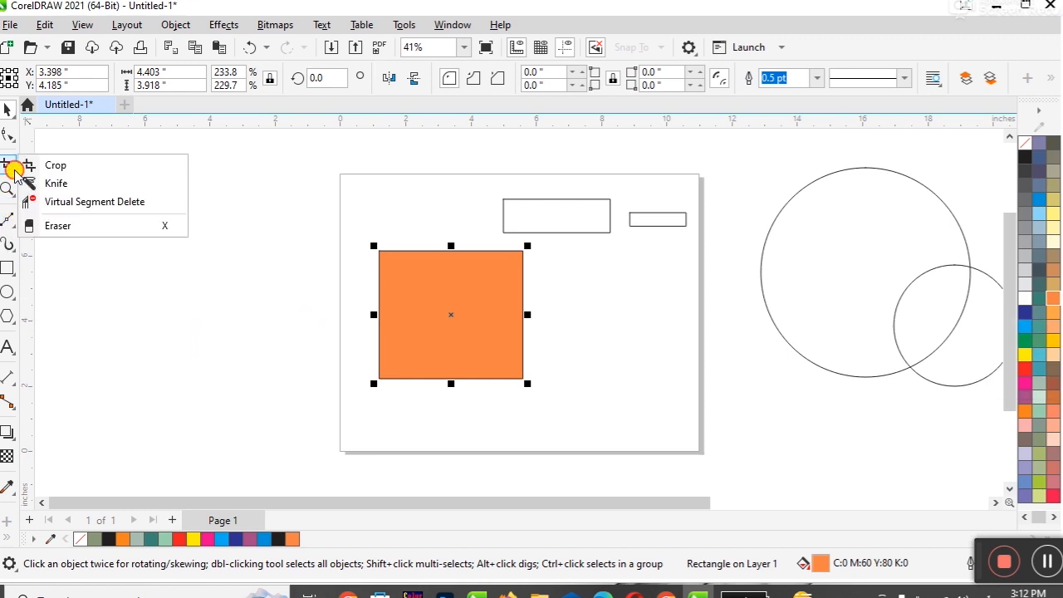
left_click(55, 167)
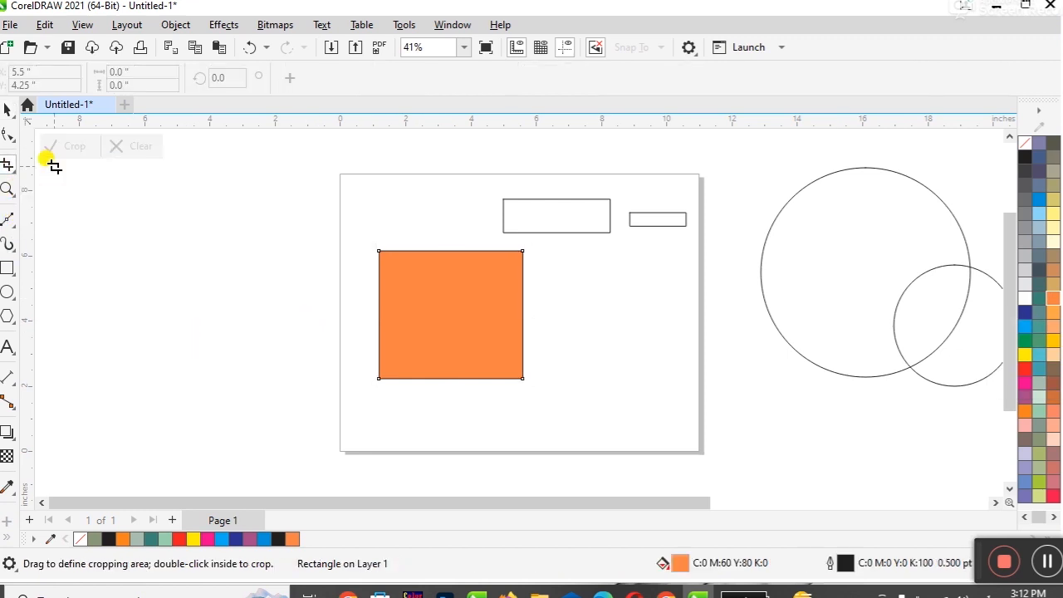
left_click_drag(403, 268, 483, 351)
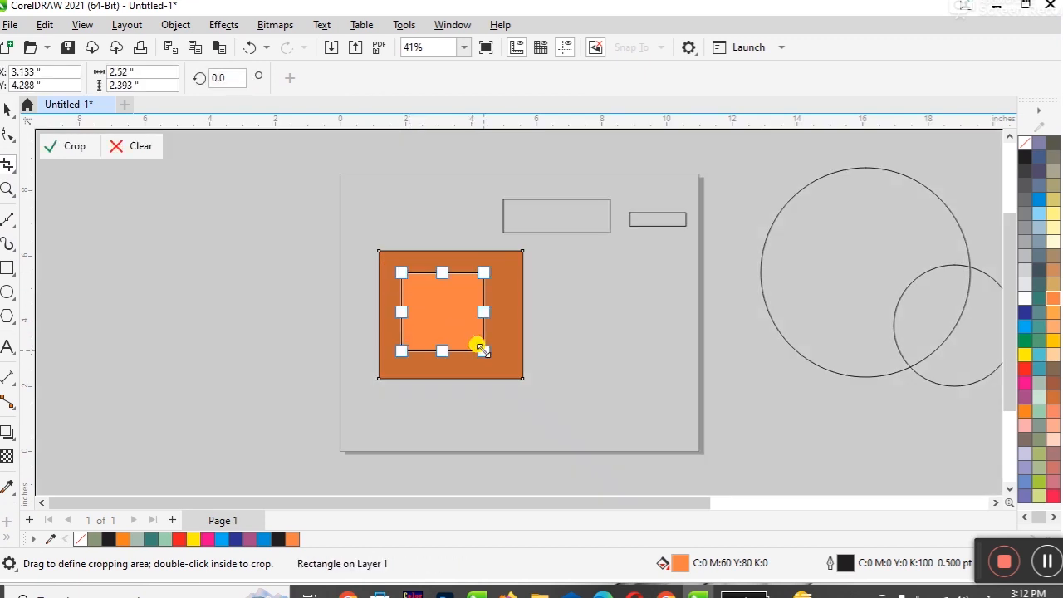
left_click(73, 145)
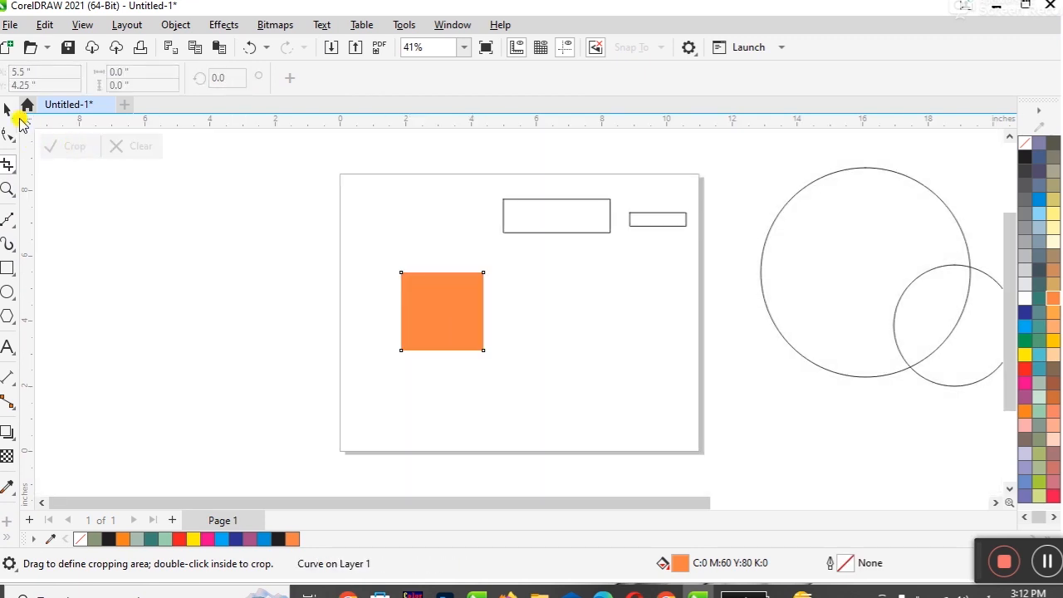
left_click(8, 109)
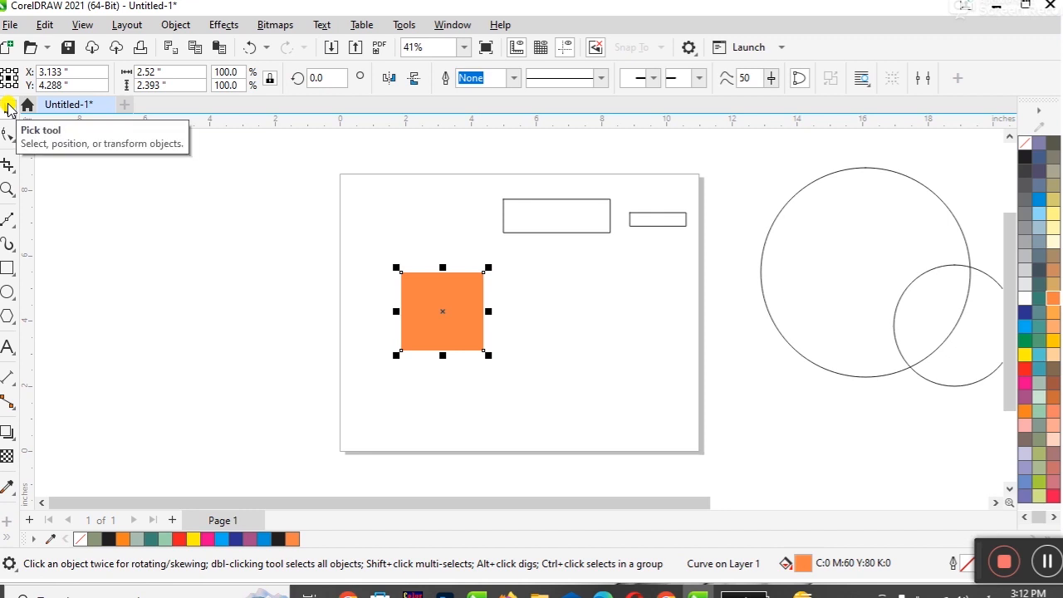
Step: Crop the orange shape again with an area of about 2.52 by 2.47 inches overlapping its upper-left part
left_click(14, 166)
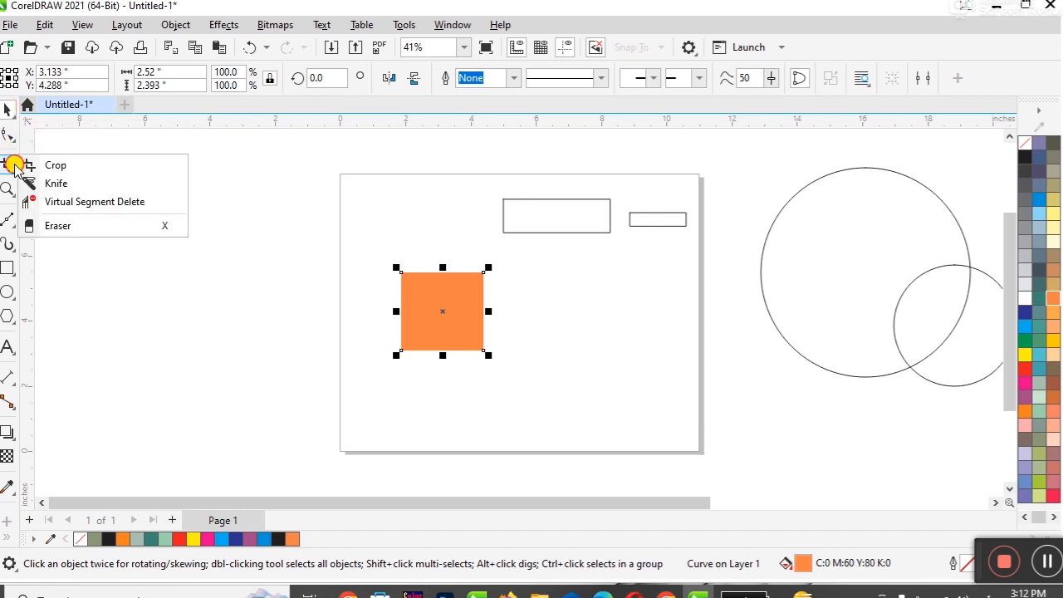
left_click(37, 161)
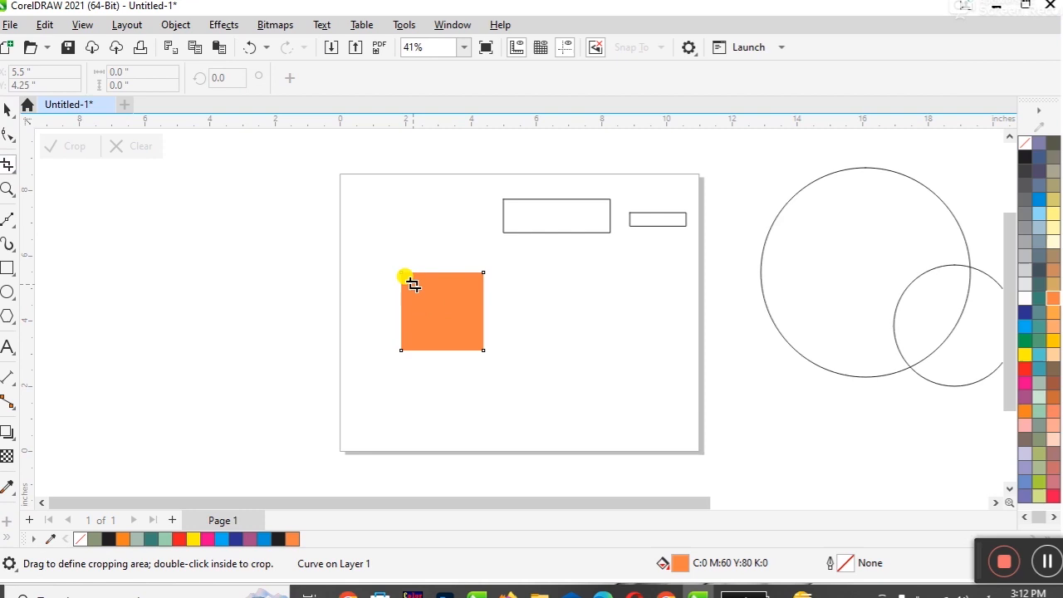
left_click_drag(374, 247, 456, 328)
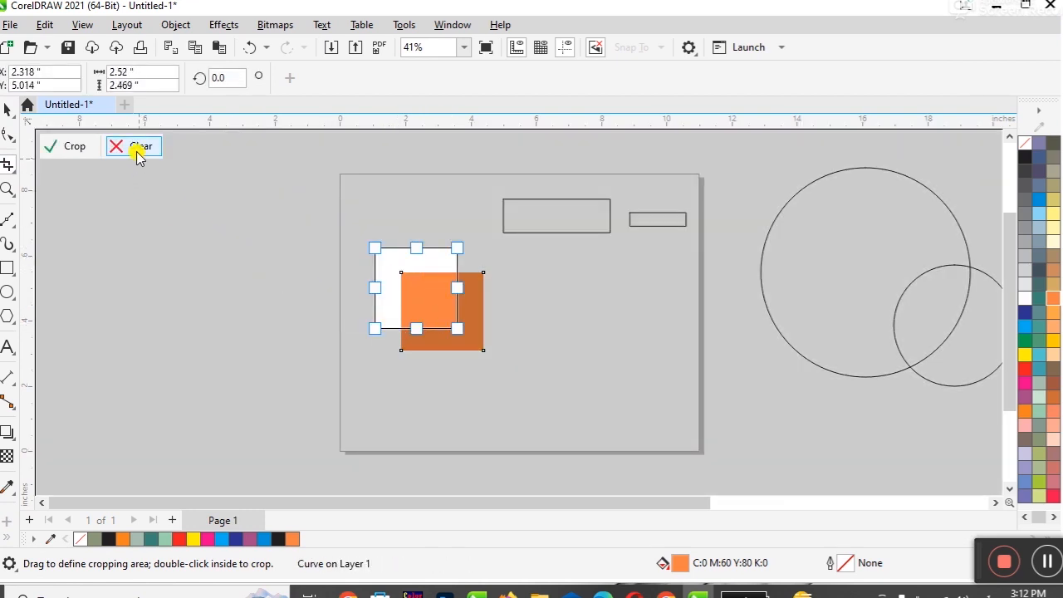
left_click(74, 147)
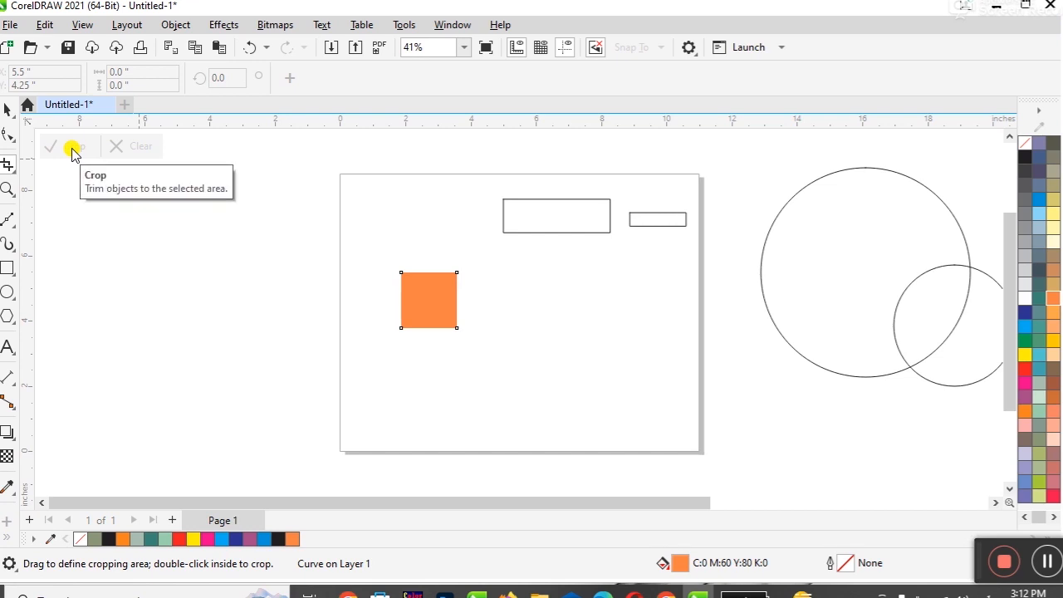
Step: Select the cropped orange square and scale it up to about 3.84 inches per side
left_click(6, 111)
left_click(231, 301)
left_click(419, 303)
left_click_drag(462, 341, 532, 404)
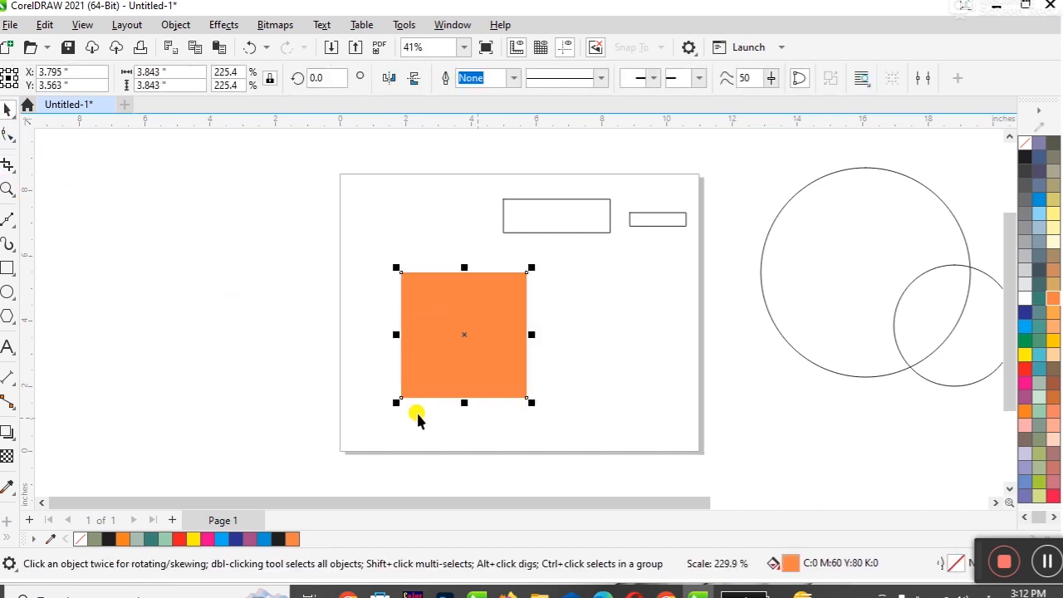
Step: Crop the orange square to its upper-left corner with an area of about 2.11 by 1.78 inches, and undo the crop
left_click(13, 170)
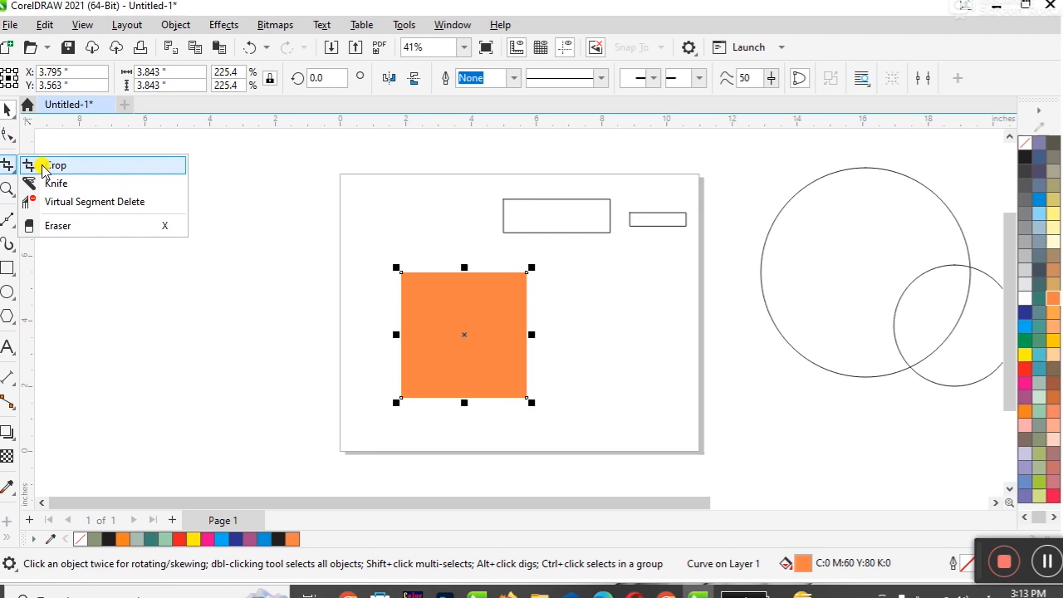
left_click(46, 165)
left_click_drag(369, 245, 438, 302)
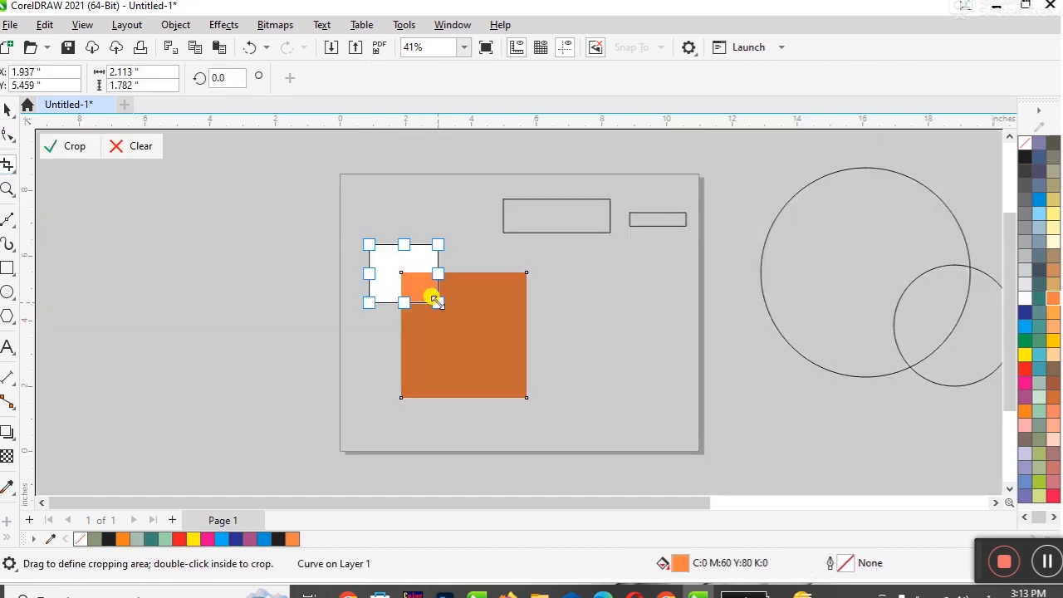
left_click(71, 150)
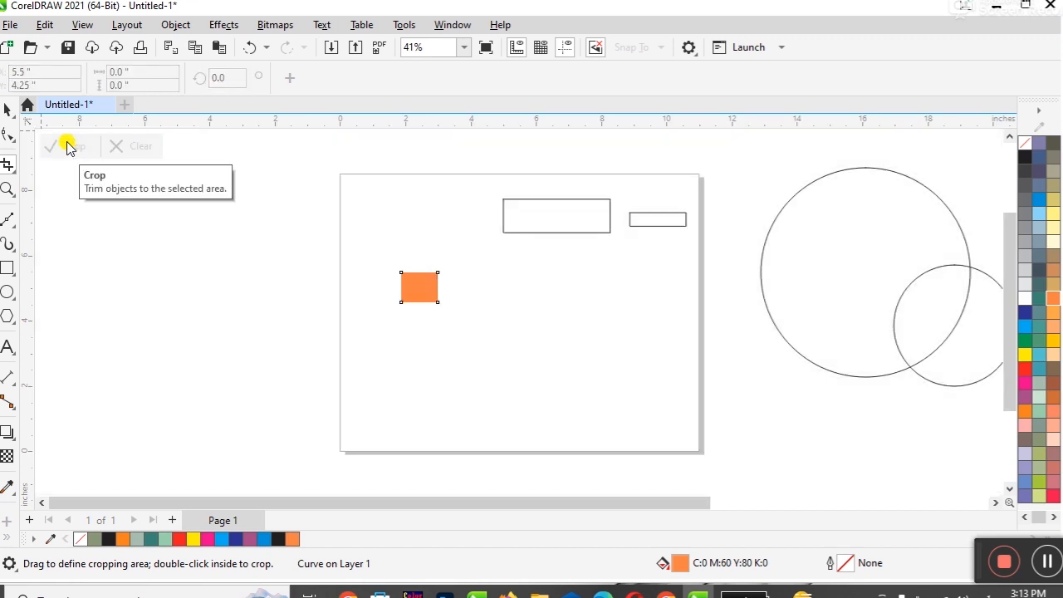
key("ctrl+z")
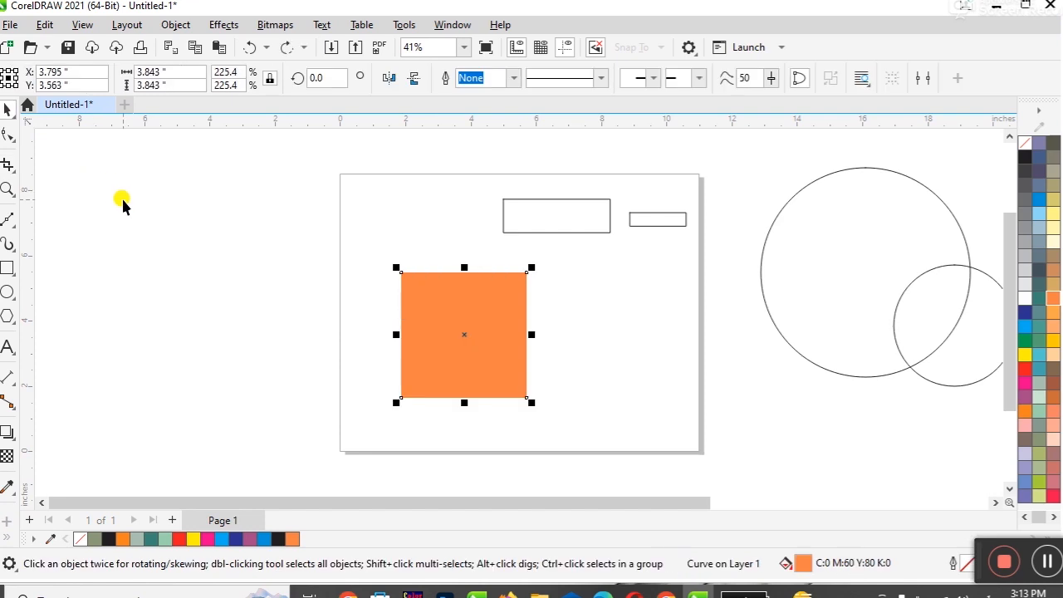
Step: Try to cut the orange square with the Knife tool along a slanted line from its top edge to its bottom edge
left_click(17, 170)
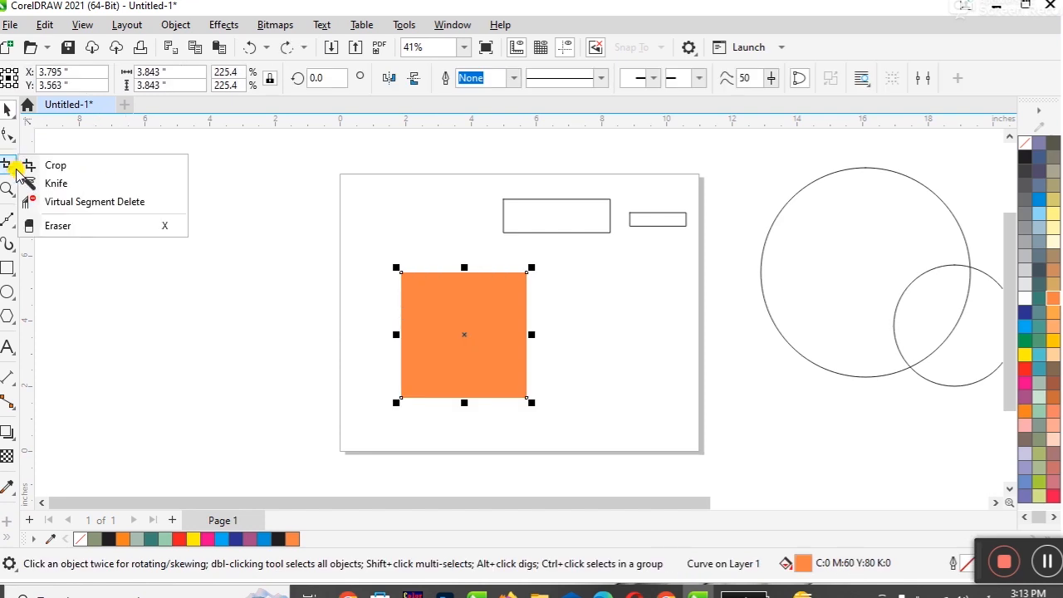
left_click(84, 184)
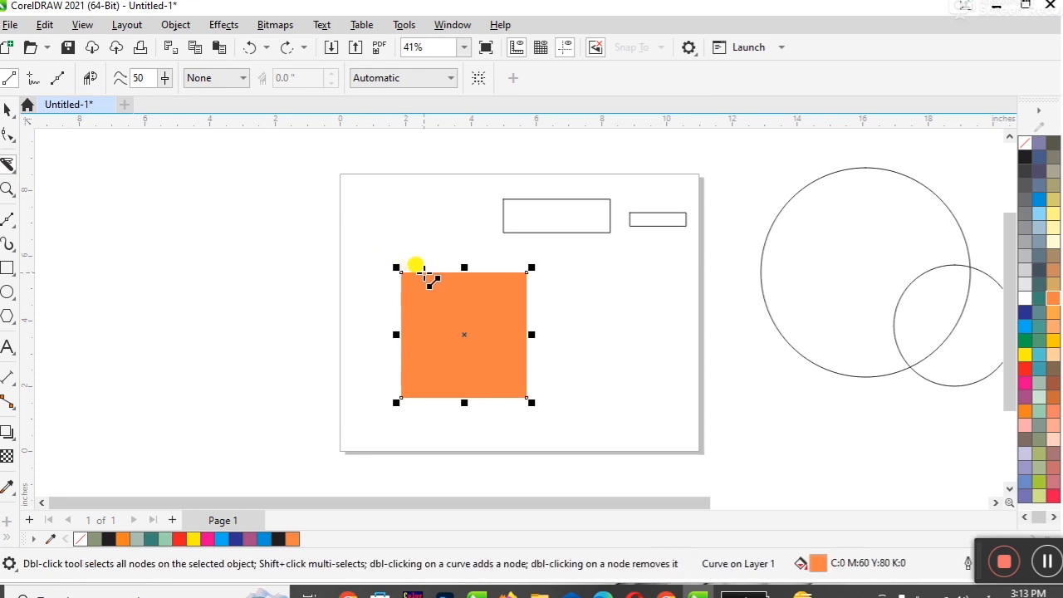
left_click_drag(425, 271, 501, 395)
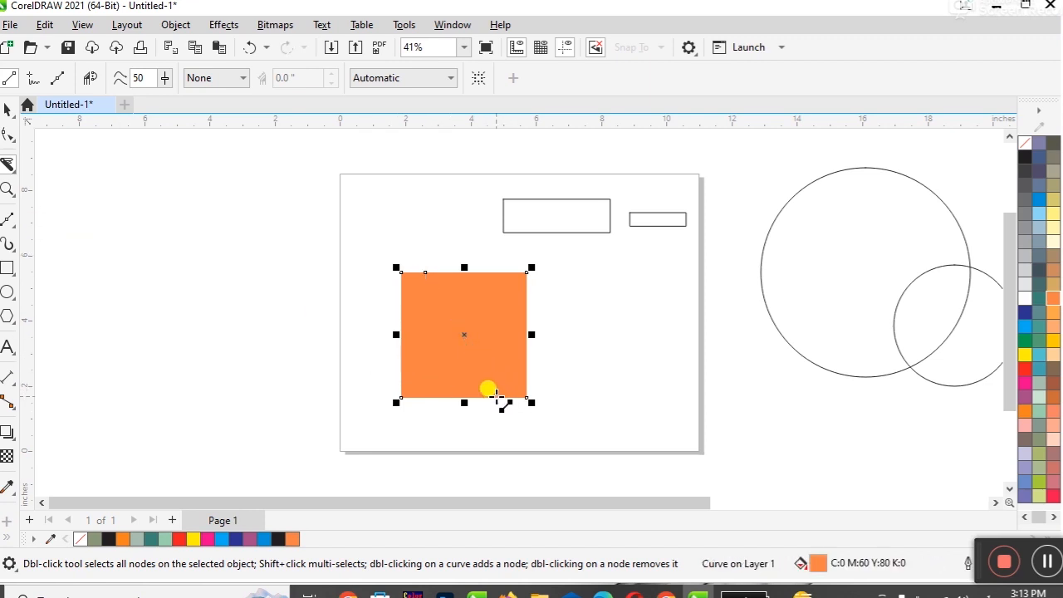
left_click(8, 109)
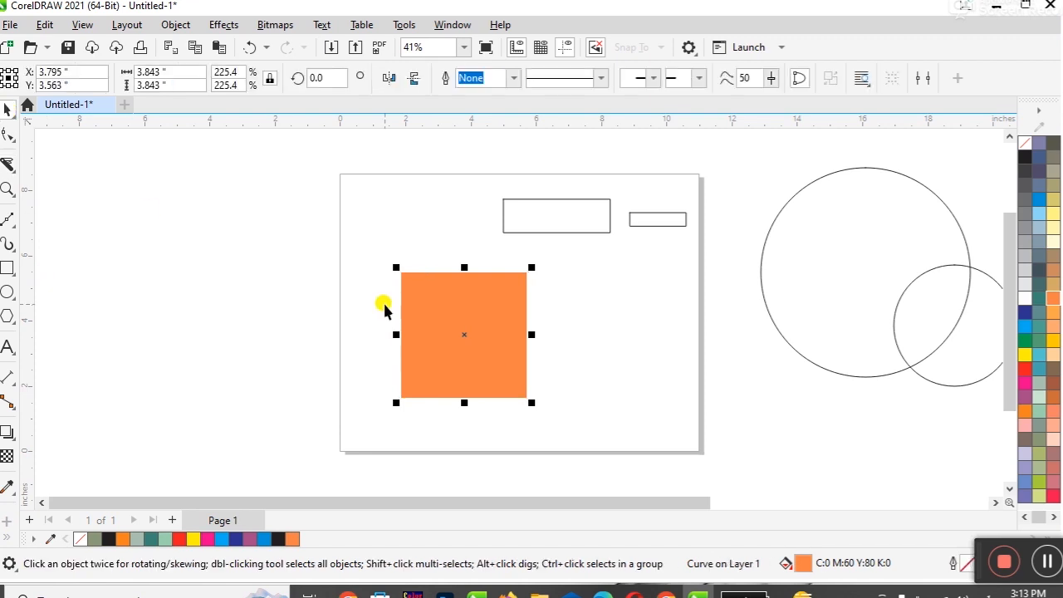
left_click(549, 312)
Step: Pull the extra node on the orange square's top edge slightly upward, and undo the edits back to the plain square
double_click(506, 310)
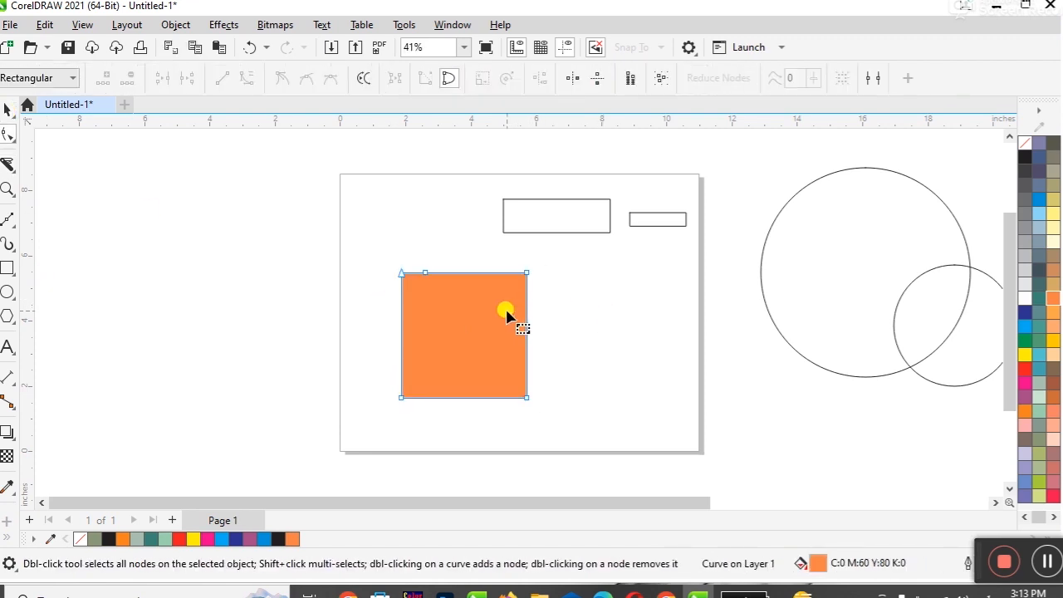
double_click(425, 272)
left_click_drag(425, 273, 430, 261)
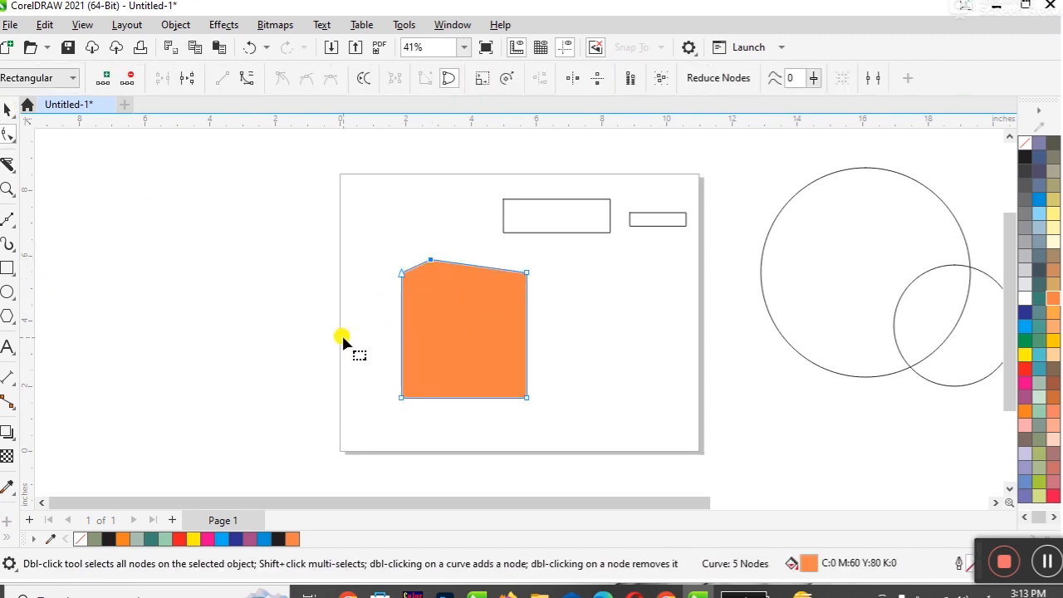
key("ctrl+z")
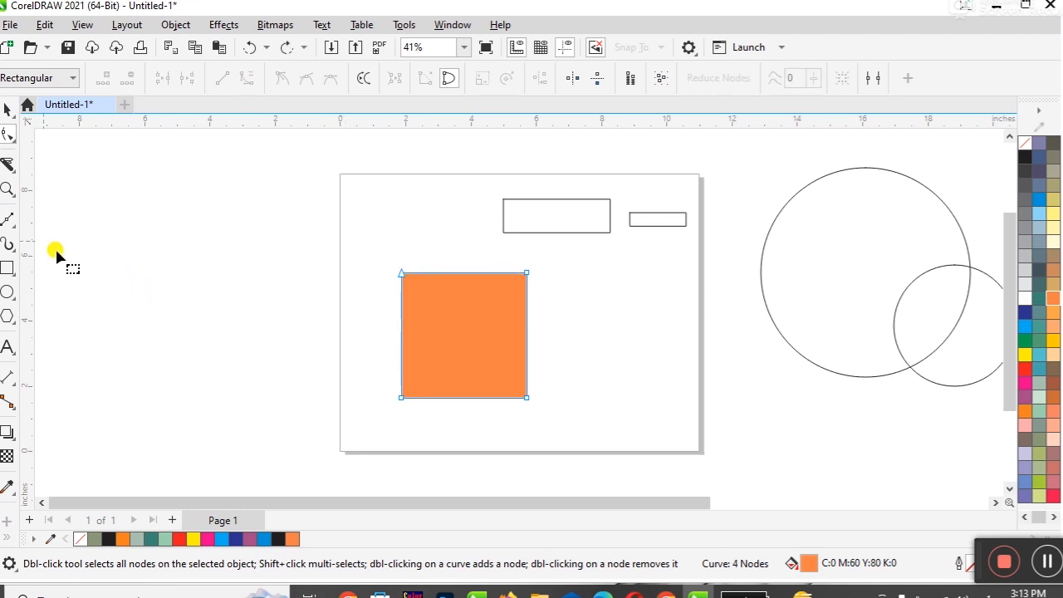
Step: Slice the orange square in two with the Knife tool along a slanted line running completely past its bottom edge
left_click(12, 170)
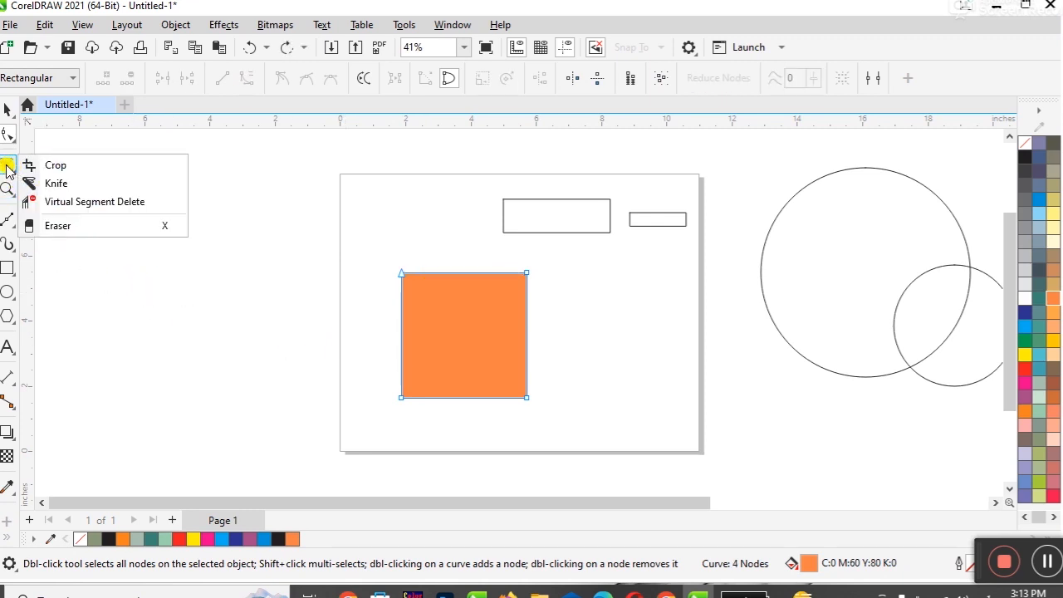
left_click(55, 183)
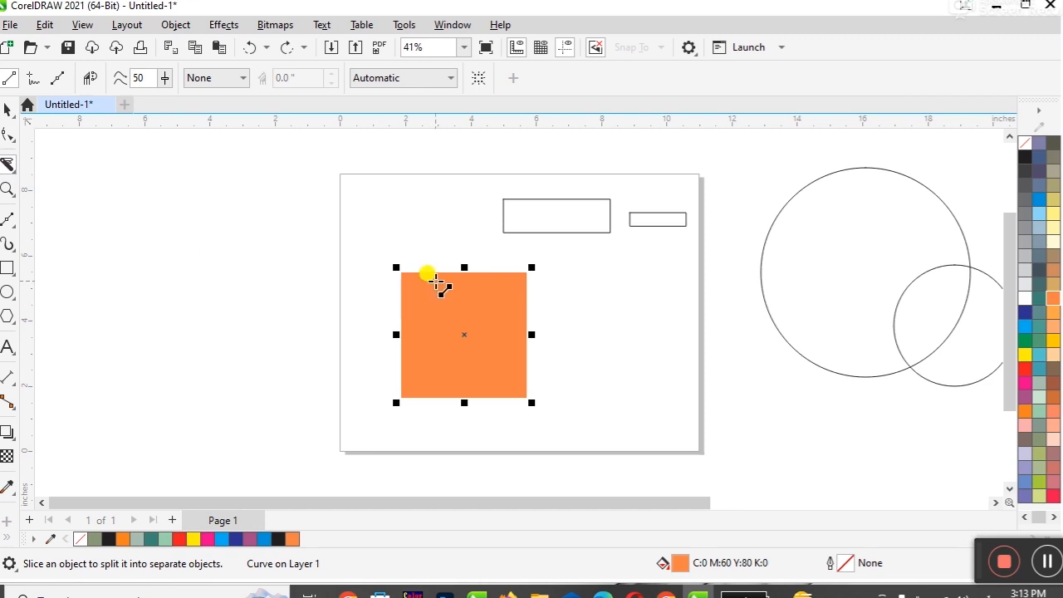
left_click_drag(425, 271, 500, 408)
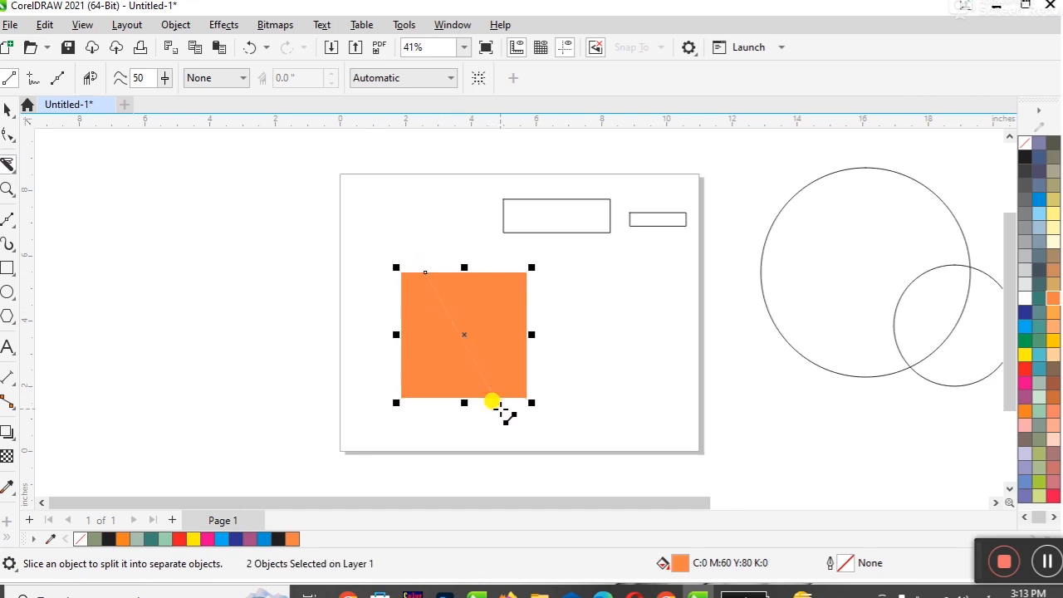
Step: Move the two sliced orange pieces apart to show the gap, and undo the moves and the cut
left_click(8, 108)
left_click(203, 251)
left_click(487, 340)
left_click_drag(486, 339, 593, 331)
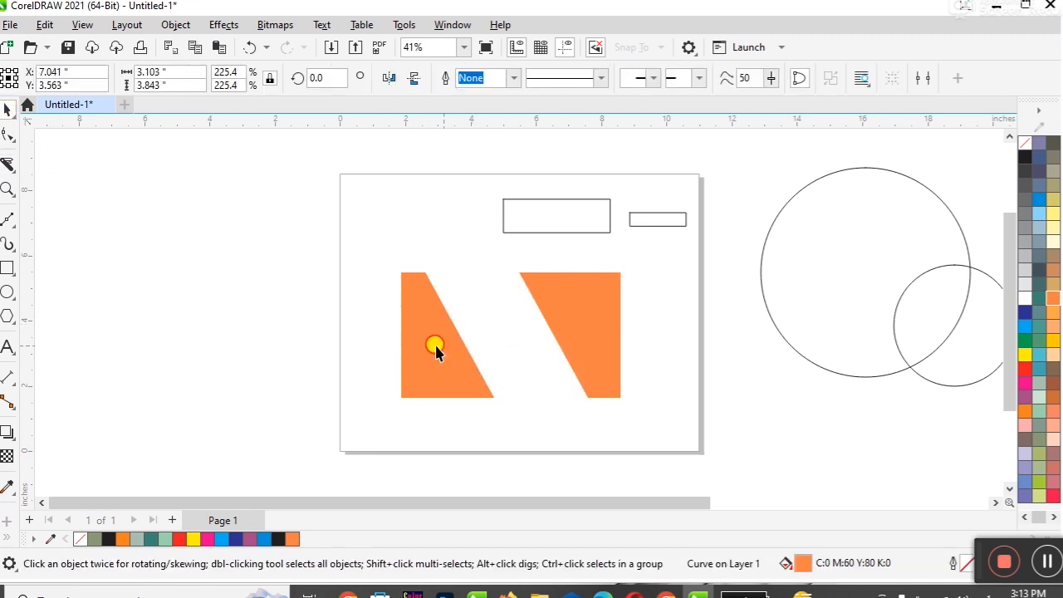
left_click_drag(450, 346, 422, 344)
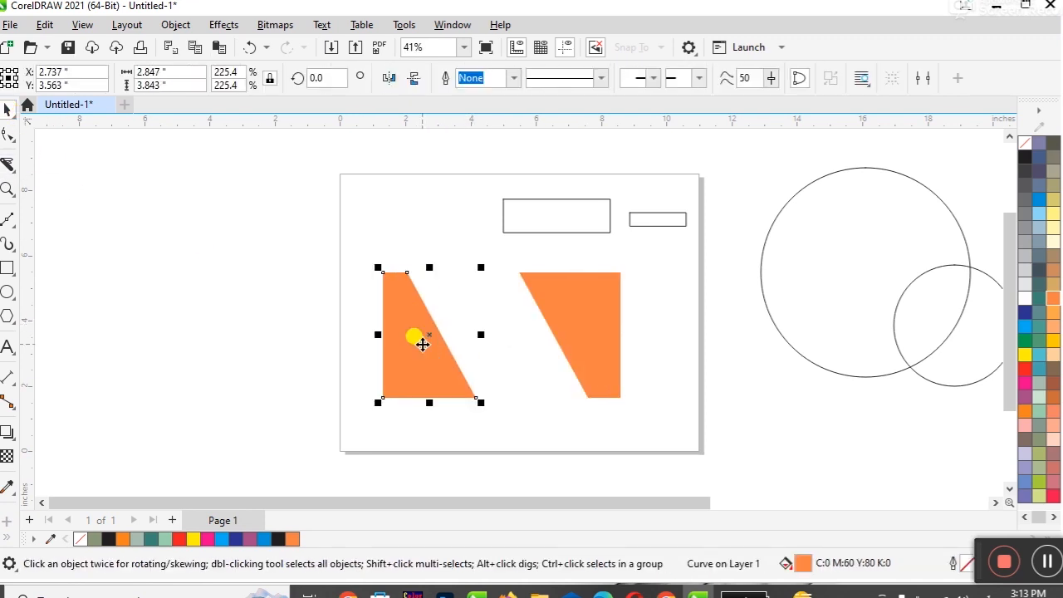
key("ctrl+z")
key("ctrl+z")
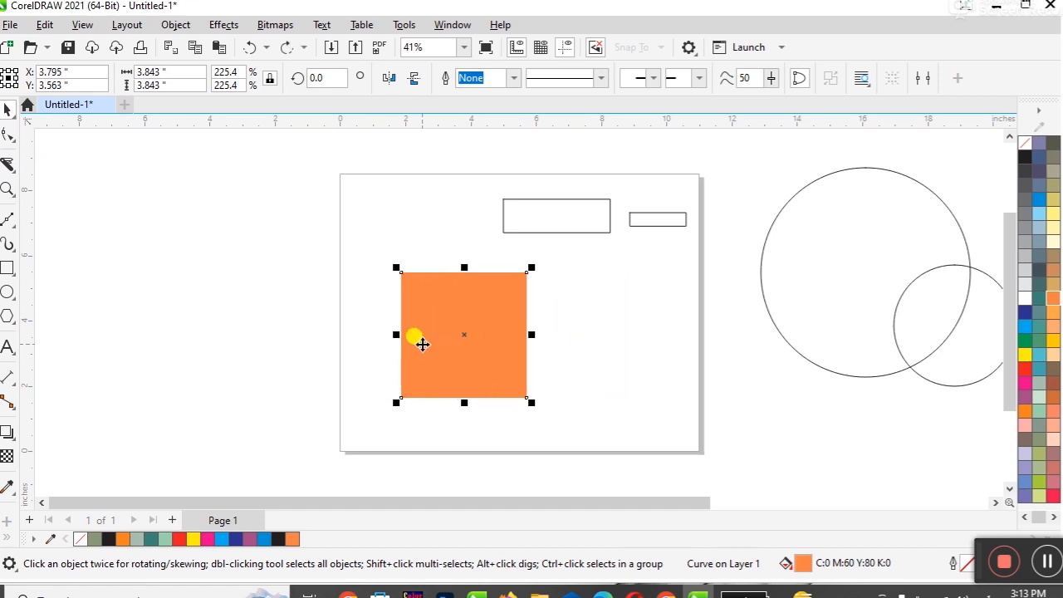
Step: Try Virtual Segment Delete across the orange square's top edge and upper-right corner, undoing each attempt
left_click(5, 170)
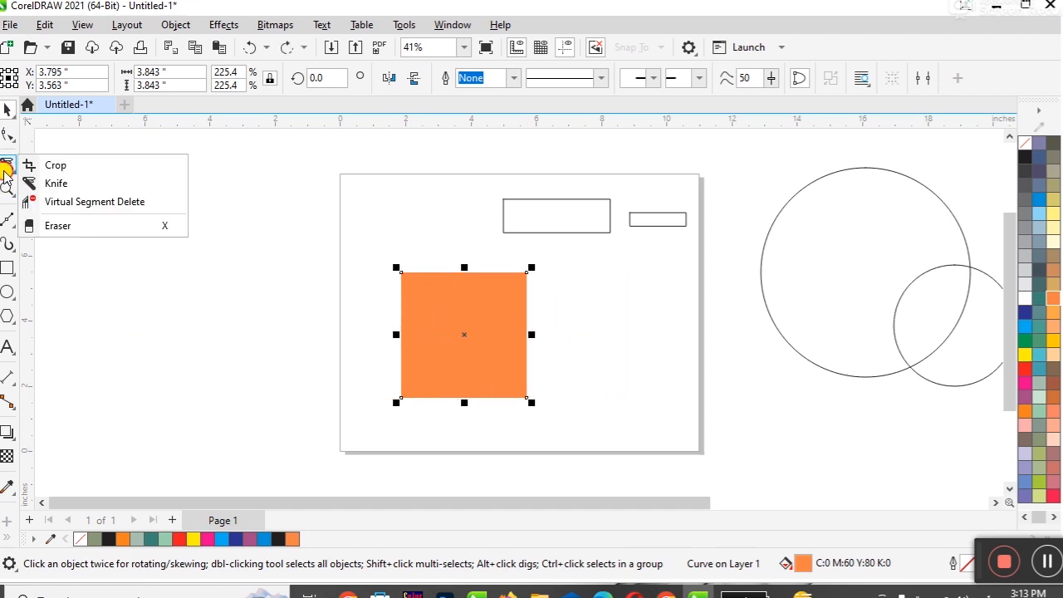
left_click(75, 205)
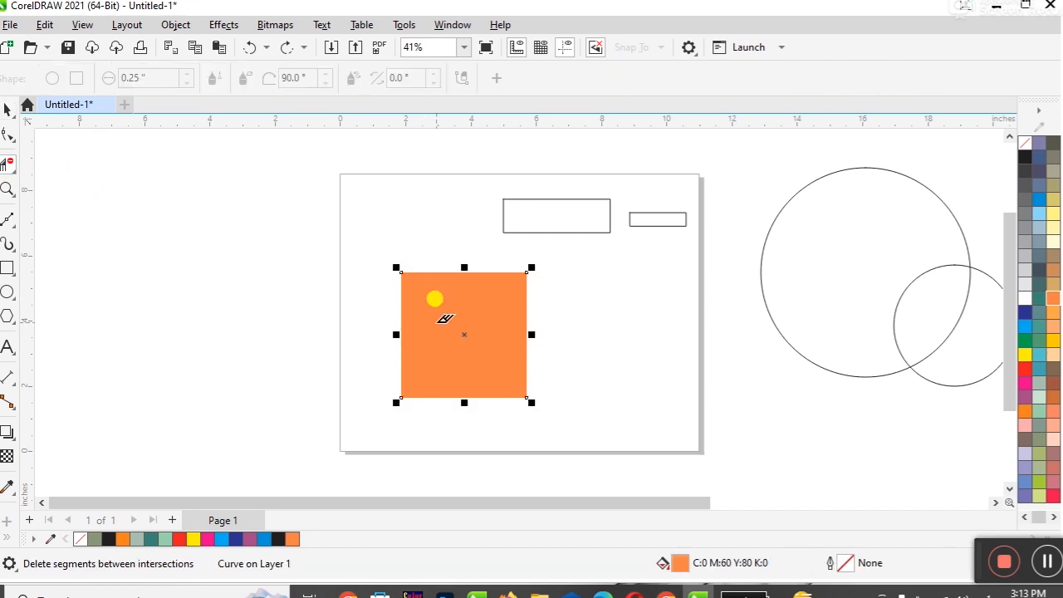
left_click_drag(429, 241, 411, 374)
key("ctrl+z")
left_click_drag(497, 262, 556, 298)
key("ctrl+z")
left_click(6, 109)
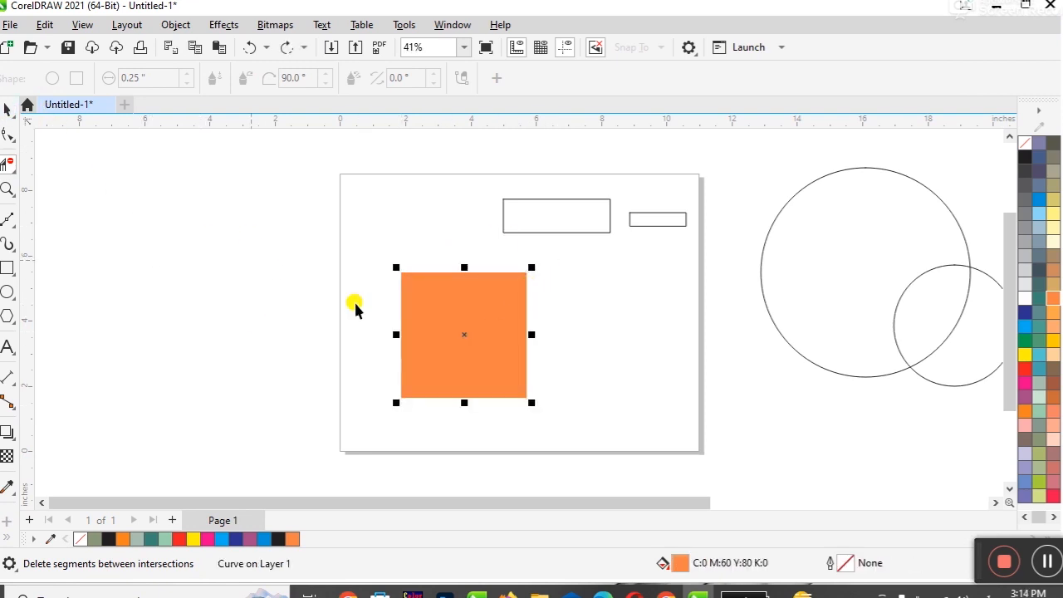
Step: Give the orange square a 0.5 pt black outline and place copies over its lower-left and upper-left corners
right_click(1024, 157)
left_click(1023, 166)
left_click_drag(456, 327, 404, 233)
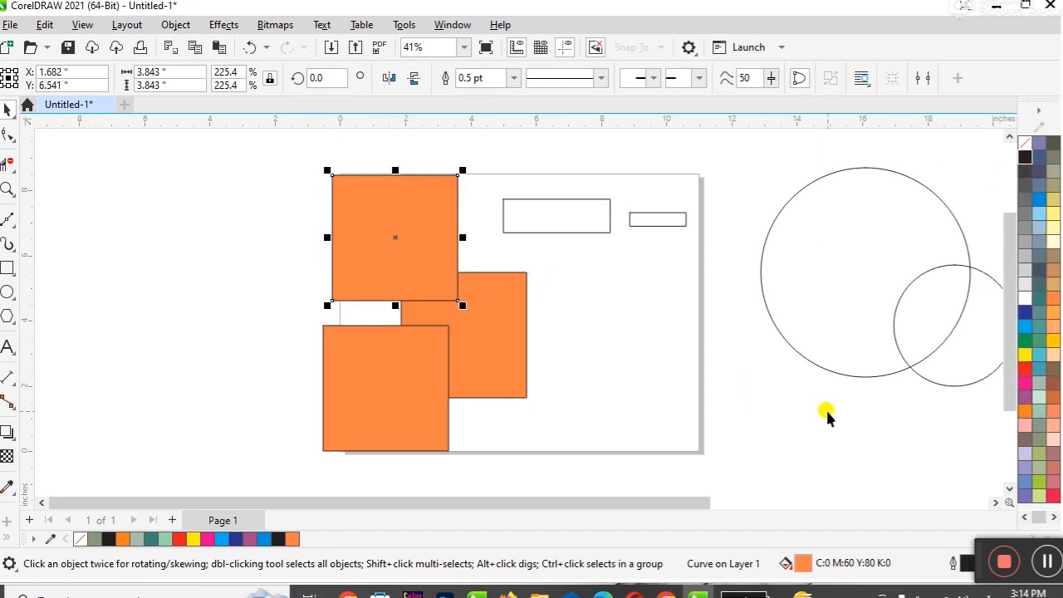
Step: Fill the upper-left square copy with green and the lower-left copy with light salmon
left_click(1024, 340)
left_click(426, 380)
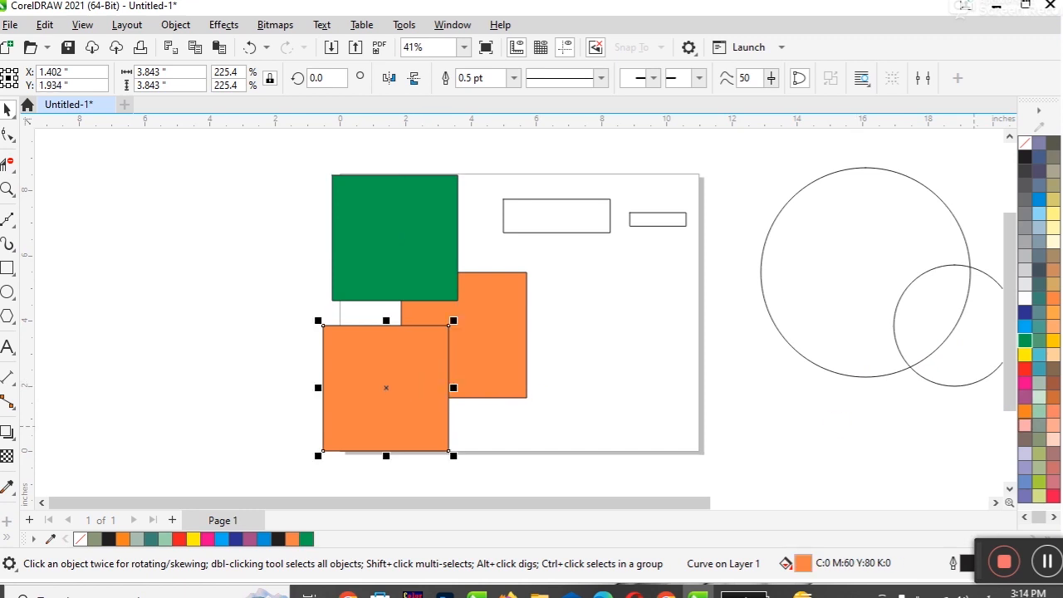
left_click(1049, 427)
Step: Add a gray copy over the orange square's upper-right corner and a lavender one over its lower-right, and select the whole cluster
left_click_drag(434, 401, 555, 247)
left_click(1021, 449)
left_click(1037, 424)
left_click_drag(283, 148, 616, 462)
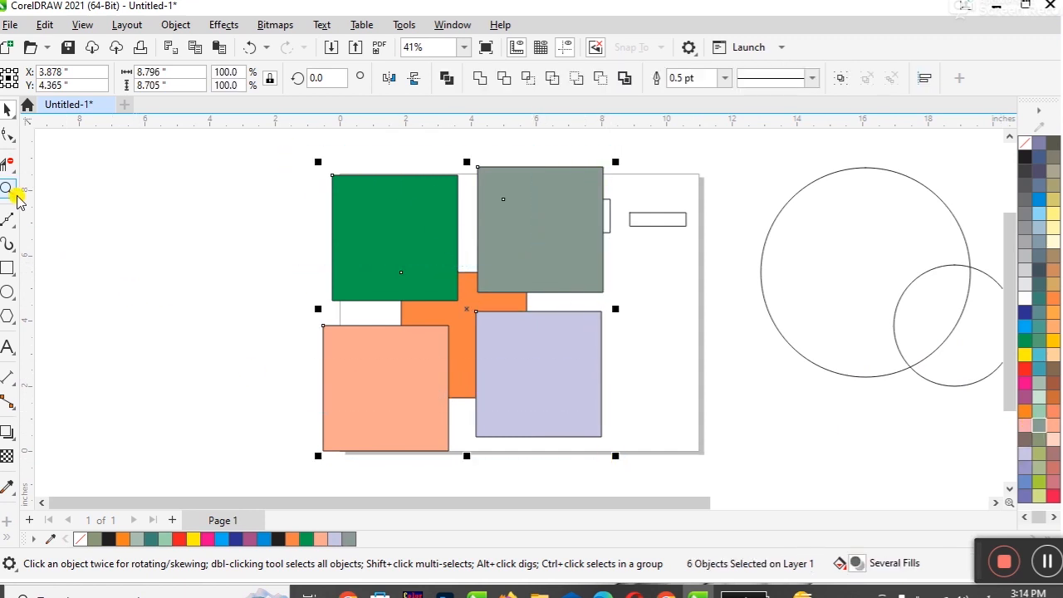
Step: Remove the outer segments of the four squares around the orange one with Virtual Segment Delete, and undo the deletions
left_click(10, 172)
left_click(71, 201)
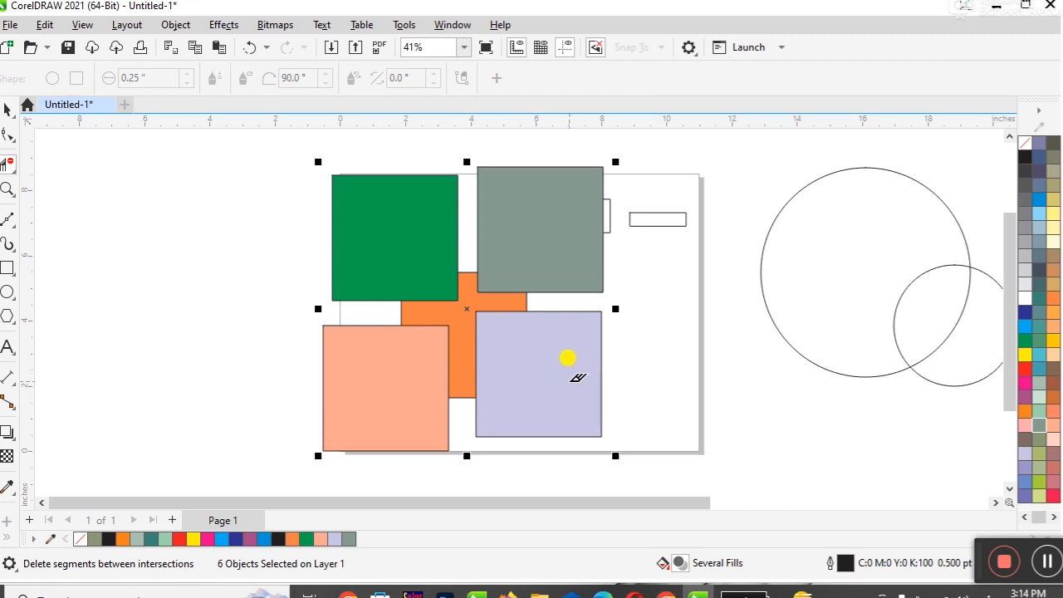
left_click(600, 415)
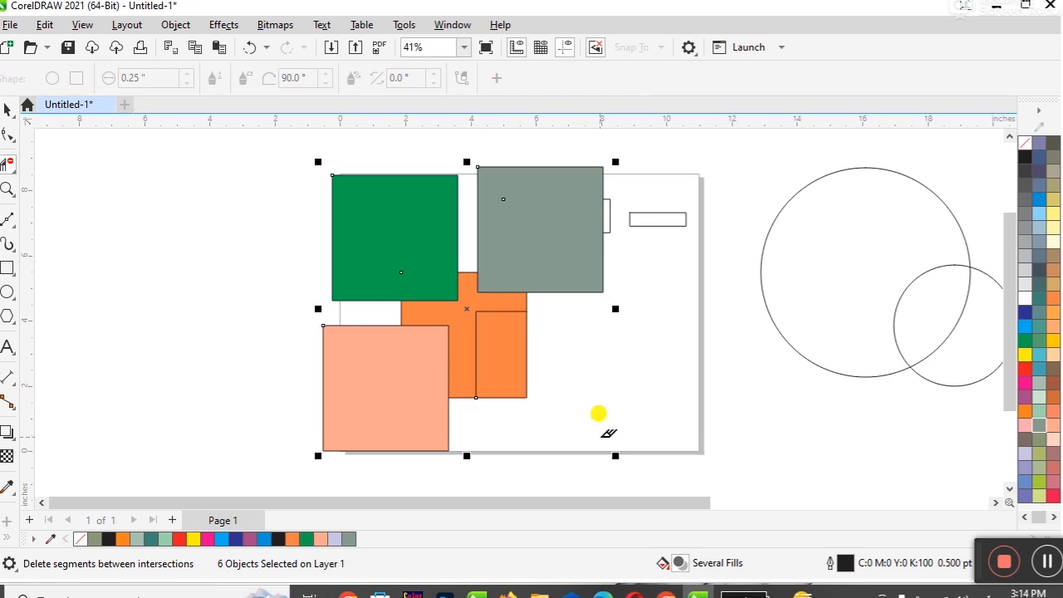
left_click(606, 265)
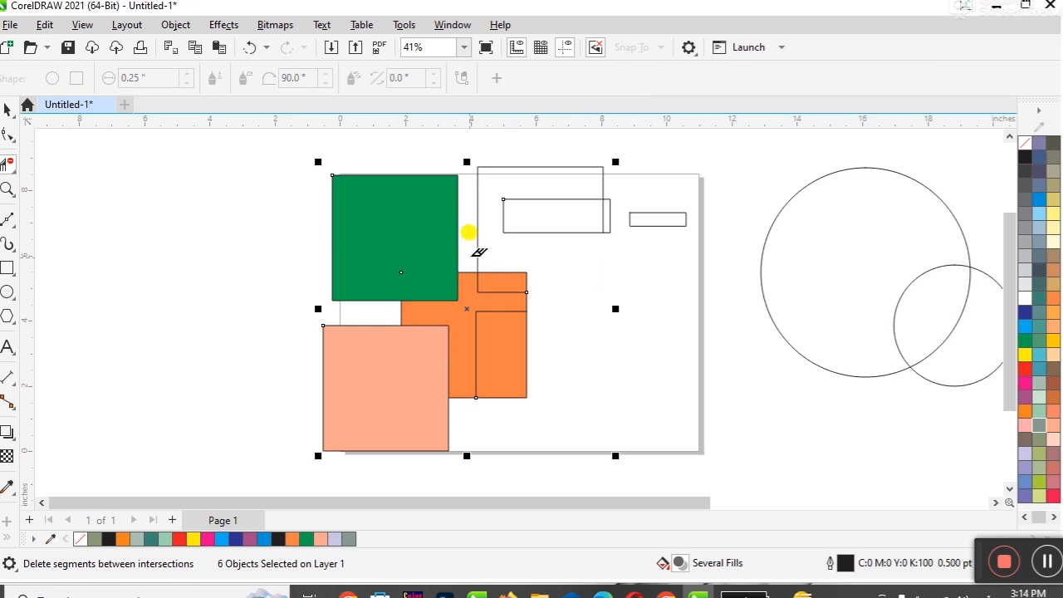
left_click(457, 224)
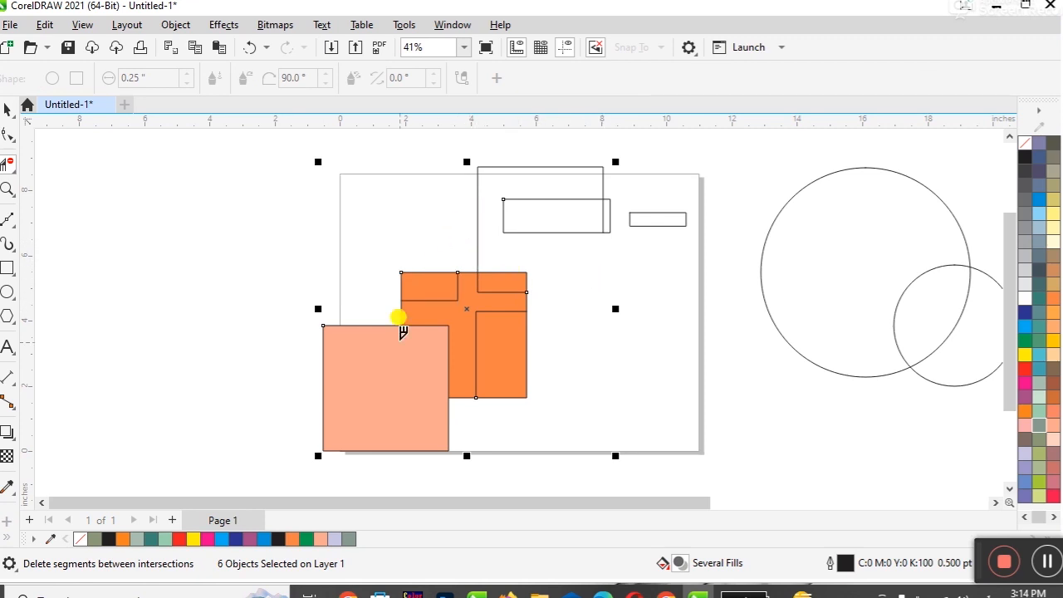
left_click(384, 324)
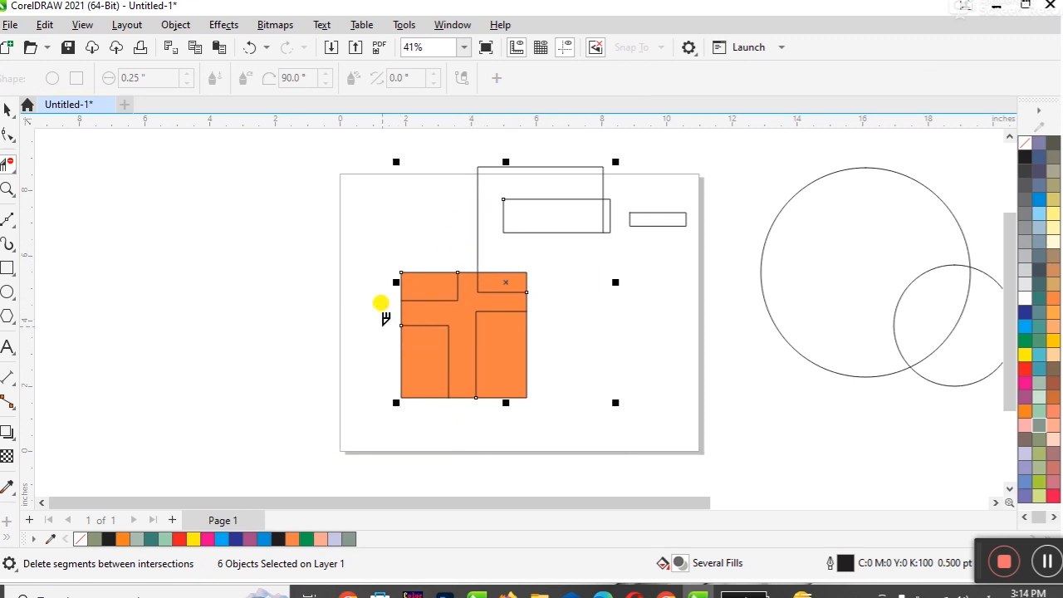
key("ctrl+z")
key("ctrl+z")
key("ctrl+z")
key("ctrl+z")
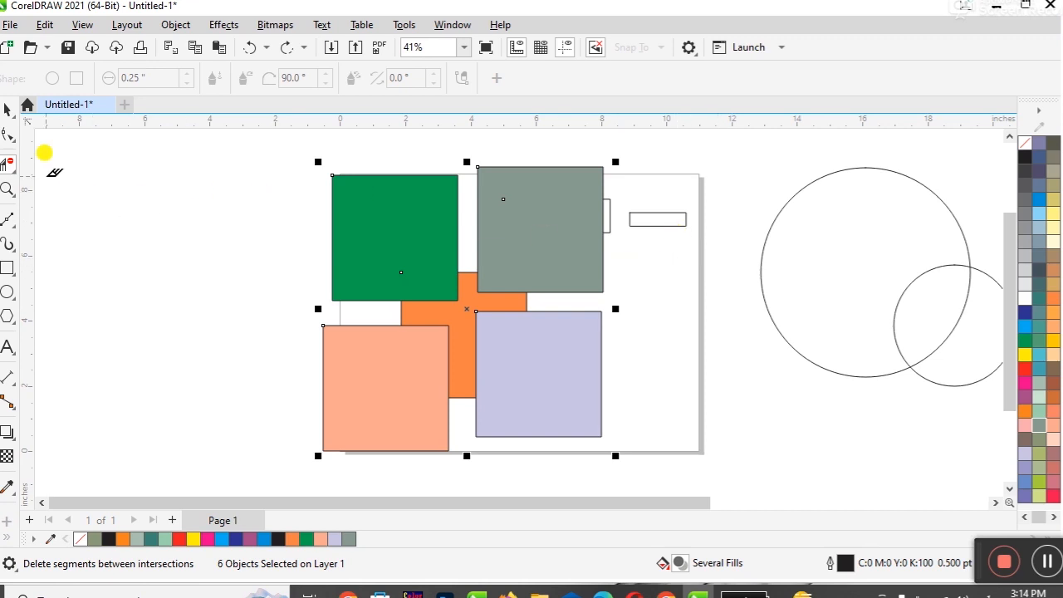
Step: Erase four diagonal strokes across the green square with the Eraser tool, using a round 0.25" nib
left_click(8, 163)
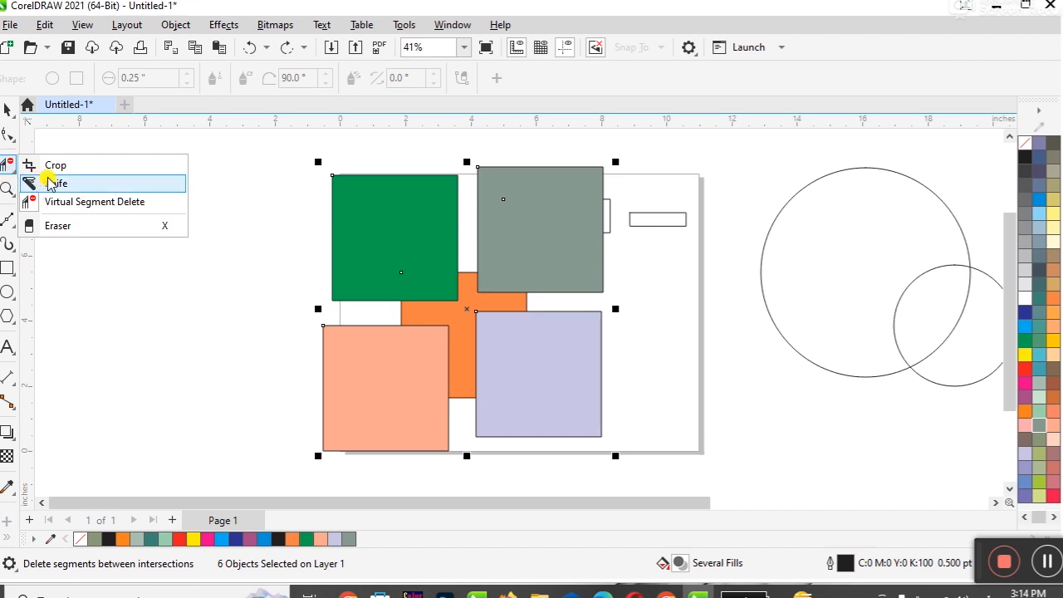
left_click(57, 226)
mouse_move(440, 168)
left_mouse_down()
mouse_move(411, 189)
mouse_move(334, 286)
mouse_move(188, 316)
left_mouse_up()
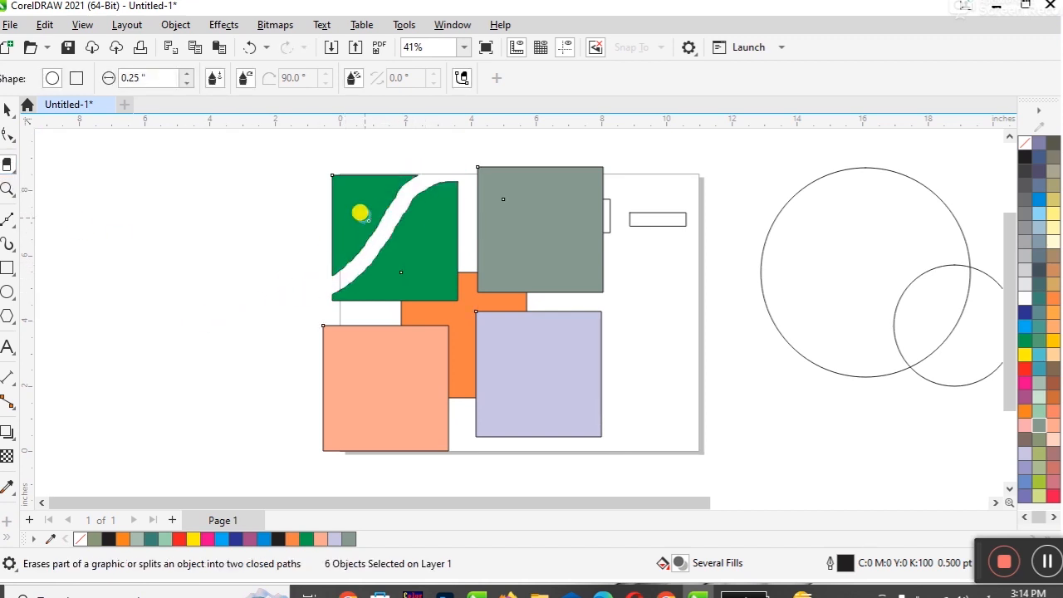
left_click_drag(362, 171, 323, 225)
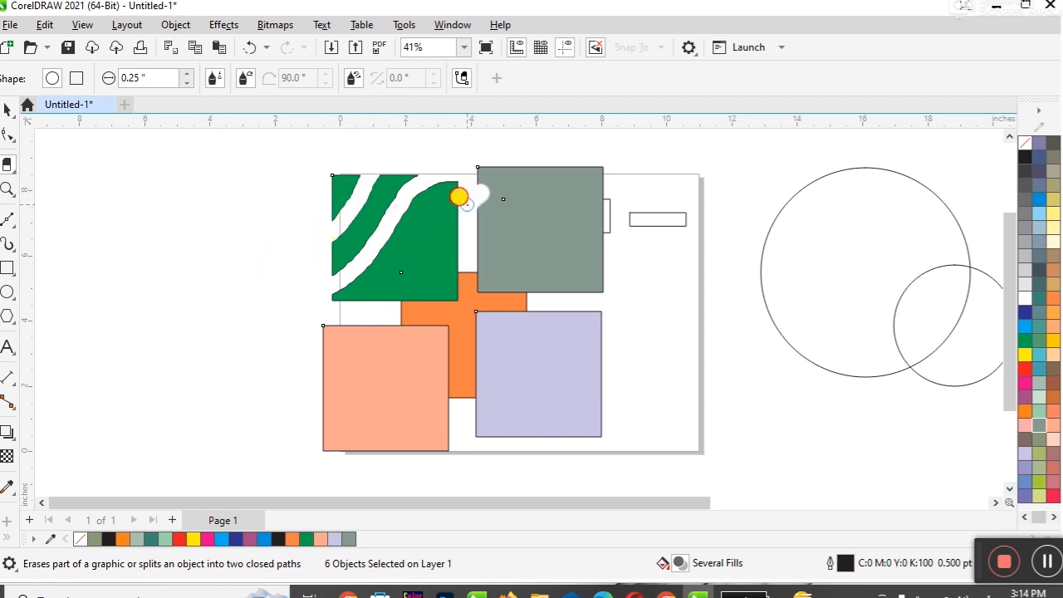
left_click_drag(481, 193, 381, 305)
left_click_drag(461, 249, 411, 302)
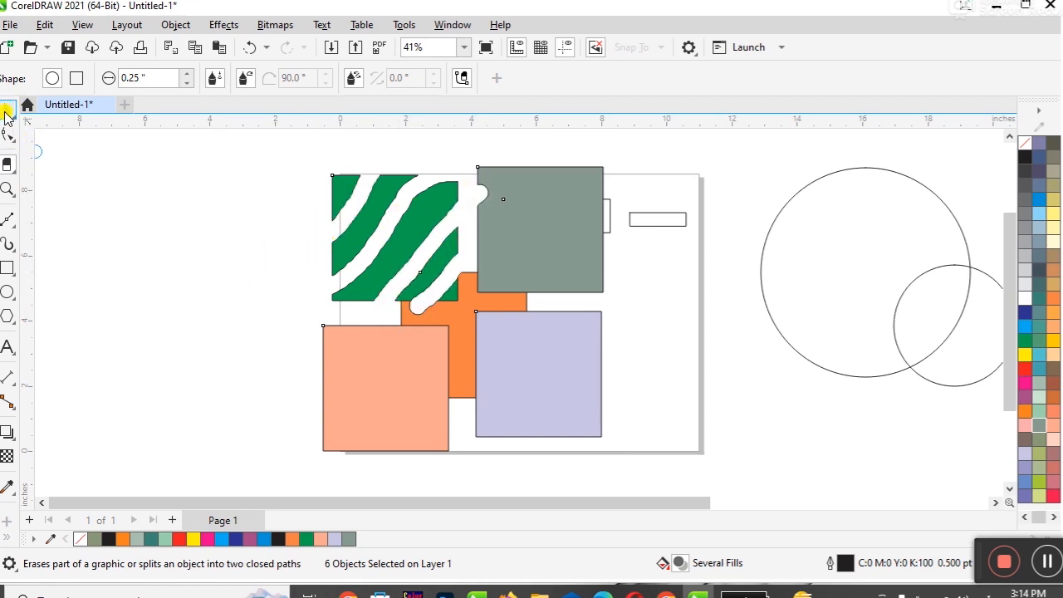
Step: Erase square-nib channels through the gray square's upper-left and lower-right parts, and a long round-nib diagonal stroke across it
left_click(75, 80)
mouse_move(498, 153)
left_mouse_down()
mouse_move(508, 200)
mouse_move(446, 212)
left_mouse_up()
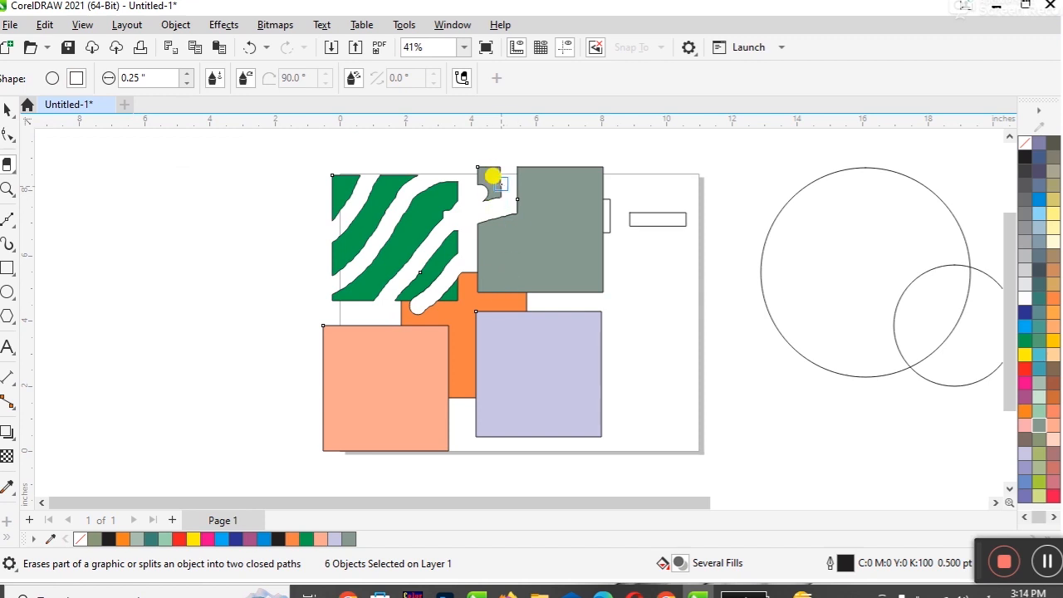
mouse_move(599, 261)
left_mouse_down()
mouse_move(534, 244)
mouse_move(521, 304)
mouse_move(532, 312)
left_mouse_up()
left_click(51, 79)
mouse_move(602, 193)
left_mouse_down()
mouse_move(526, 228)
mouse_move(461, 352)
left_mouse_up()
Step: Move the salmon square rightward so it sits partly behind the lavender square, and clear the selection
left_click(7, 109)
left_click_drag(405, 367, 489, 363)
left_click(195, 303)
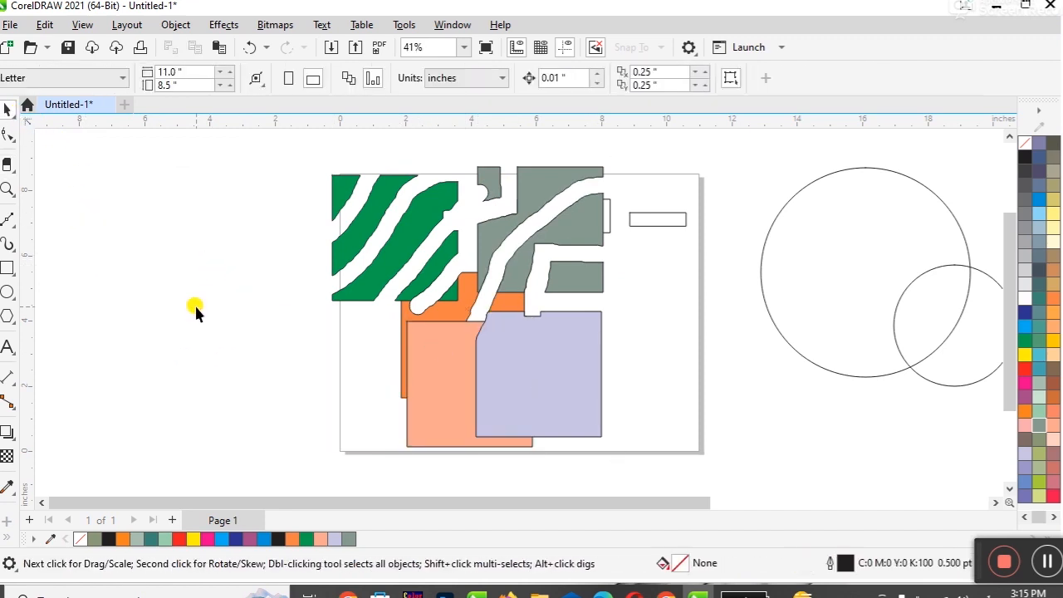
Step: Show the group of crop, knife and eraser tools
left_click(10, 167)
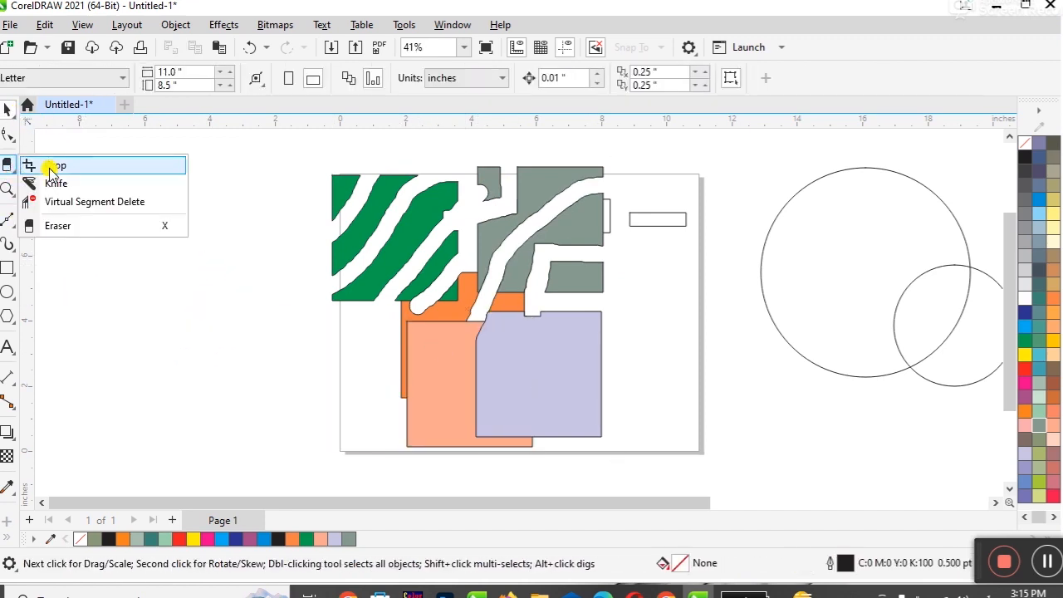